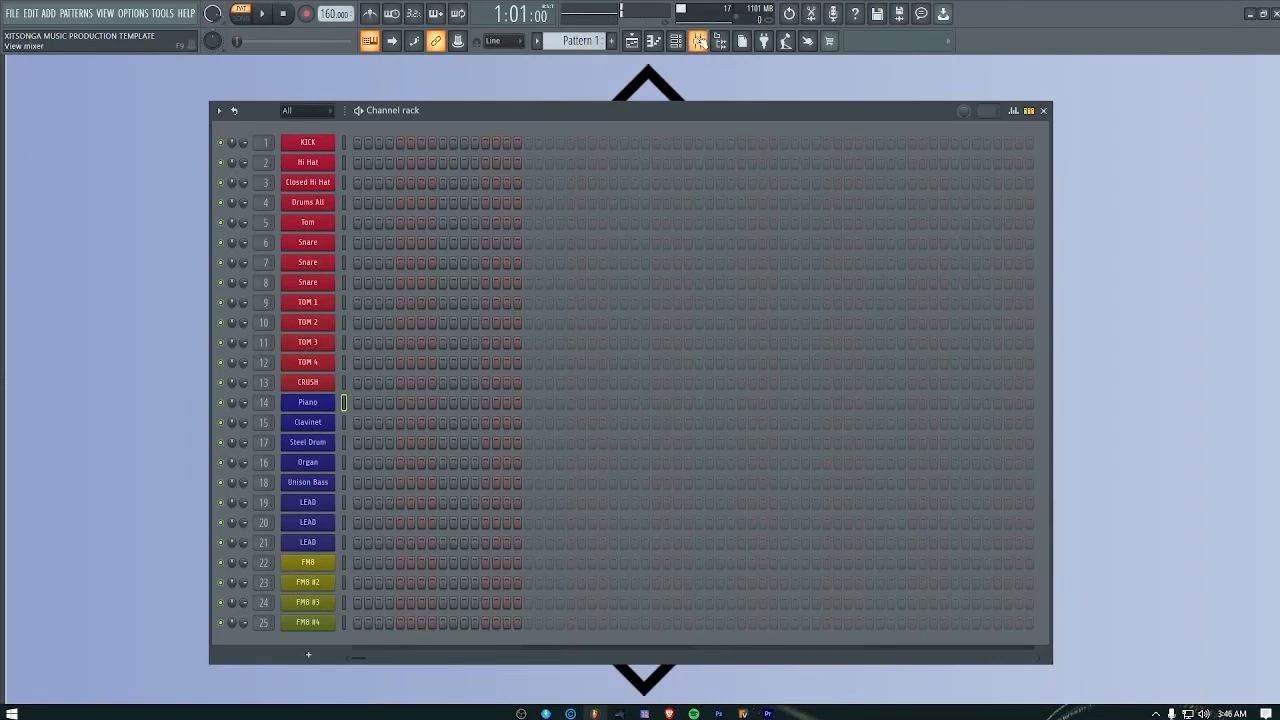
Step: Close the channel rack and open the mixer at its first insert track, KICK
{"action": "left_click", "coordinate": [1045, 111]}
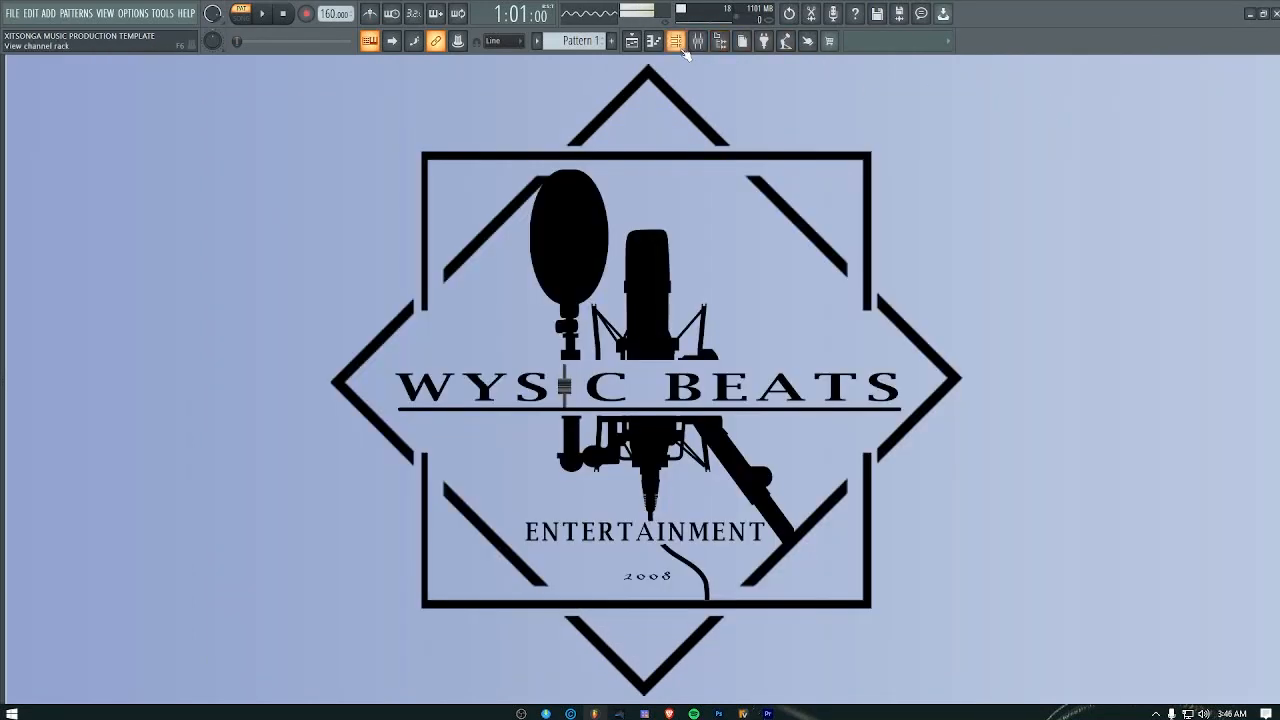
{"action": "left_click", "coordinate": [697, 41]}
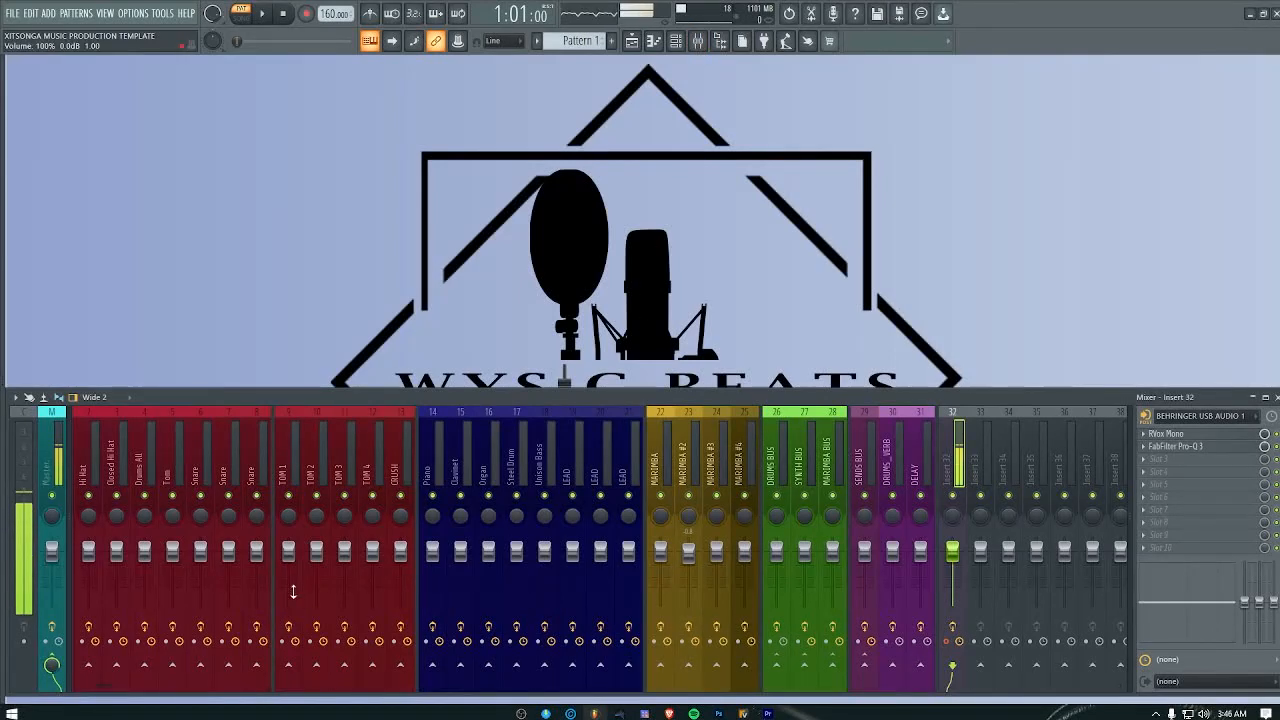
{"action": "mouse_move", "coordinate": [104, 687]}
{"action": "left_mouse_down"}
{"action": "mouse_move", "coordinate": [315, 687]}
{"action": "mouse_move", "coordinate": [85, 687]}
{"action": "left_mouse_up"}
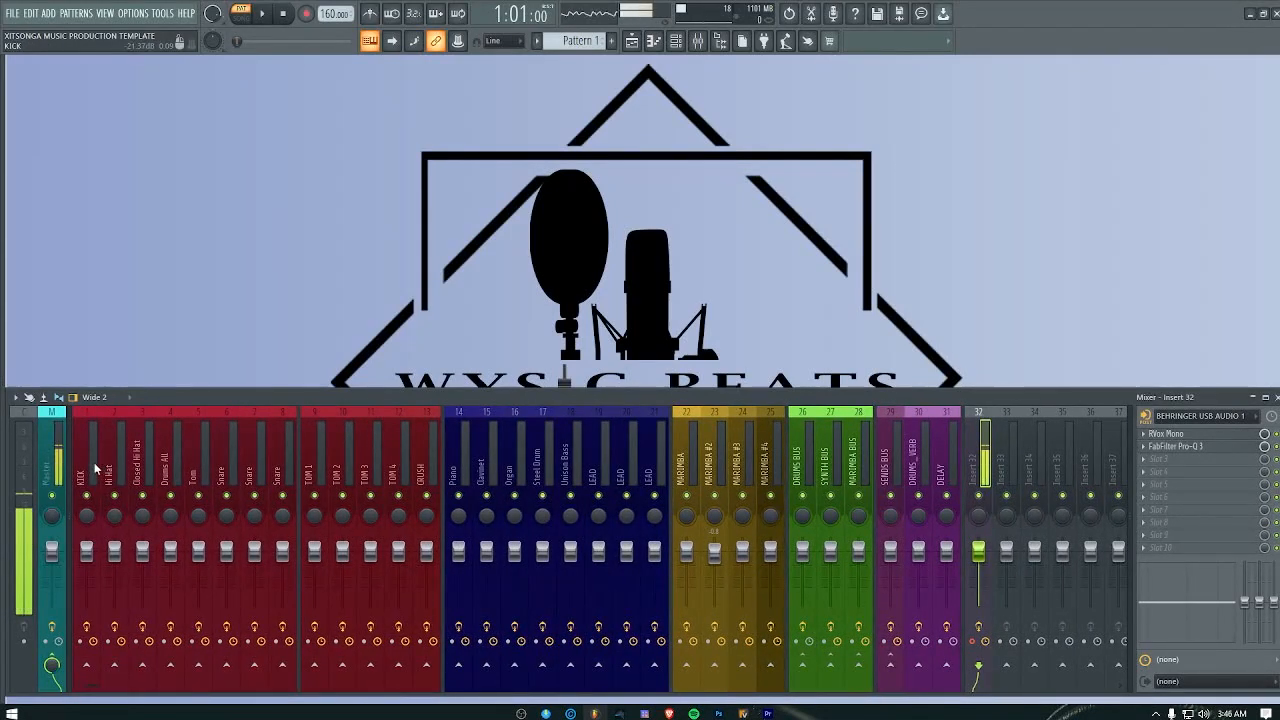
Step: Examine the routing of the Closed Hi Hat, TOM 3 and KICK tracks and the DRUMS BUS they feed, leaving the KICK name as is
{"action": "left_click", "coordinate": [140, 470]}
{"action": "left_click", "coordinate": [370, 470]}
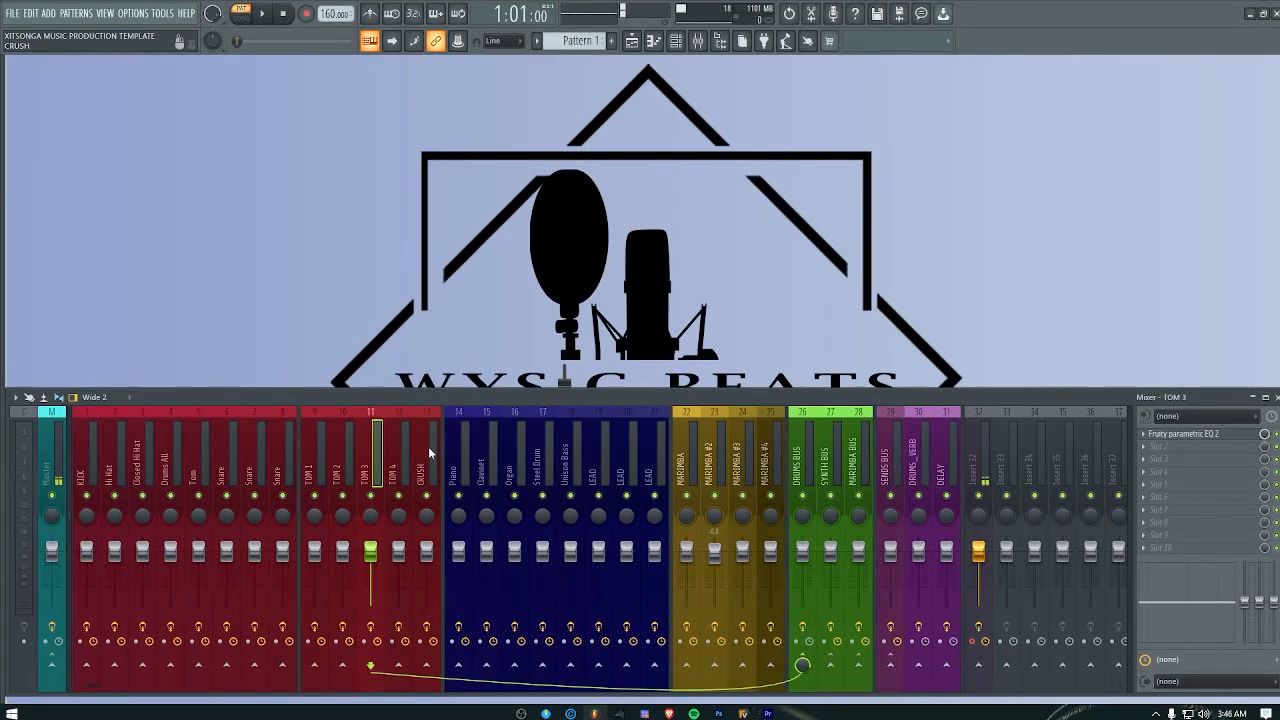
{"action": "left_click", "coordinate": [77, 450]}
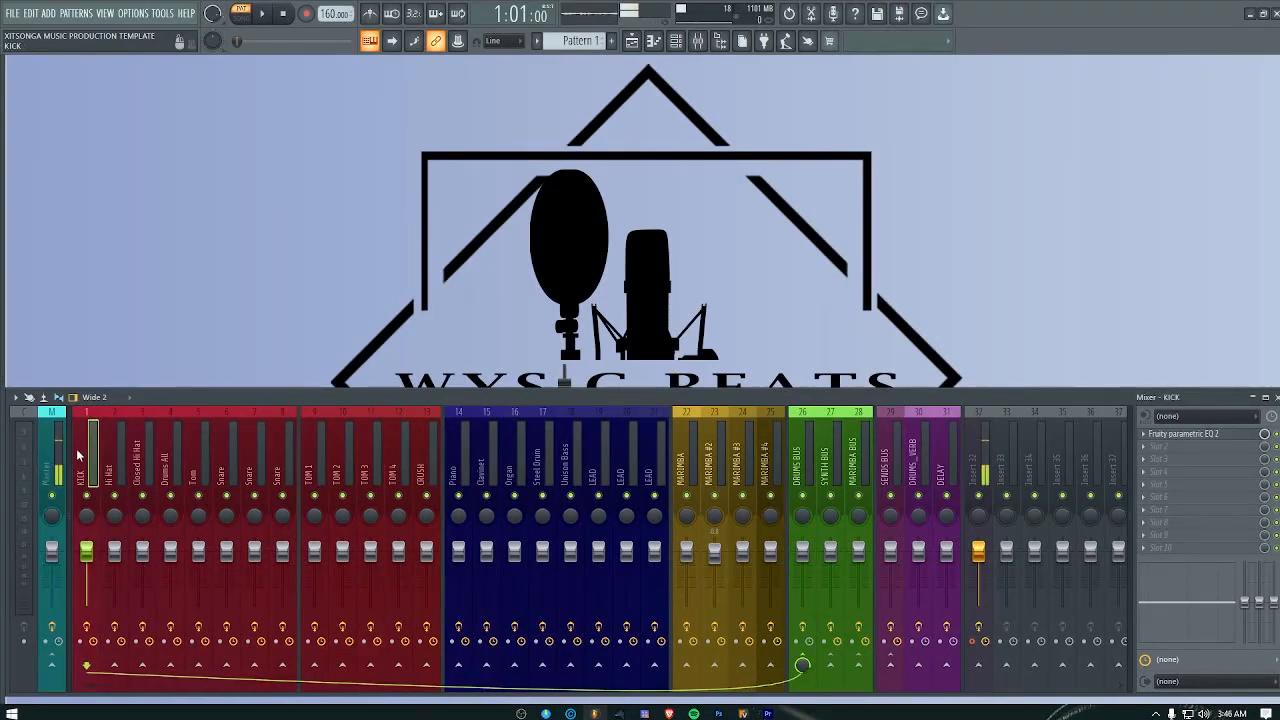
{"action": "double_click", "coordinate": [76, 448]}
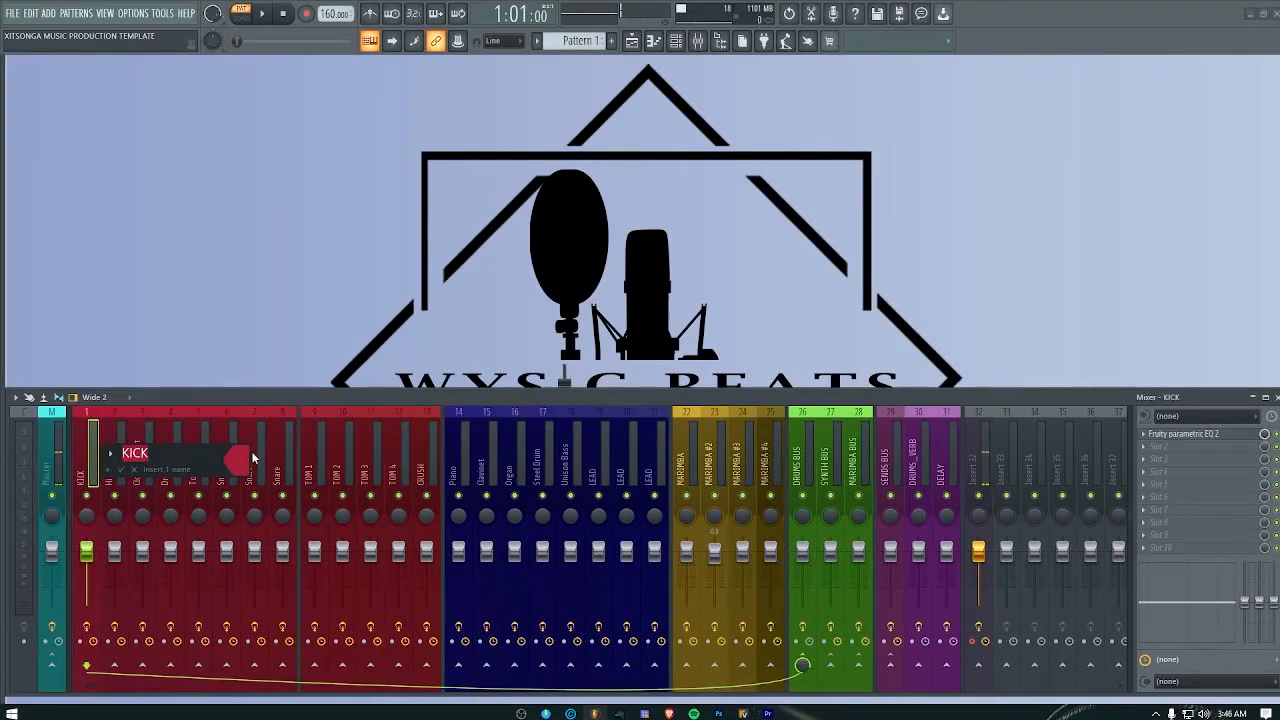
{"action": "left_click", "coordinate": [136, 470]}
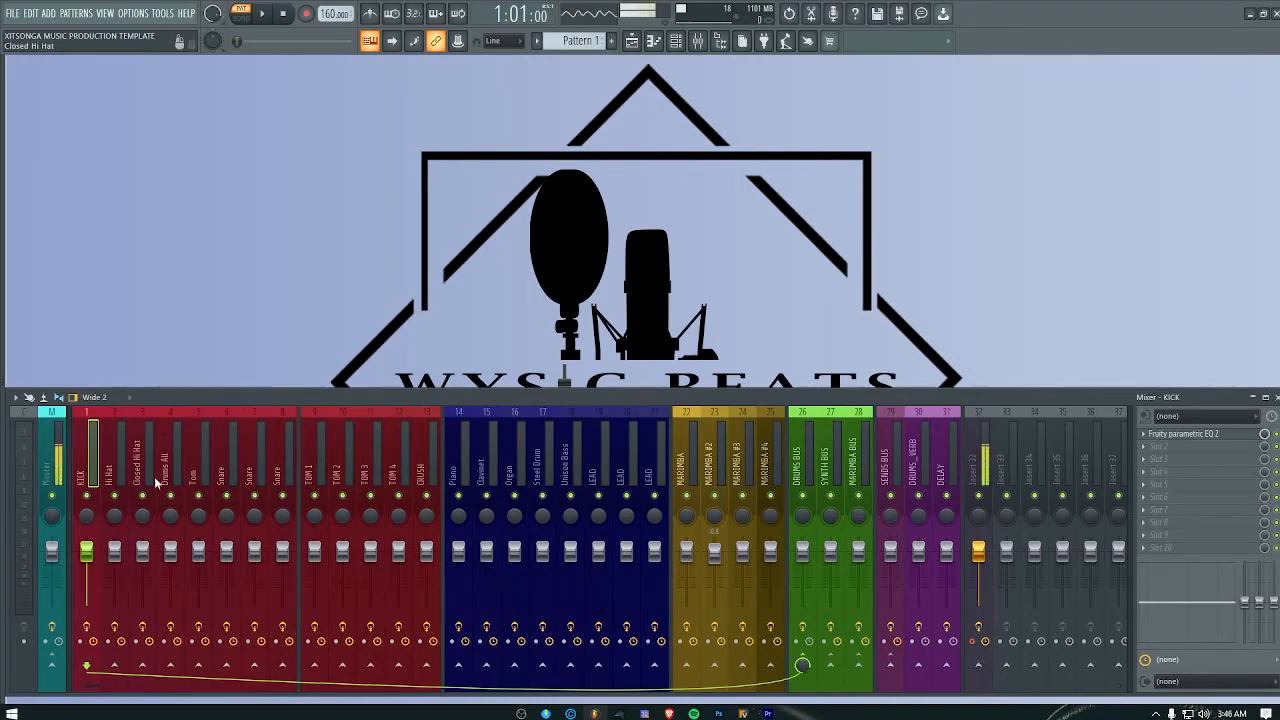
{"action": "left_click", "coordinate": [811, 474]}
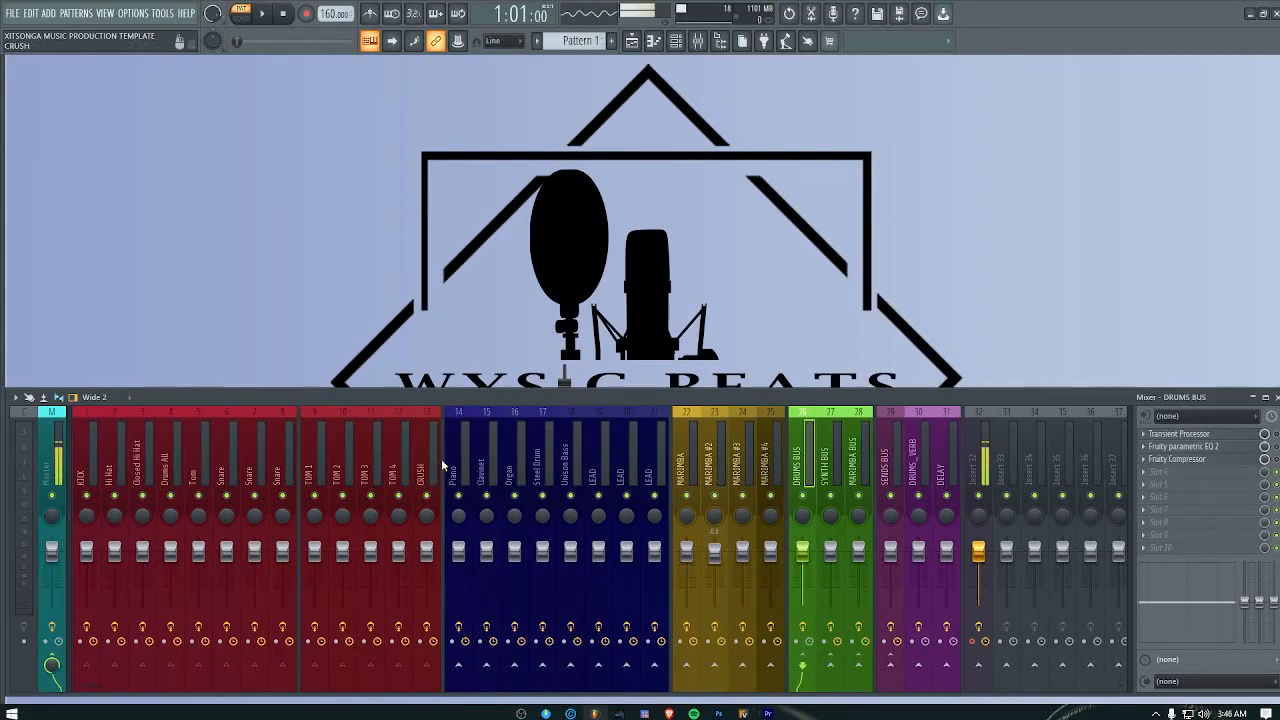
Step: Examine the routing of the blue synth tracks and the MARIMBA tracks, including the MARIMBA BUS
{"action": "left_click", "coordinate": [514, 458]}
{"action": "left_click", "coordinate": [570, 458]}
{"action": "left_click", "coordinate": [626, 458]}
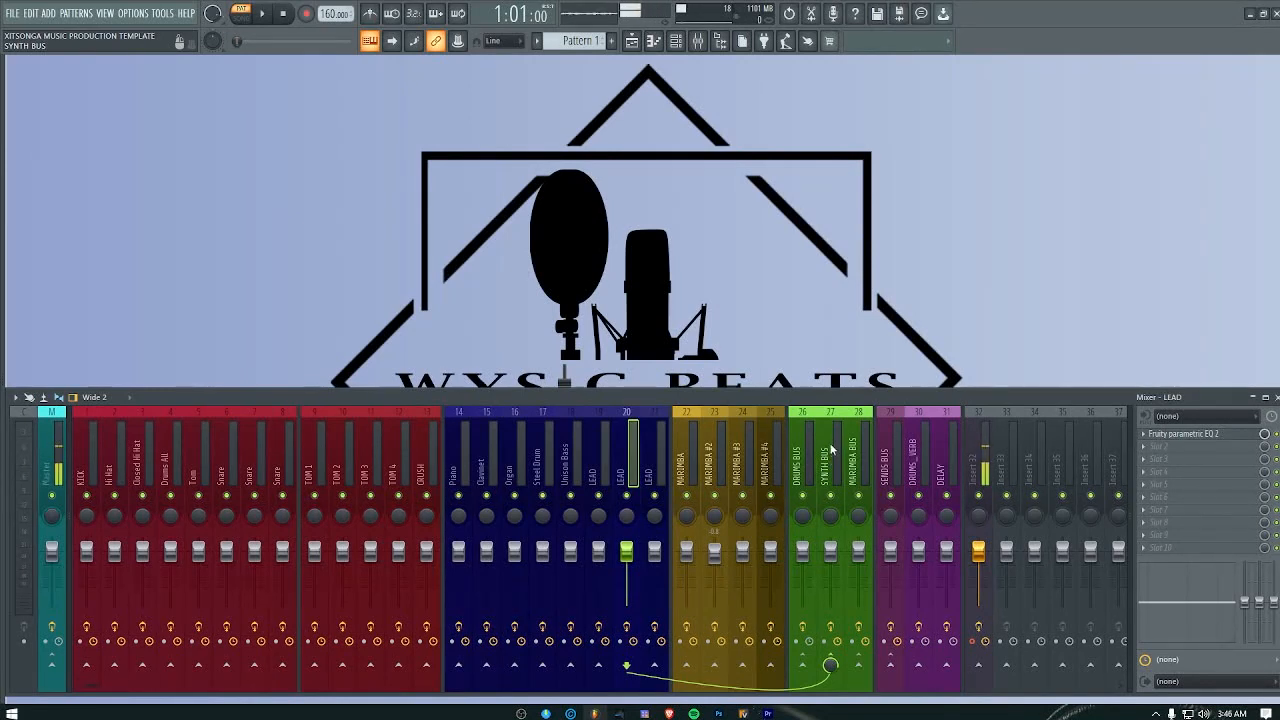
{"action": "left_click", "coordinate": [686, 460]}
{"action": "left_click", "coordinate": [714, 460]}
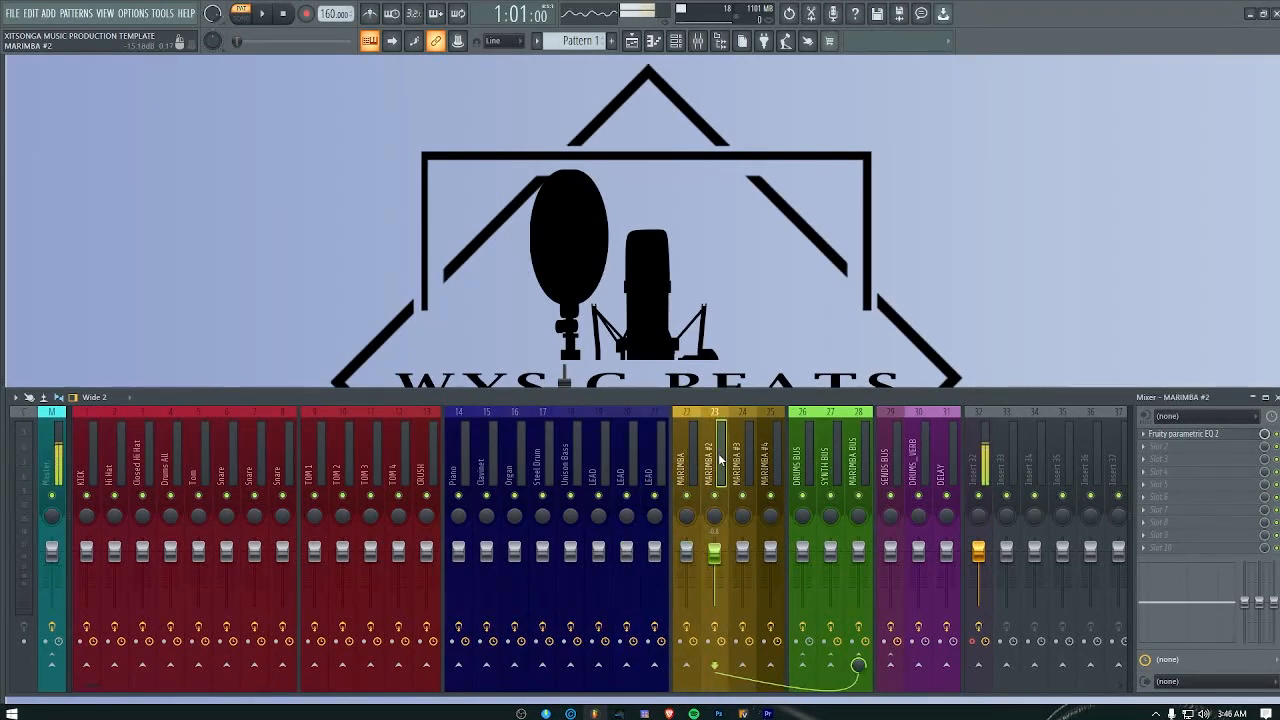
{"action": "left_click", "coordinate": [858, 460]}
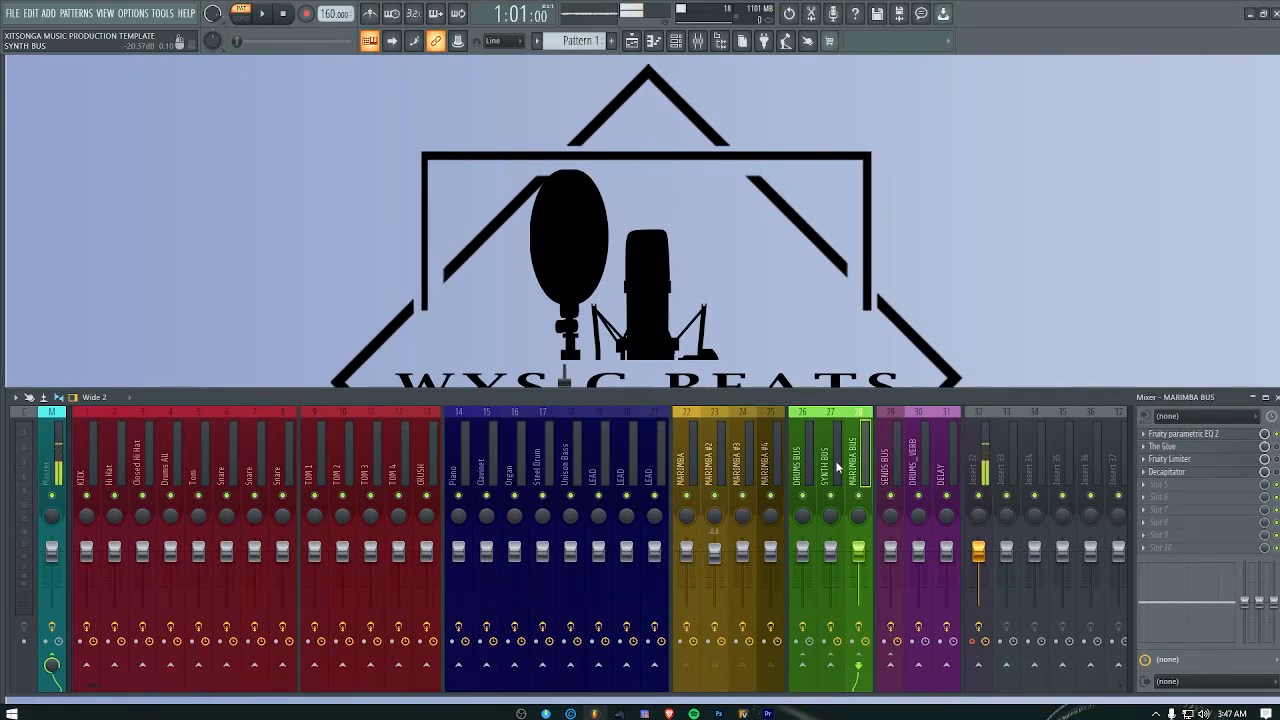
Step: Inspect the effect chains and routing of the SENDS BUS, DRUMS_VERB and DELAY tracks
{"action": "left_click", "coordinate": [889, 447]}
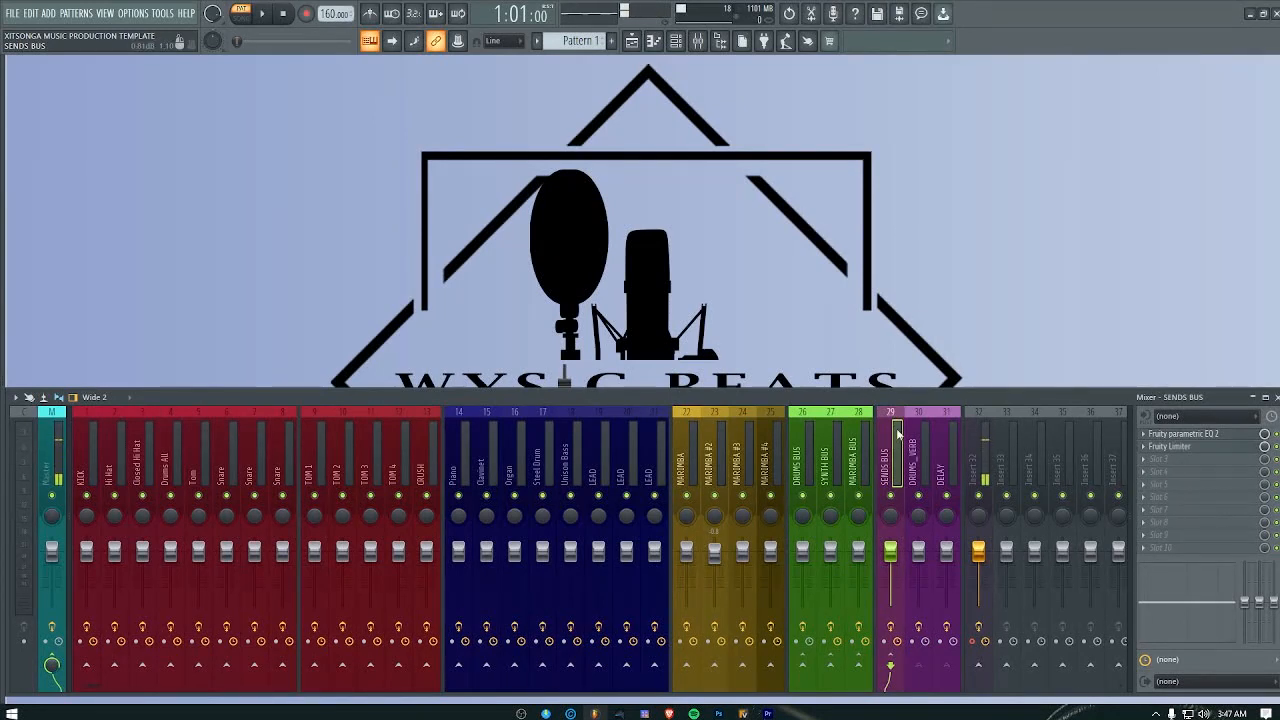
{"action": "left_click", "coordinate": [917, 467]}
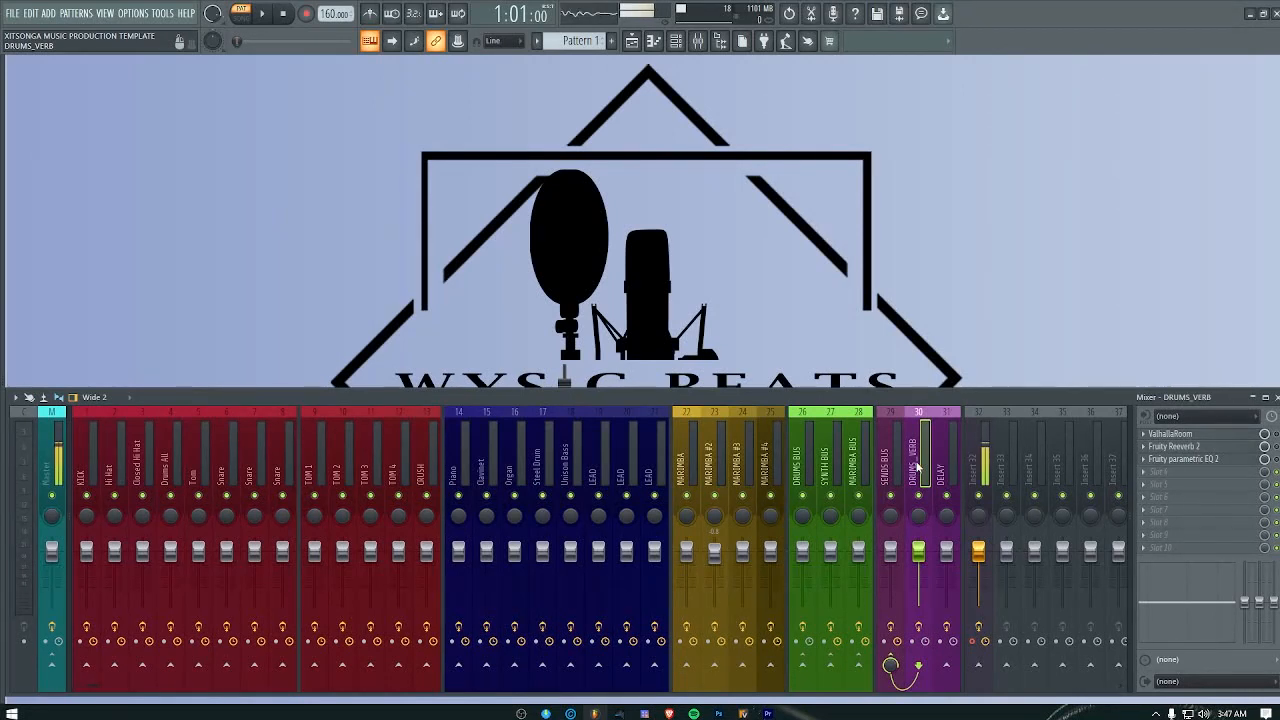
{"action": "left_click", "coordinate": [946, 462]}
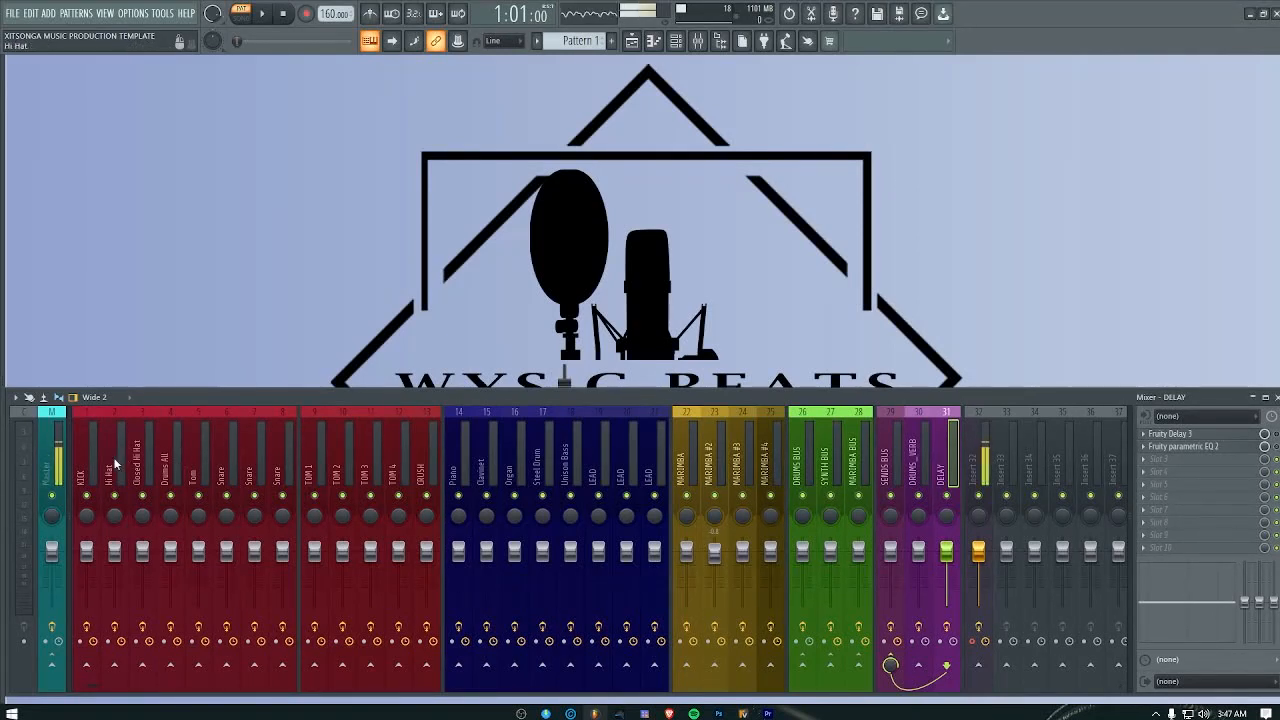
Step: View the KICK track's Fruity Parametric EQ 2, close it, and check the Piano track's effect chain
{"action": "left_click", "coordinate": [88, 462]}
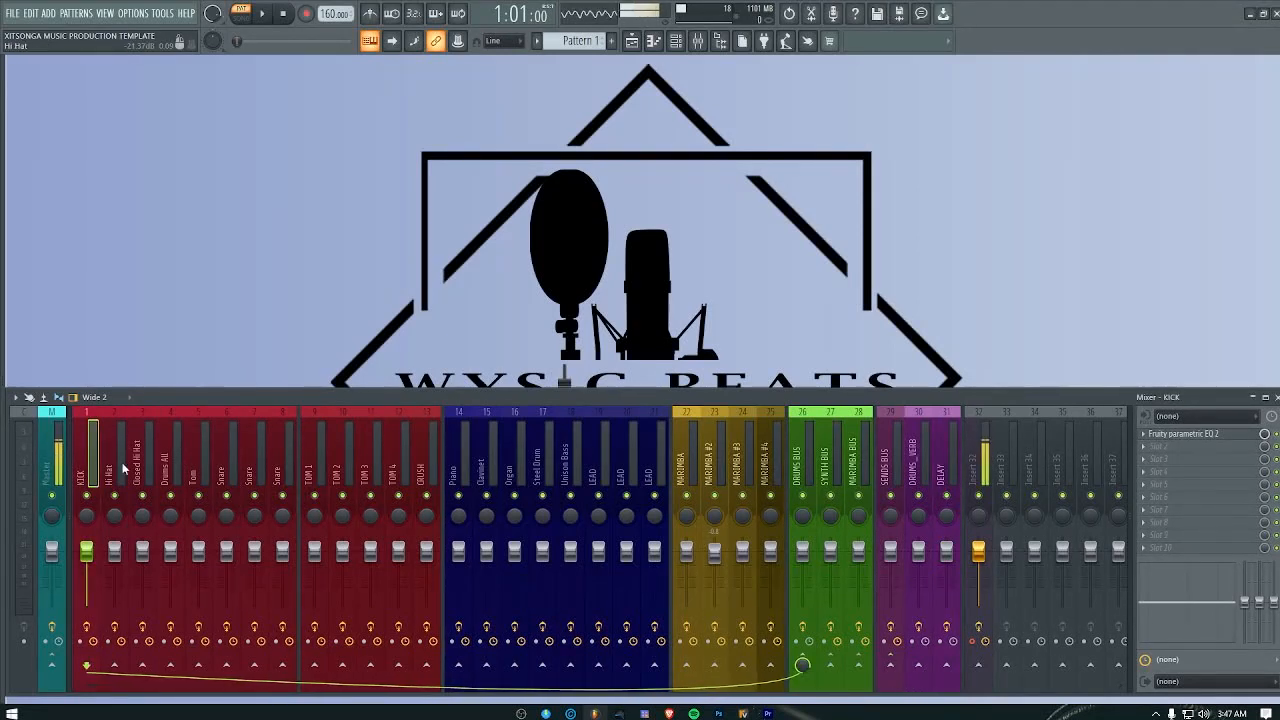
{"action": "left_click", "coordinate": [1170, 435]}
{"action": "left_click", "coordinate": [544, 193]}
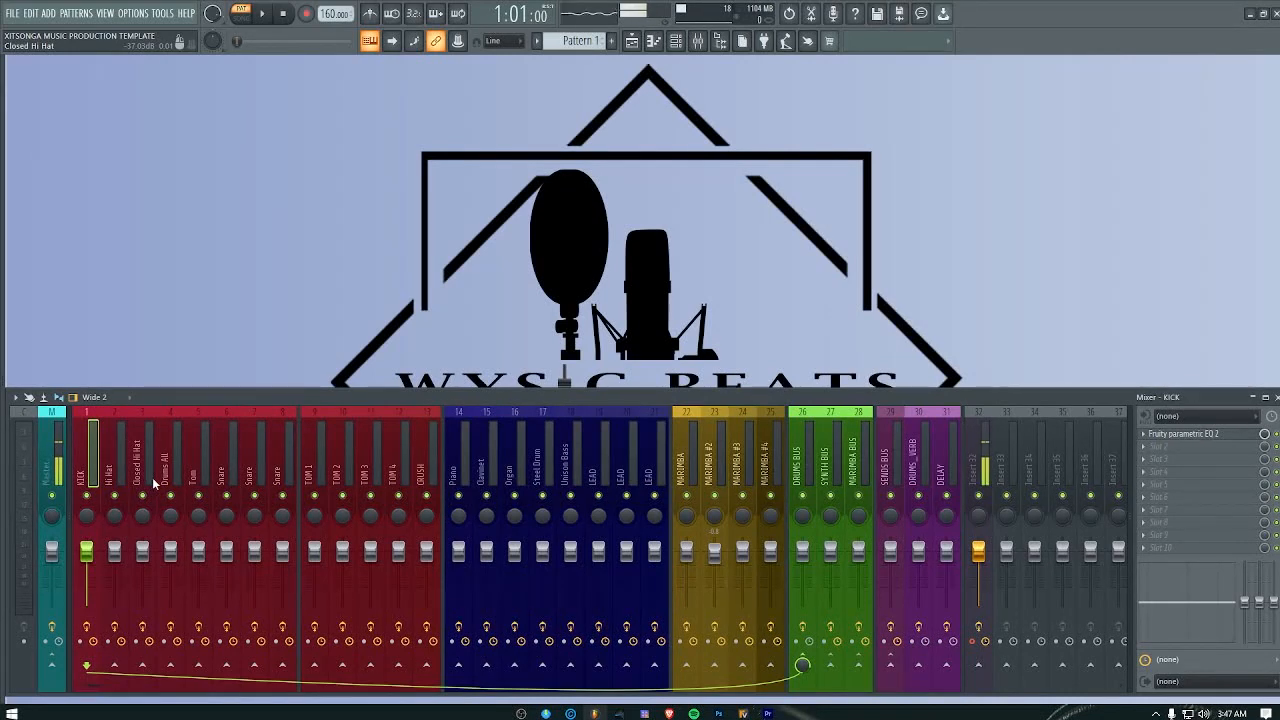
{"action": "left_click", "coordinate": [458, 470]}
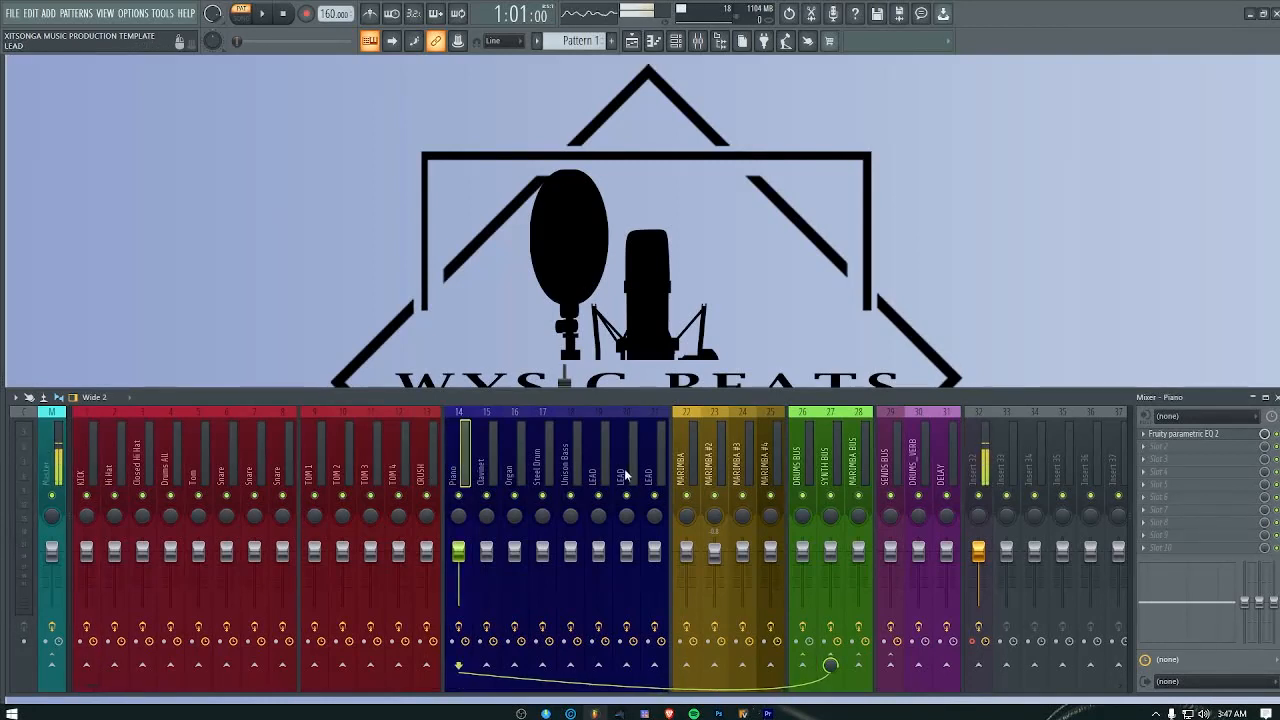
Step: Inspect the Transient Processor, Fruity Parametric EQ 2 and Fruity Compressor on the DRUMS BUS, closing each plugin window
{"action": "left_click", "coordinate": [804, 460]}
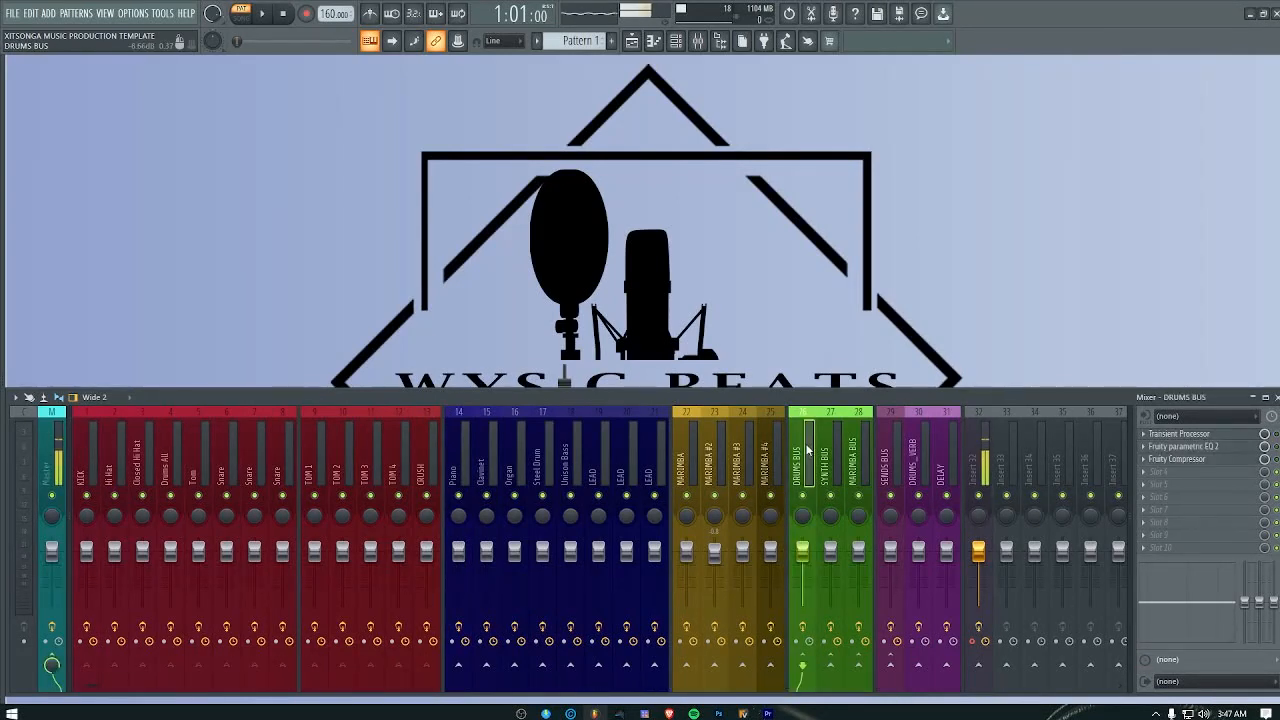
{"action": "left_click", "coordinate": [1194, 436]}
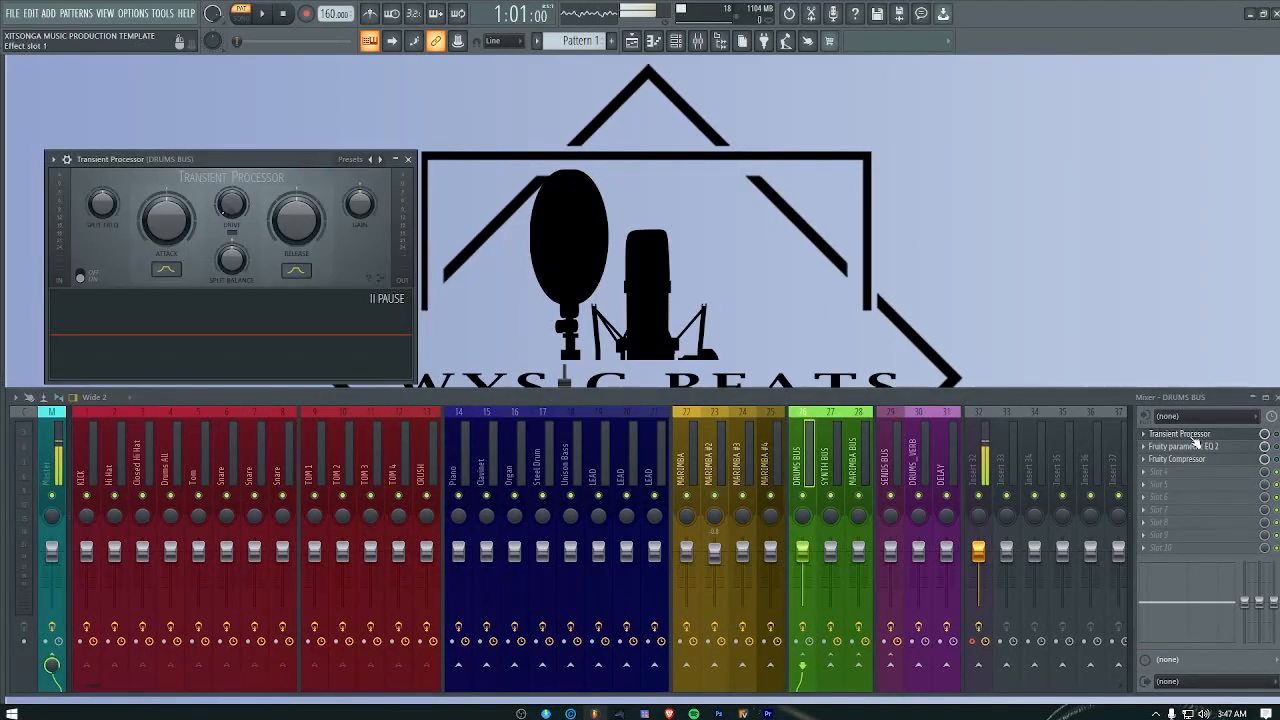
{"action": "left_click", "coordinate": [408, 159]}
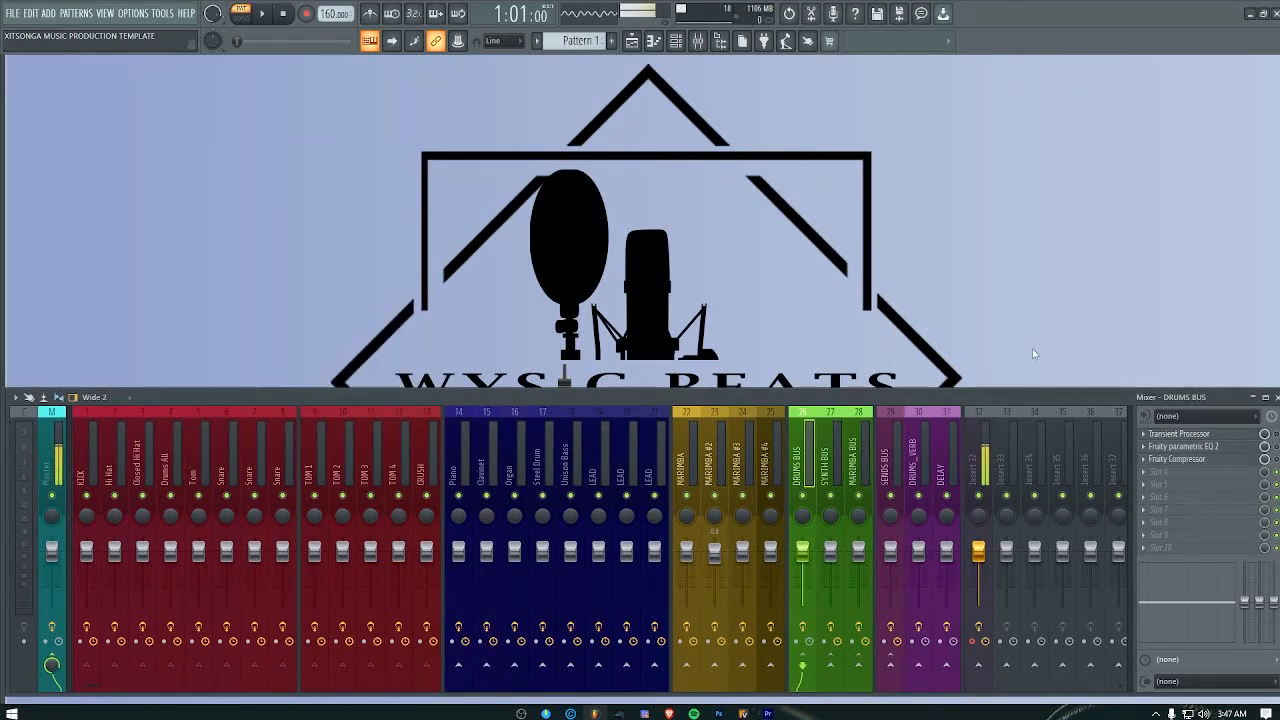
{"action": "left_click", "coordinate": [1185, 446]}
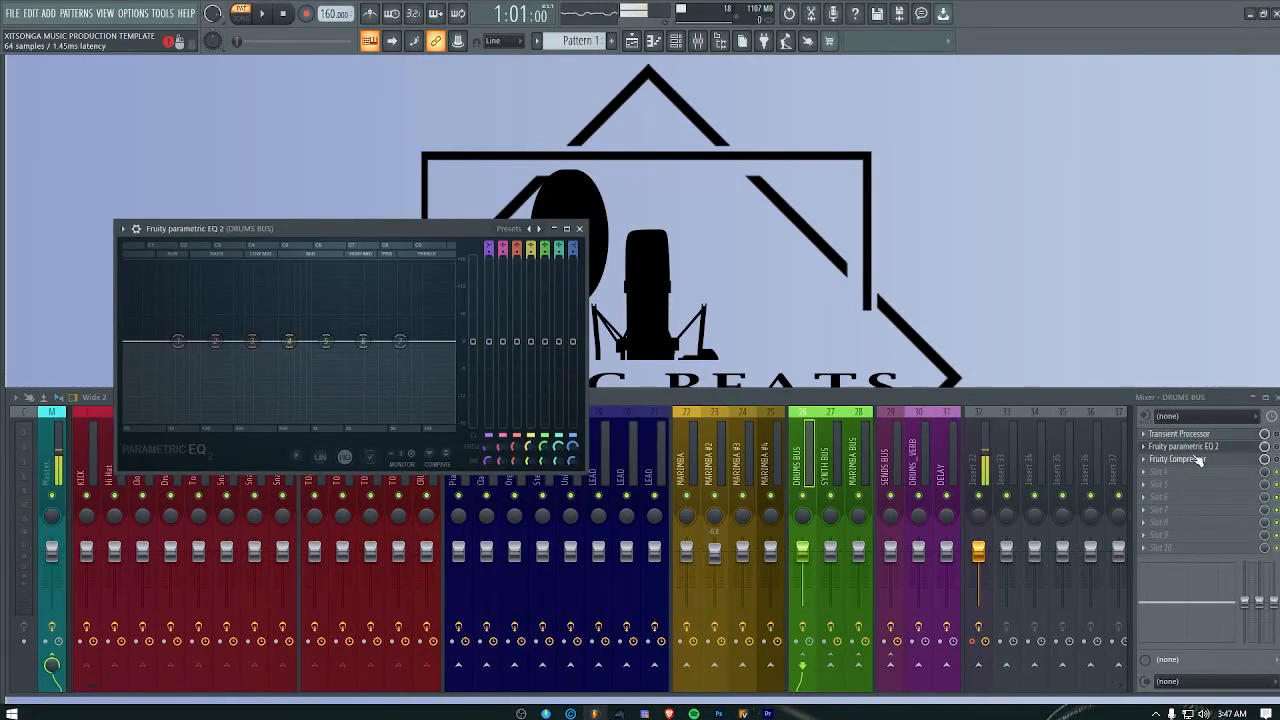
{"action": "left_click", "coordinate": [1188, 461]}
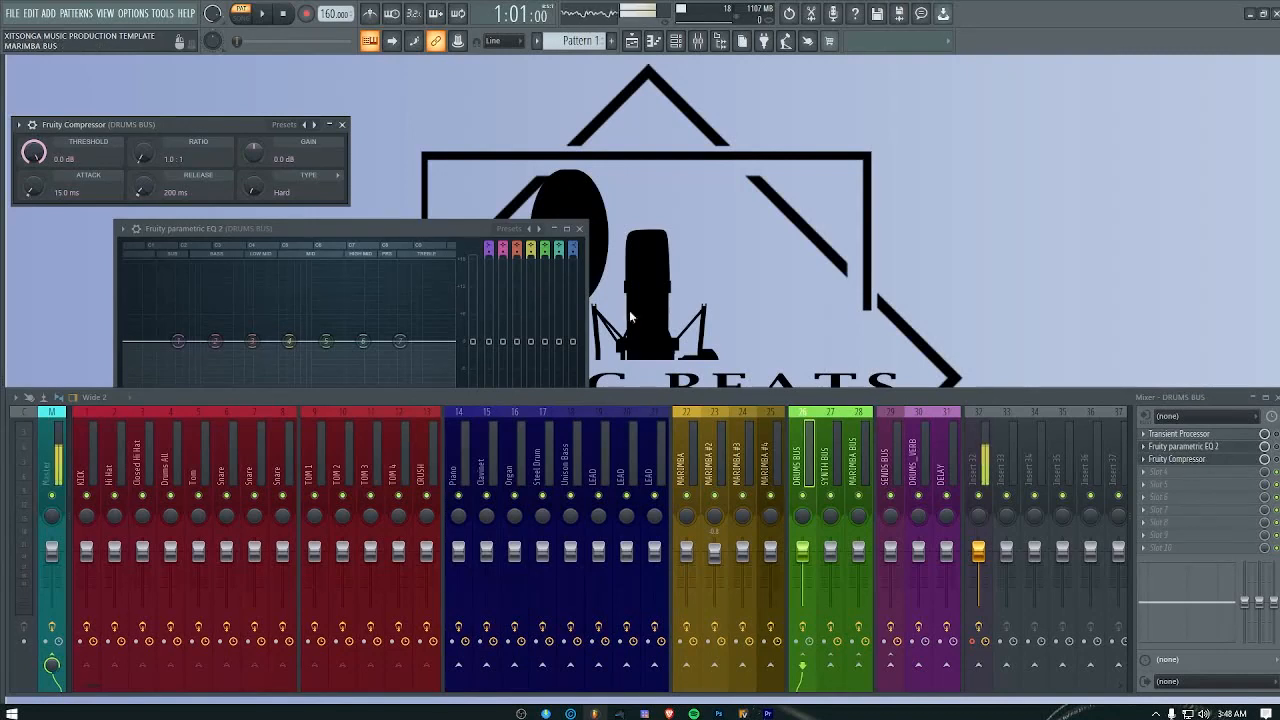
{"action": "left_click", "coordinate": [341, 124]}
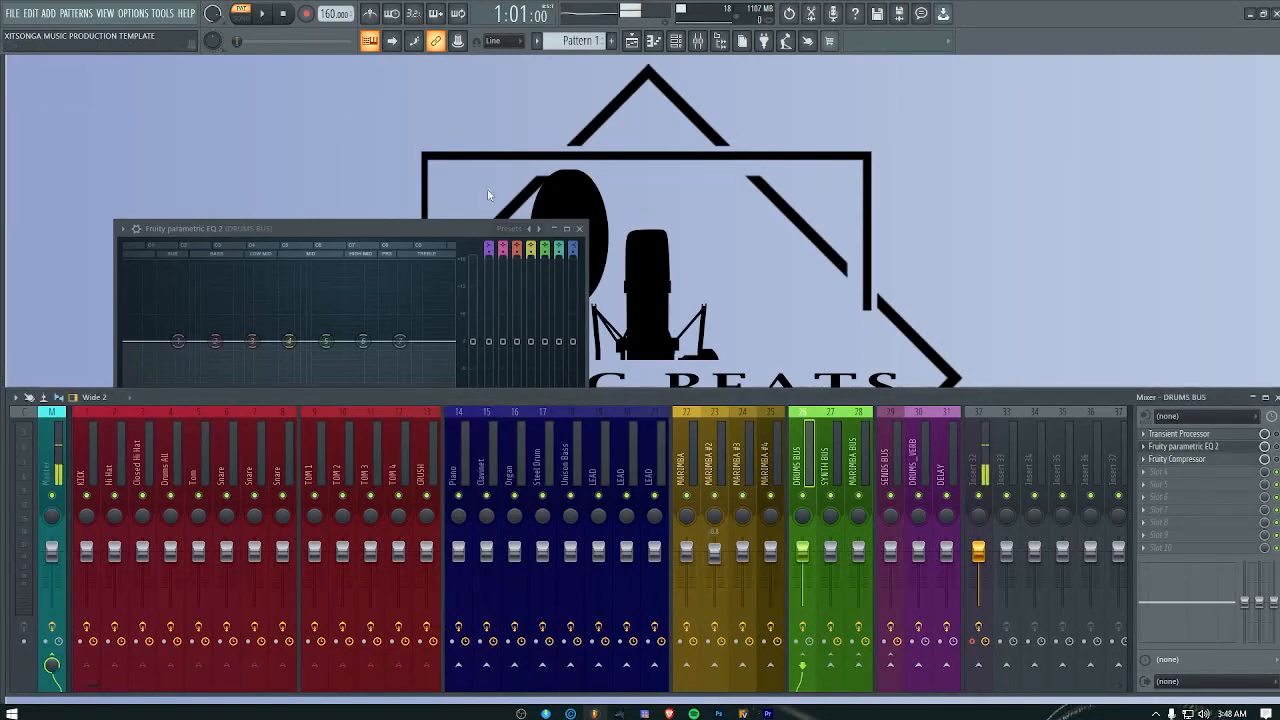
{"action": "left_click", "coordinate": [580, 229]}
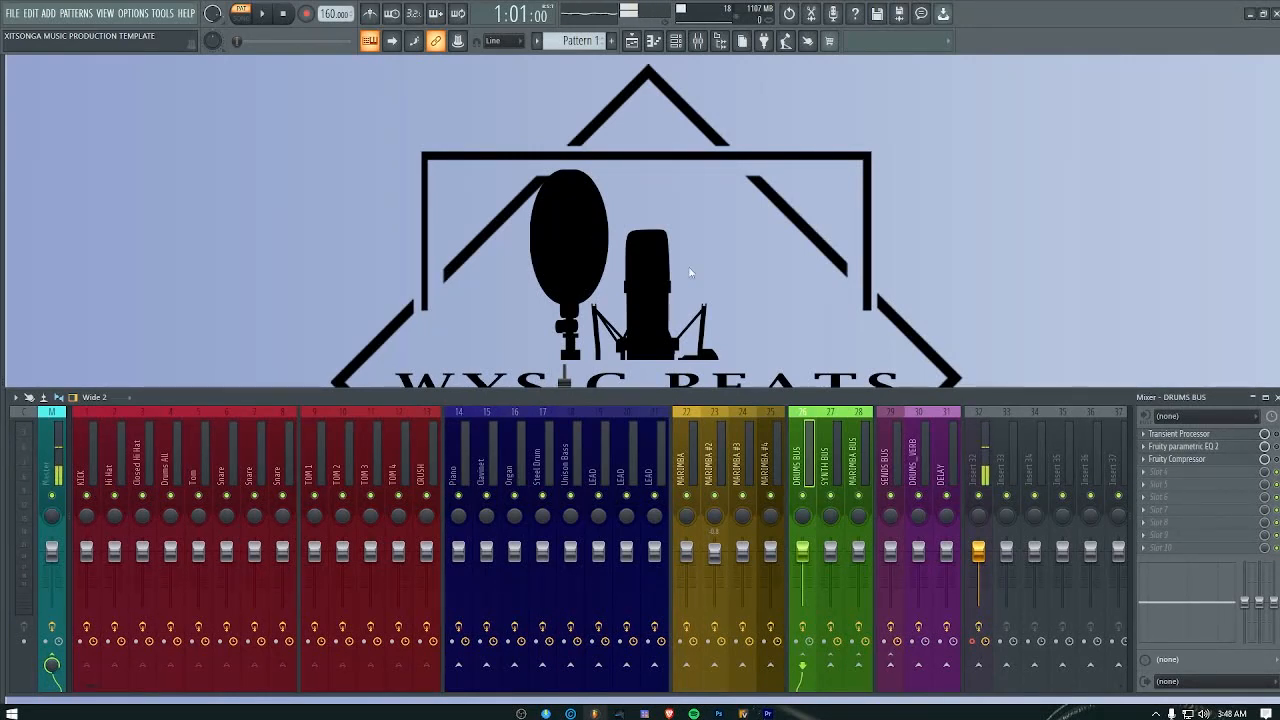
Step: Review the effect chains of the SYNTH BUS, the MARIMBA BUS and the Master track
{"action": "left_click", "coordinate": [832, 465]}
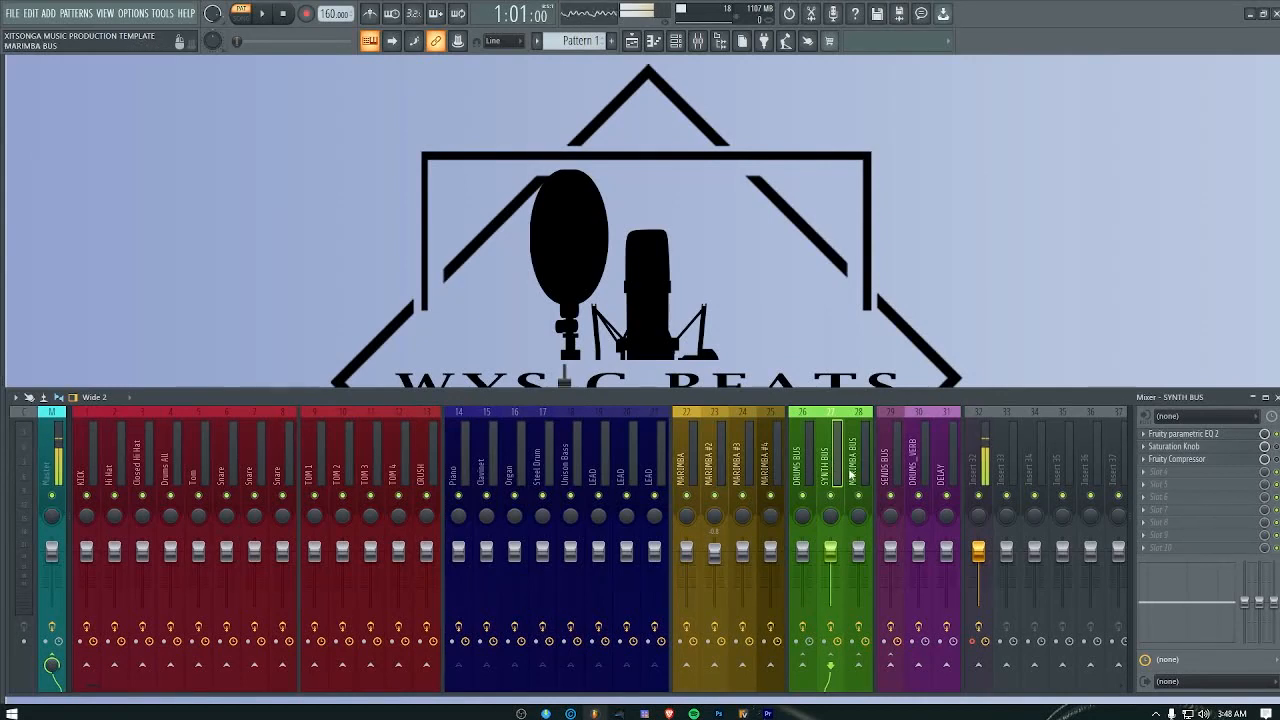
{"action": "left_click", "coordinate": [851, 468]}
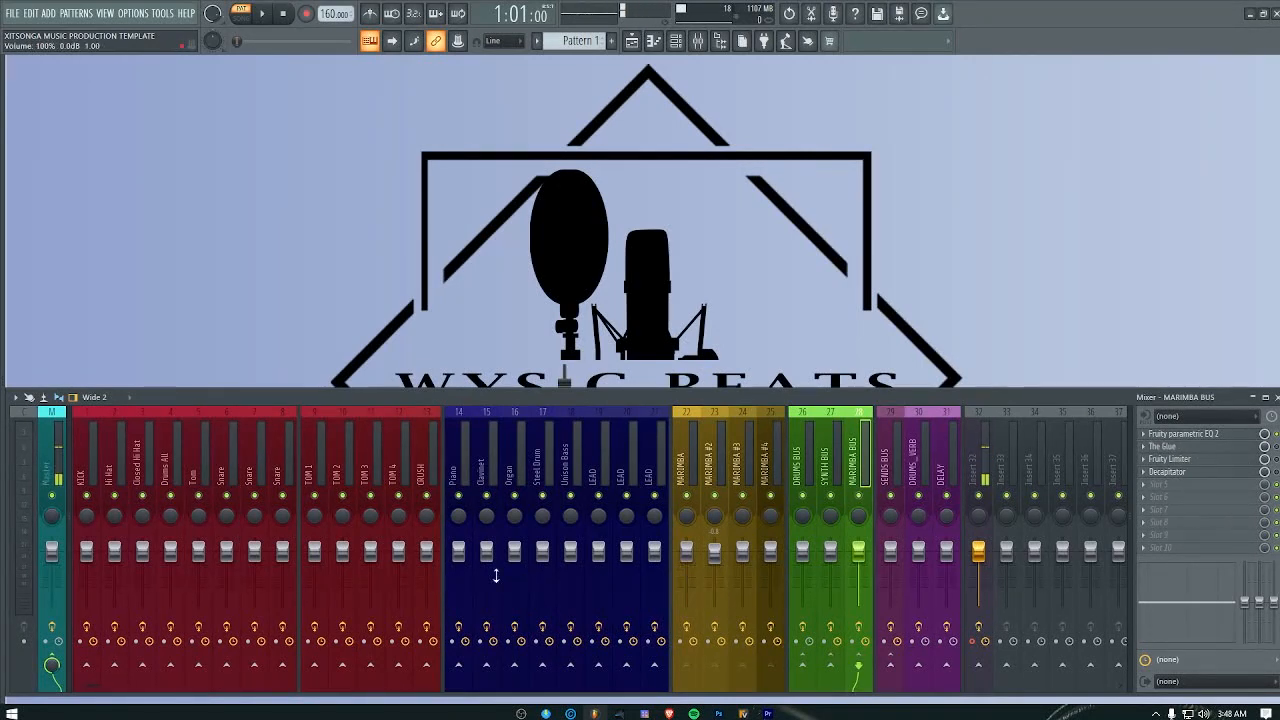
{"action": "left_click", "coordinate": [52, 470]}
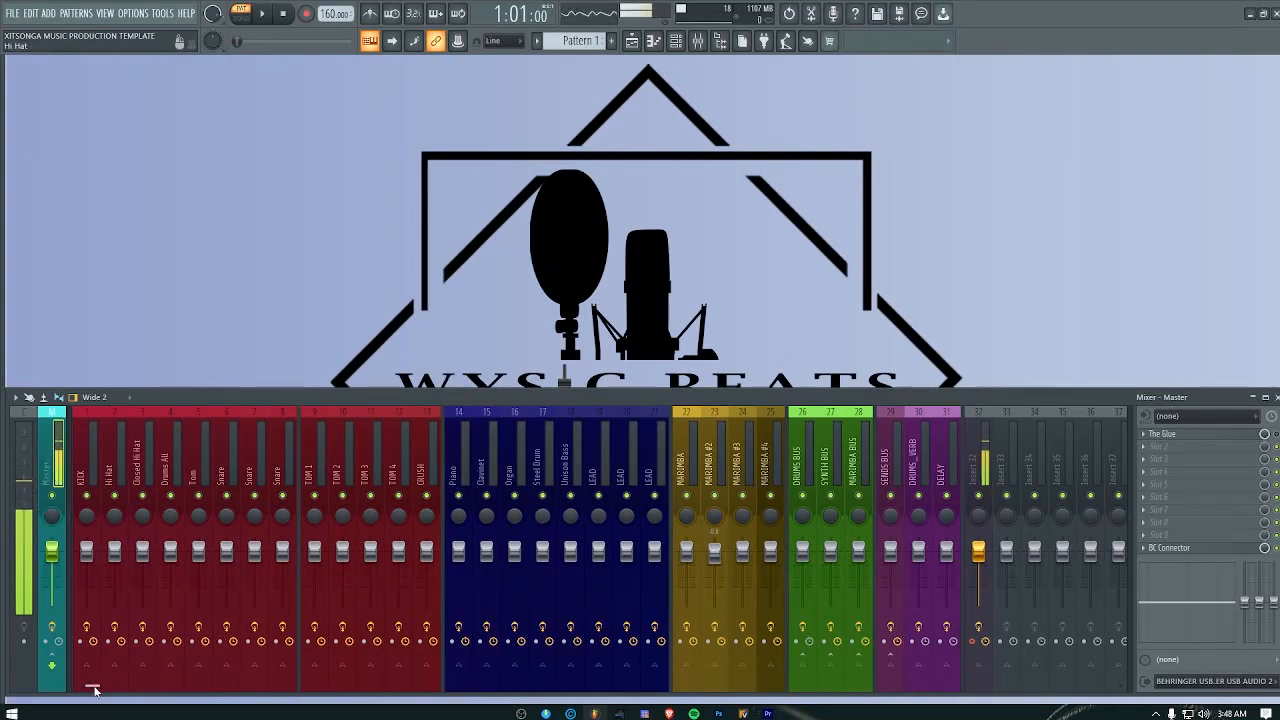
{"action": "left_click_drag", "start_coordinate": [95, 690], "coordinate": [82, 690]}
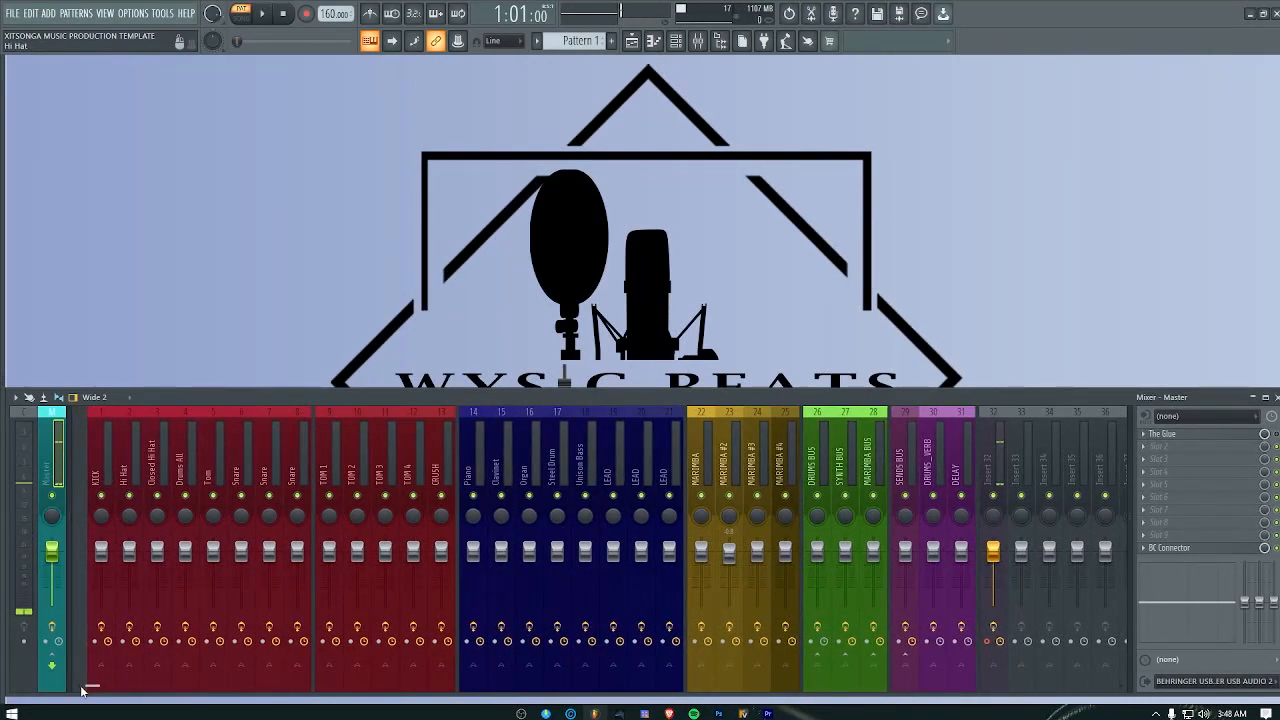
{"action": "left_click_drag", "start_coordinate": [82, 690], "coordinate": [86, 686]}
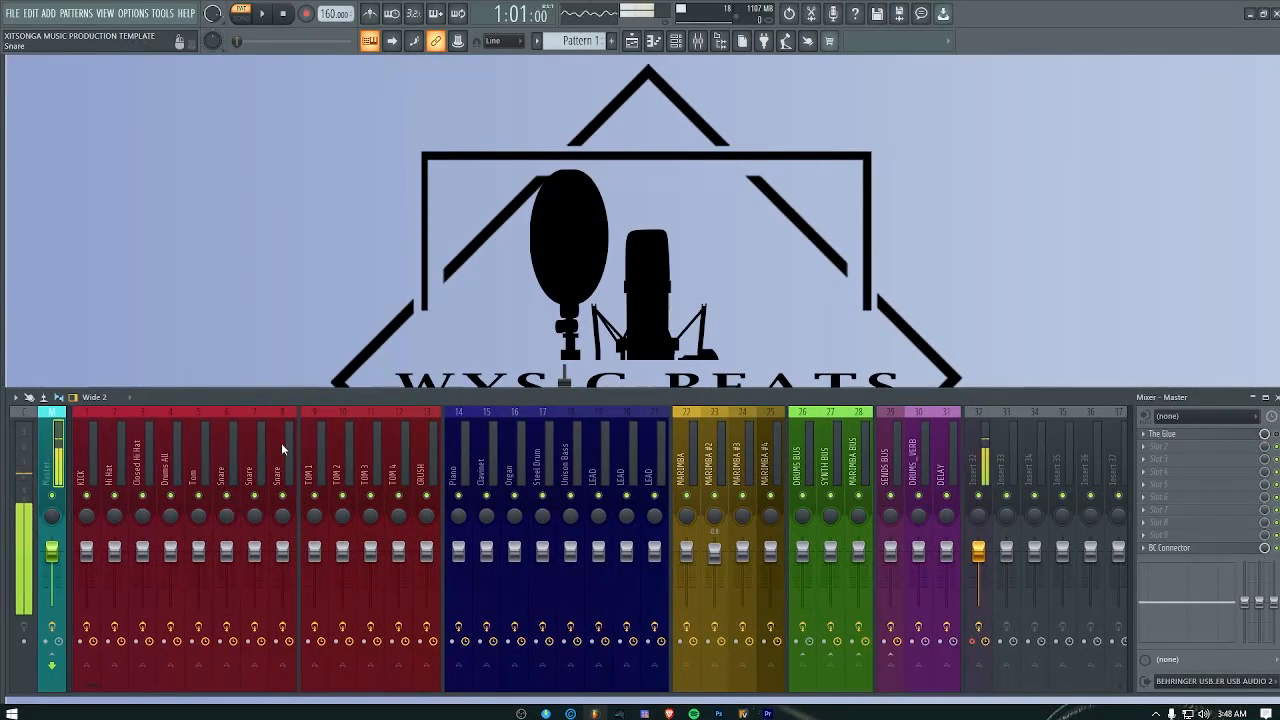
Step: Compare the routing of the CRUSH, KICK, Drums All and first Snare tracks with the Master track and the DRUMS BUS
{"action": "left_click", "coordinate": [425, 440]}
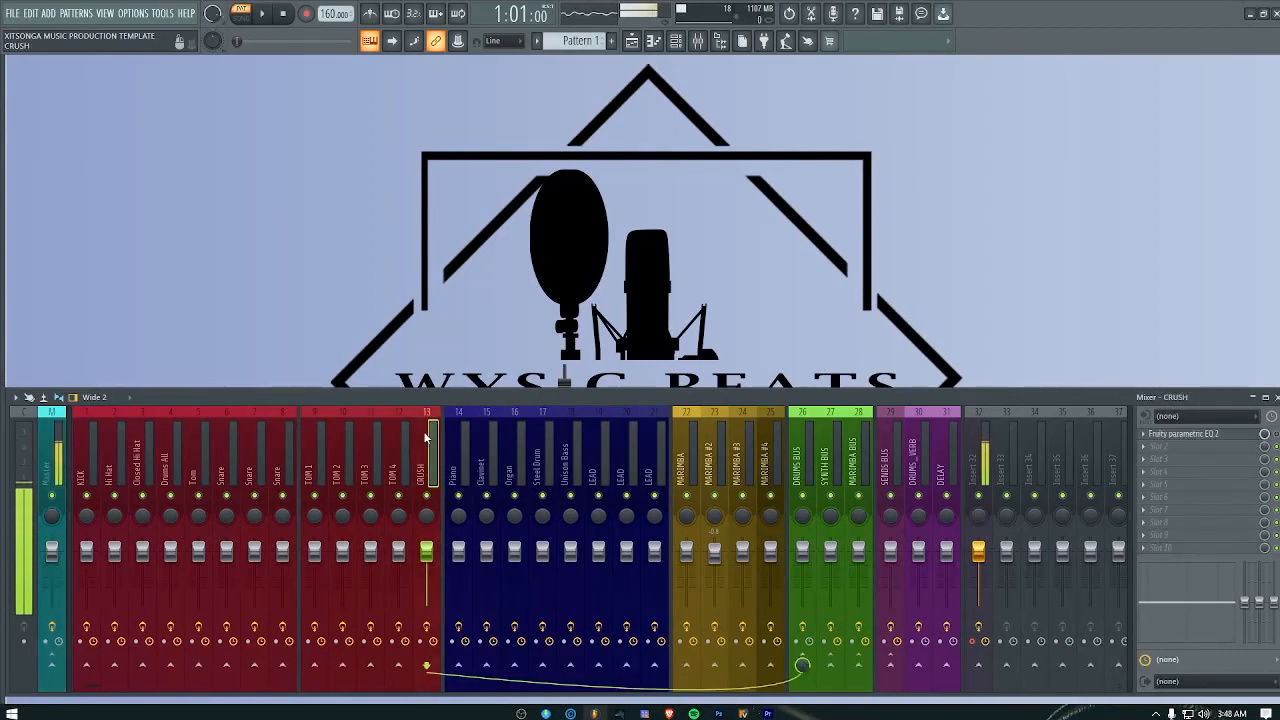
{"action": "left_click", "coordinate": [86, 450]}
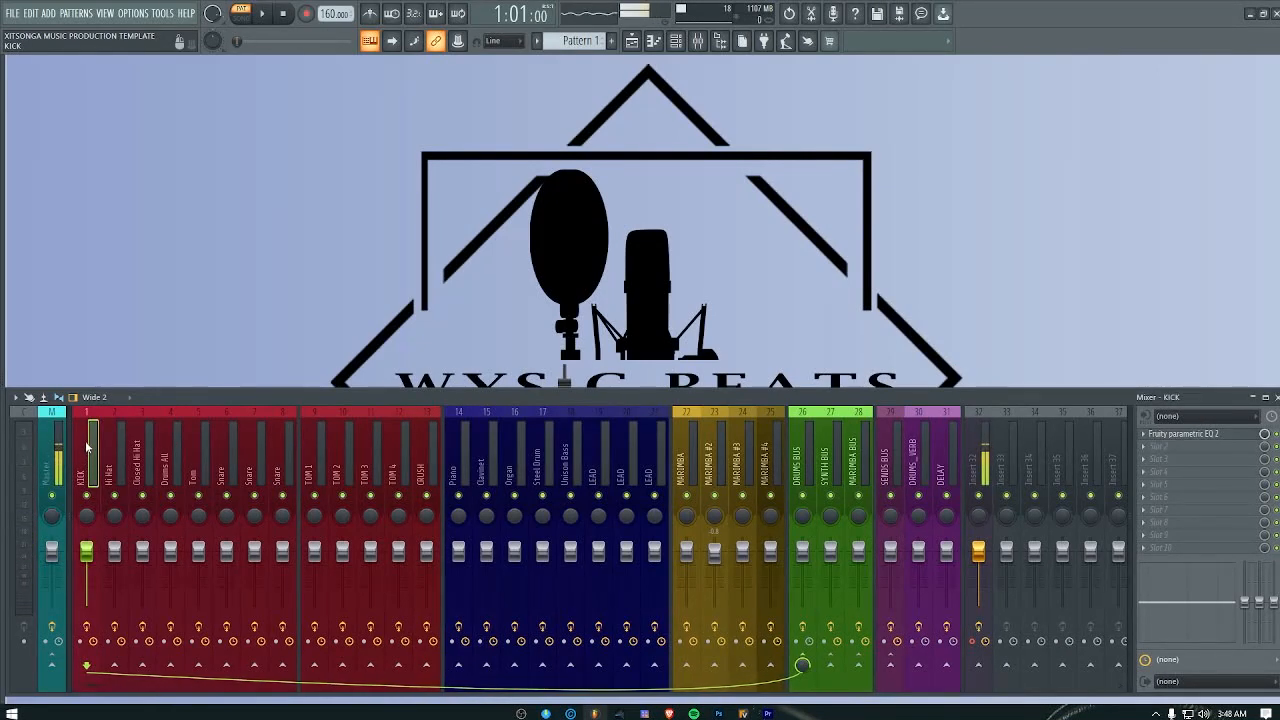
{"action": "left_click", "coordinate": [168, 456]}
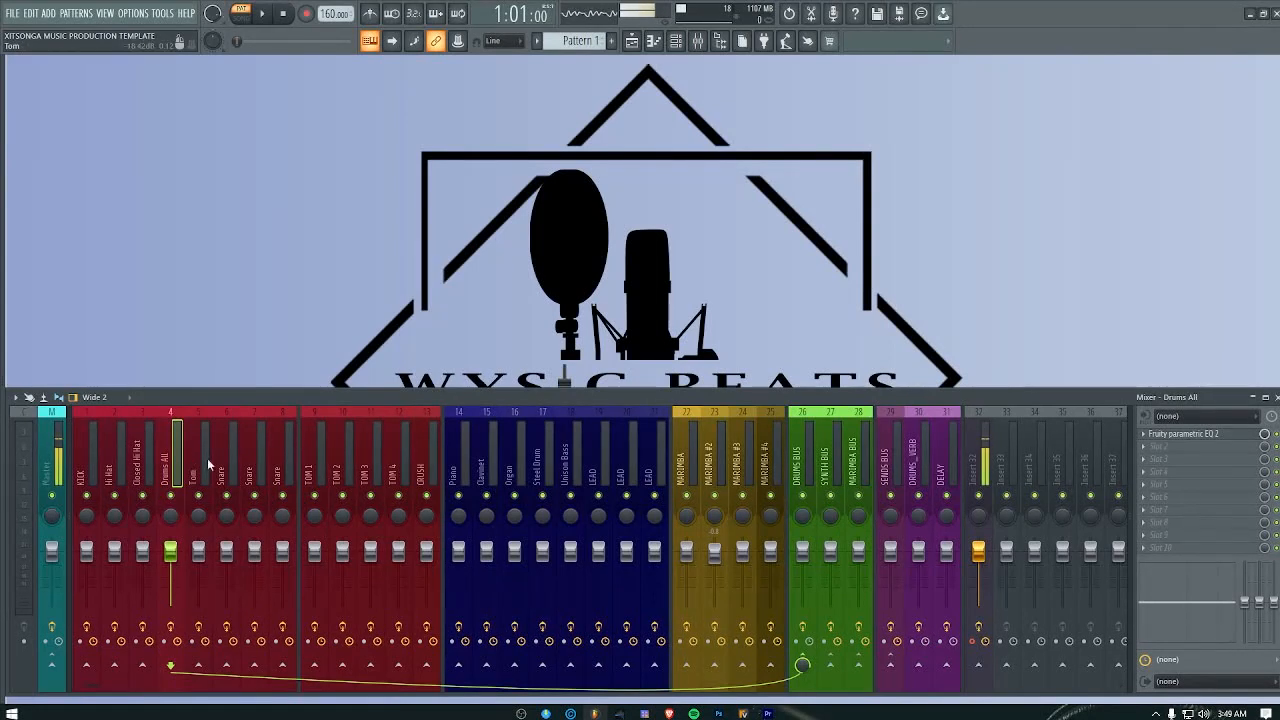
{"action": "left_click", "coordinate": [229, 470]}
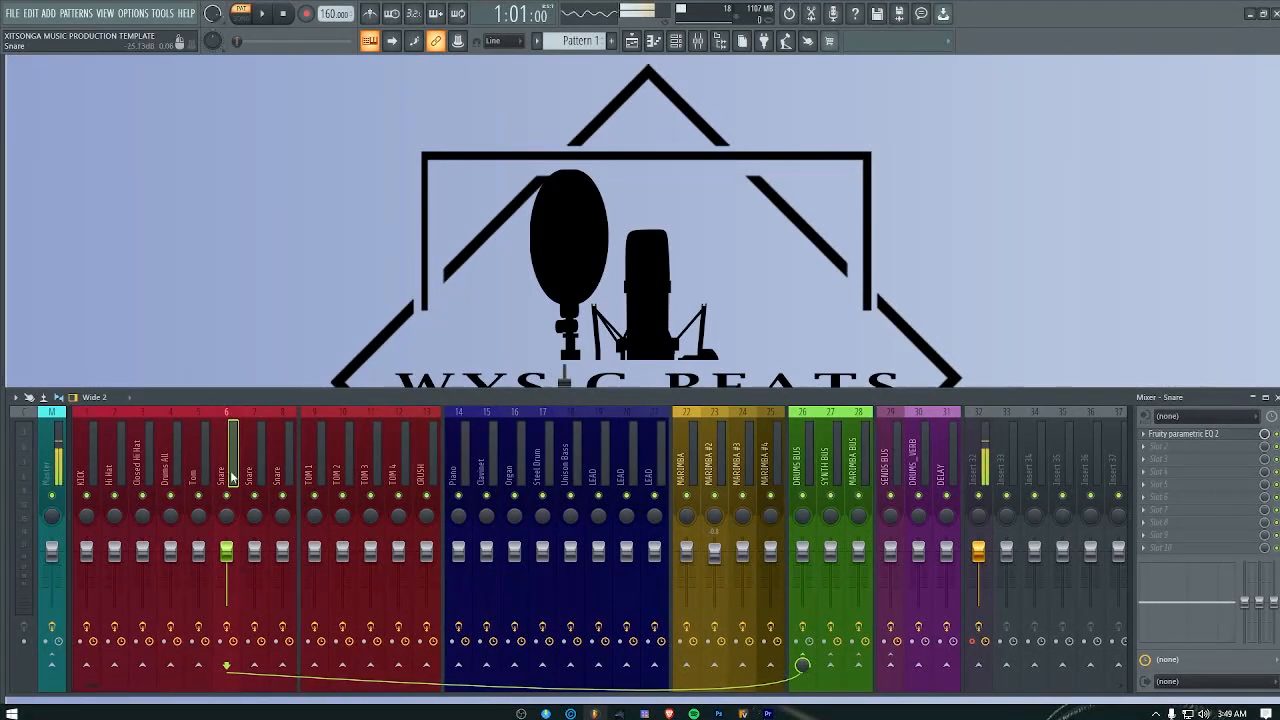
{"action": "left_click", "coordinate": [45, 470]}
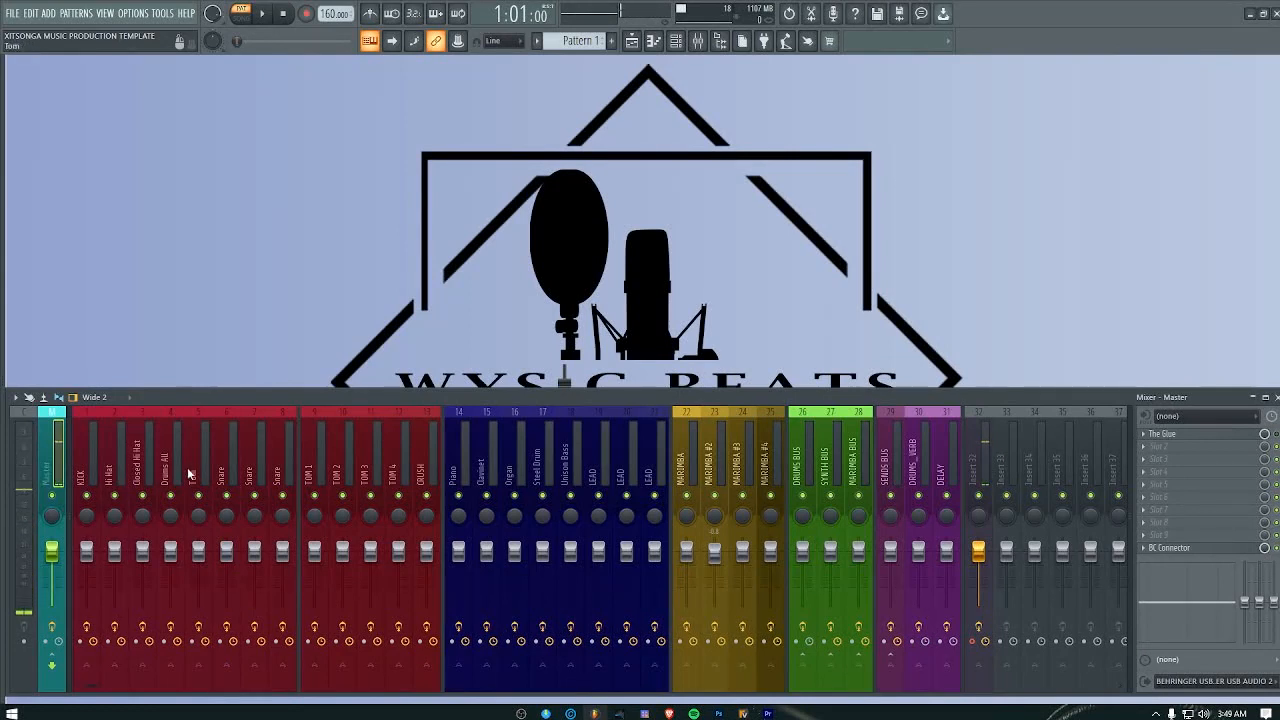
{"action": "left_click", "coordinate": [802, 478]}
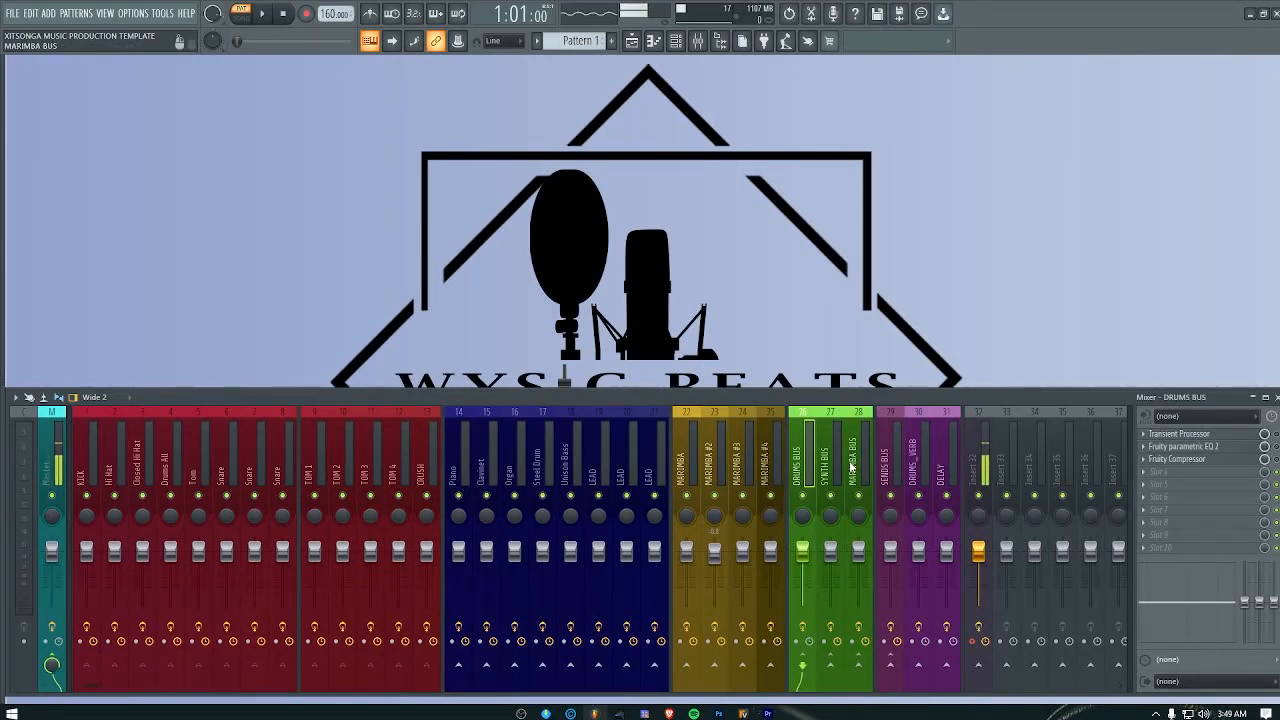
Step: Check the bus routing of the Hi Hat, Tom, TOM 4 and Steel Drum tracks and close the mixer
{"action": "left_click", "coordinate": [113, 444]}
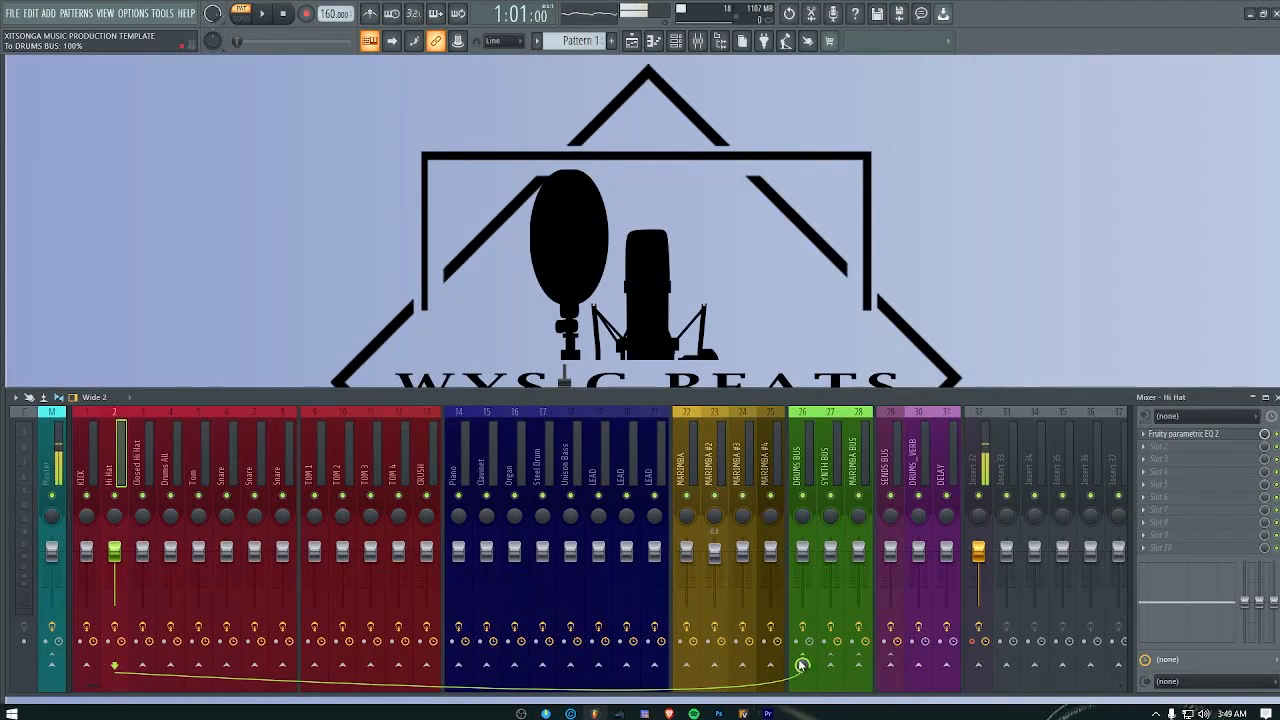
{"action": "left_click", "coordinate": [194, 462]}
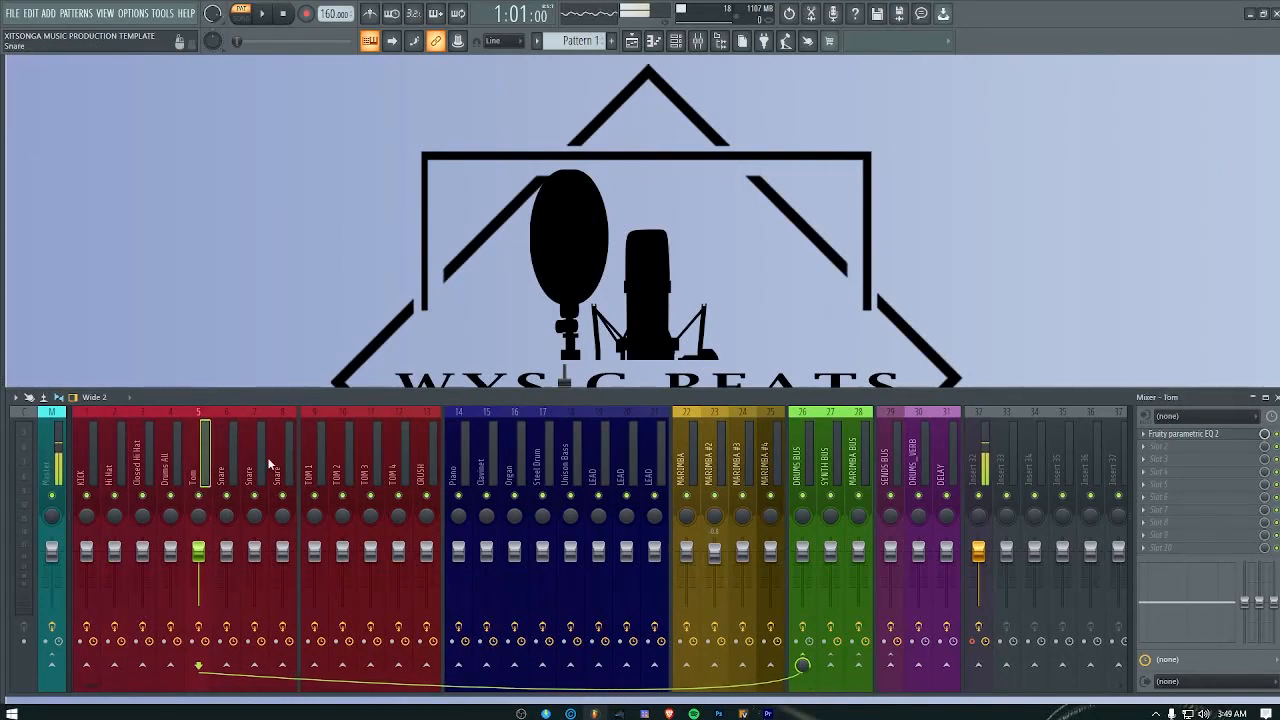
{"action": "key", "text": "Right"}
{"action": "key", "text": "Right"}
{"action": "key", "text": "Right"}
{"action": "key", "text": "Right"}
{"action": "key", "text": "Right"}
{"action": "key", "text": "Right"}
{"action": "key", "text": "Right"}
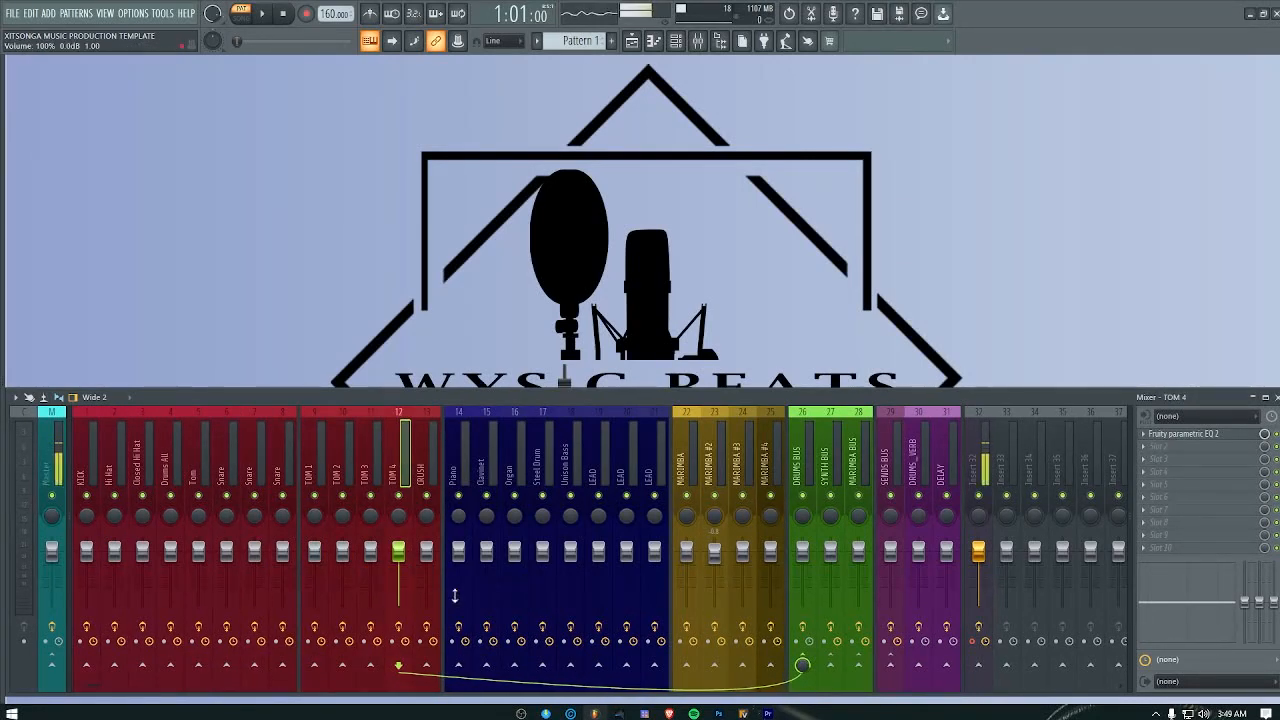
{"action": "left_click", "coordinate": [540, 435]}
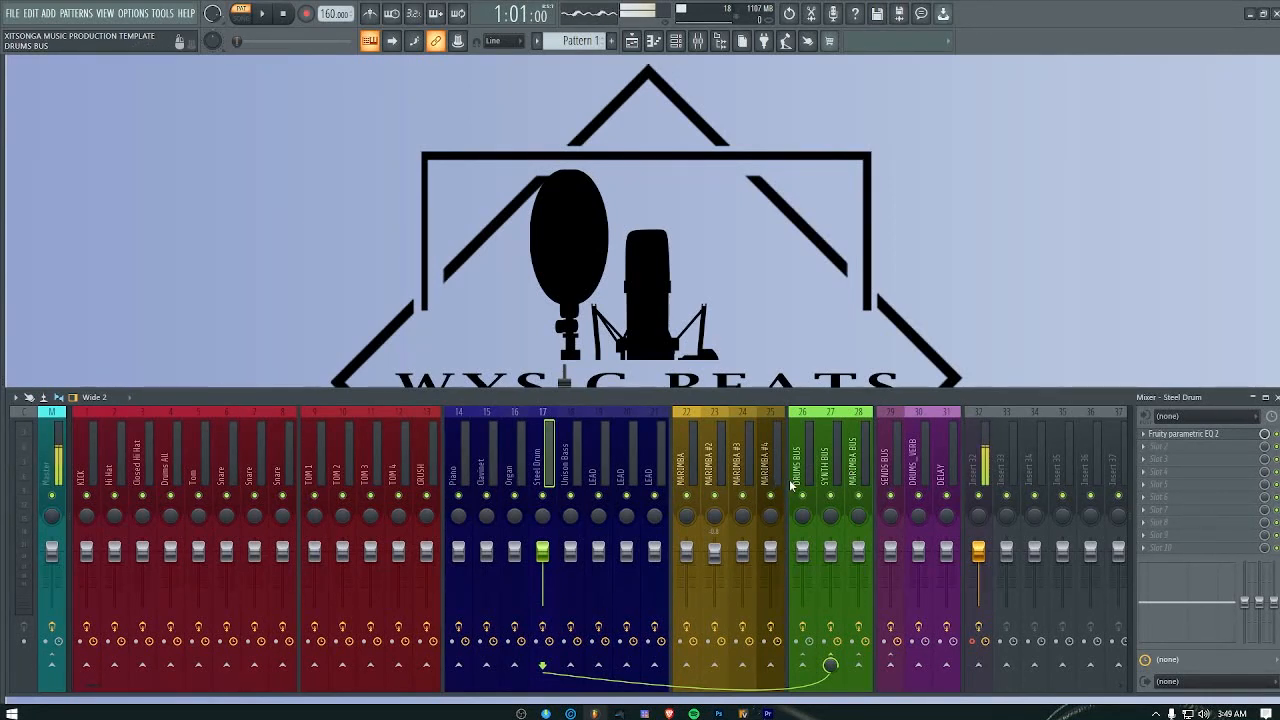
{"action": "left_click", "coordinate": [1276, 398]}
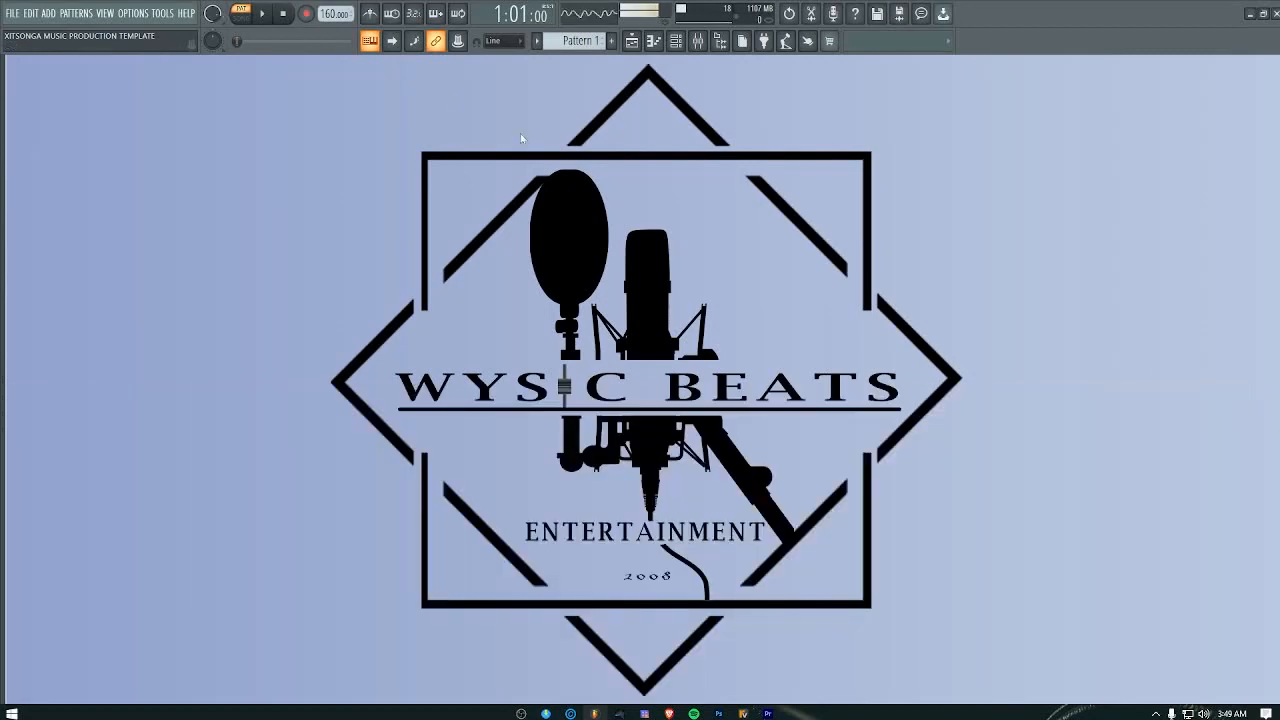
Step: Open the channel rack, widen it to five bars and fill the KICK channel every 4 steps across them
{"action": "left_click", "coordinate": [676, 41]}
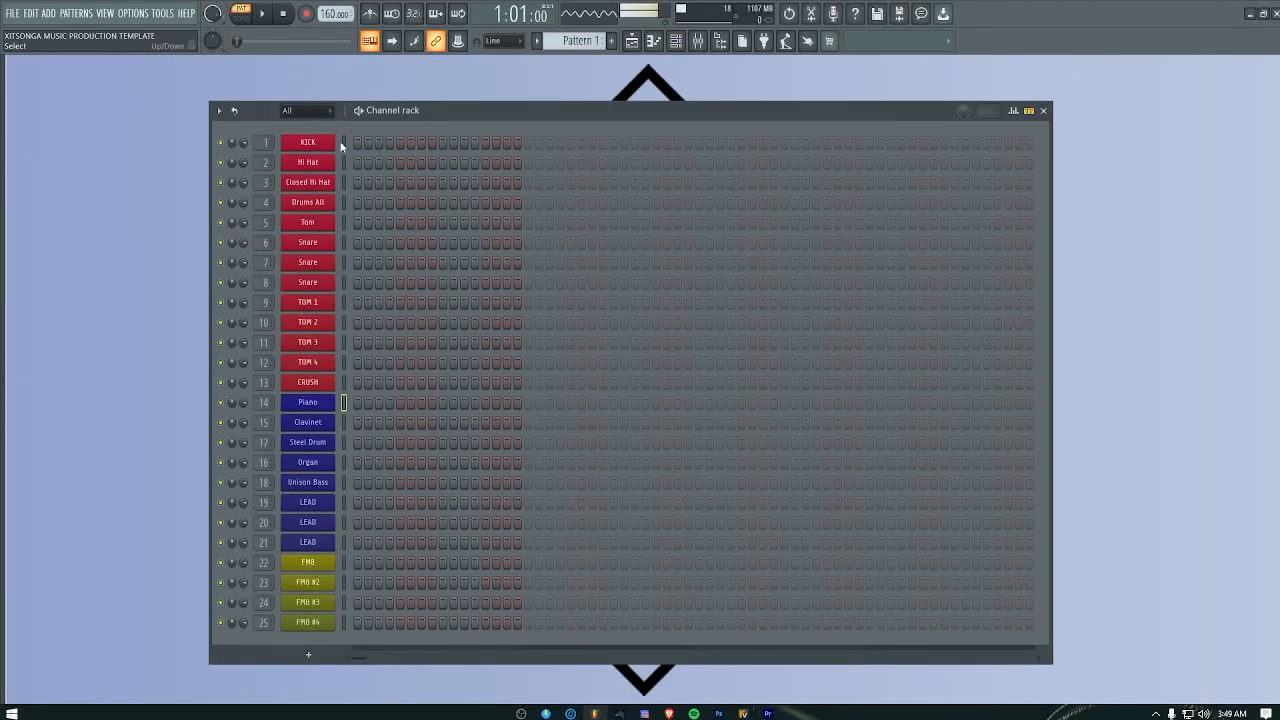
{"action": "right_click", "coordinate": [308, 144]}
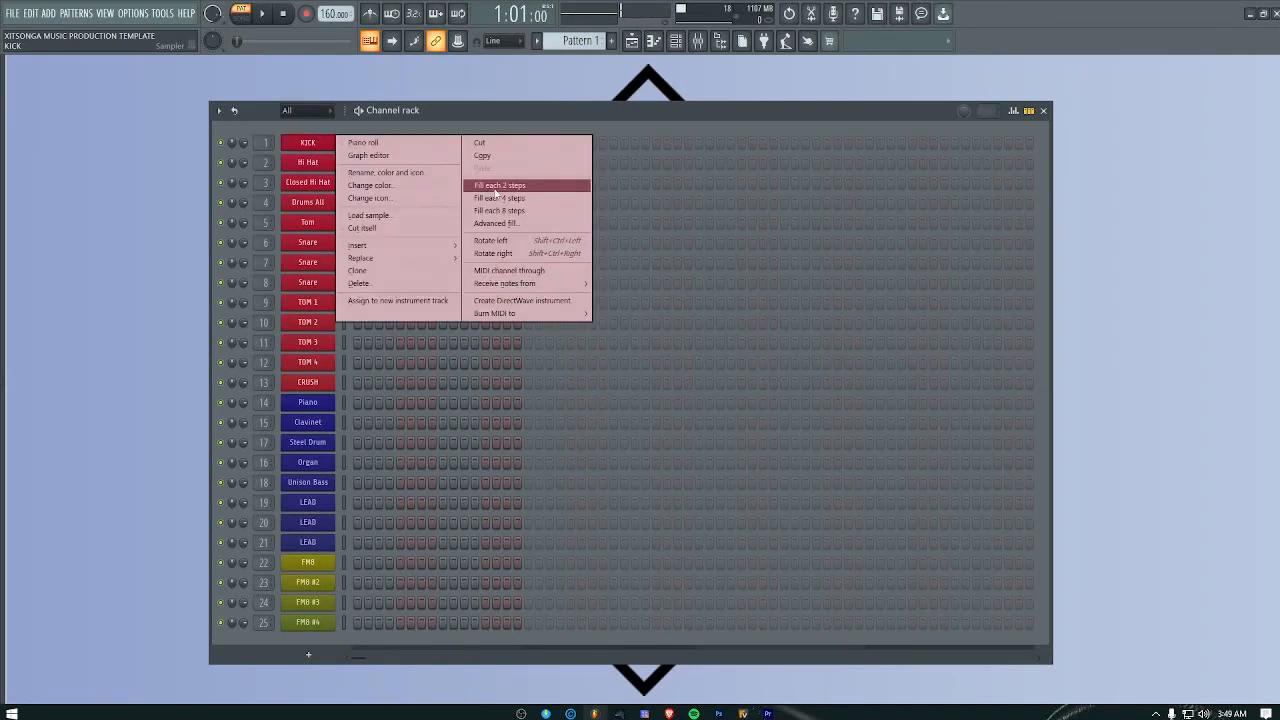
{"action": "left_click", "coordinate": [520, 184]}
{"action": "left_click_drag", "start_coordinate": [1052, 183], "coordinate": [1222, 183]}
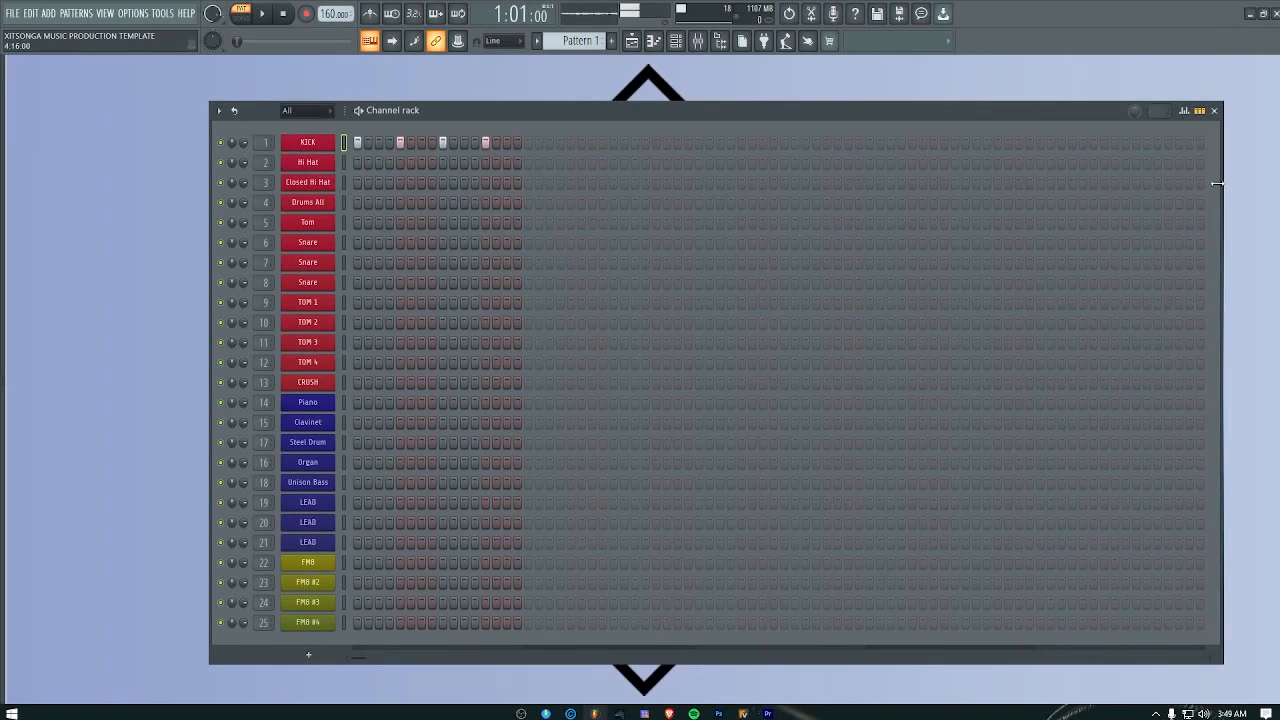
{"action": "left_click", "coordinate": [1168, 143]}
{"action": "right_click", "coordinate": [335, 142]}
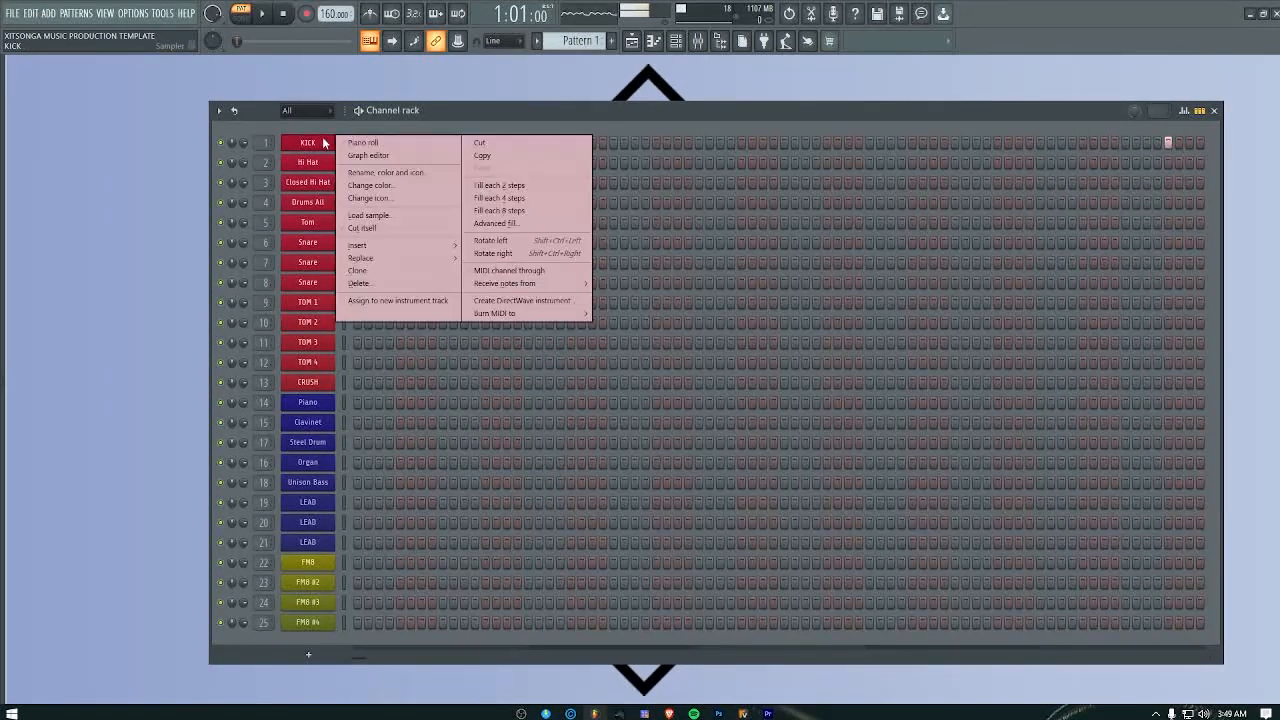
{"action": "left_click", "coordinate": [518, 198]}
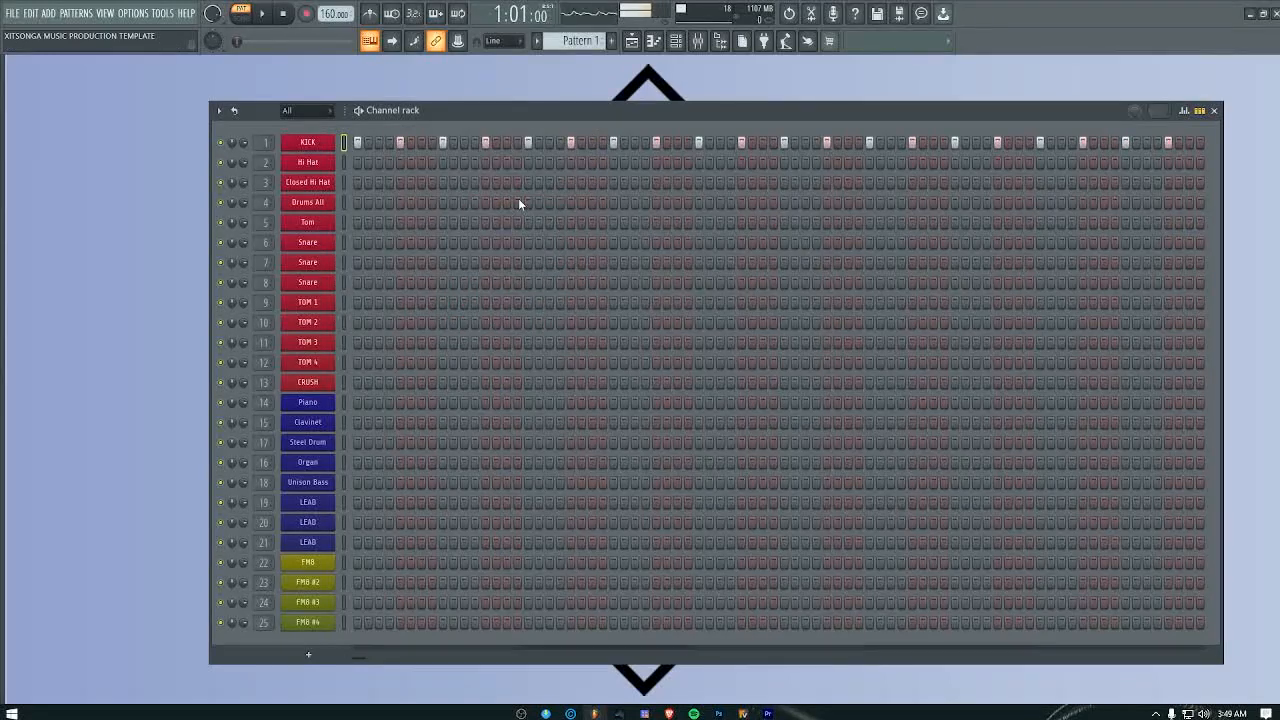
{"action": "key", "text": "alt+F8"}
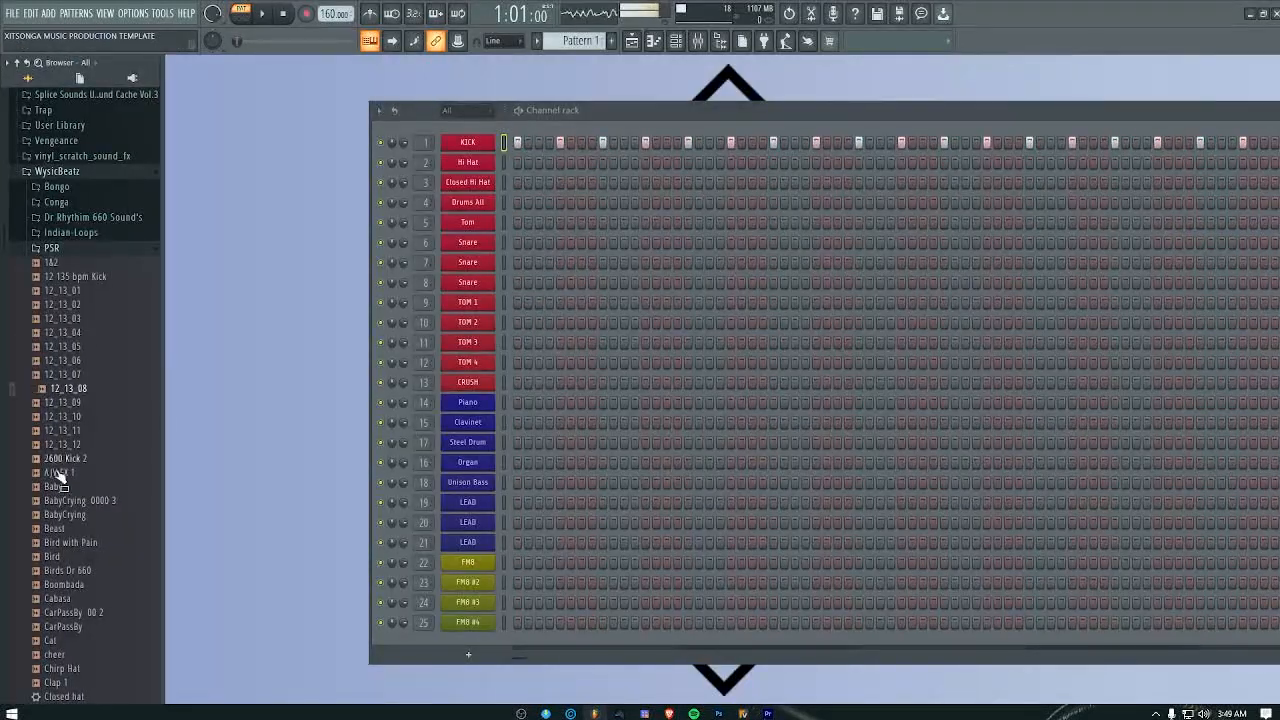
{"action": "key", "text": "alt+F8"}
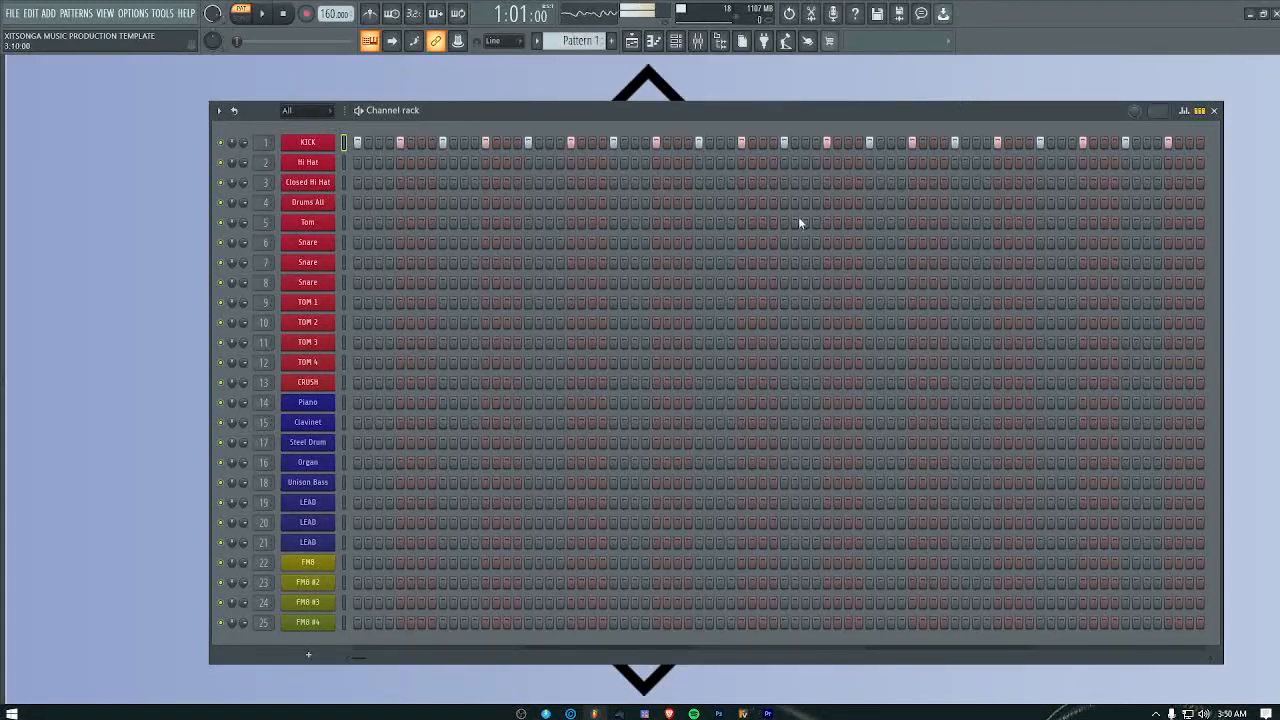
Step: Open the KICK channel's piano roll, delete the last three notes after the start of bar 5 and close it
{"action": "left_click", "coordinate": [326, 149]}
{"action": "right_click", "coordinate": [312, 144]}
{"action": "left_click", "coordinate": [360, 141]}
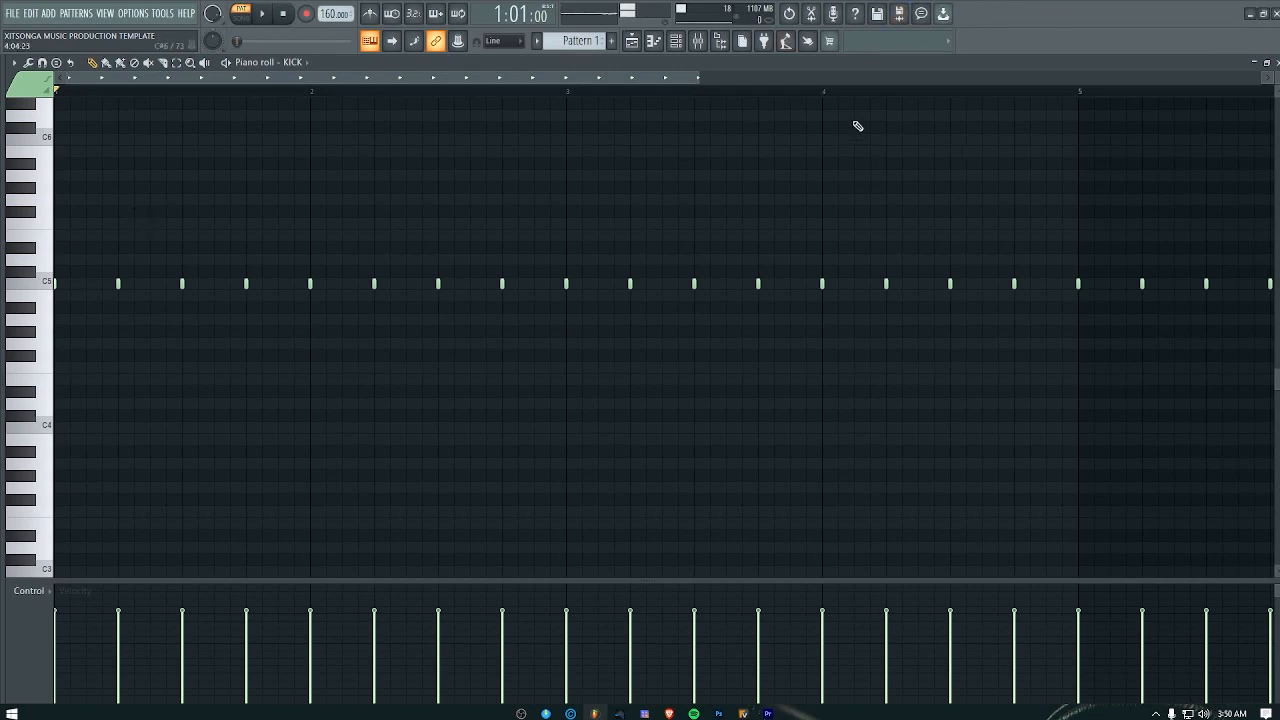
{"action": "left_click_drag", "start_coordinate": [697, 80], "coordinate": [853, 80]}
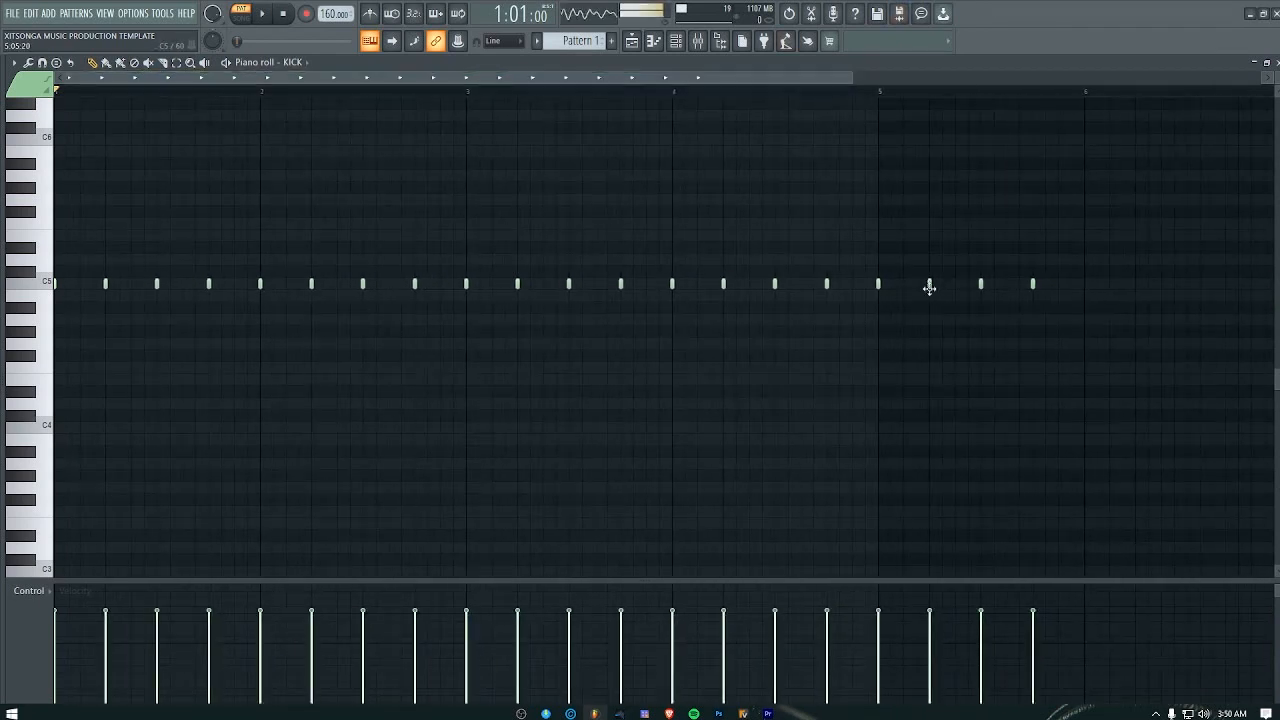
{"action": "left_click_drag", "start_coordinate": [897, 290], "coordinate": [945, 290]}
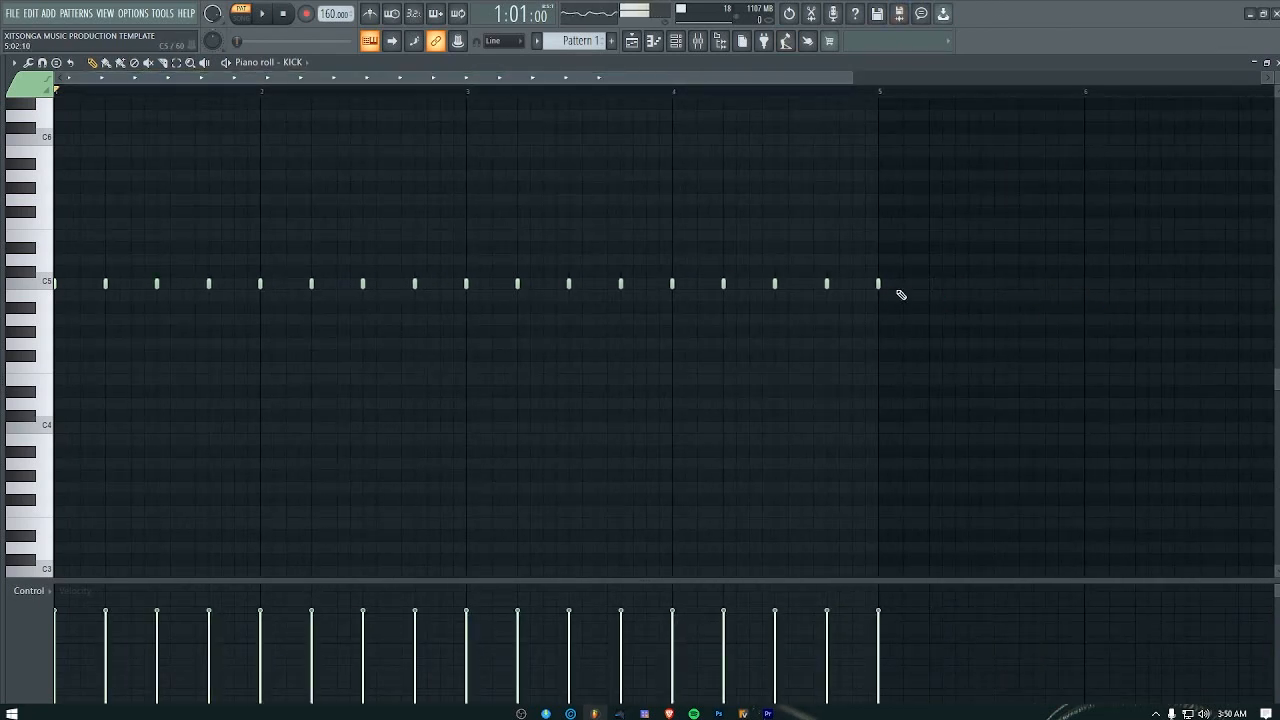
{"action": "left_click", "coordinate": [1277, 62]}
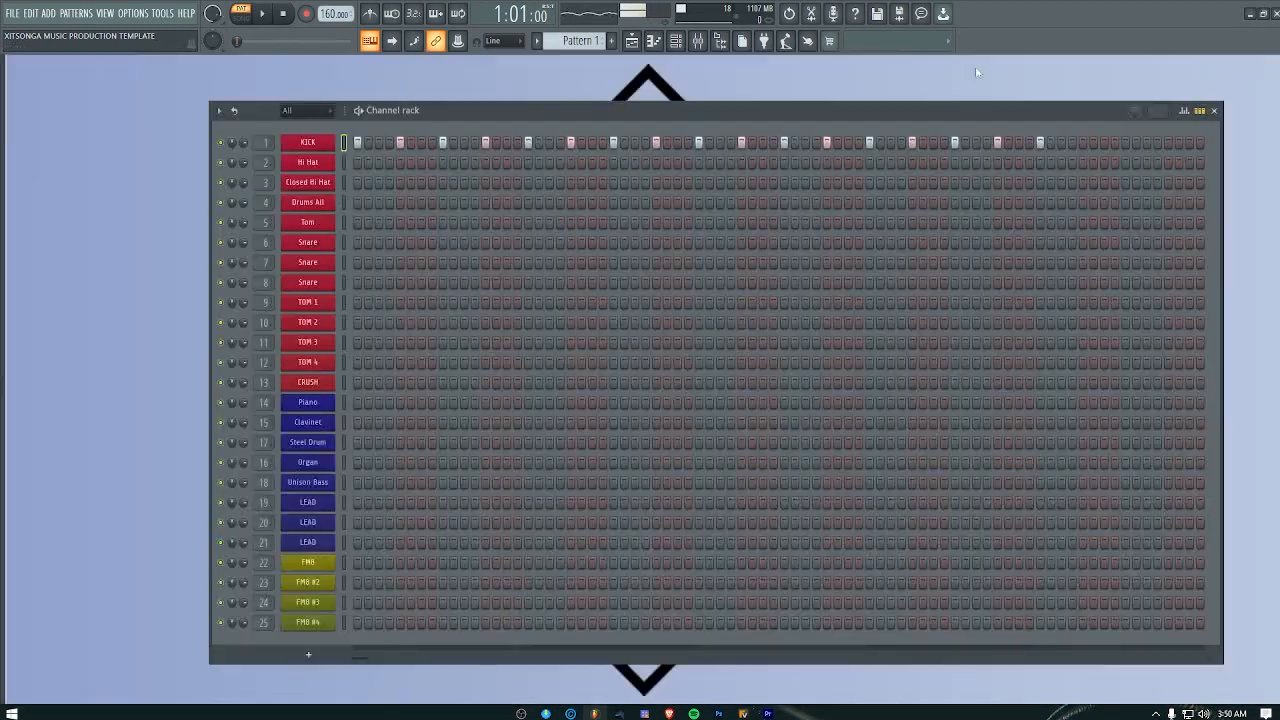
Step: Play the pattern, remove the KICK hit at the start of bar 5 and narrow the channel rack to four bars
{"action": "left_click", "coordinate": [261, 15]}
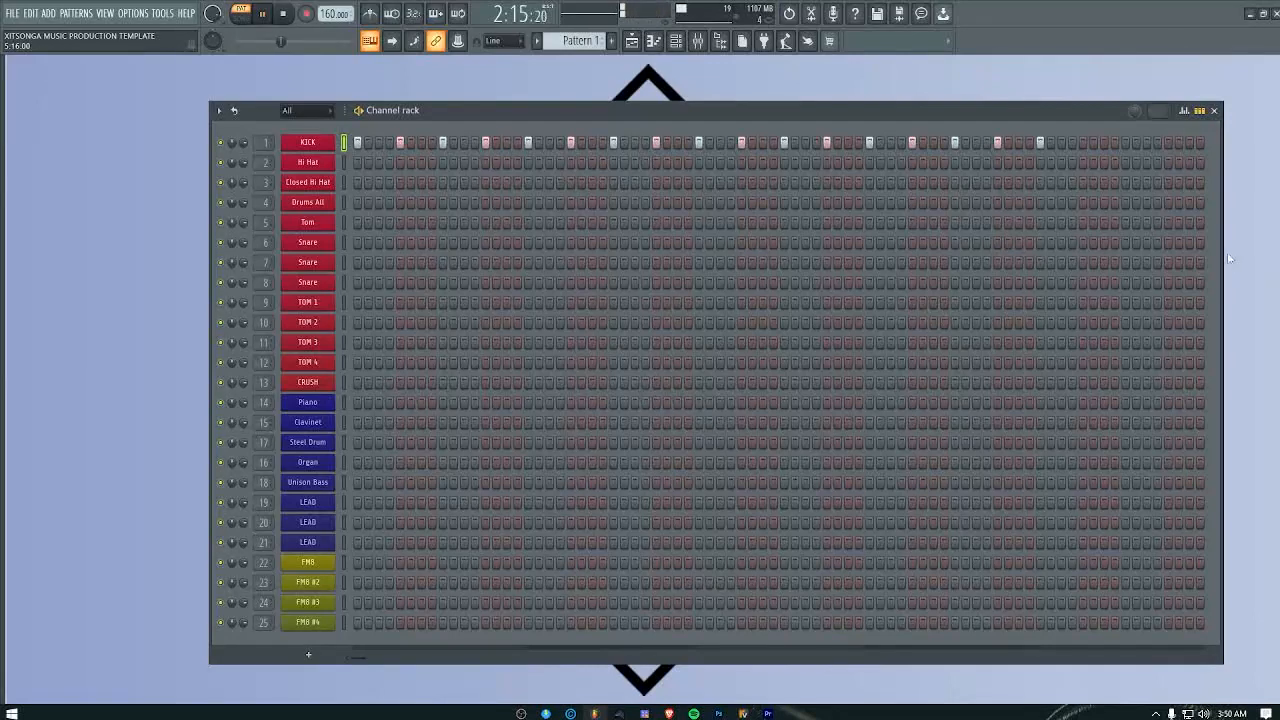
{"action": "left_click_drag", "start_coordinate": [1222, 257], "coordinate": [1273, 243]}
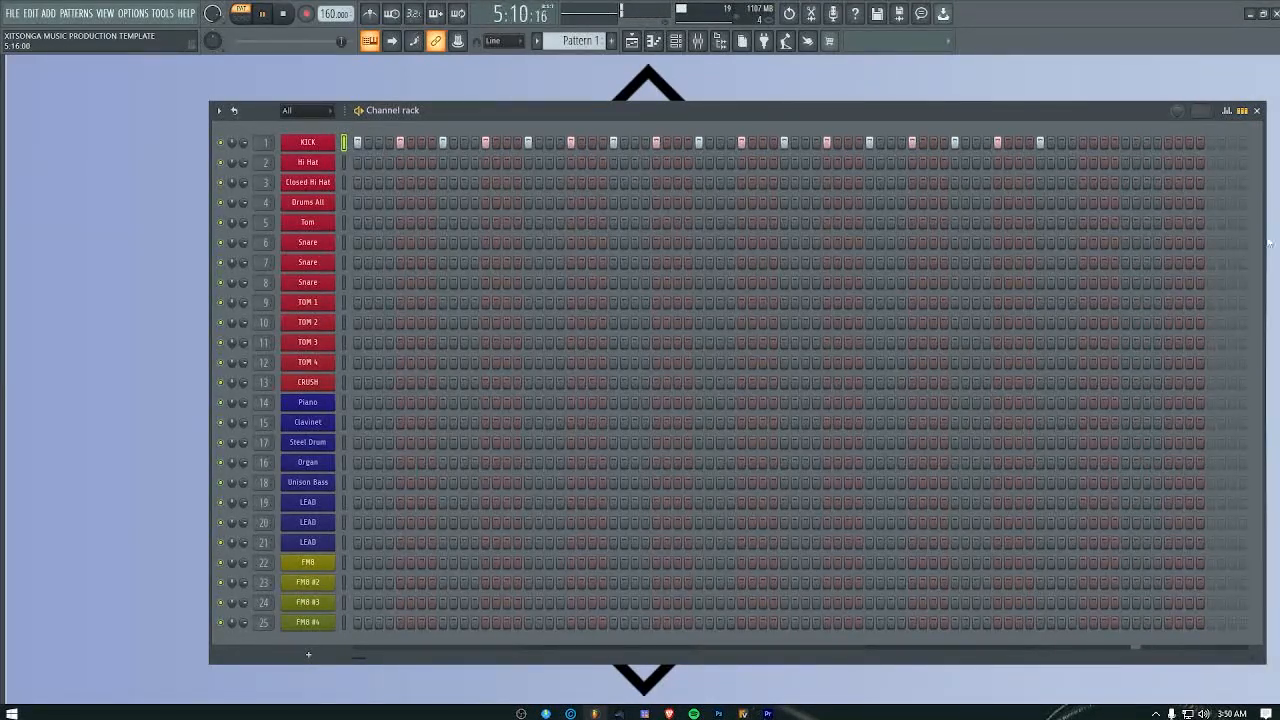
{"action": "left_click", "coordinate": [1040, 142]}
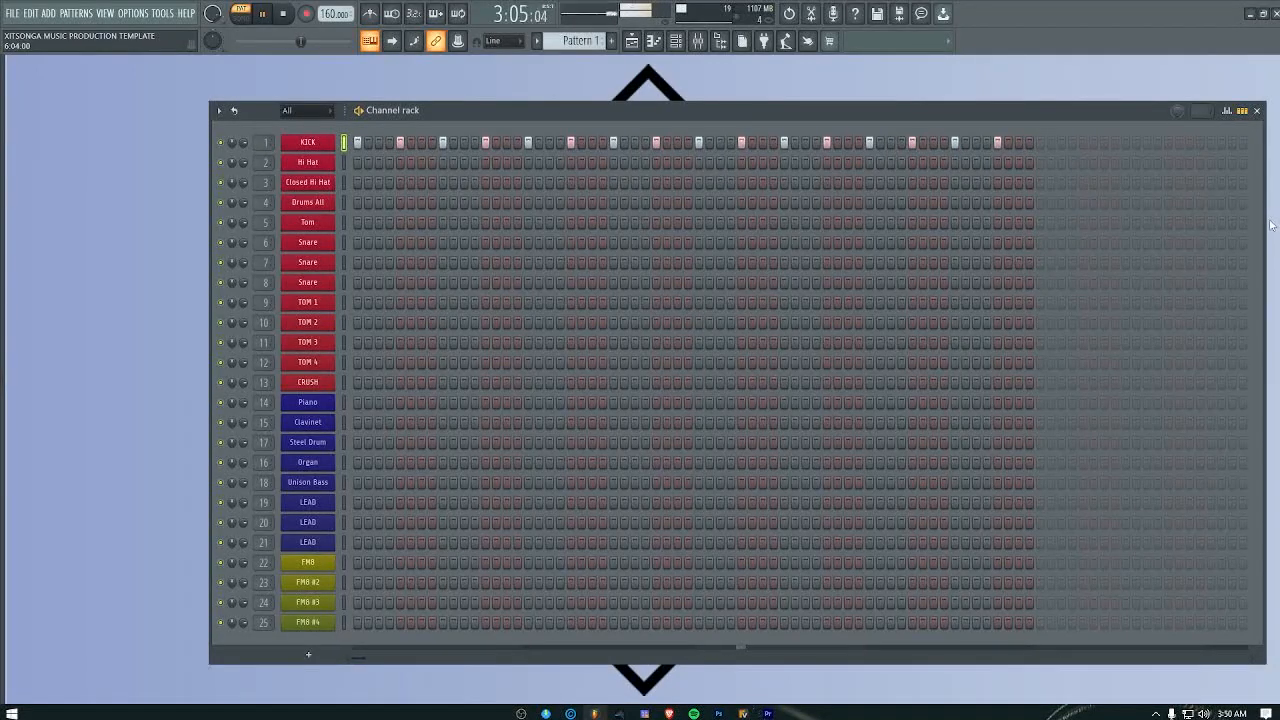
{"action": "left_click_drag", "start_coordinate": [1265, 248], "coordinate": [1028, 251]}
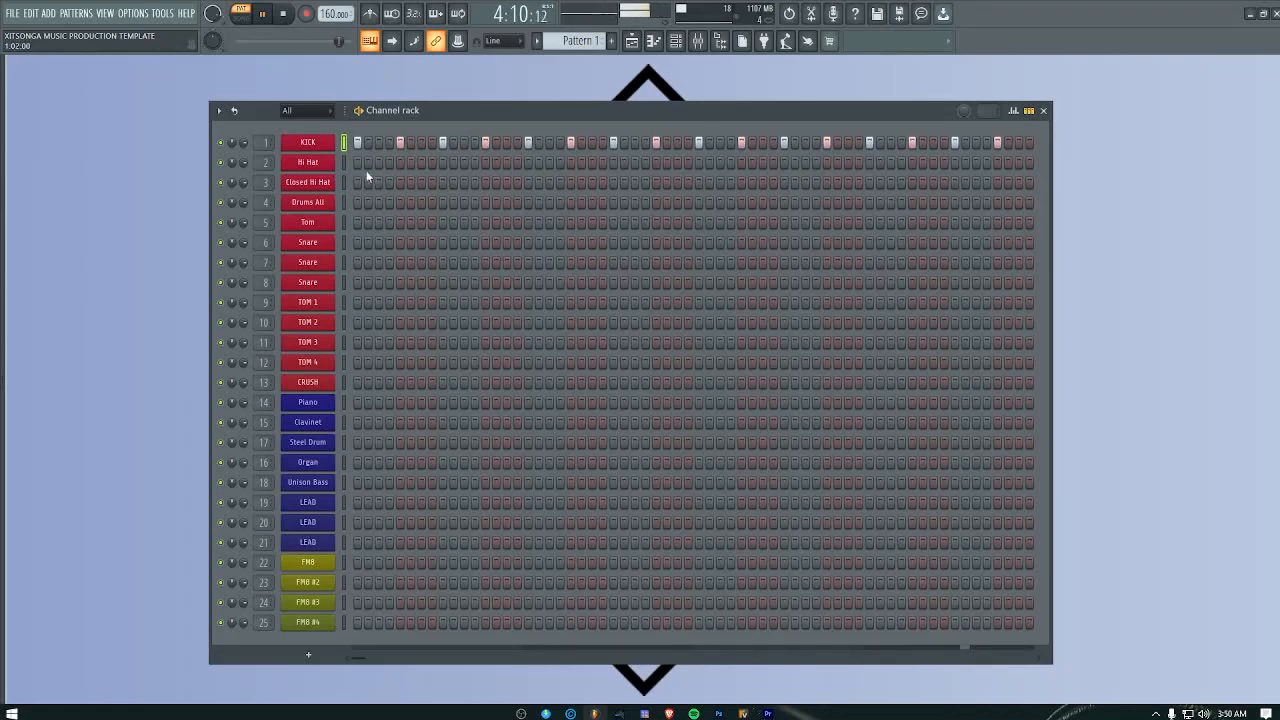
Step: Fill the Hi Hat channel every 2 steps, add Closed Hi Hat hits on step 4 of bars 1 and 2, and stop playback
{"action": "right_click", "coordinate": [315, 164]}
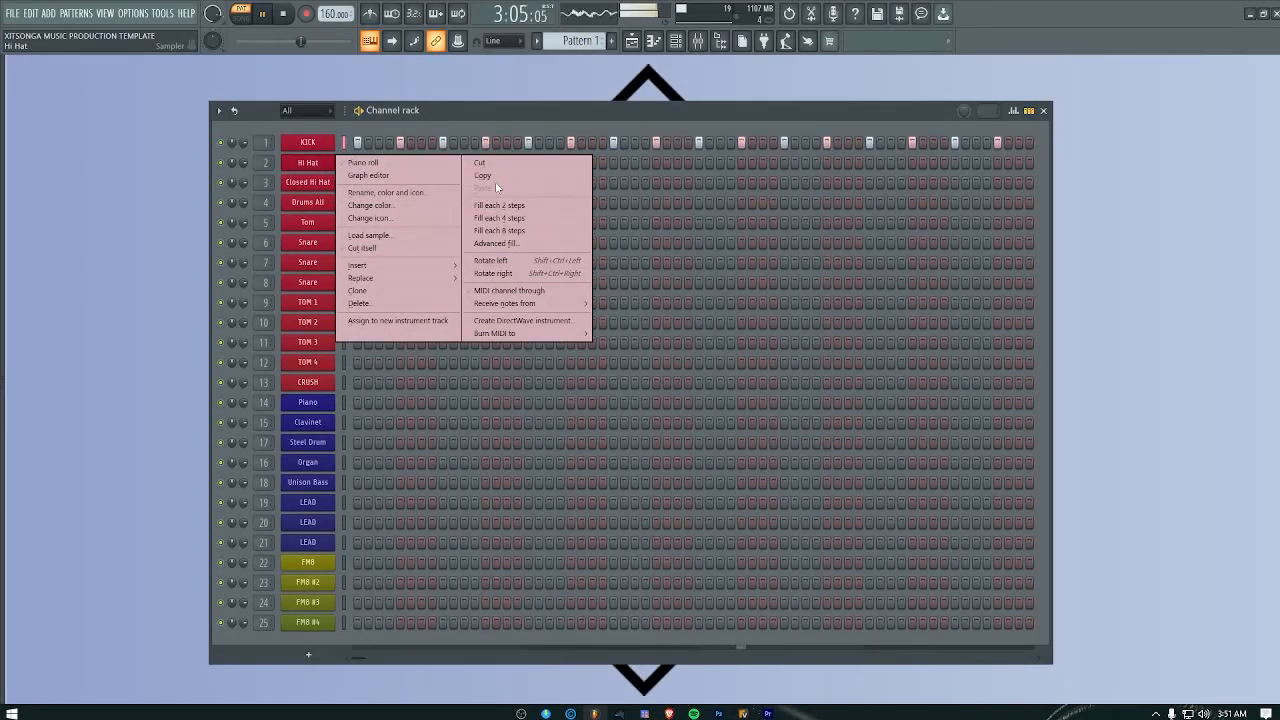
{"action": "left_click", "coordinate": [506, 206]}
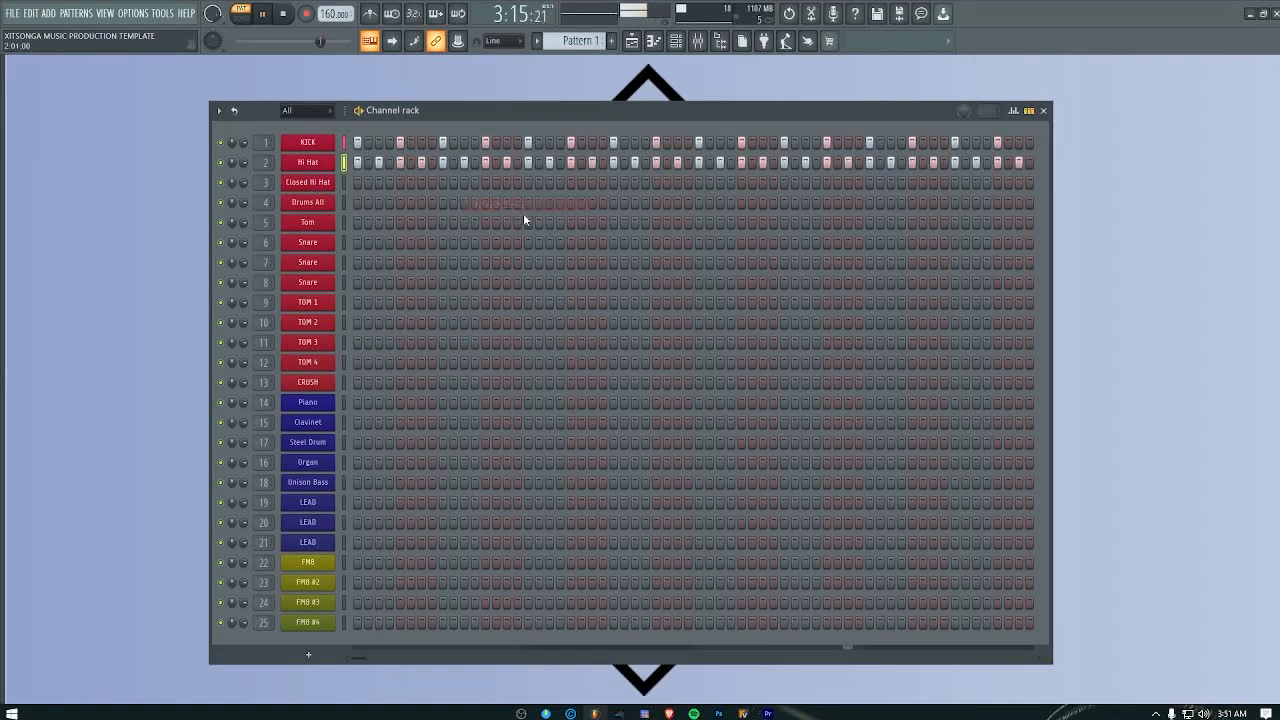
{"action": "left_click", "coordinate": [390, 183]}
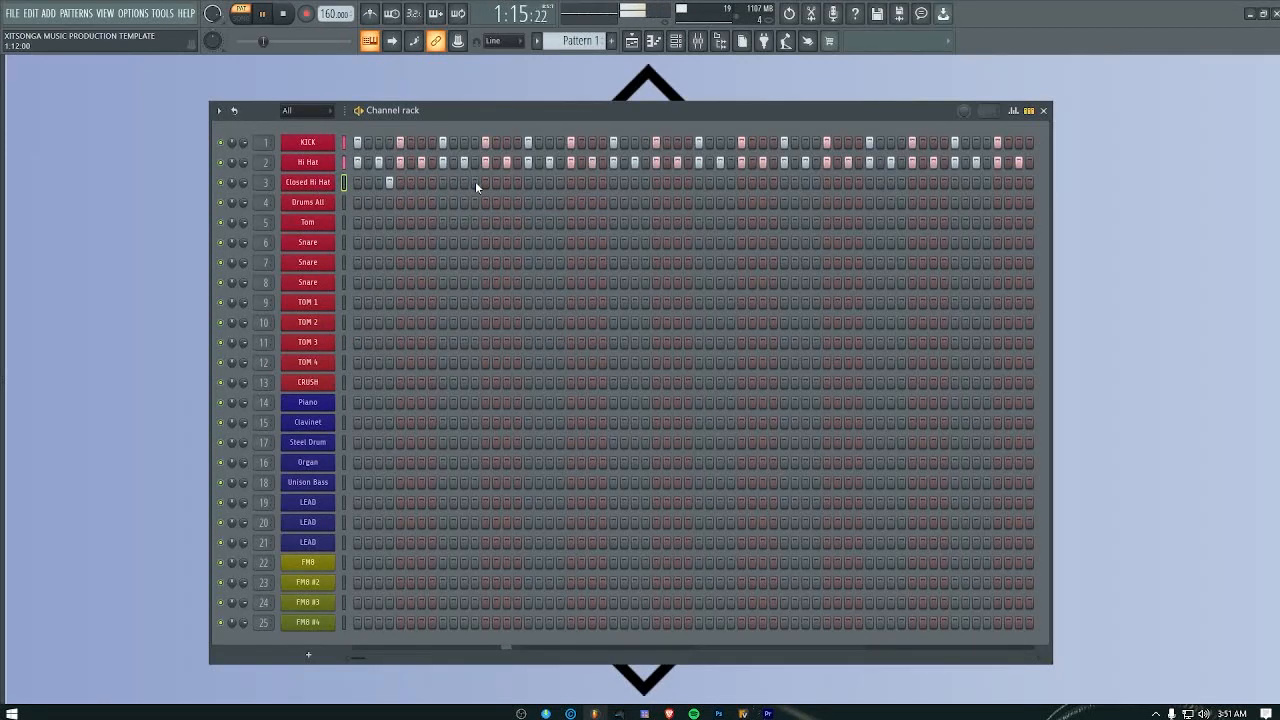
{"action": "left_click", "coordinate": [560, 182]}
{"action": "key", "text": "space"}
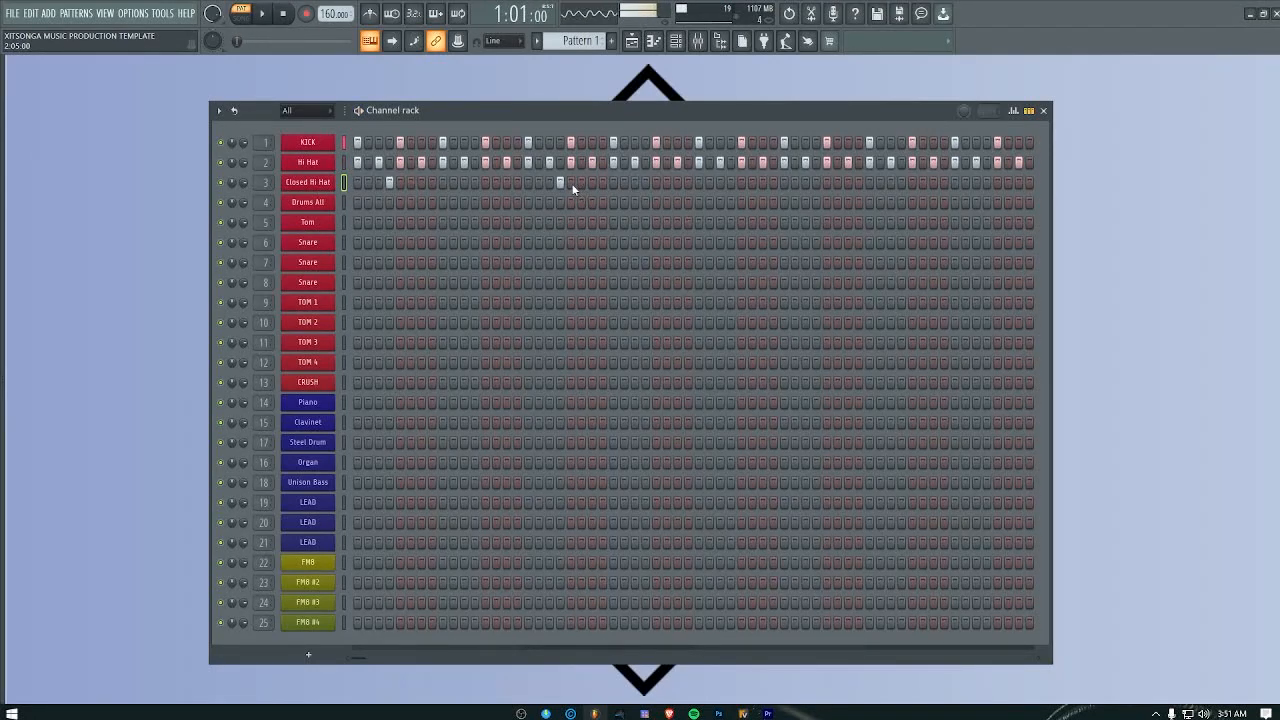
Step: Clear all steps from the Hi Hat and Closed Hi Hat channels
{"action": "left_click", "coordinate": [560, 182]}
{"action": "left_click_drag", "start_coordinate": [357, 162], "coordinate": [1024, 164]}
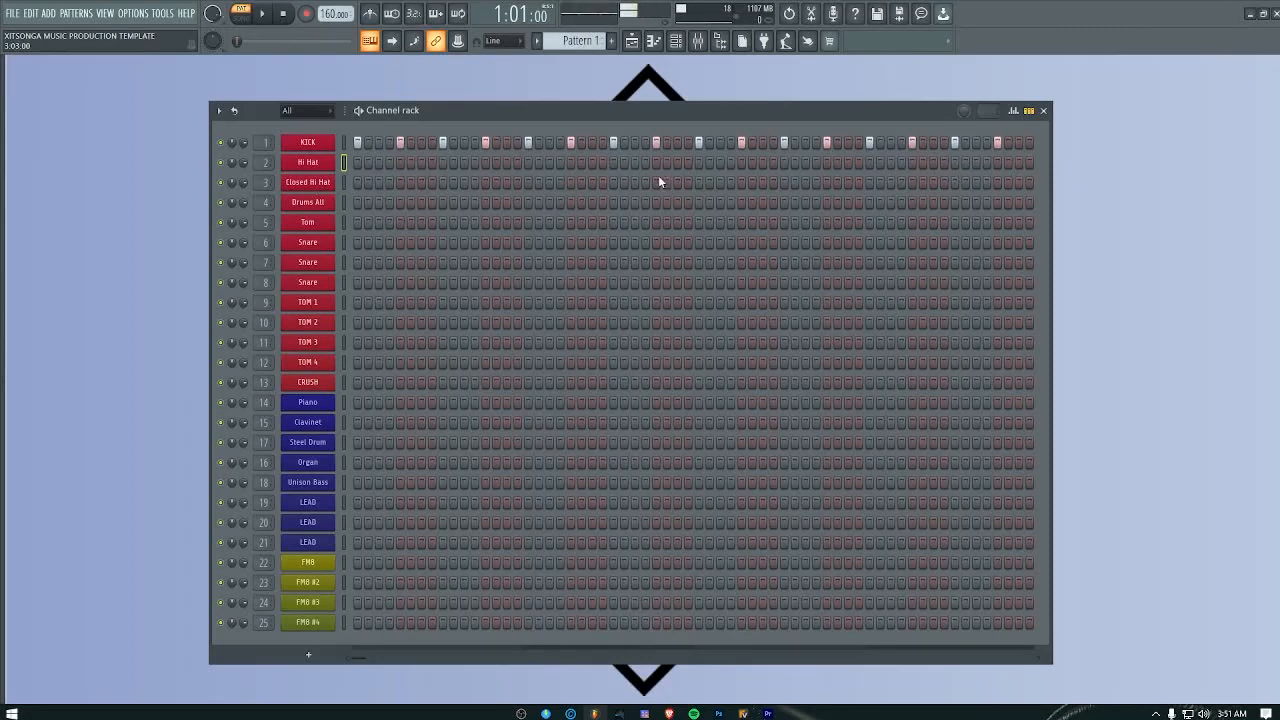
Step: Open the Drums All channel in the piano roll, and place and delete a trial note on E4 in bar 1
{"action": "left_click", "coordinate": [316, 207]}
{"action": "left_click", "coordinate": [602, 174]}
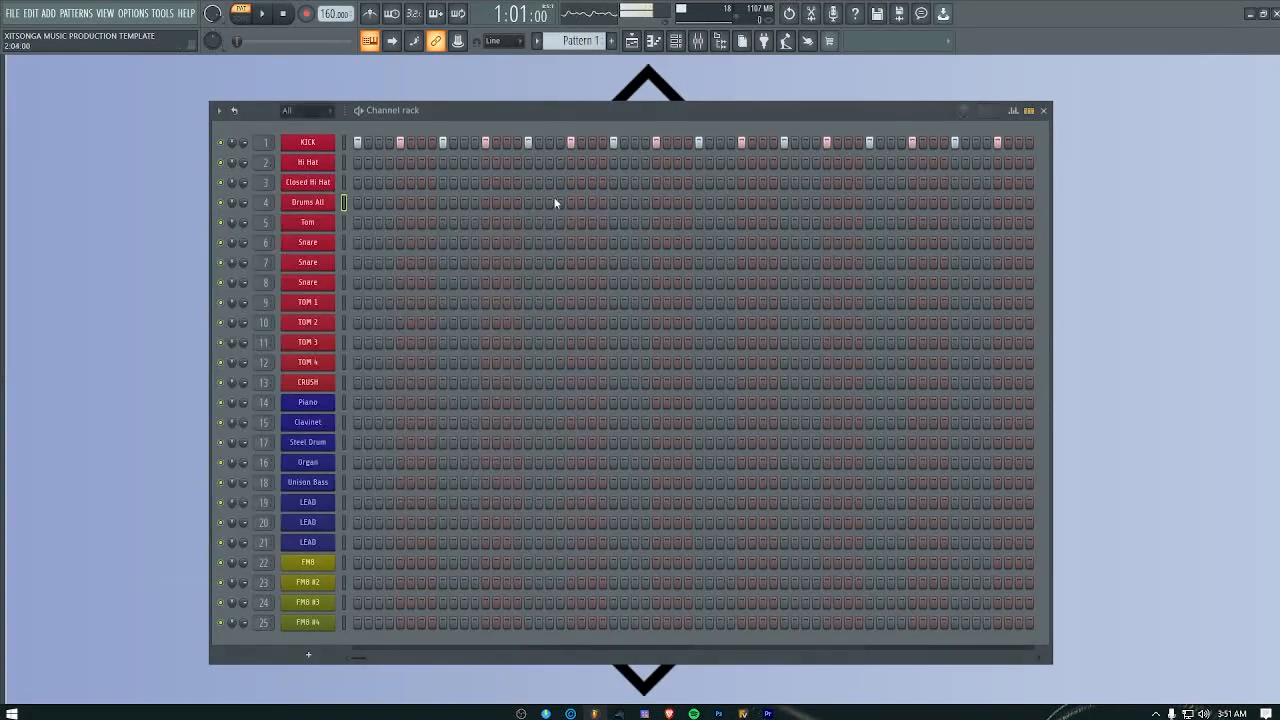
{"action": "right_click", "coordinate": [323, 205]}
{"action": "left_click", "coordinate": [386, 202]}
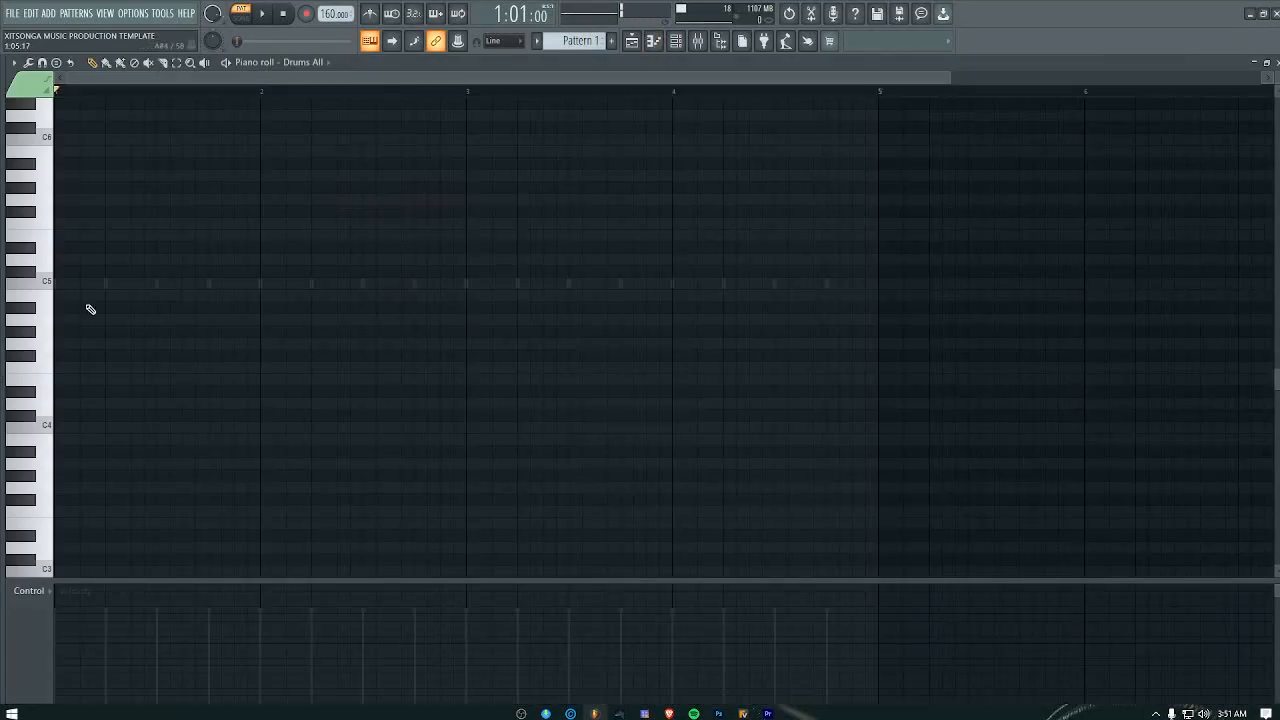
{"action": "left_click", "coordinate": [190, 380]}
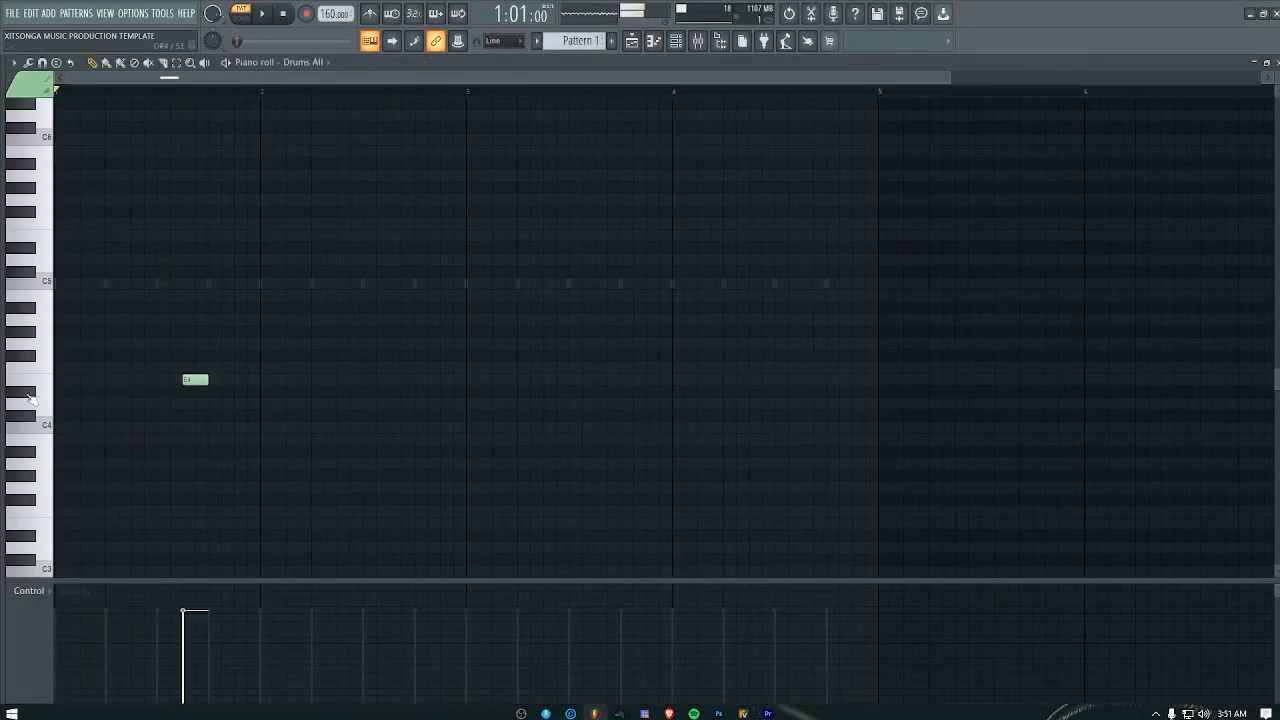
{"action": "right_click", "coordinate": [193, 381]}
Step: Audition the Drums All sounds on the piano roll keys, comparing those around F#3 and G3
{"action": "mouse_move", "coordinate": [47, 384]}
{"action": "left_mouse_down"}
{"action": "mouse_move", "coordinate": [23, 420]}
{"action": "mouse_move", "coordinate": [44, 442]}
{"action": "mouse_move", "coordinate": [31, 389]}
{"action": "left_mouse_up"}
{"action": "left_click", "coordinate": [32, 478]}
{"action": "scroll", "coordinate": [53, 469], "scroll_direction": "down", "scroll_amount": 3}
{"action": "left_click", "coordinate": [27, 409]}
{"action": "left_click", "coordinate": [28, 397]}
{"action": "left_click", "coordinate": [31, 387]}
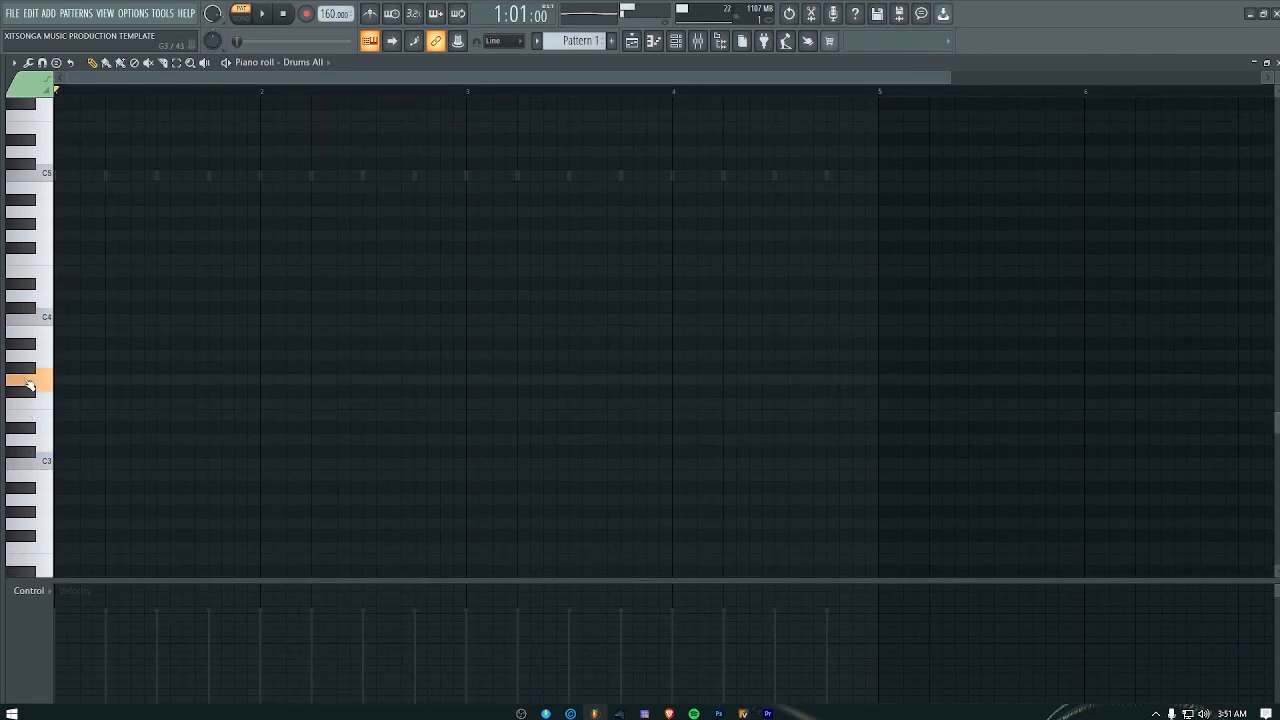
{"action": "left_click", "coordinate": [28, 395]}
{"action": "left_click", "coordinate": [28, 395]}
{"action": "left_click", "coordinate": [31, 386]}
{"action": "left_click", "coordinate": [30, 393]}
Step: Place eight one-step F#3 notes in bar 1 of the Drums All piano roll, one every two steps
{"action": "left_click", "coordinate": [60, 392]}
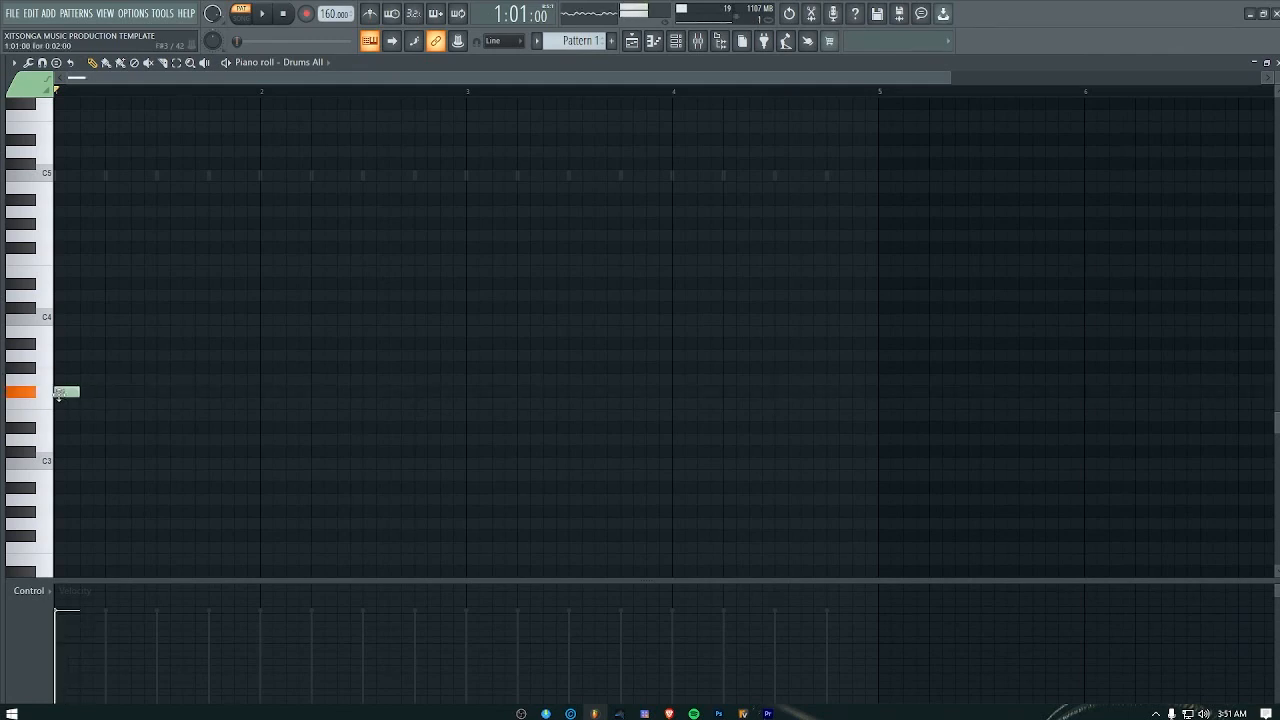
{"action": "left_click", "coordinate": [86, 392]}
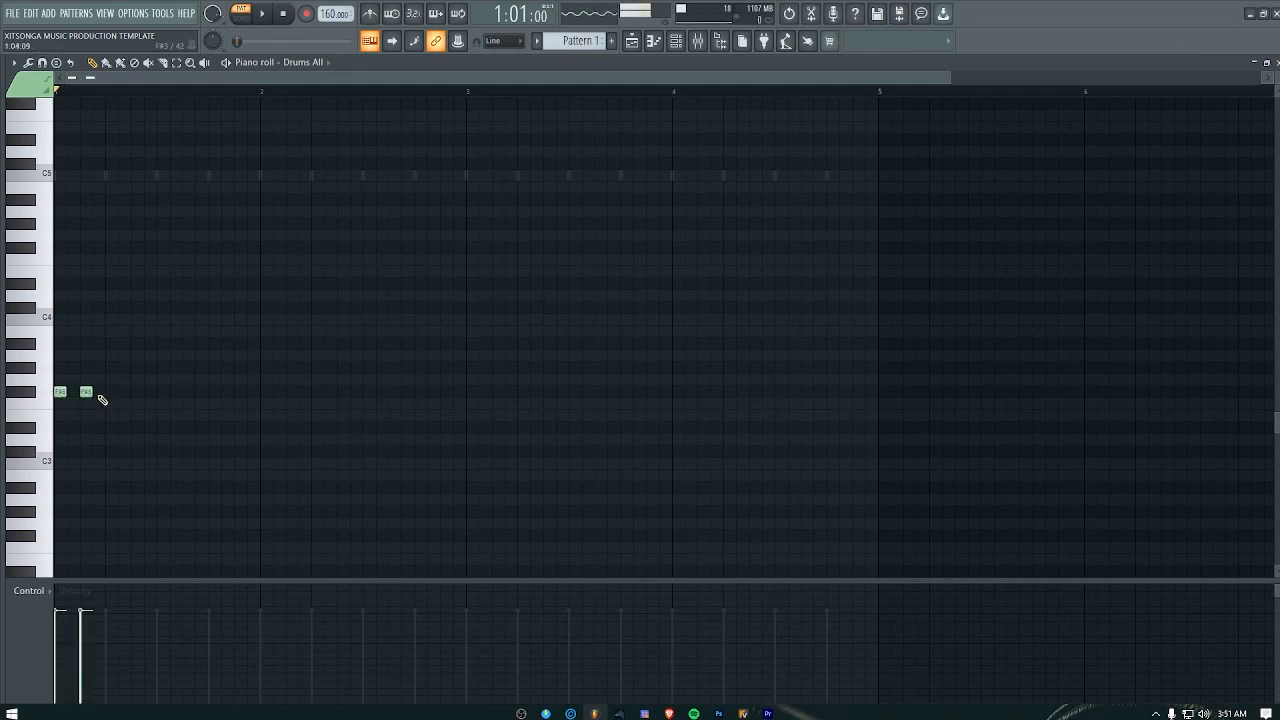
{"action": "left_click", "coordinate": [112, 392]}
{"action": "left_click", "coordinate": [139, 392]}
{"action": "left_click", "coordinate": [163, 392]}
{"action": "left_click", "coordinate": [189, 392]}
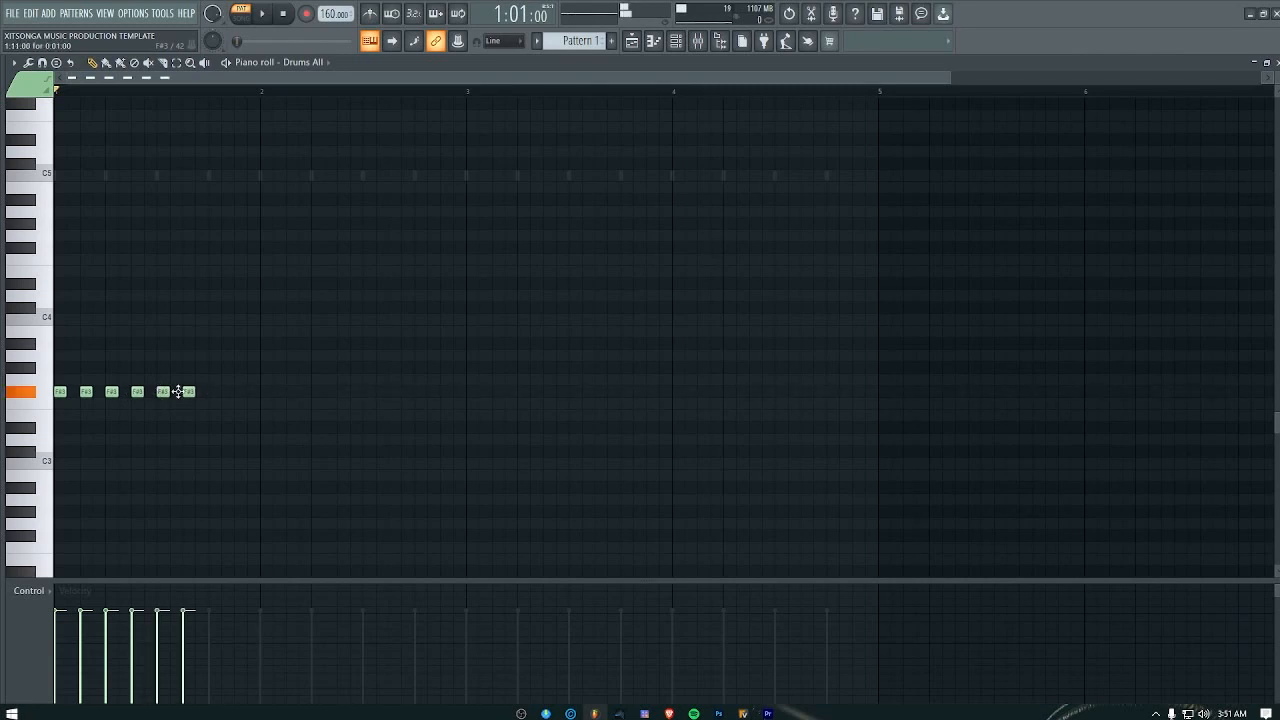
{"action": "left_click", "coordinate": [215, 392]}
{"action": "left_click", "coordinate": [240, 392]}
Step: Duplicate the eight F#3 notes from bar 1 across bars 2 to 4 and play the pattern
{"action": "left_click_drag", "start_coordinate": [295, 363], "coordinate": [14, 421]}
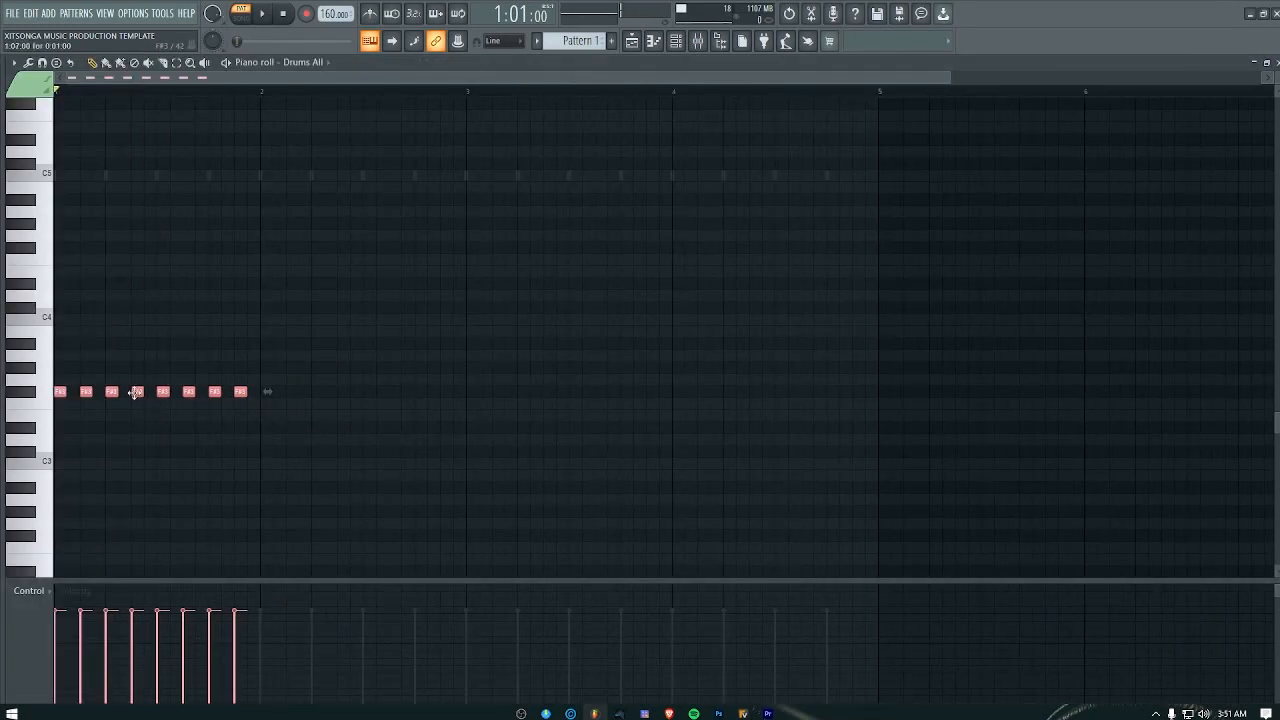
{"action": "left_click_drag", "start_coordinate": [137, 392], "coordinate": [755, 390]}
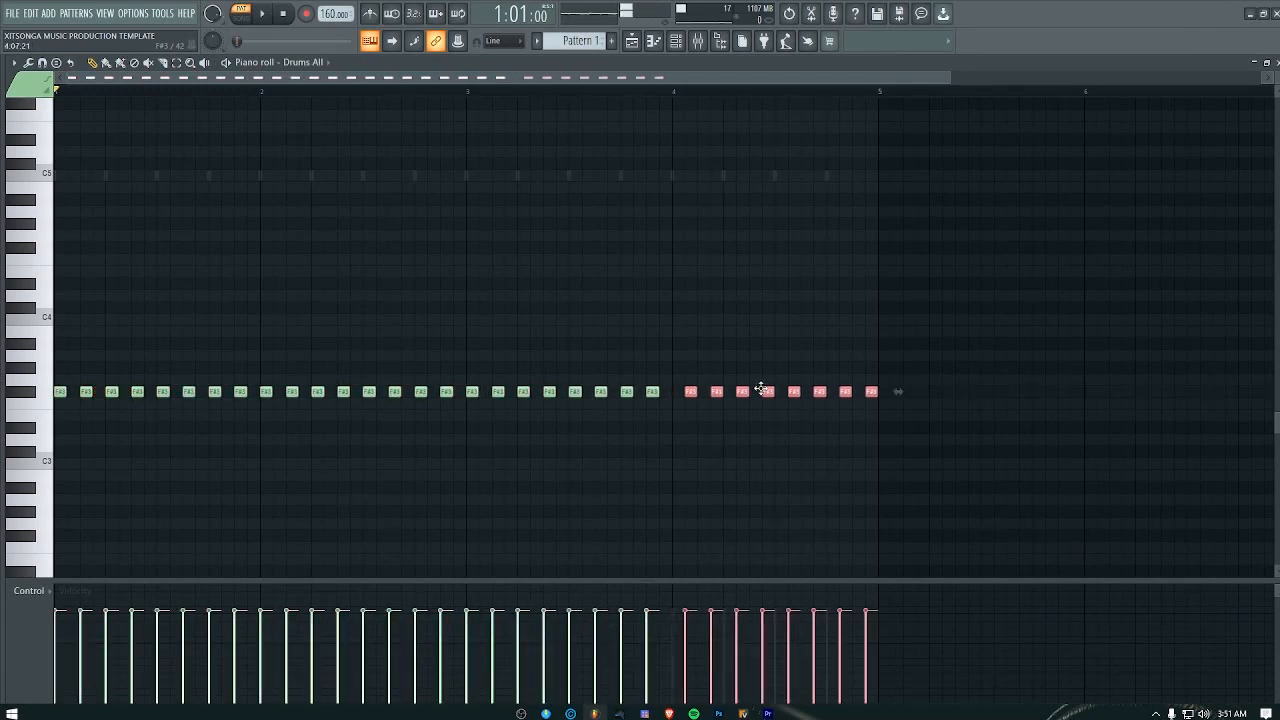
{"action": "key", "text": "space"}
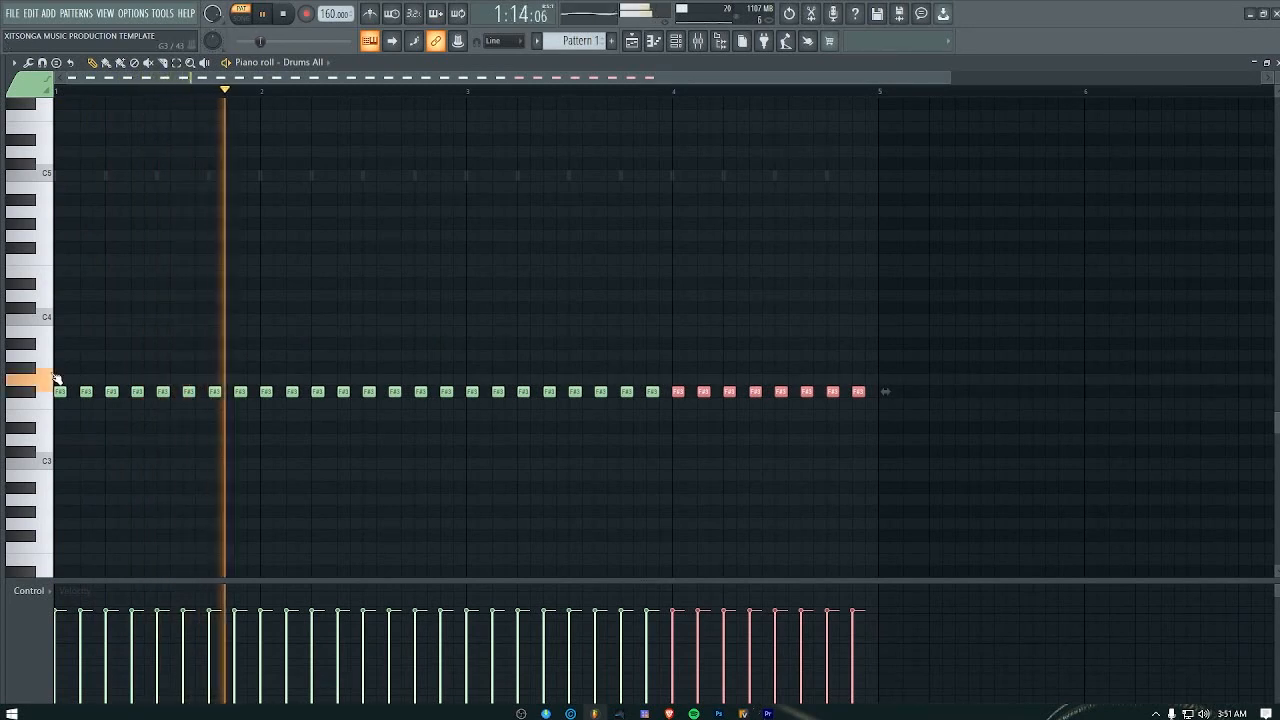
Step: Stop playback and audition the Drums All sounds on the keys from G3 to A#3
{"action": "key", "text": "space"}
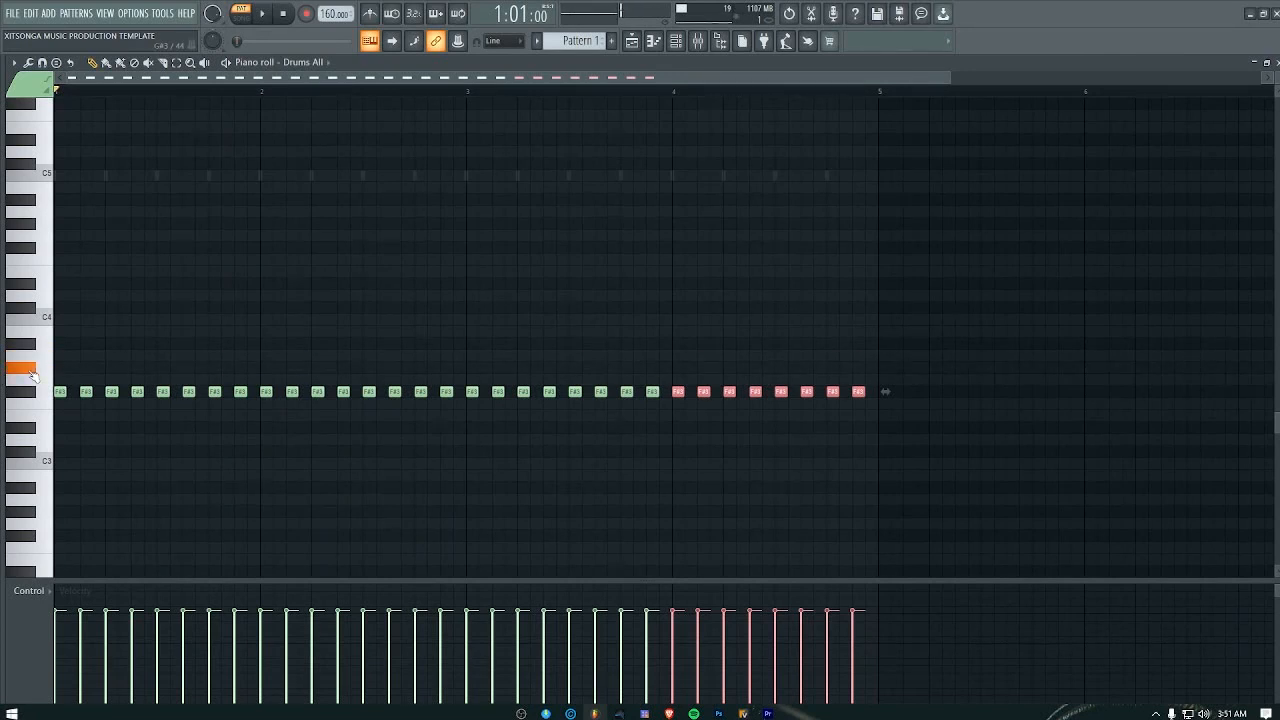
{"action": "mouse_move", "coordinate": [34, 377]}
{"action": "left_mouse_down"}
{"action": "mouse_move", "coordinate": [34, 545]}
{"action": "mouse_move", "coordinate": [34, 355]}
{"action": "mouse_move", "coordinate": [33, 368]}
{"action": "left_mouse_up"}
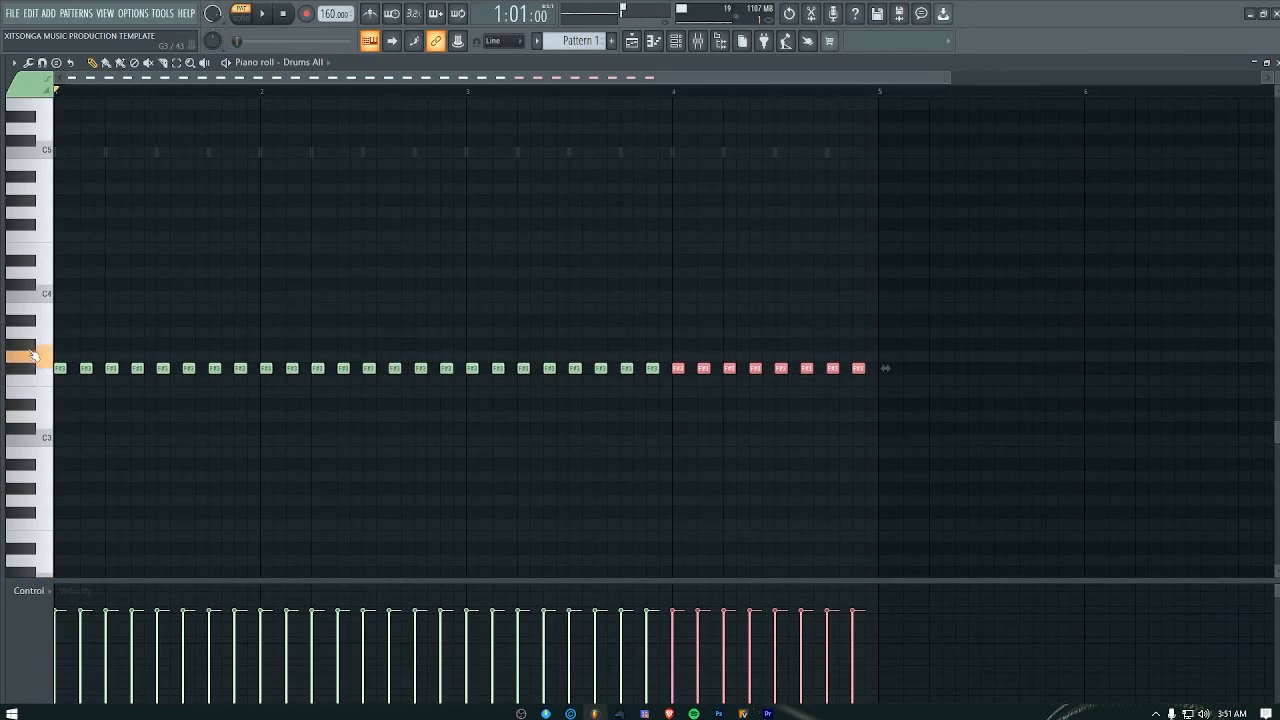
{"action": "left_click", "coordinate": [33, 343]}
{"action": "left_click", "coordinate": [31, 324]}
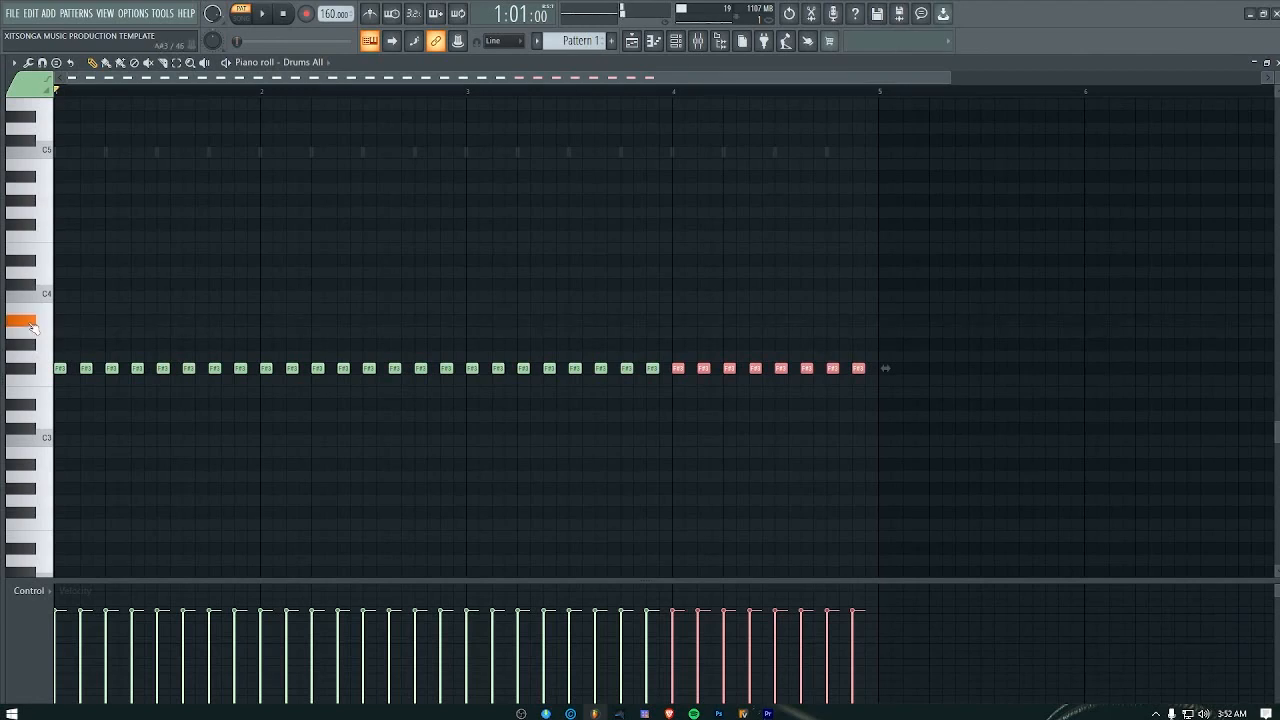
{"action": "left_click", "coordinate": [33, 324]}
Step: Place a one-step A#3 note at step 8 of bar 1 in the Drums All piano roll and play it
{"action": "left_click", "coordinate": [150, 321]}
{"action": "key", "text": "space"}
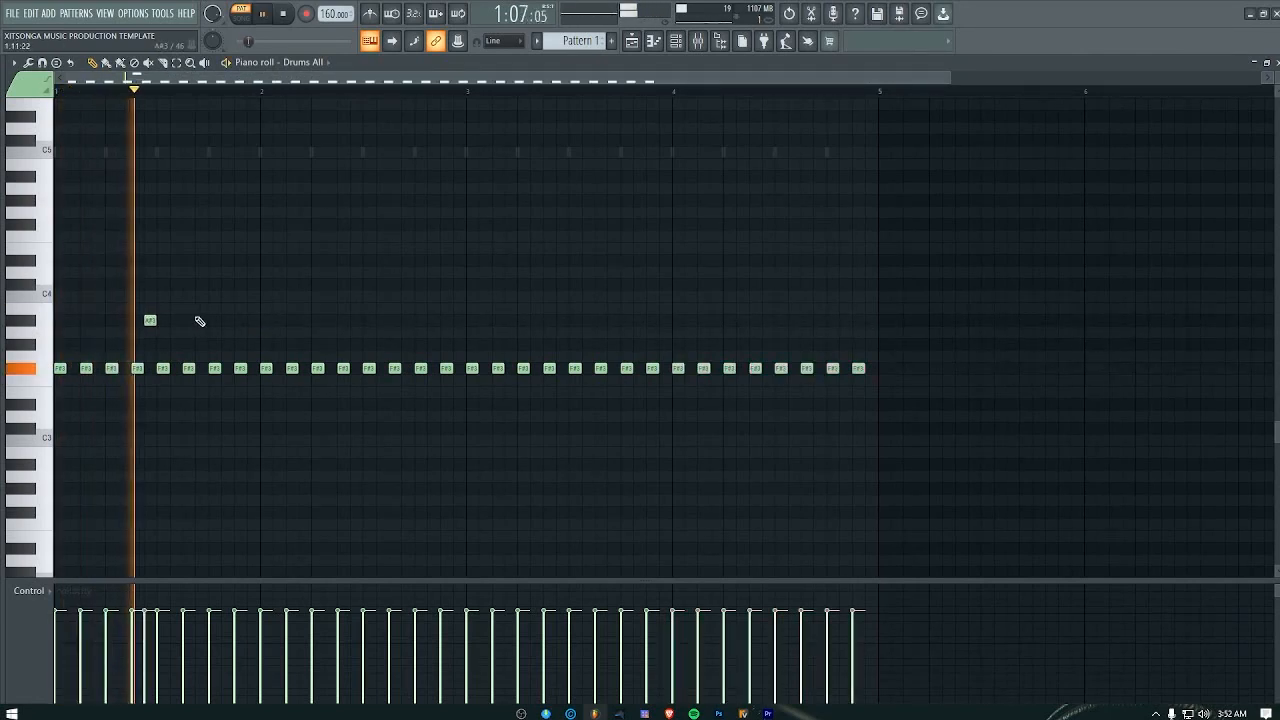
{"action": "key", "text": "space"}
{"action": "left_click", "coordinate": [27, 323]}
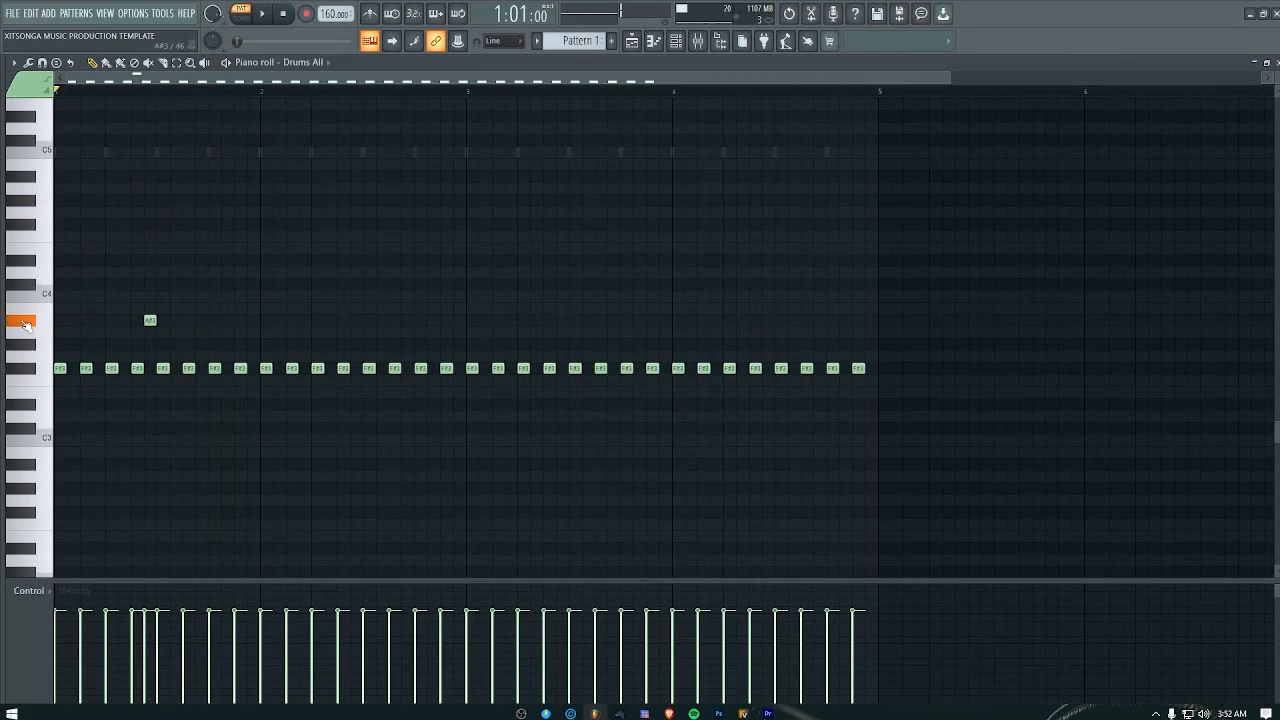
{"action": "key", "text": "space"}
Step: Try the step 8 note of bar 1 on G#3, play it, and return the note to A#3
{"action": "key", "text": "space"}
{"action": "mouse_move", "coordinate": [150, 321]}
{"action": "left_mouse_down"}
{"action": "mouse_move", "coordinate": [124, 321]}
{"action": "mouse_move", "coordinate": [124, 344]}
{"action": "mouse_move", "coordinate": [150, 344]}
{"action": "left_mouse_up"}
{"action": "key", "text": "space"}
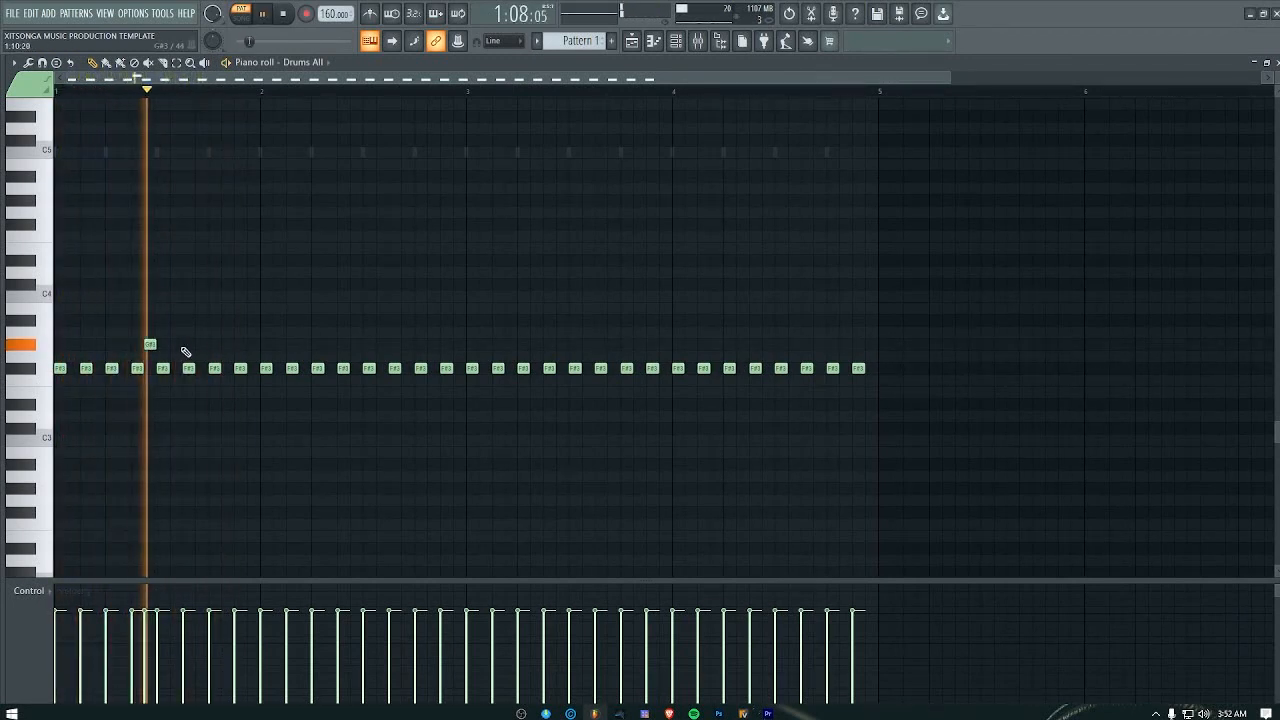
{"action": "key", "text": "space"}
{"action": "left_click", "coordinate": [148, 345]}
{"action": "left_click_drag", "start_coordinate": [147, 357], "coordinate": [147, 320]}
{"action": "left_click", "coordinate": [149, 320]}
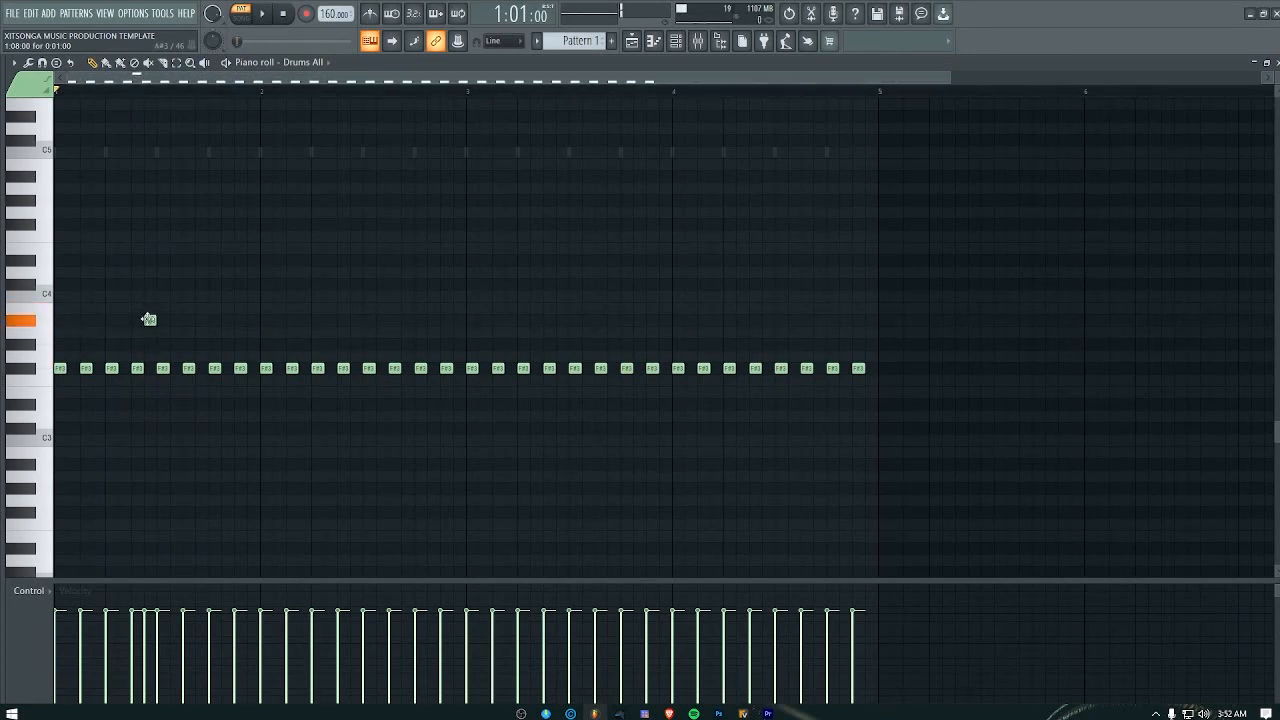
Step: Compare the Drums All sounds on the keys from F#3 to B3, repeating A#3 several times
{"action": "left_click", "coordinate": [35, 321]}
{"action": "left_click", "coordinate": [34, 312]}
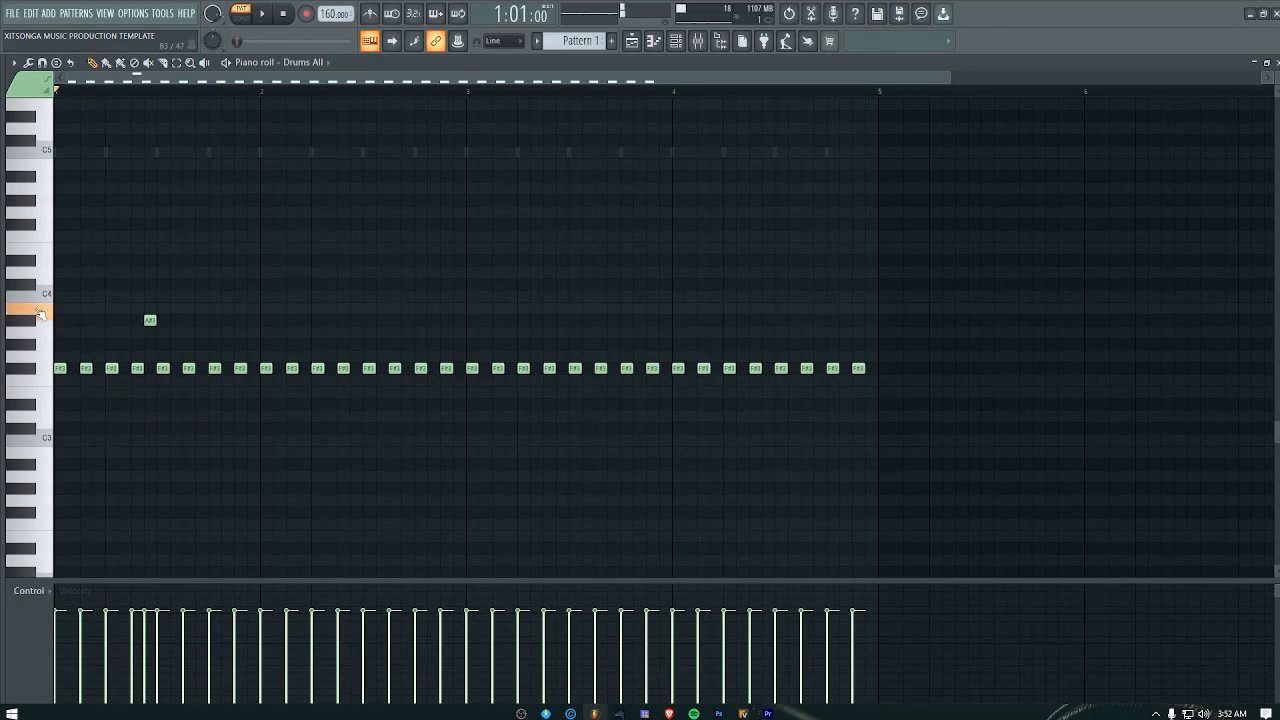
{"action": "left_click", "coordinate": [34, 323]}
{"action": "left_click", "coordinate": [35, 324]}
{"action": "left_click", "coordinate": [35, 324]}
{"action": "left_click", "coordinate": [35, 322]}
{"action": "left_click", "coordinate": [35, 322]}
{"action": "left_click", "coordinate": [34, 336]}
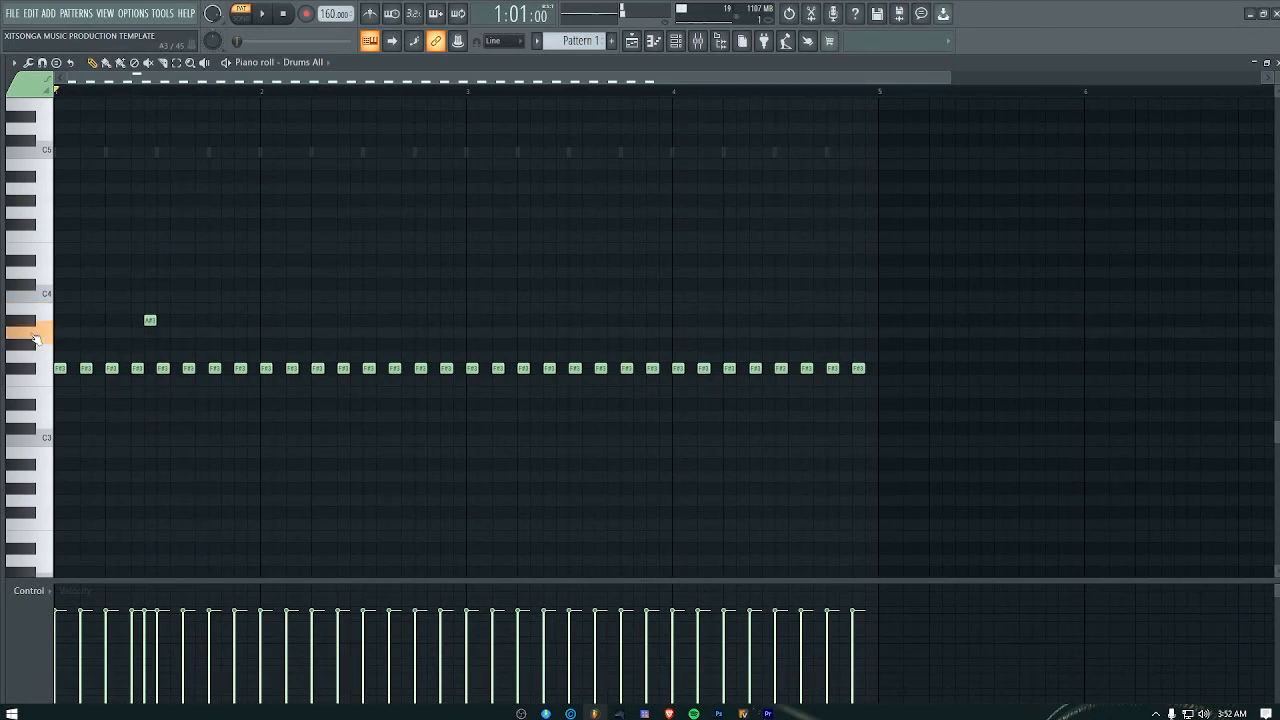
{"action": "left_click", "coordinate": [34, 322]}
{"action": "left_click", "coordinate": [39, 312]}
{"action": "left_click", "coordinate": [36, 334]}
{"action": "left_click", "coordinate": [36, 357]}
{"action": "left_click", "coordinate": [33, 369]}
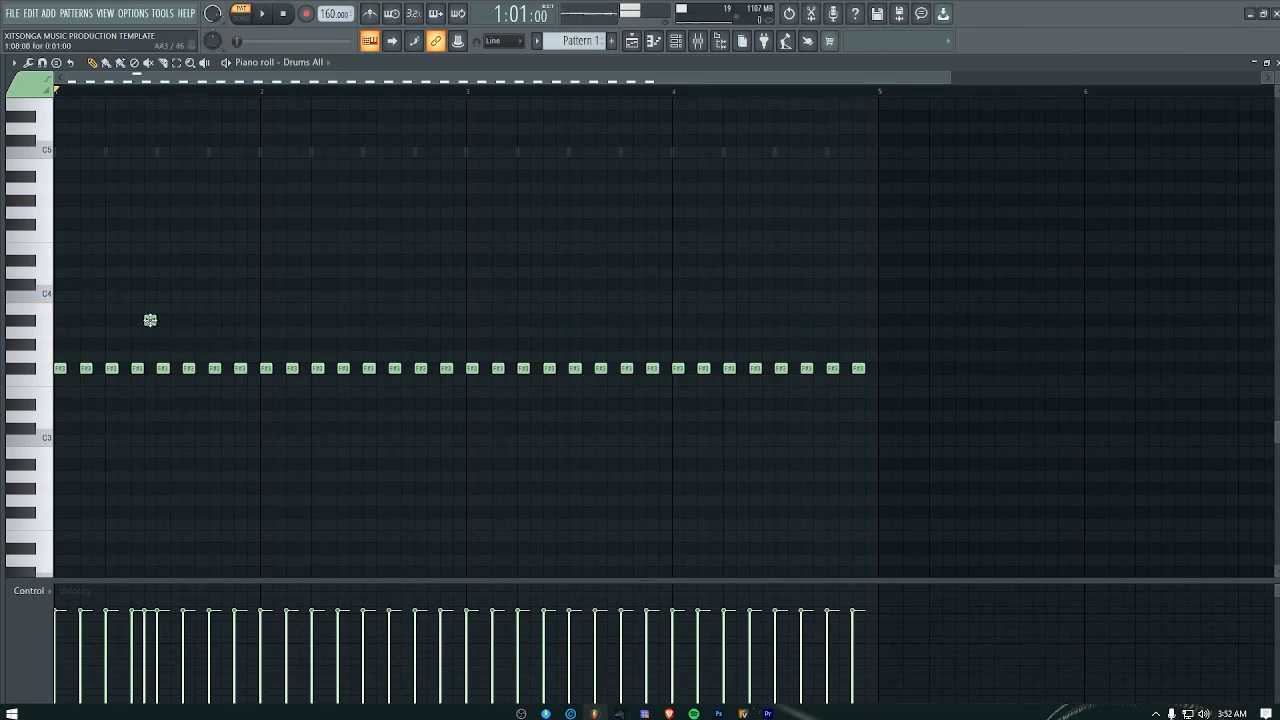
Step: Move the A#3 note at step 8 of bar 1 down to G#3 and play the pattern
{"action": "left_click_drag", "start_coordinate": [149, 320], "coordinate": [147, 355]}
{"action": "key", "text": "space"}
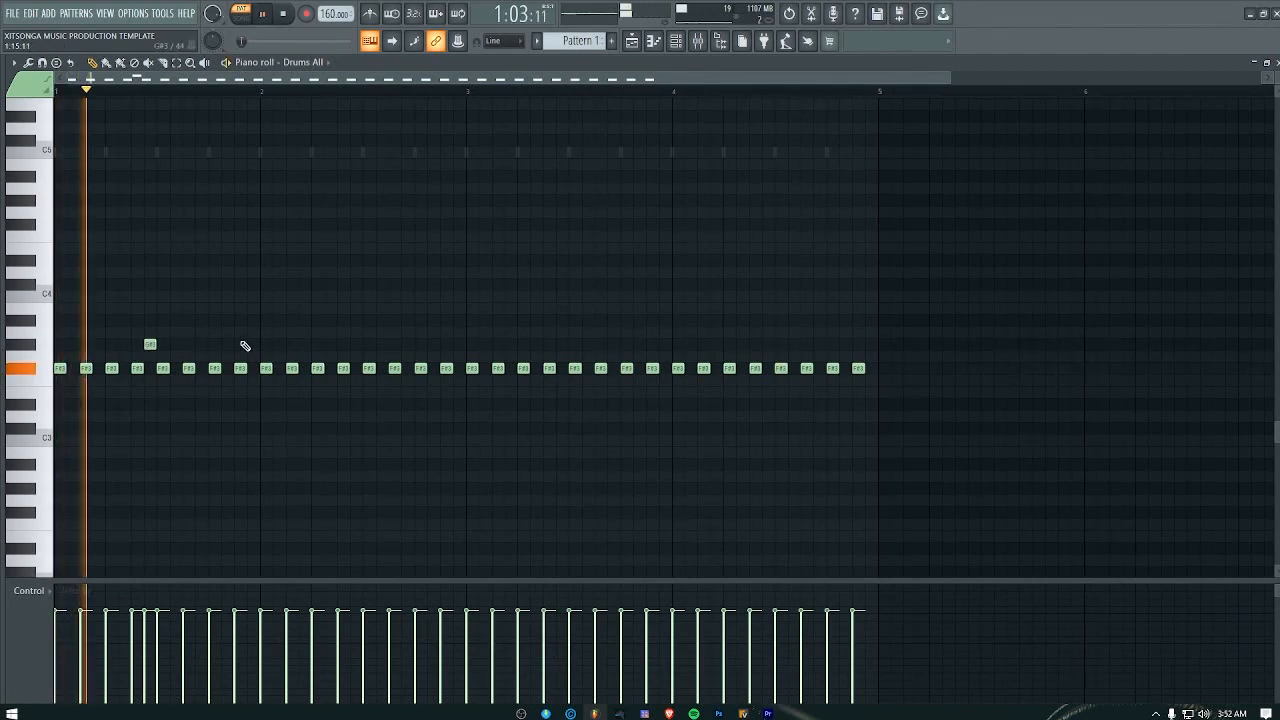
{"action": "key", "text": "space"}
Step: Try a second G#3 note at step 14 of bar 1 and at the start of bar 2, and delete it
{"action": "left_click", "coordinate": [227, 345]}
{"action": "key", "text": "space"}
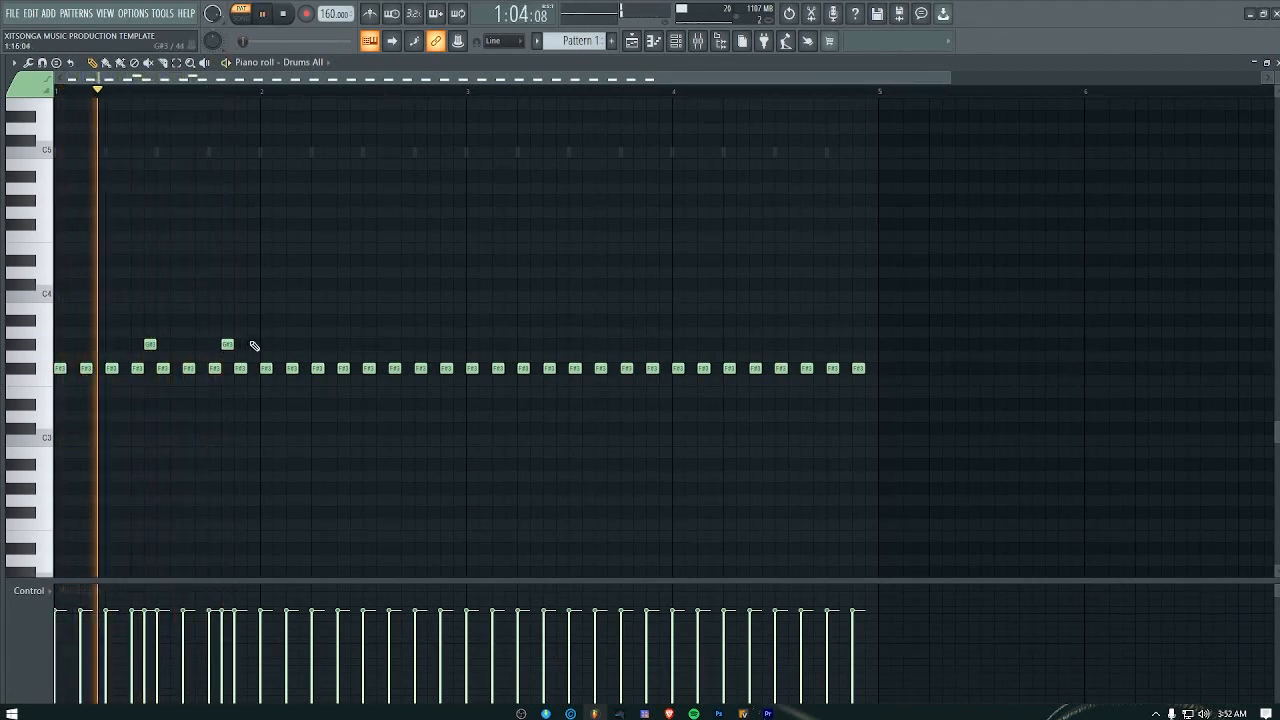
{"action": "left_click_drag", "start_coordinate": [228, 346], "coordinate": [262, 344]}
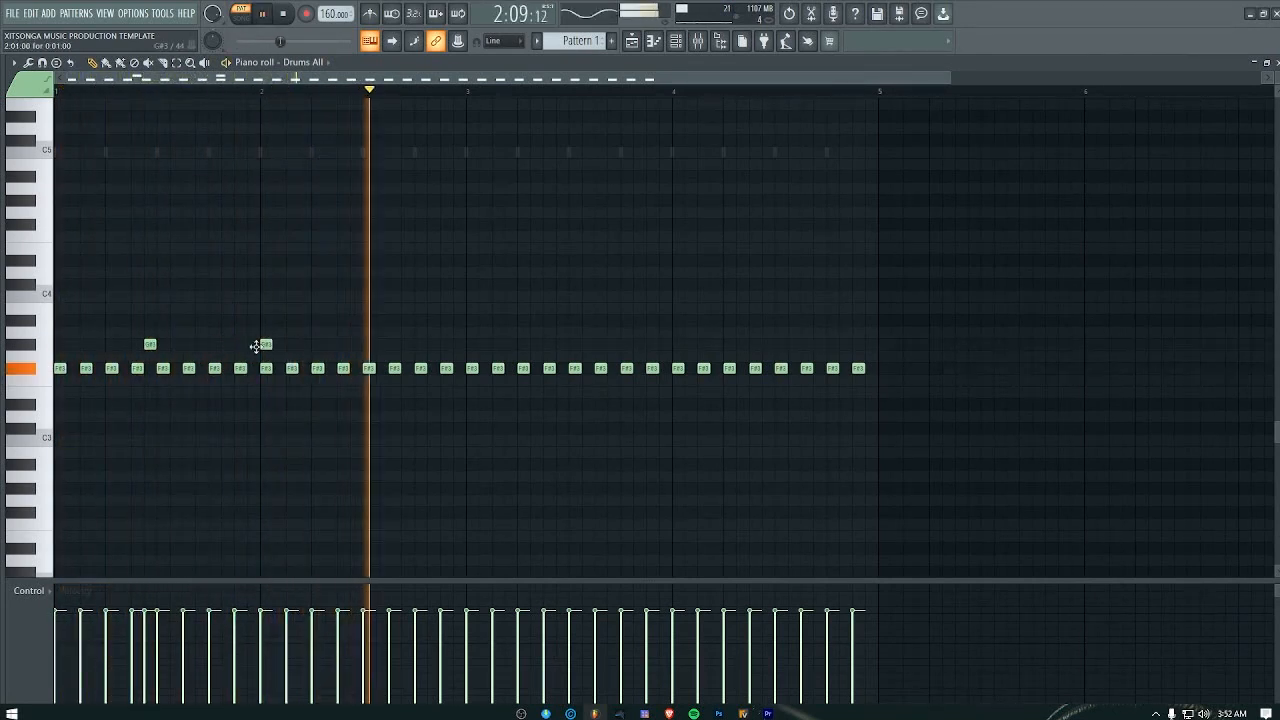
{"action": "key", "text": "space"}
{"action": "right_click", "coordinate": [263, 344]}
{"action": "key", "text": "space"}
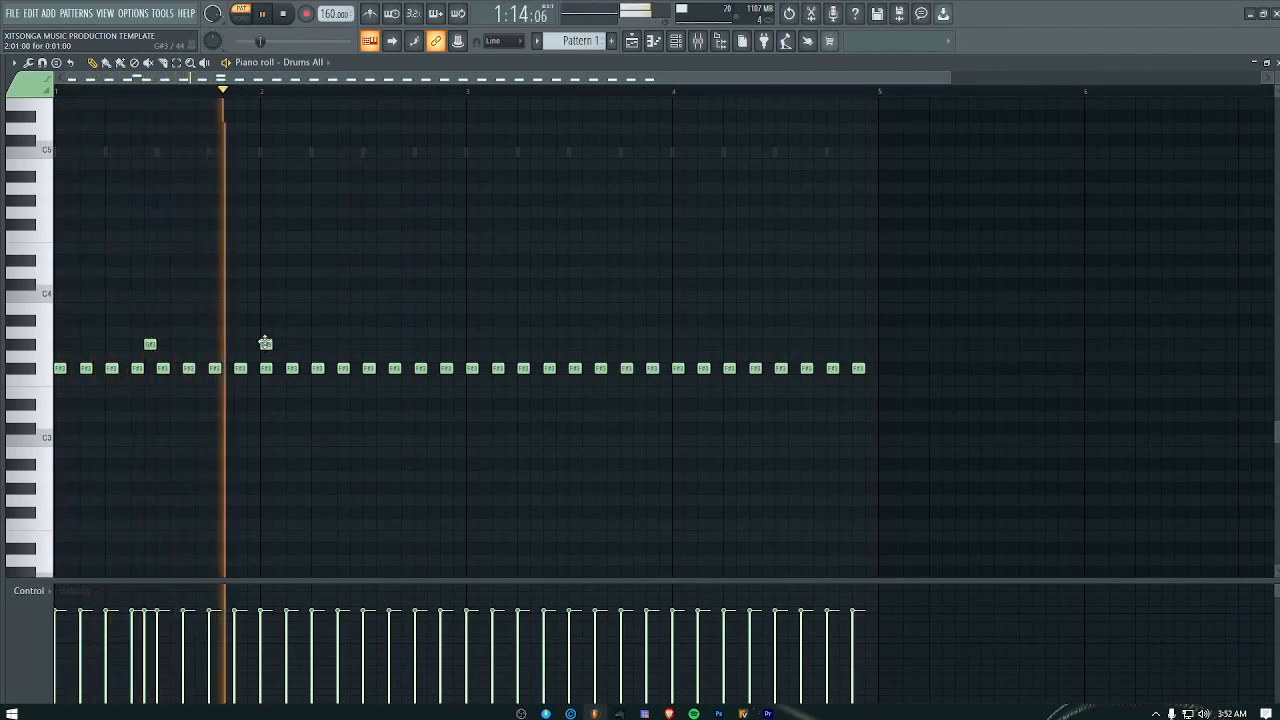
Step: Try a G#3 note at step 12 of bar 2 and play the pattern
{"action": "left_click", "coordinate": [407, 344]}
{"action": "key", "text": "space"}
{"action": "key", "text": "space"}
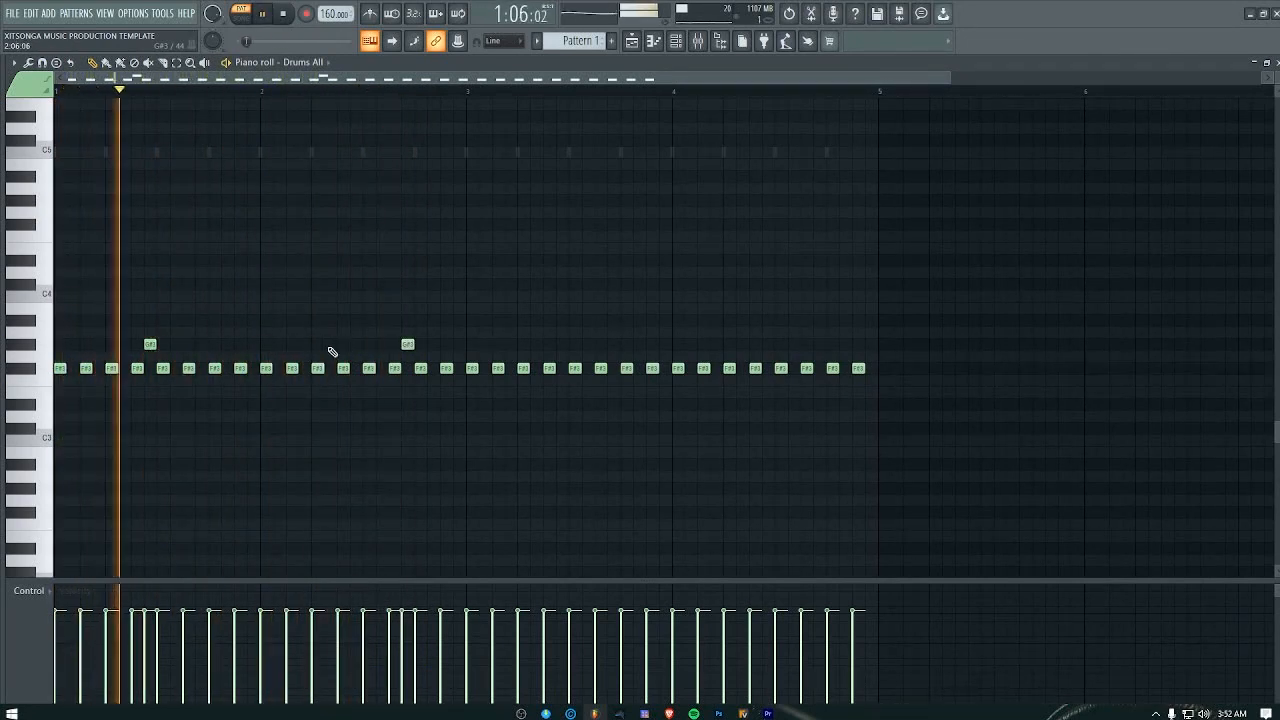
{"action": "key", "text": "space"}
Step: Audition F#3, view the Hypersonic 2 instrument of the Drums All channel, and return to its piano roll
{"action": "left_click", "coordinate": [27, 371]}
{"action": "left_click", "coordinate": [27, 371]}
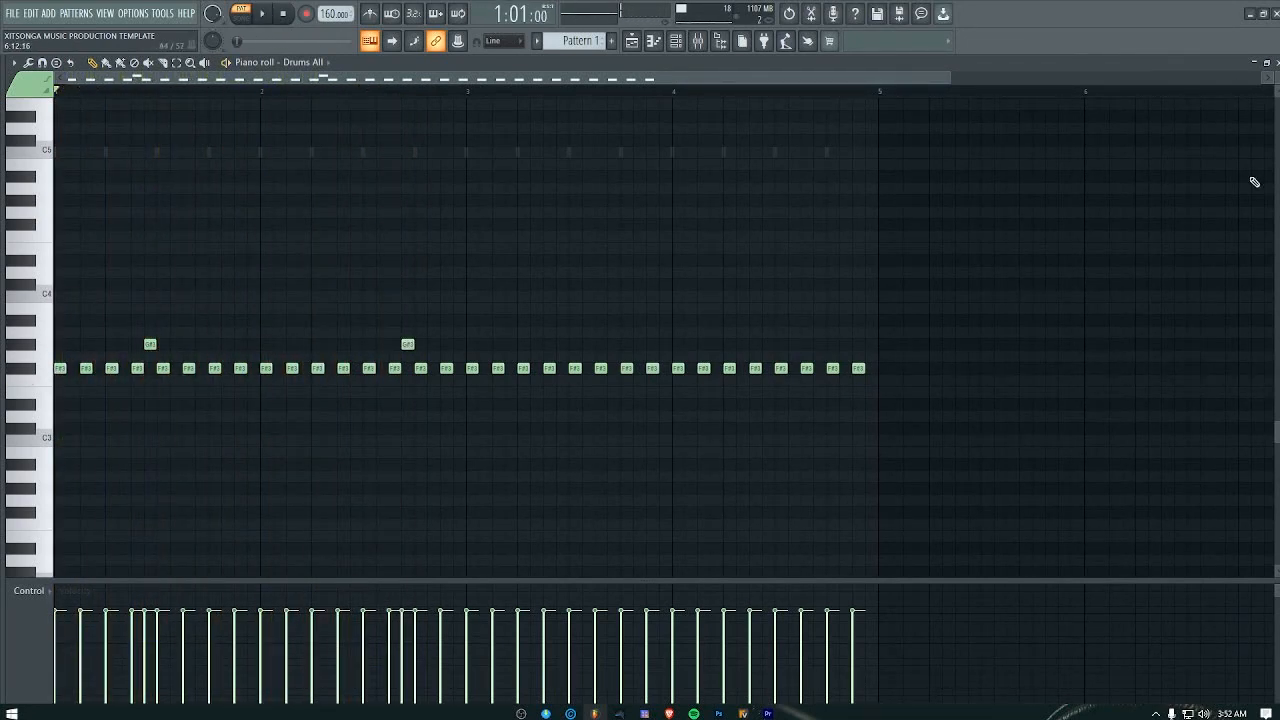
{"action": "left_click", "coordinate": [1277, 62]}
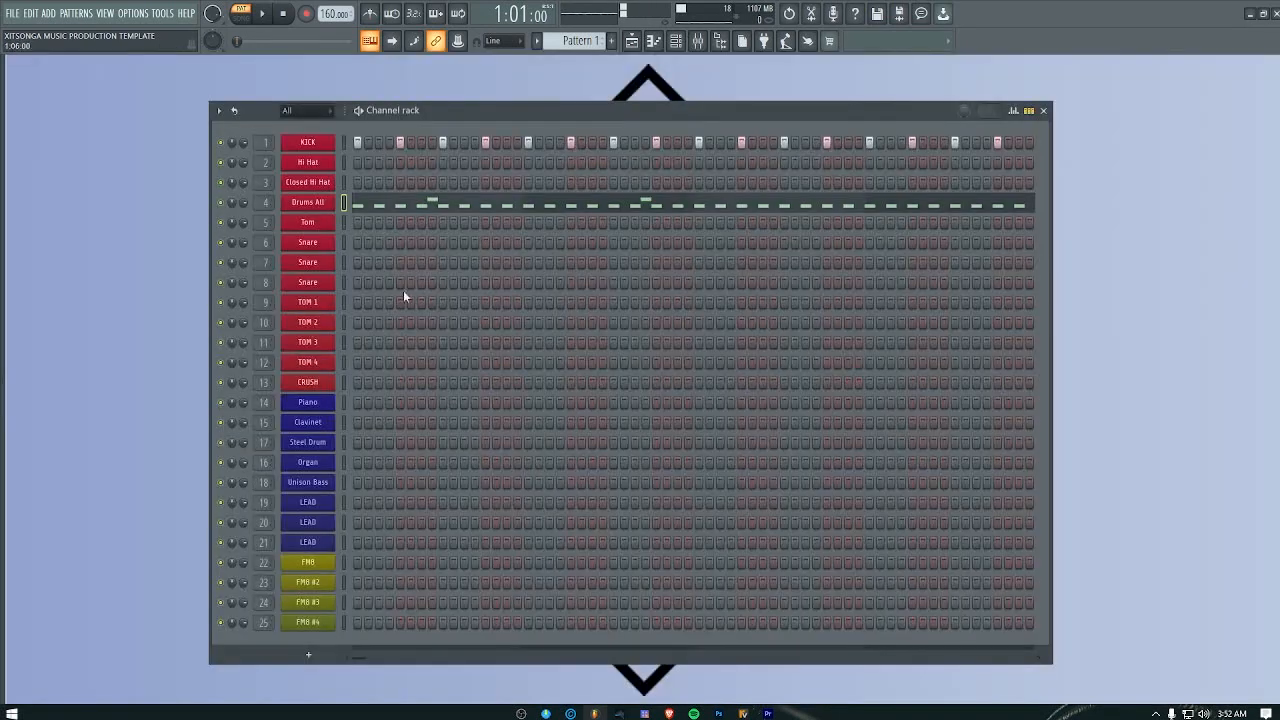
{"action": "left_click", "coordinate": [310, 208]}
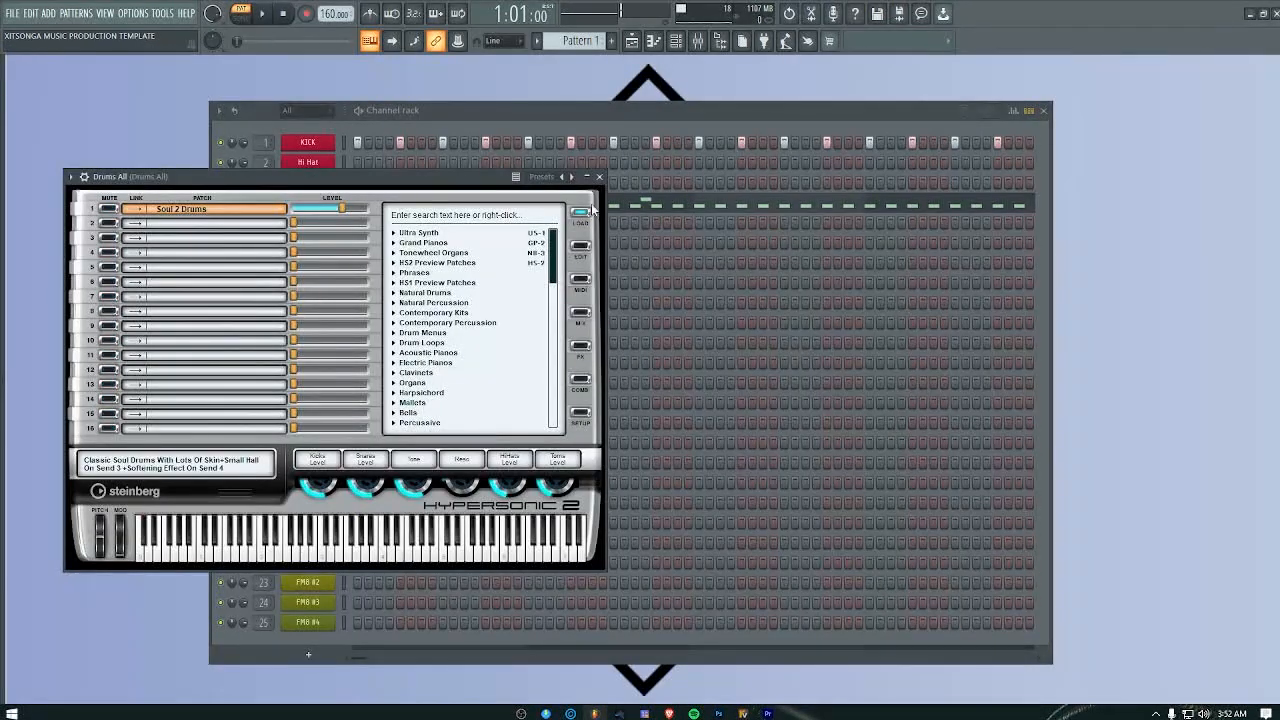
{"action": "left_click", "coordinate": [599, 176]}
{"action": "left_click", "coordinate": [375, 206]}
Step: Replace the G#3 note at step 12 of bar 2 with one at step 8, checking it during playback
{"action": "key", "text": "space"}
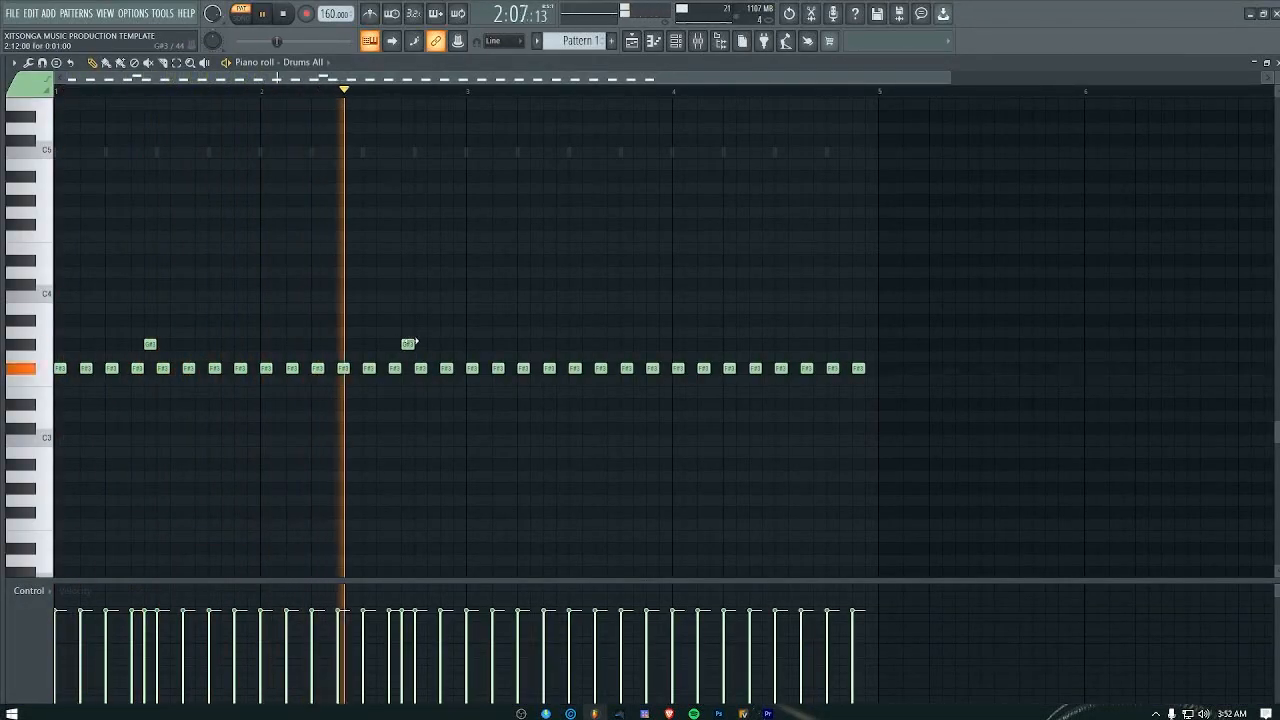
{"action": "key", "text": "space"}
{"action": "left_click", "coordinate": [330, 344]}
{"action": "right_click", "coordinate": [408, 345]}
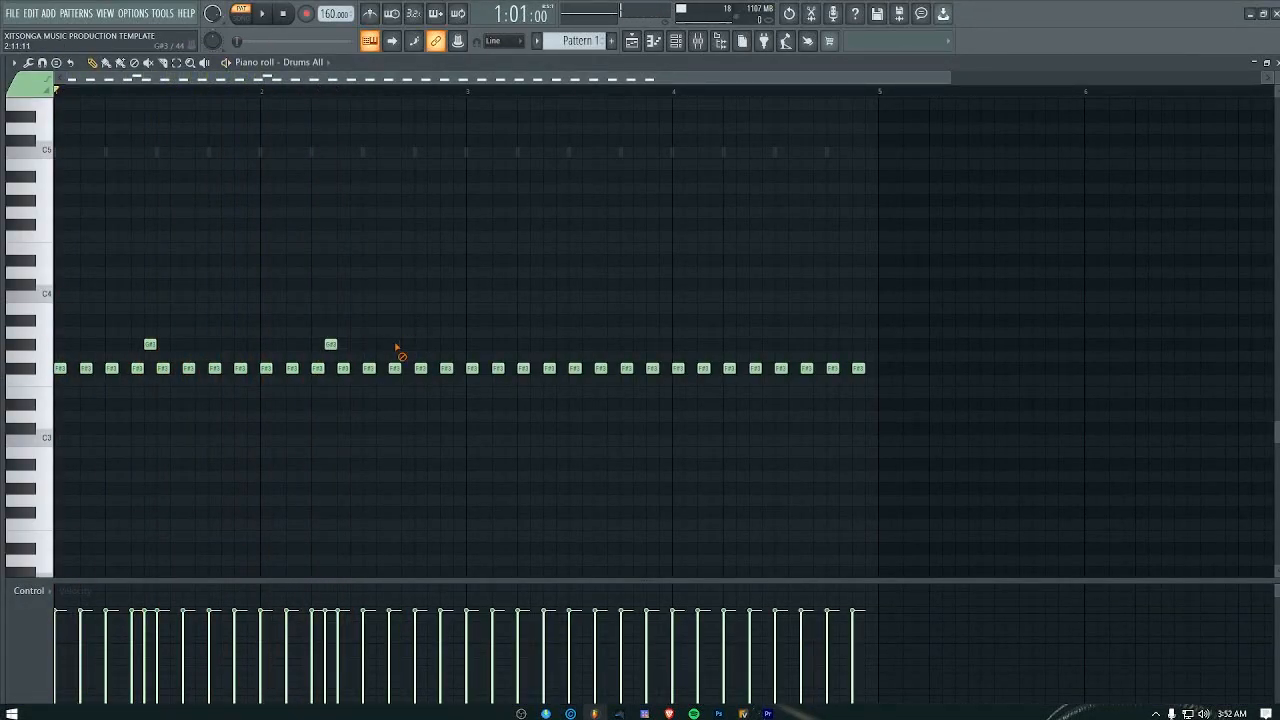
{"action": "key", "text": "space"}
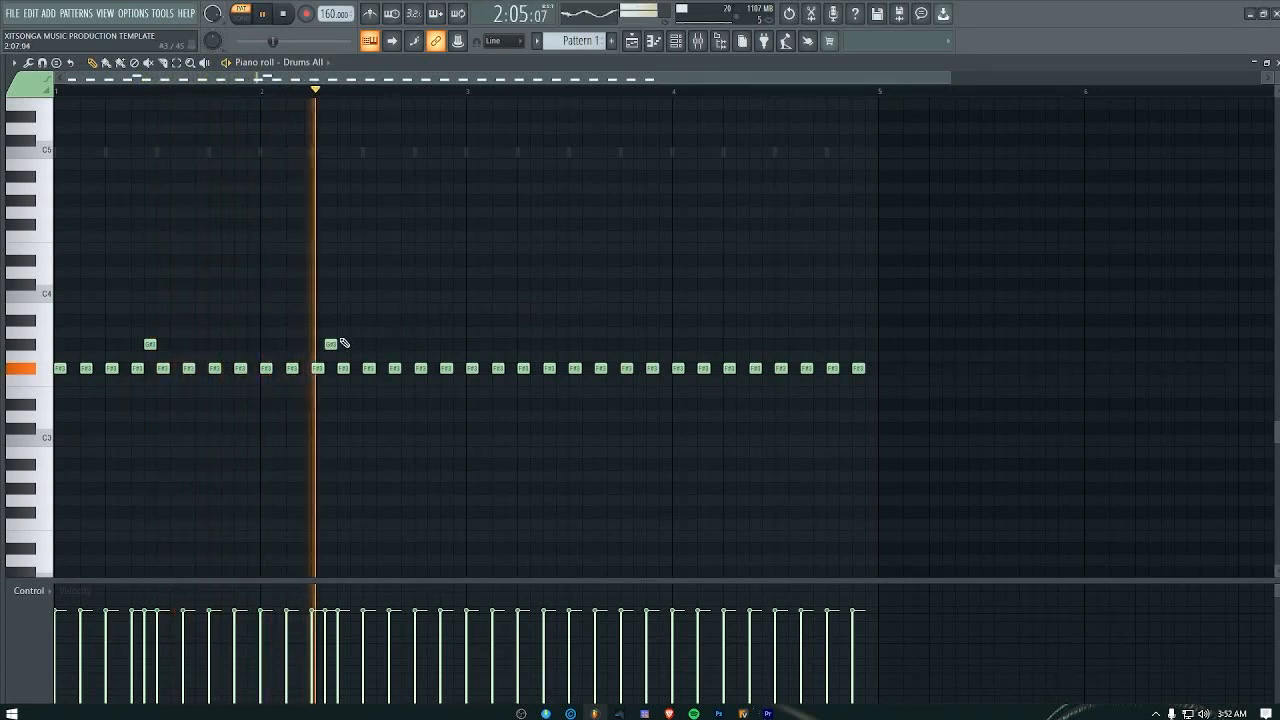
{"action": "left_click_drag", "start_coordinate": [336, 344], "coordinate": [358, 345]}
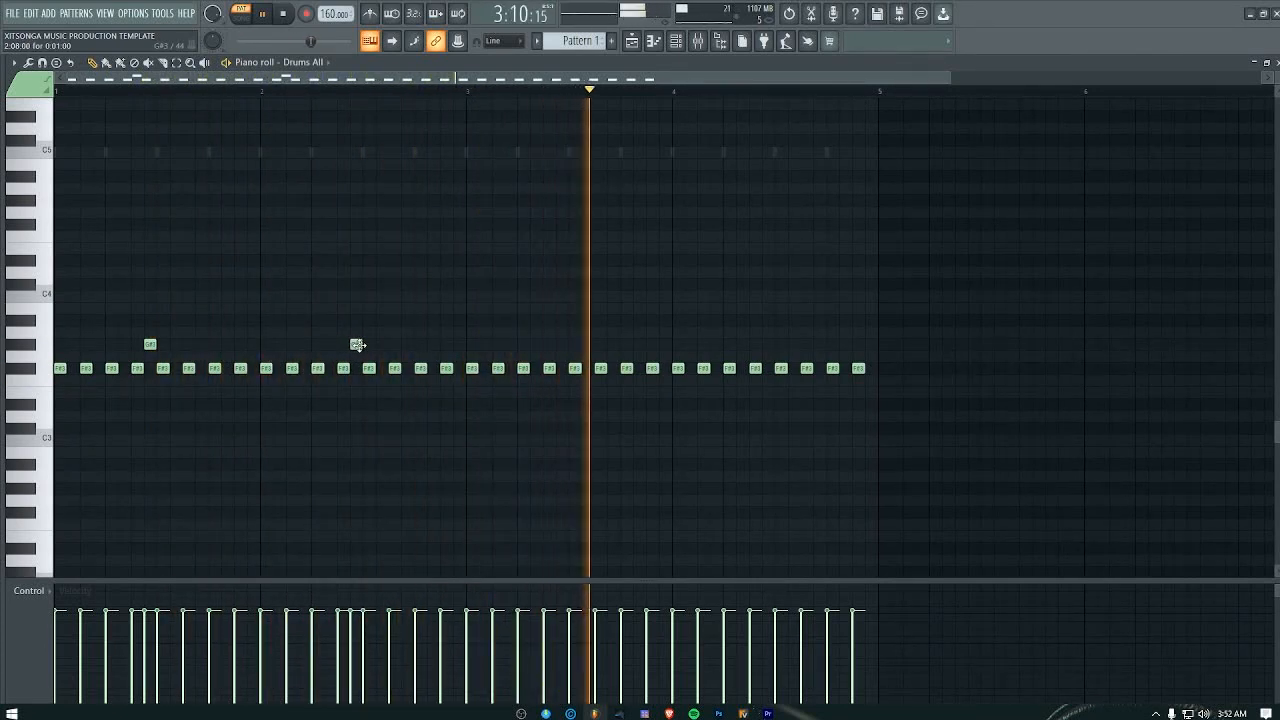
Step: Duplicate the two G#3 notes into bars 3 and 4 and shift the copies to step 8 of each bar
{"action": "left_click_drag", "start_coordinate": [441, 316], "coordinate": [507, 346]}
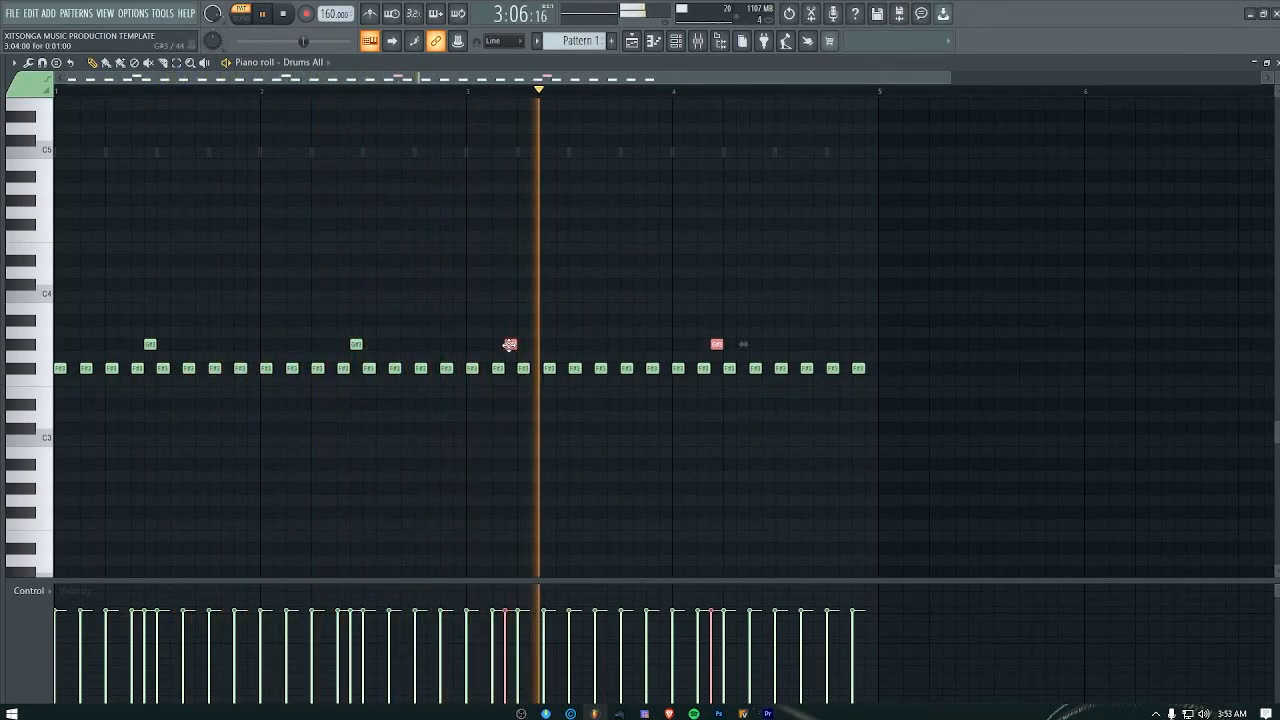
{"action": "left_click_drag", "start_coordinate": [510, 345], "coordinate": [575, 344]}
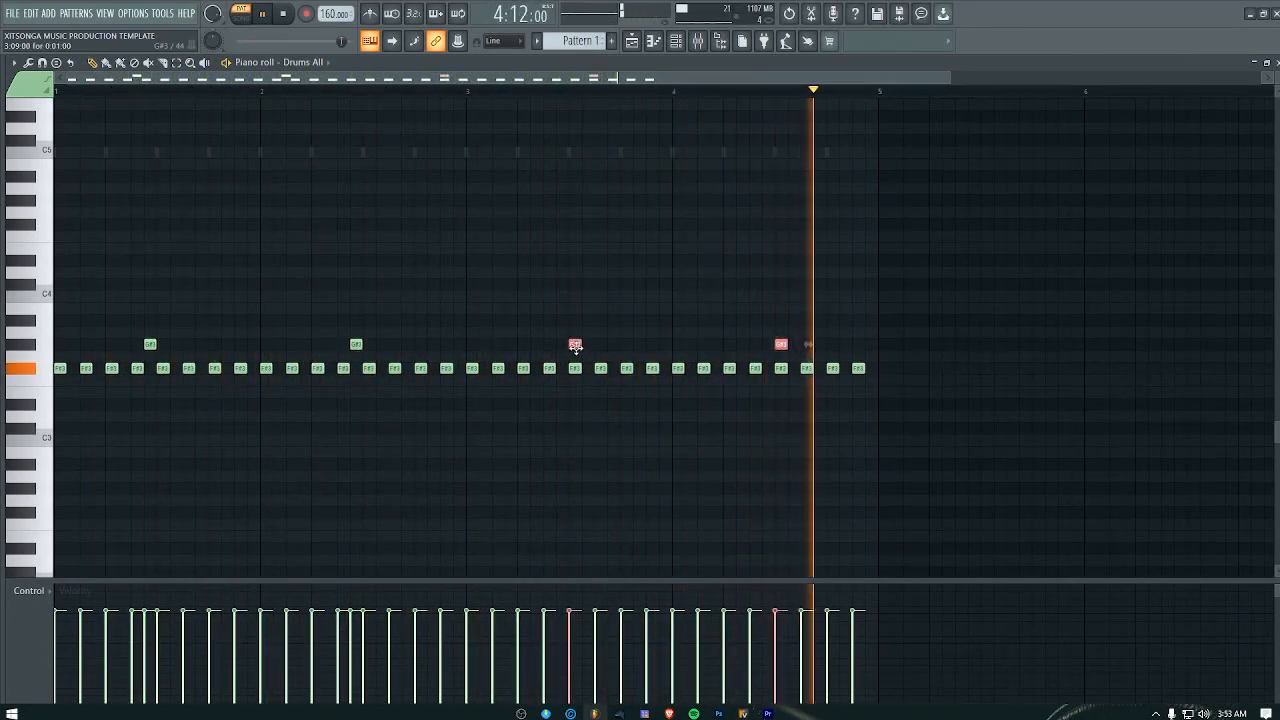
{"action": "left_click_drag", "start_coordinate": [575, 344], "coordinate": [537, 343]}
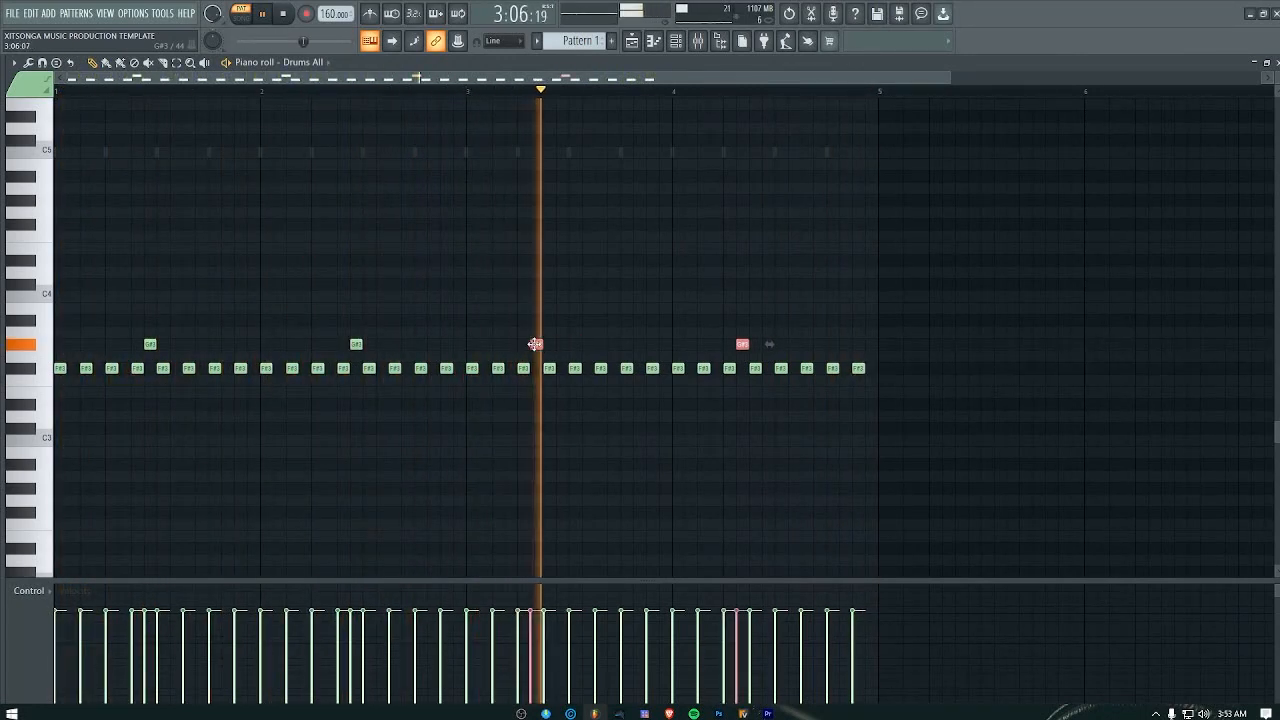
{"action": "key", "text": "space"}
{"action": "key", "text": "space"}
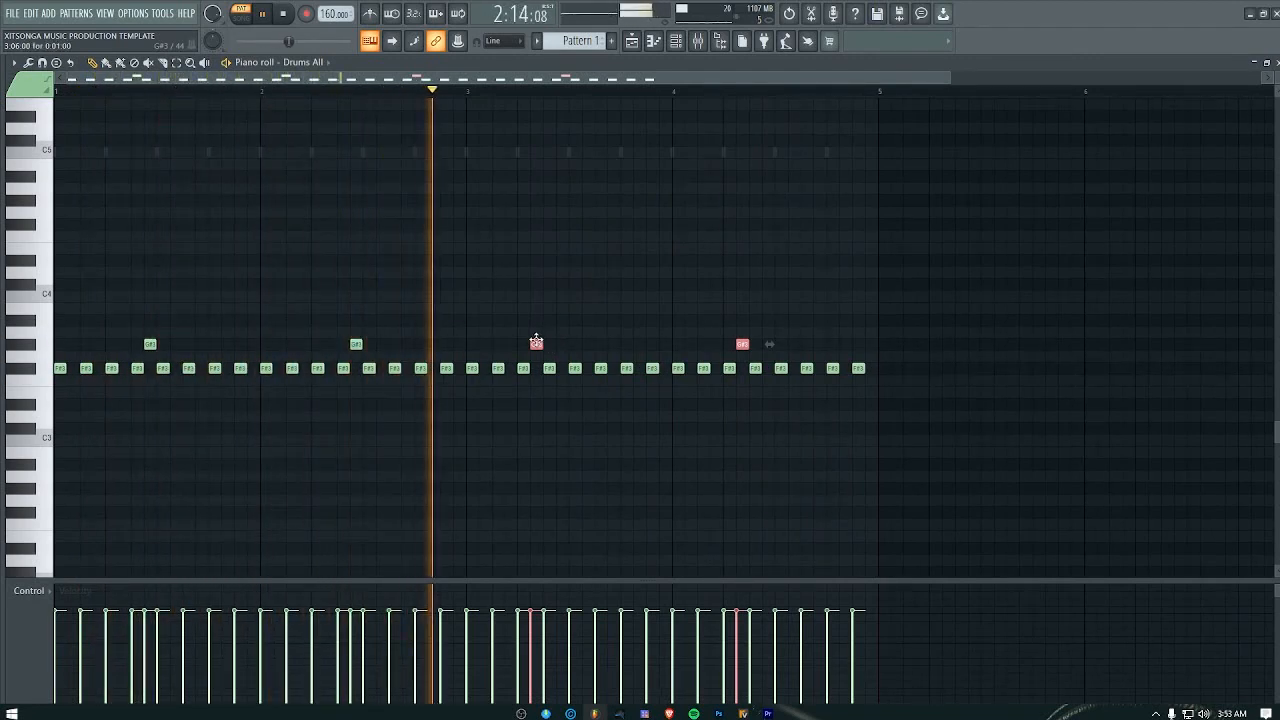
{"action": "left_click_drag", "start_coordinate": [532, 343], "coordinate": [562, 345]}
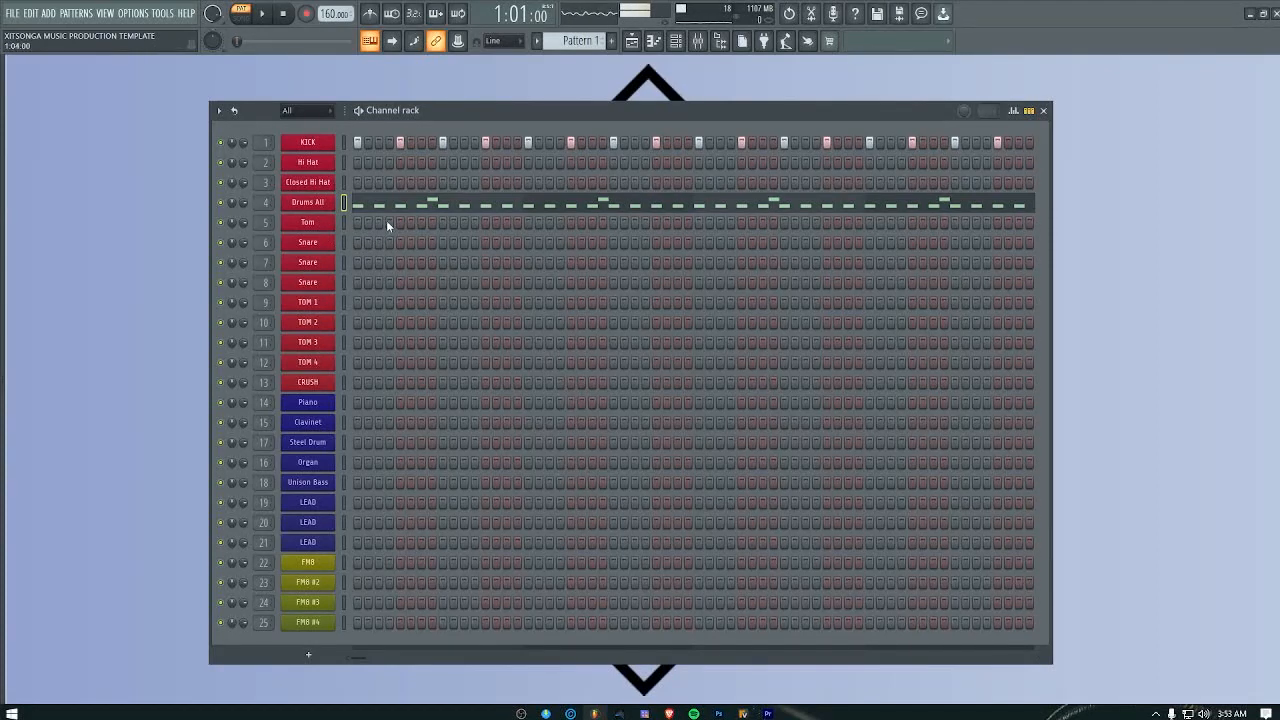
Step: Enable steps 3, 6 and 11 of bar 1 for the Tom channel while checking the pattern in playback
{"action": "key", "text": "space"}
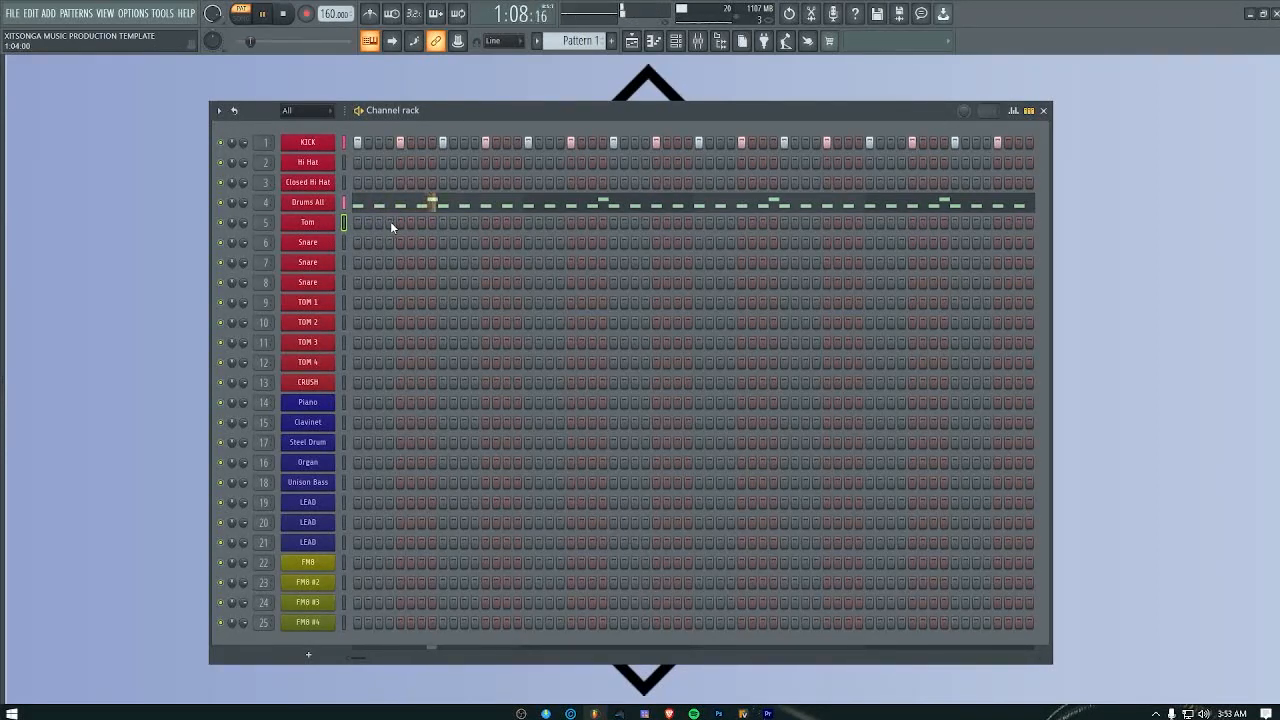
{"action": "left_click", "coordinate": [378, 222]}
{"action": "key", "text": "space"}
{"action": "key", "text": "space"}
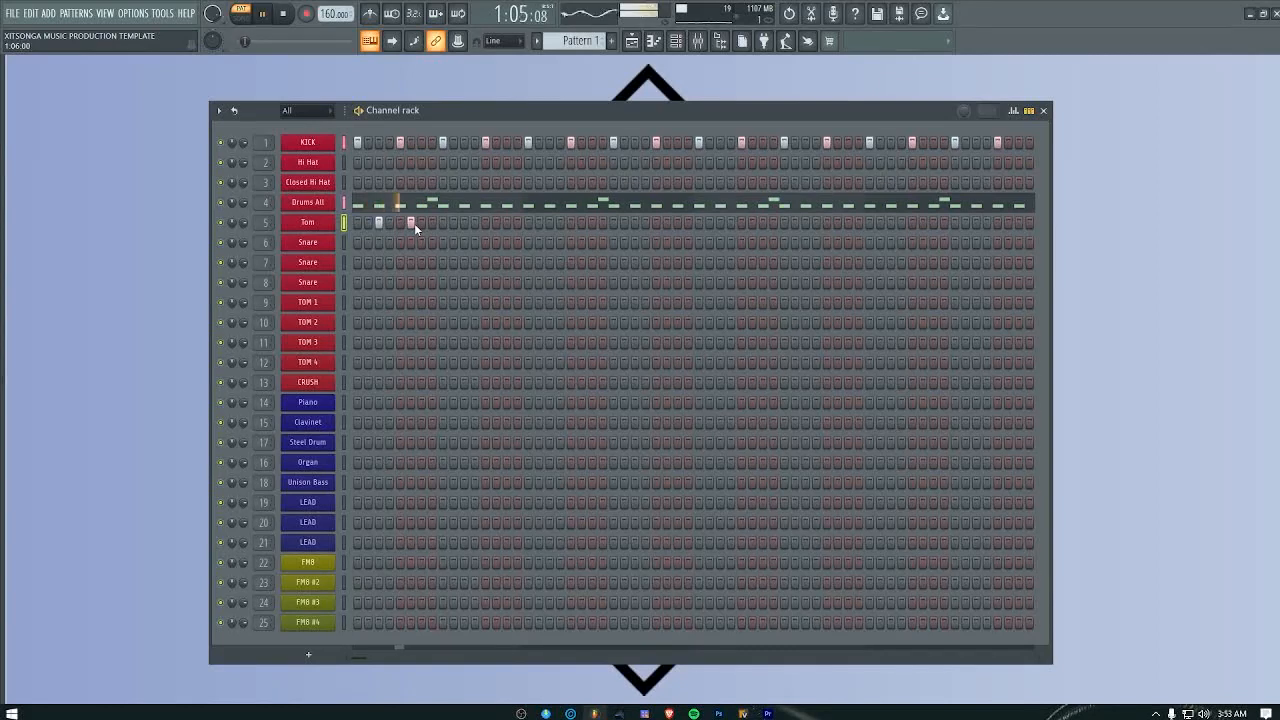
{"action": "left_click", "coordinate": [454, 222]}
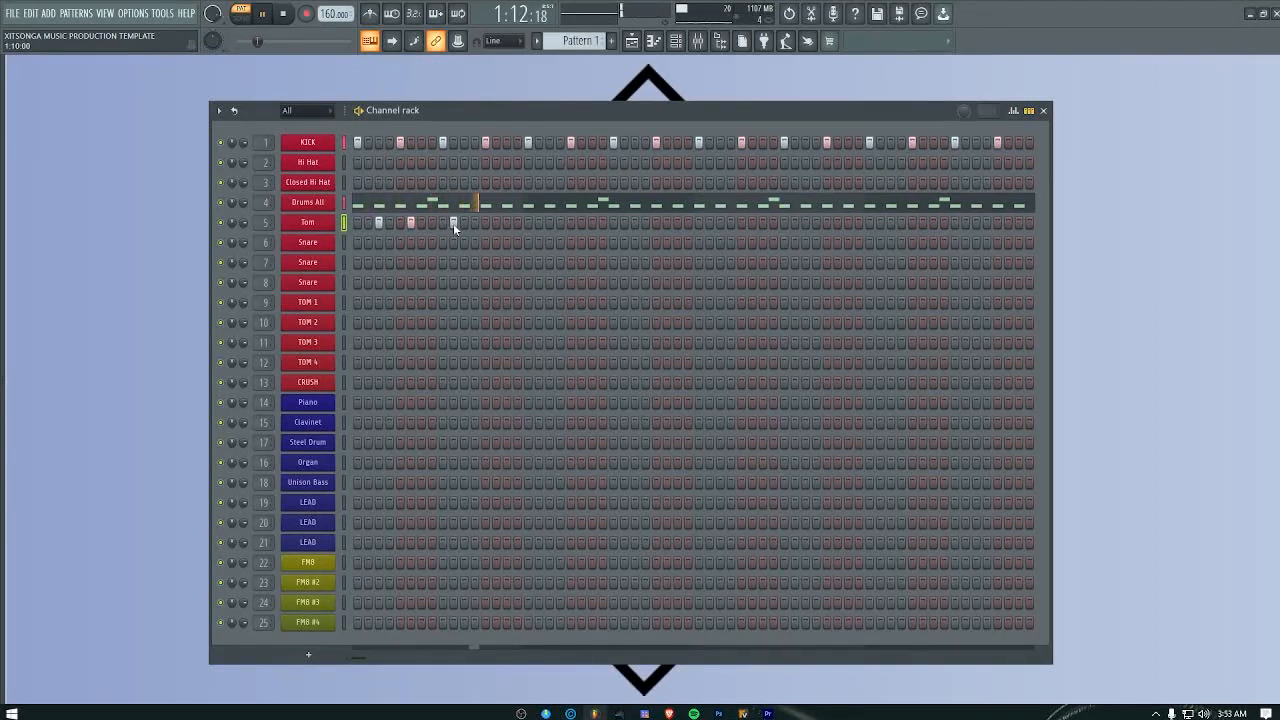
{"action": "right_click", "coordinate": [454, 223]}
{"action": "key", "text": "space"}
{"action": "key", "text": "space"}
{"action": "left_click", "coordinate": [463, 223]}
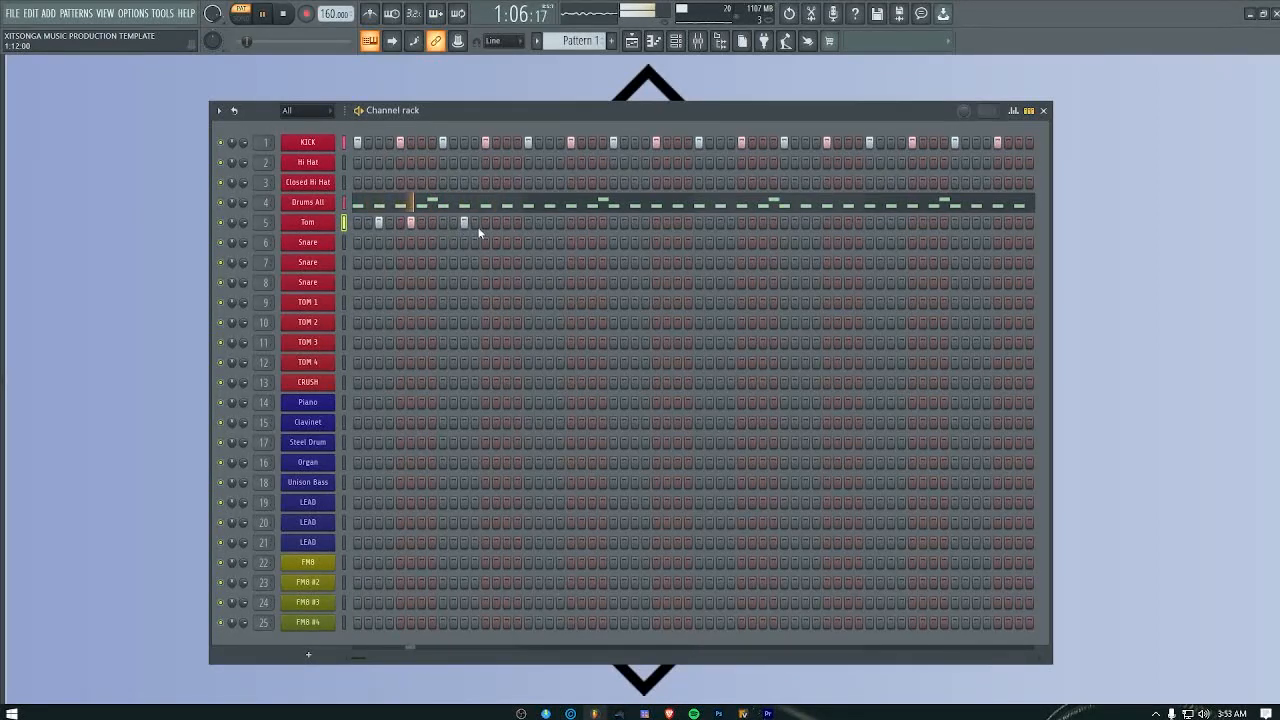
Step: Enable Tom hits at step 11 of bar 2, steps 11 and 14 of bar 3, and steps 3 and 12 of bar 4
{"action": "key", "text": "space"}
{"action": "key", "text": "space"}
{"action": "left_click", "coordinate": [636, 222]}
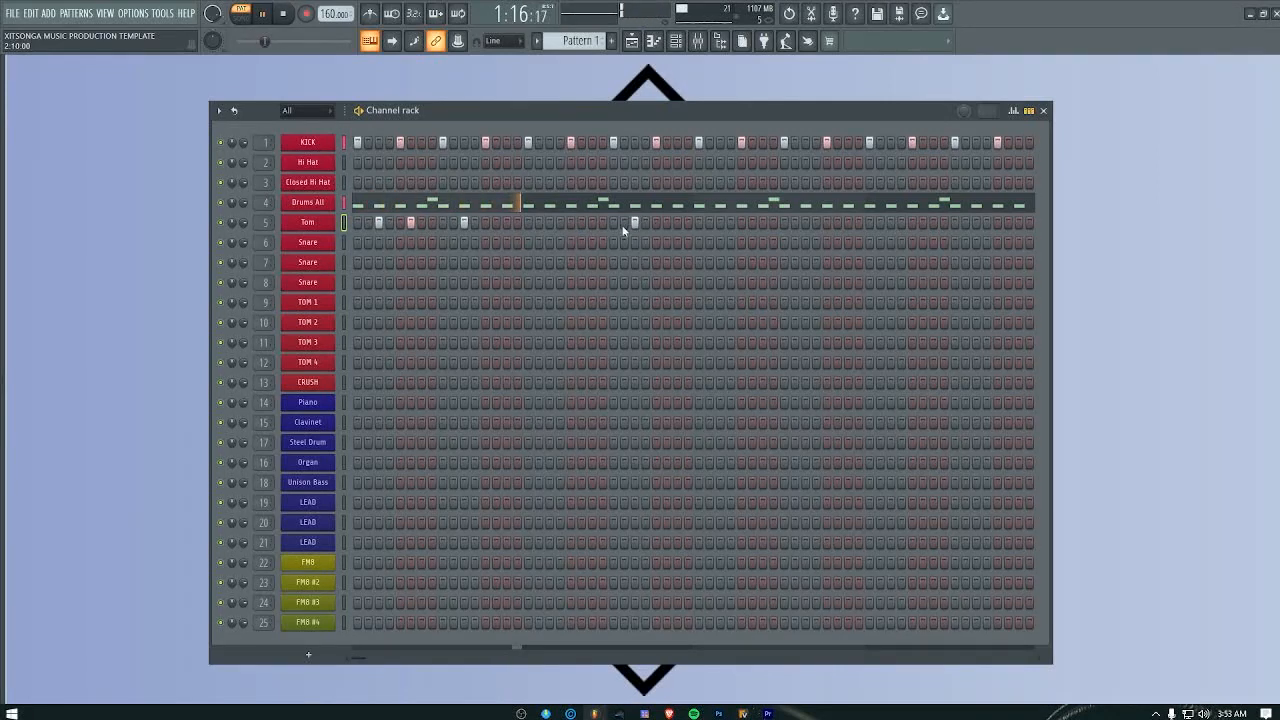
{"action": "key", "text": "space"}
{"action": "key", "text": "space"}
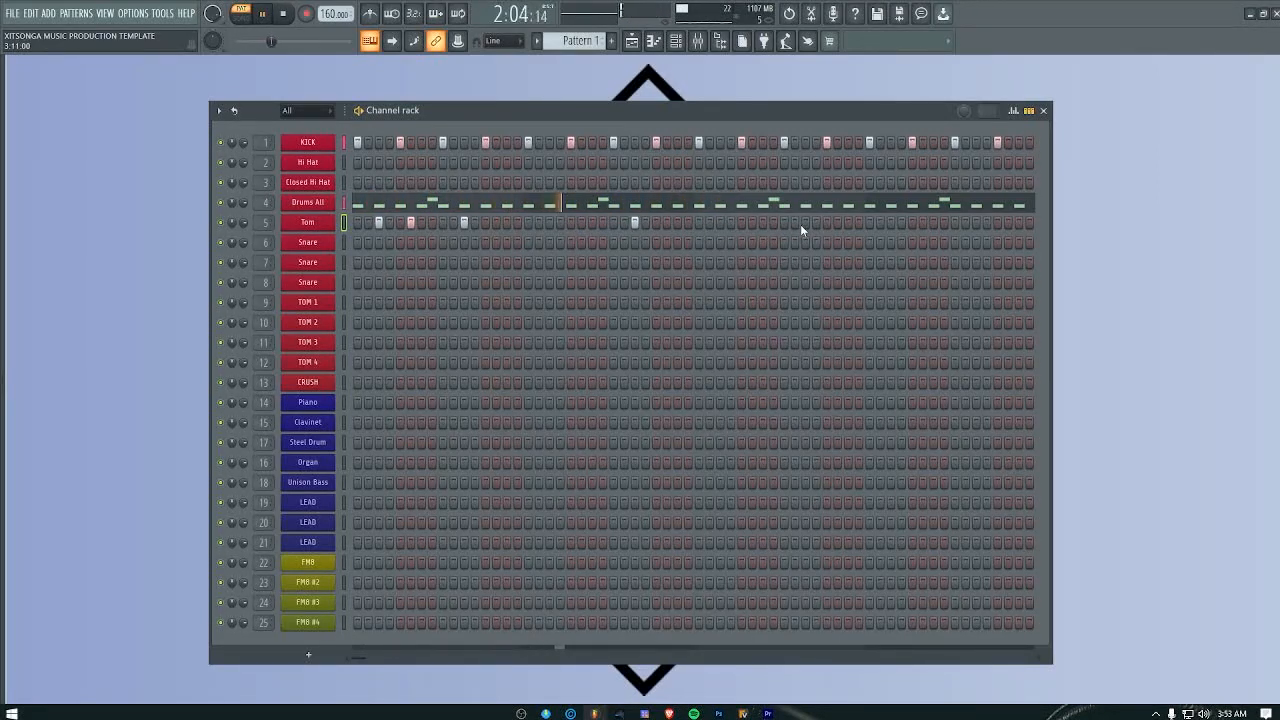
{"action": "left_click", "coordinate": [804, 222]}
{"action": "key", "text": "space"}
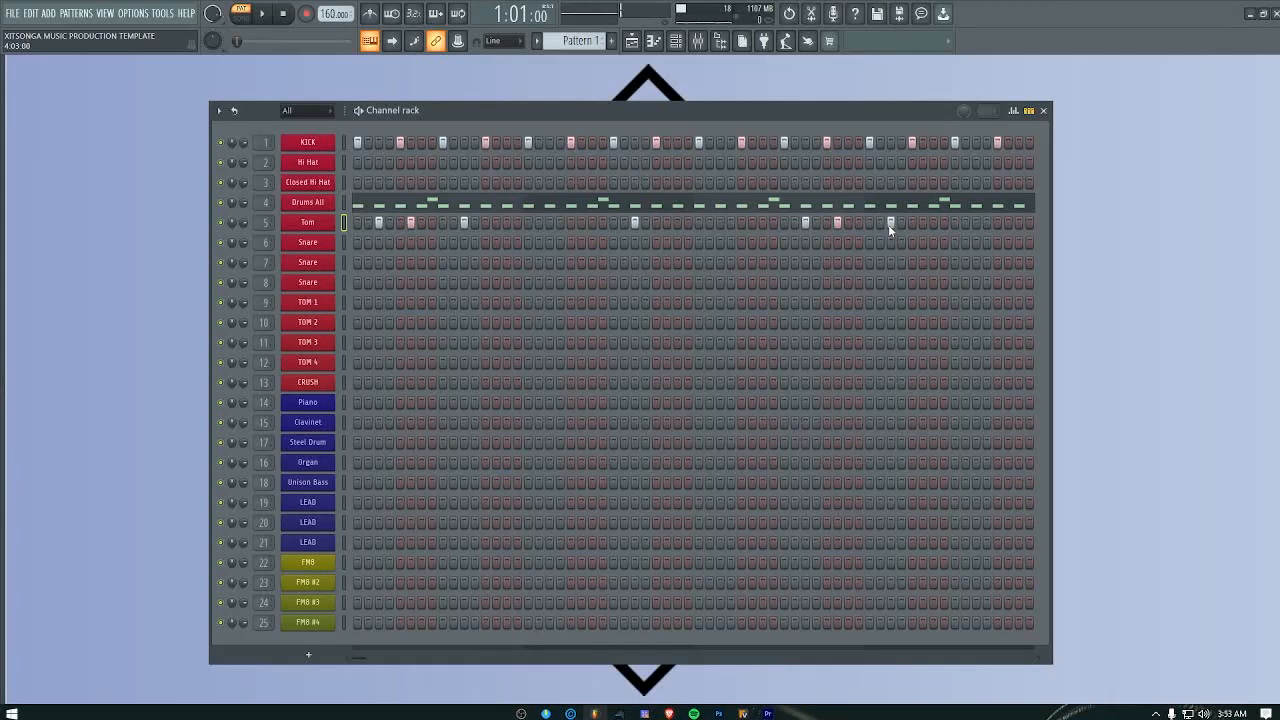
{"action": "key", "text": "space"}
{"action": "left_click", "coordinate": [986, 222]}
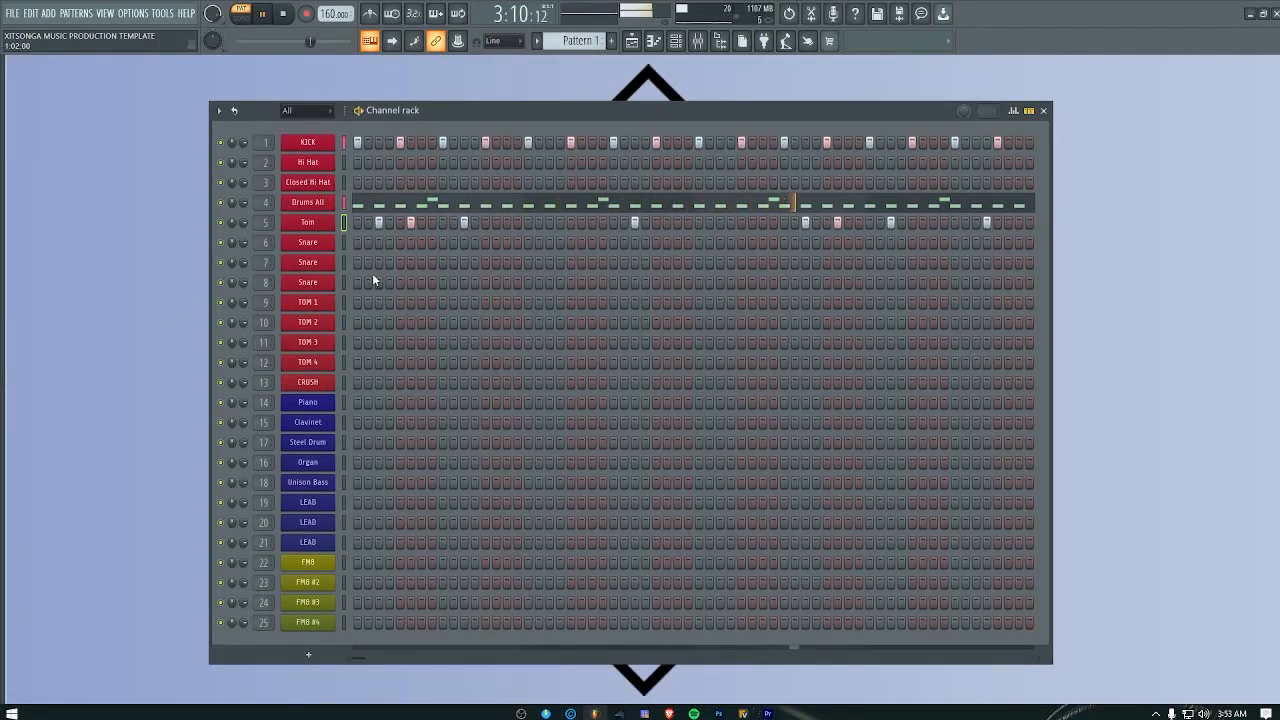
Step: Remove the Tom hits at steps 11 and 14 of bar 3 and steps 3 and 12 of bar 4
{"action": "right_click", "coordinate": [986, 222]}
{"action": "right_click", "coordinate": [890, 222]}
{"action": "right_click", "coordinate": [837, 222]}
{"action": "right_click", "coordinate": [805, 222]}
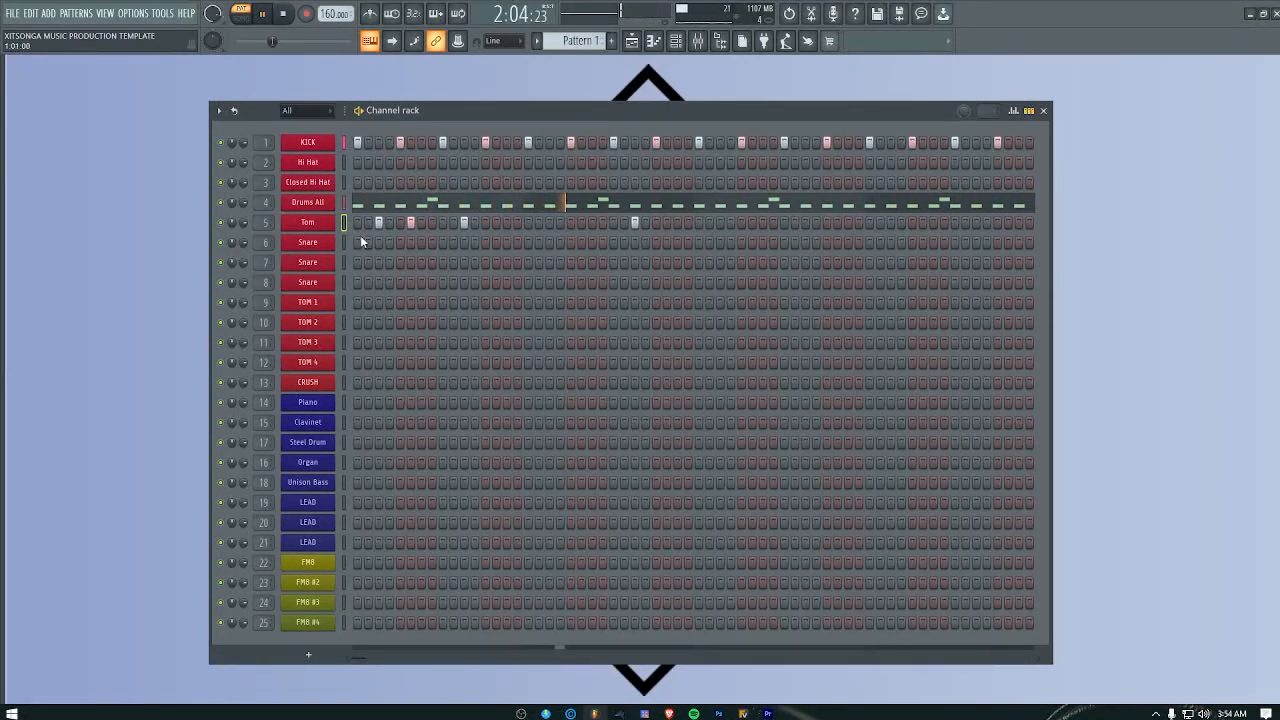
Step: Enable Tom hits at steps 3, 6 and 11 of bar 3 and step 11 of bar 4, checking them during playback
{"action": "key", "text": "space"}
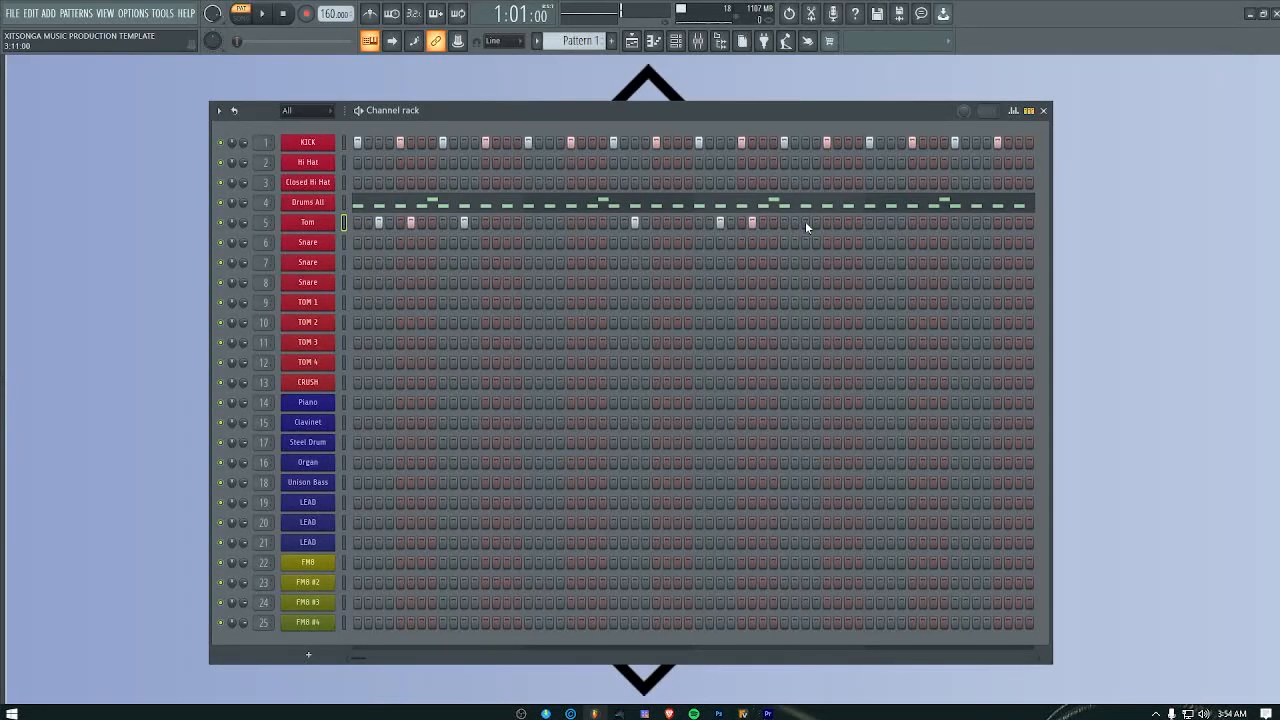
{"action": "key", "text": "space"}
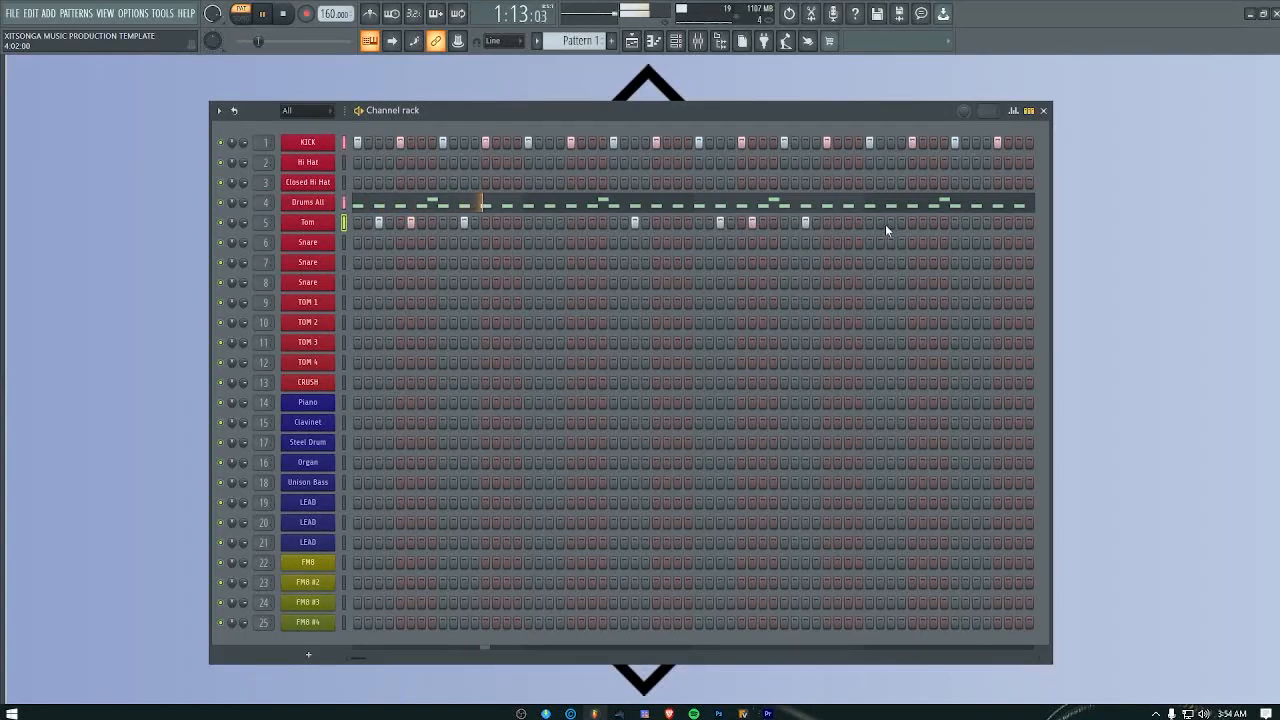
{"action": "left_click", "coordinate": [891, 223]}
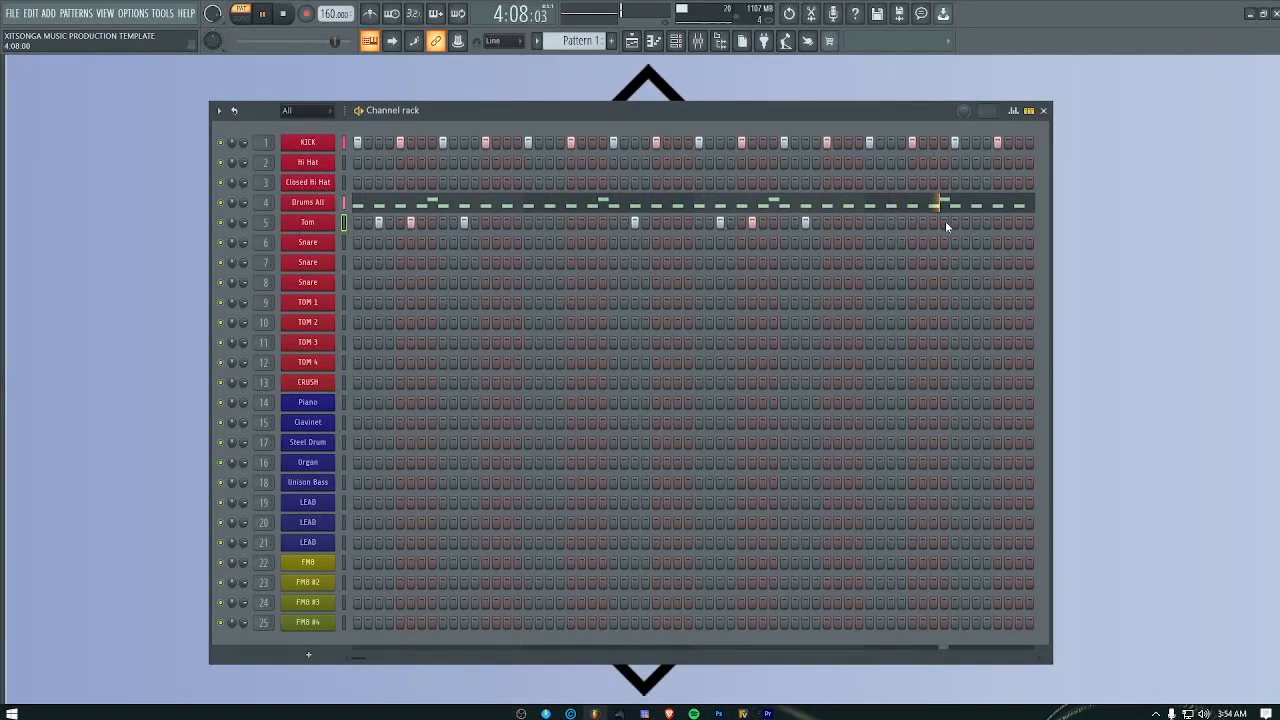
{"action": "left_click", "coordinate": [976, 223]}
Step: Audition single hits on the three Snare channels early in bar 1, clearing each hit after listening
{"action": "left_click", "coordinate": [389, 242]}
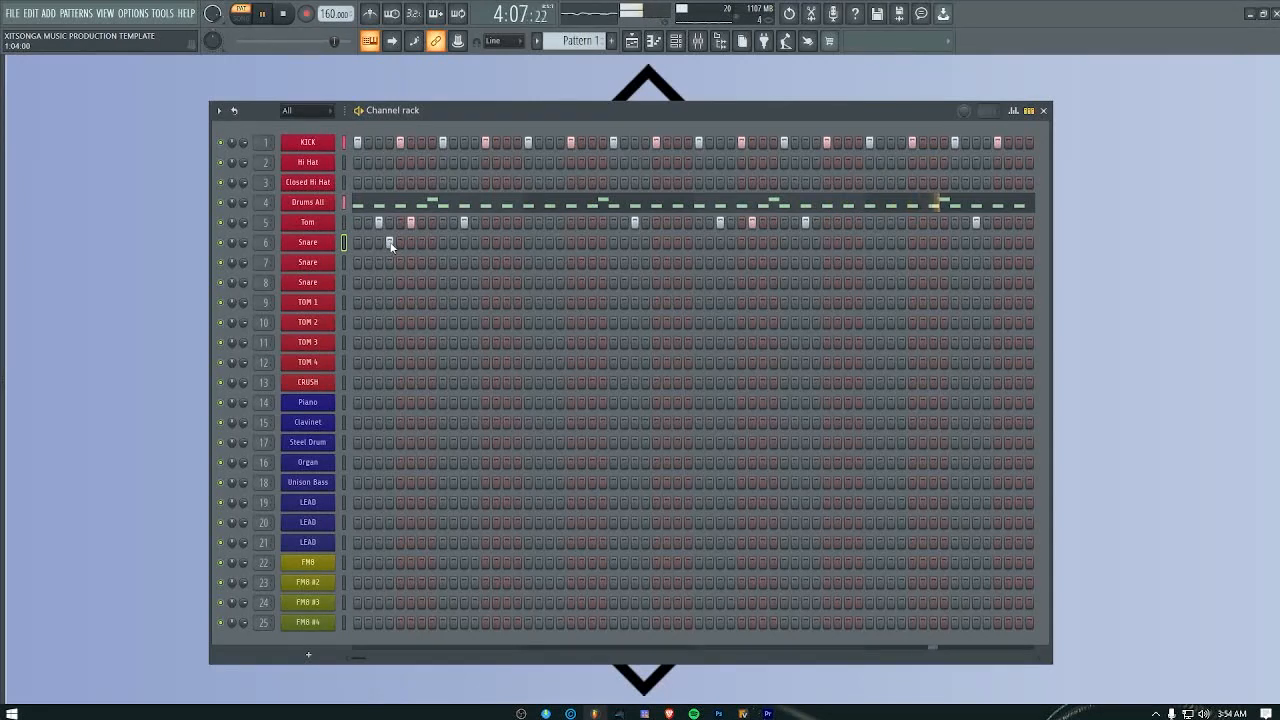
{"action": "left_click", "coordinate": [389, 242]}
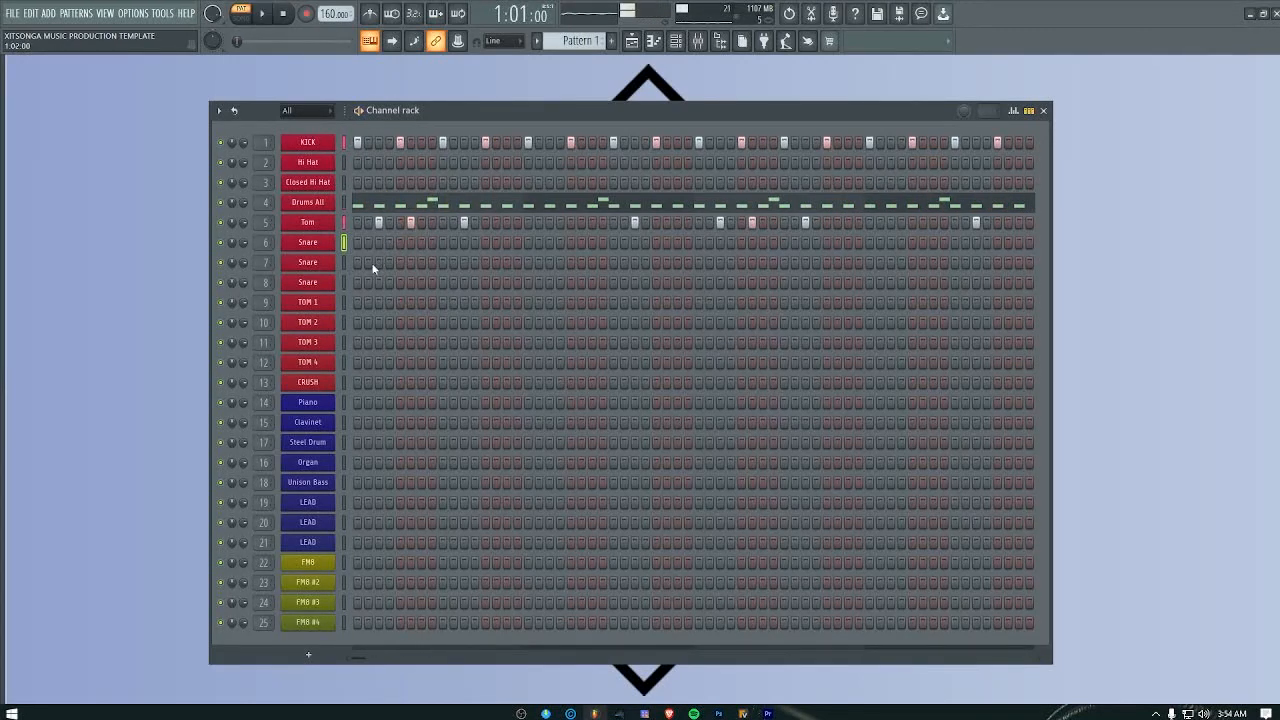
{"action": "key", "text": "space"}
{"action": "left_click", "coordinate": [368, 263]}
{"action": "left_click", "coordinate": [367, 283]}
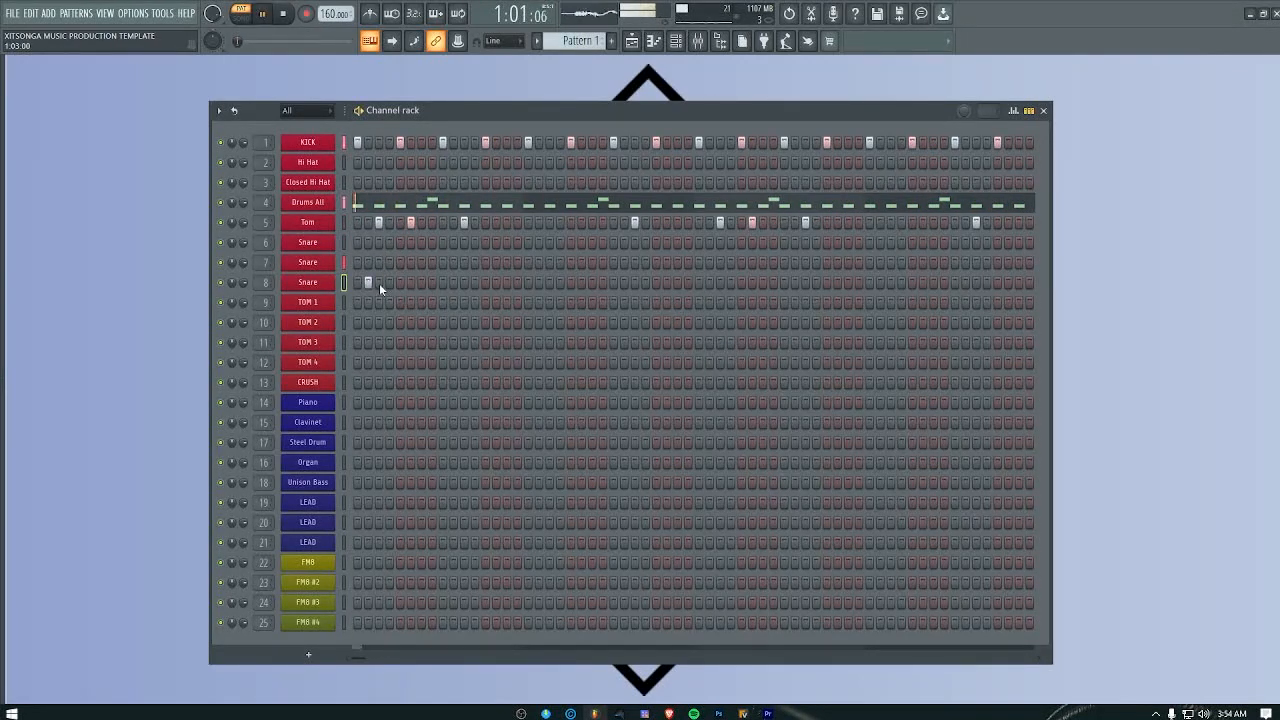
{"action": "key", "text": "space"}
{"action": "left_click", "coordinate": [367, 284]}
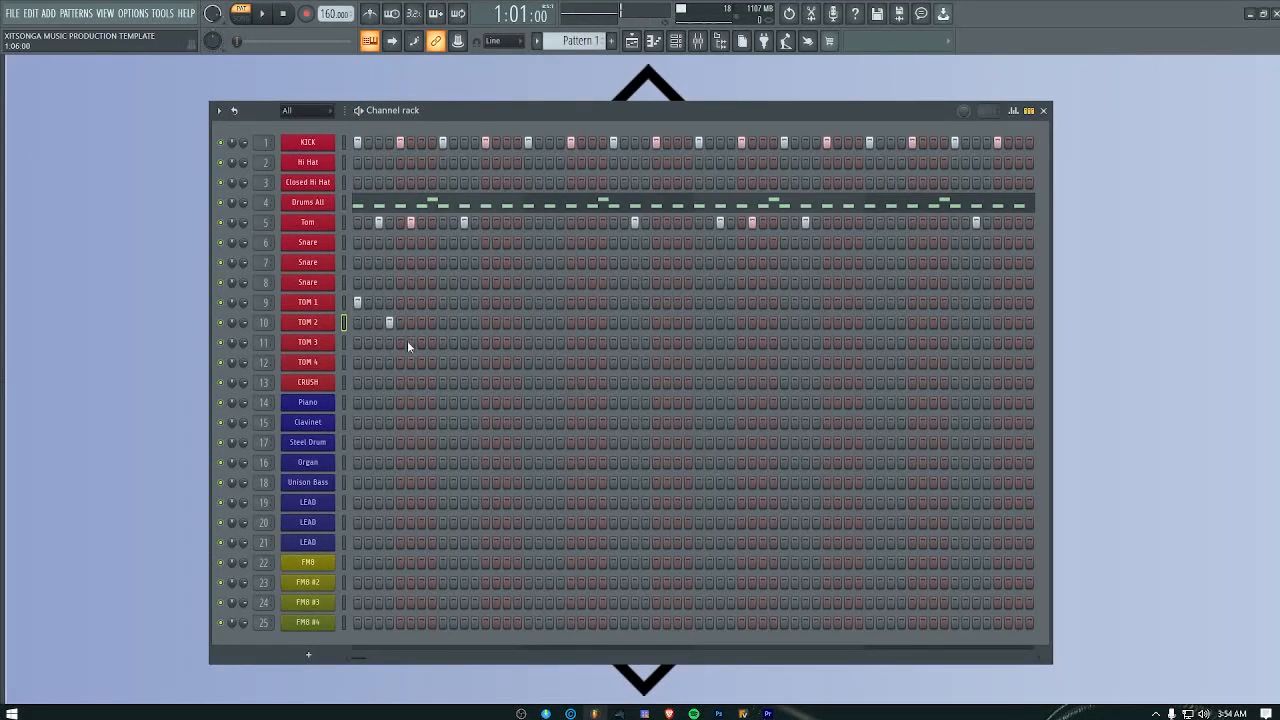
Step: Try TOM 1 to TOM 4 and CRUSH hits at steps 1, 4, 7, 9 and 11 of bar 1, clearing them after playback
{"action": "left_click", "coordinate": [466, 383]}
{"action": "key", "text": "space"}
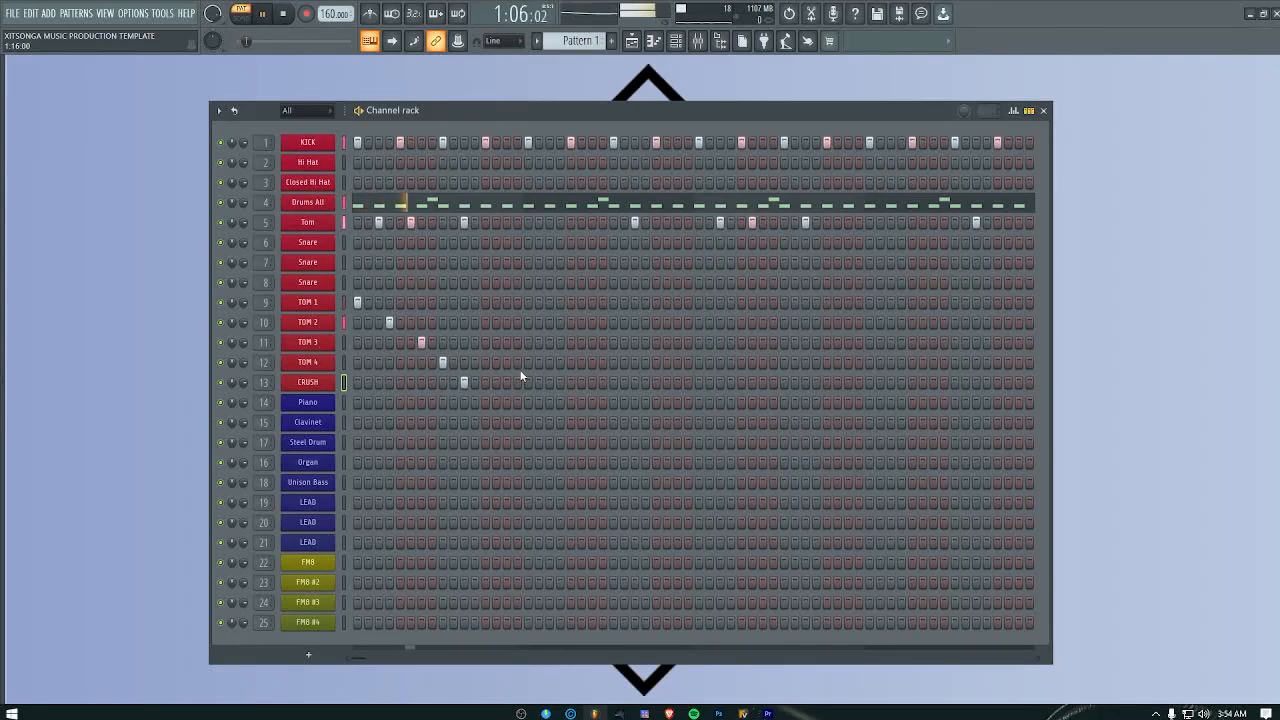
{"action": "key", "text": "space"}
{"action": "left_click", "coordinate": [466, 383]}
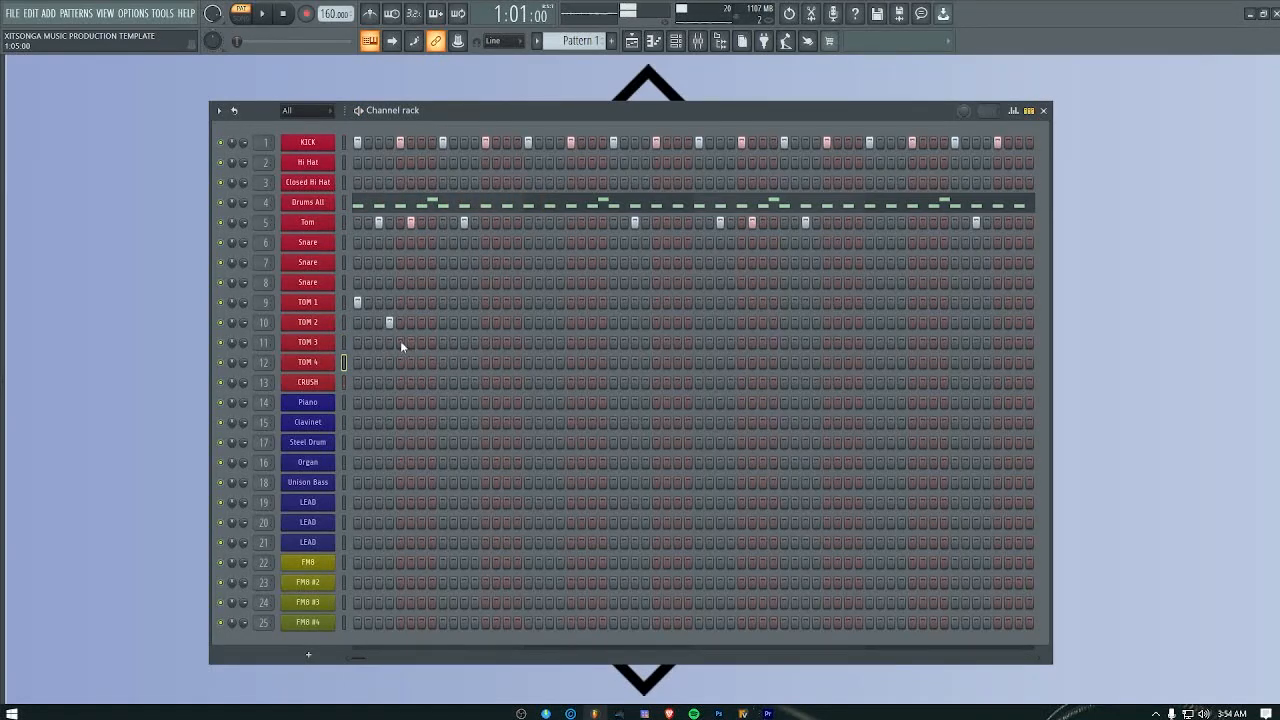
{"action": "left_click", "coordinate": [390, 323]}
Step: Open the Piano channel's piano roll and place C4 and E4 notes at step 3 of bar 1, checking them in playback
{"action": "right_click", "coordinate": [310, 403]}
{"action": "left_click", "coordinate": [348, 404]}
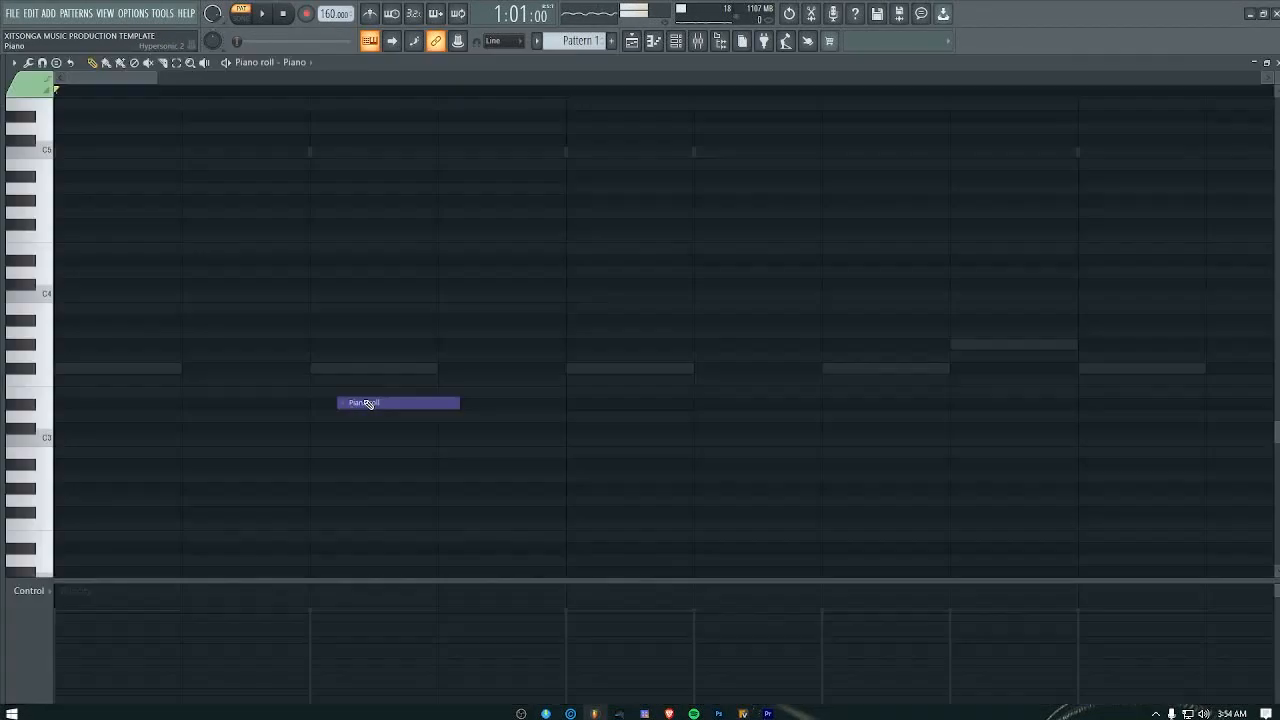
{"action": "key", "text": "space"}
{"action": "key", "text": "space"}
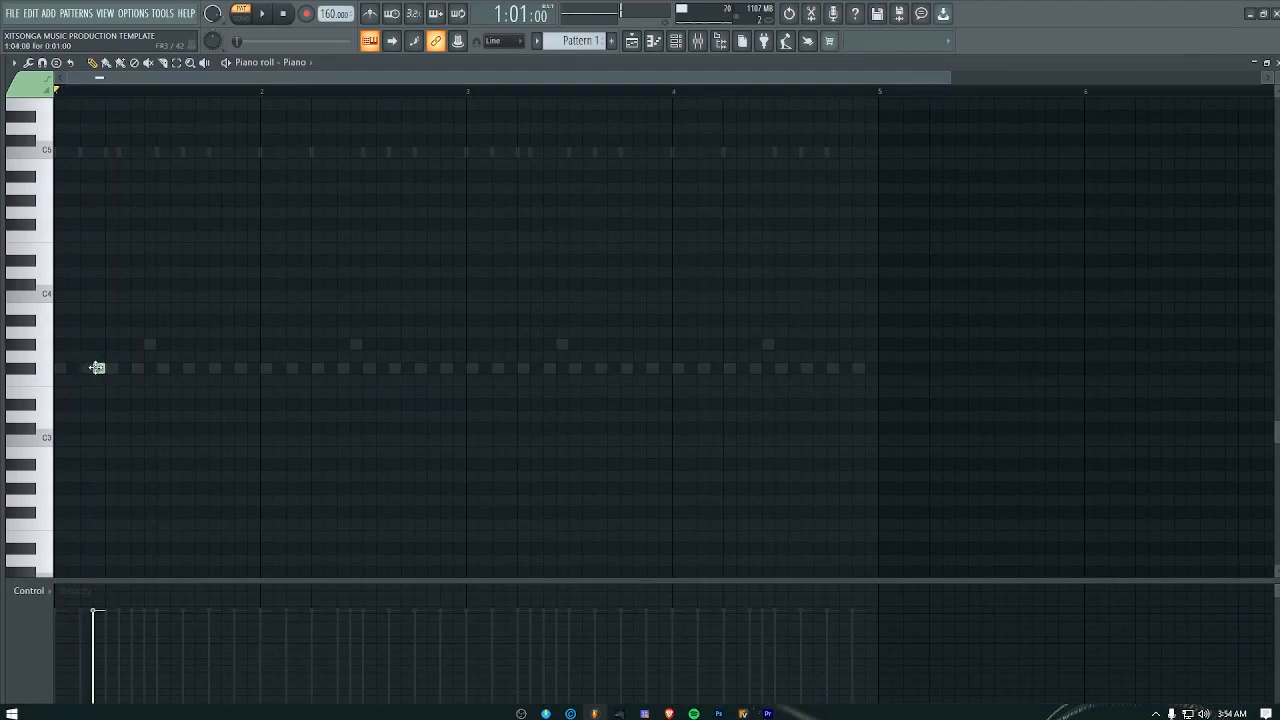
{"action": "left_click_drag", "start_coordinate": [81, 246], "coordinate": [78, 297]}
{"action": "scroll", "coordinate": [154, 303], "scroll_direction": "up", "scroll_amount": 3}
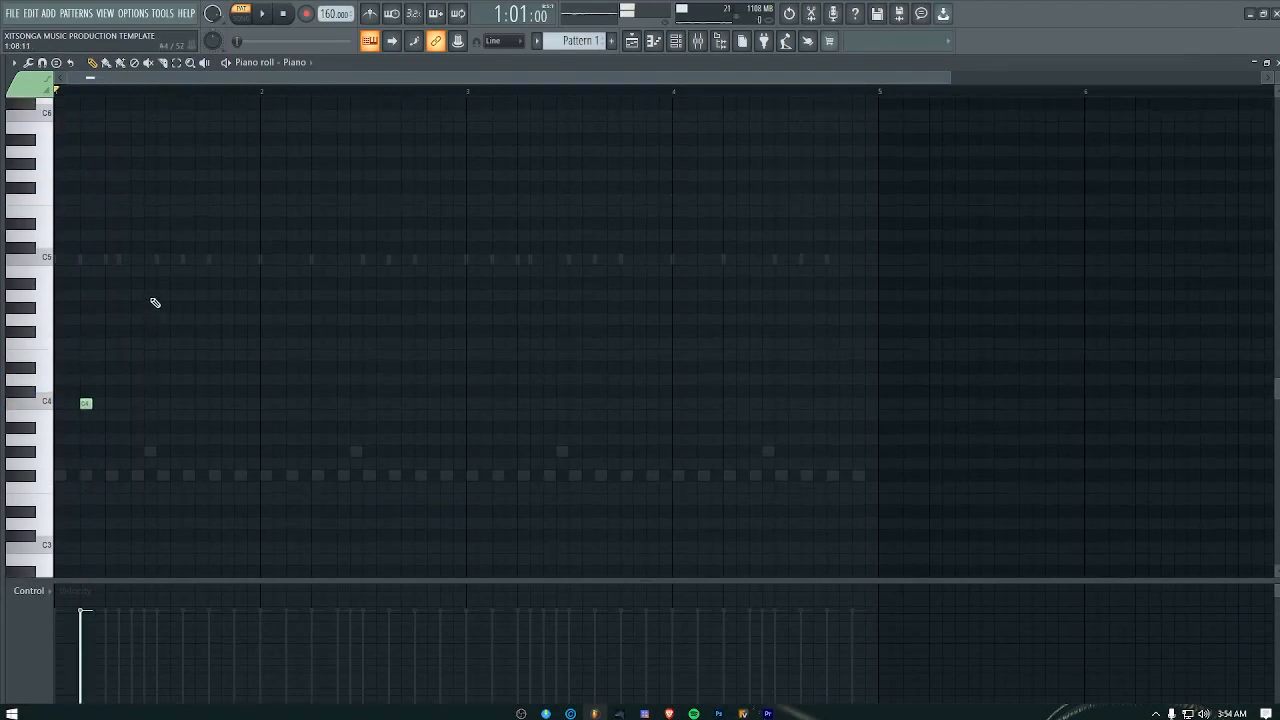
{"action": "left_click", "coordinate": [78, 367]}
{"action": "left_click_drag", "start_coordinate": [82, 366], "coordinate": [86, 354]}
{"action": "key", "text": "space"}
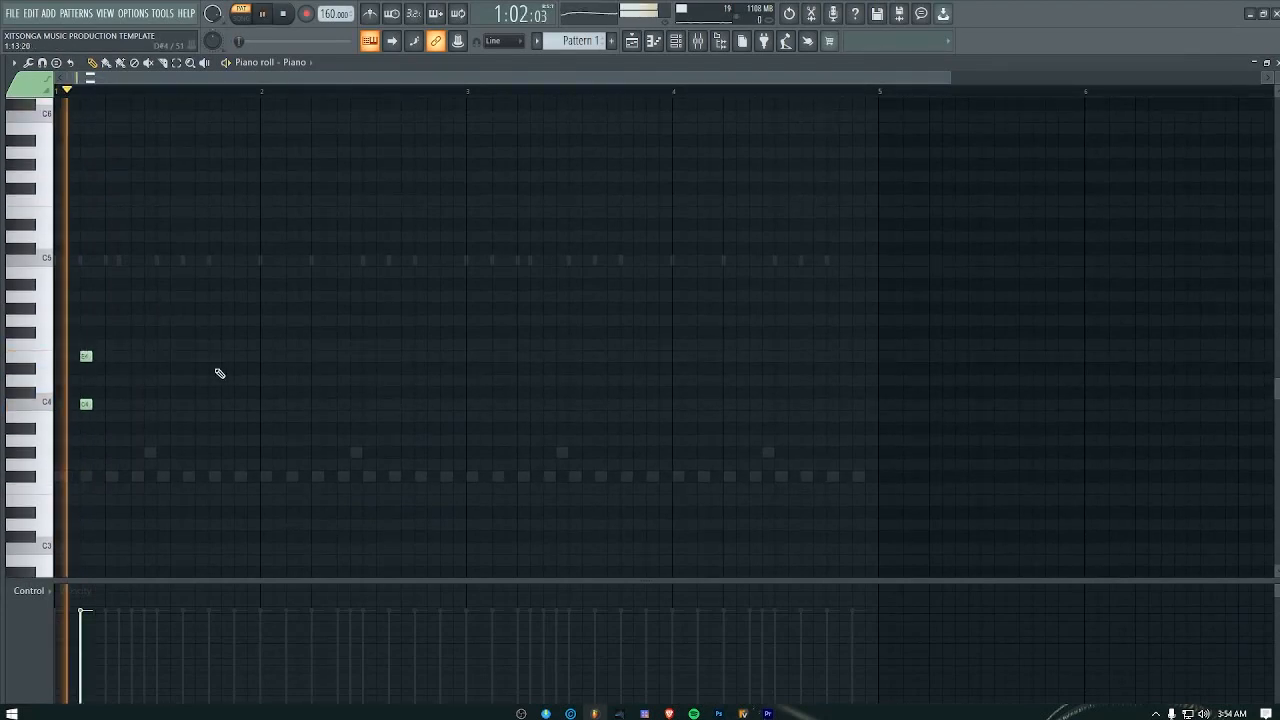
{"action": "key", "text": "space"}
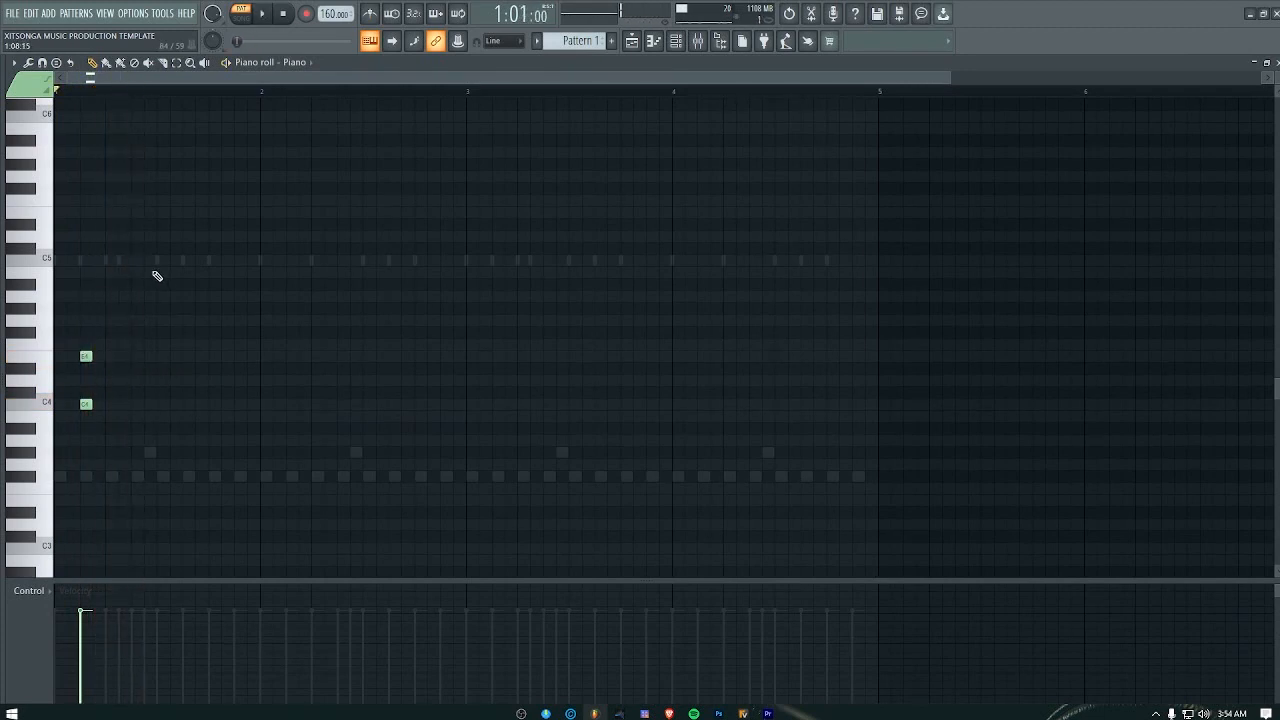
Step: Transpose the two Piano notes up four semitones to E4 and G#4 and audition them with the drums
{"action": "left_click_drag", "start_coordinate": [156, 275], "coordinate": [56, 482]}
{"action": "left_click_drag", "start_coordinate": [86, 404], "coordinate": [85, 358]}
{"action": "key", "text": "space"}
Step: Add E4 and G#4 Piano notes at step 11 of bar 1 and play the pattern back
{"action": "key", "text": "space"}
{"action": "key", "text": "space"}
{"action": "key", "text": "space"}
{"action": "left_click", "coordinate": [188, 356]}
{"action": "left_click", "coordinate": [188, 308]}
{"action": "key", "text": "space"}
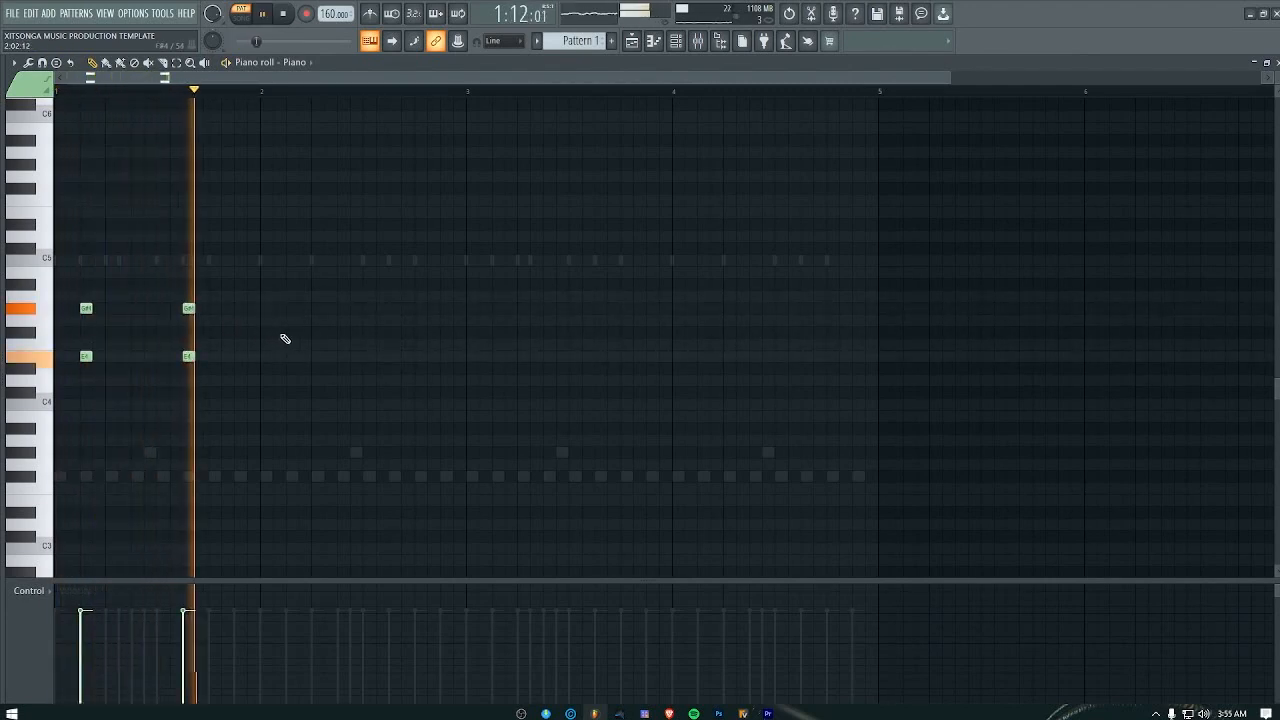
{"action": "key", "text": "space"}
Step: Duplicate the two E4 and G#4 Piano chords from bar 1 into bars 2, 3 and 4
{"action": "left_click", "coordinate": [60, 392]}
{"action": "left_click_drag", "start_coordinate": [23, 410], "coordinate": [126, 391]}
{"action": "right_click", "coordinate": [126, 392]}
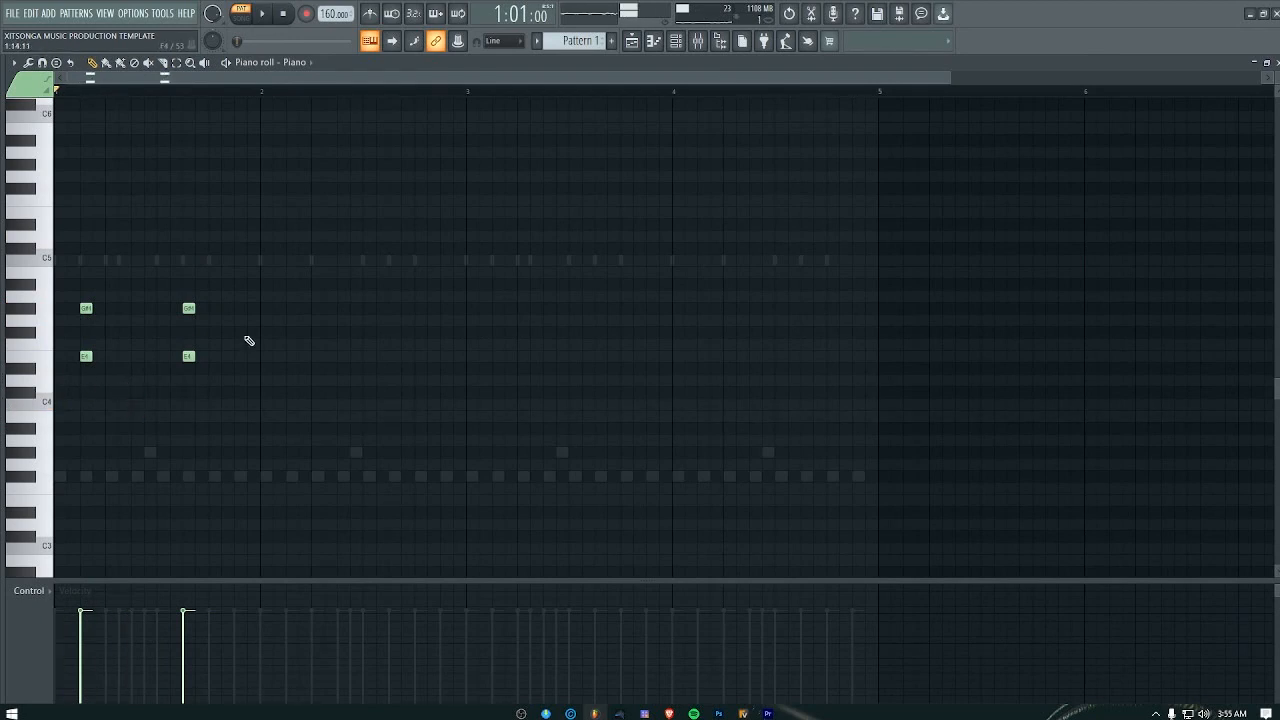
{"action": "left_click_drag", "start_coordinate": [347, 242], "coordinate": [296, 367]}
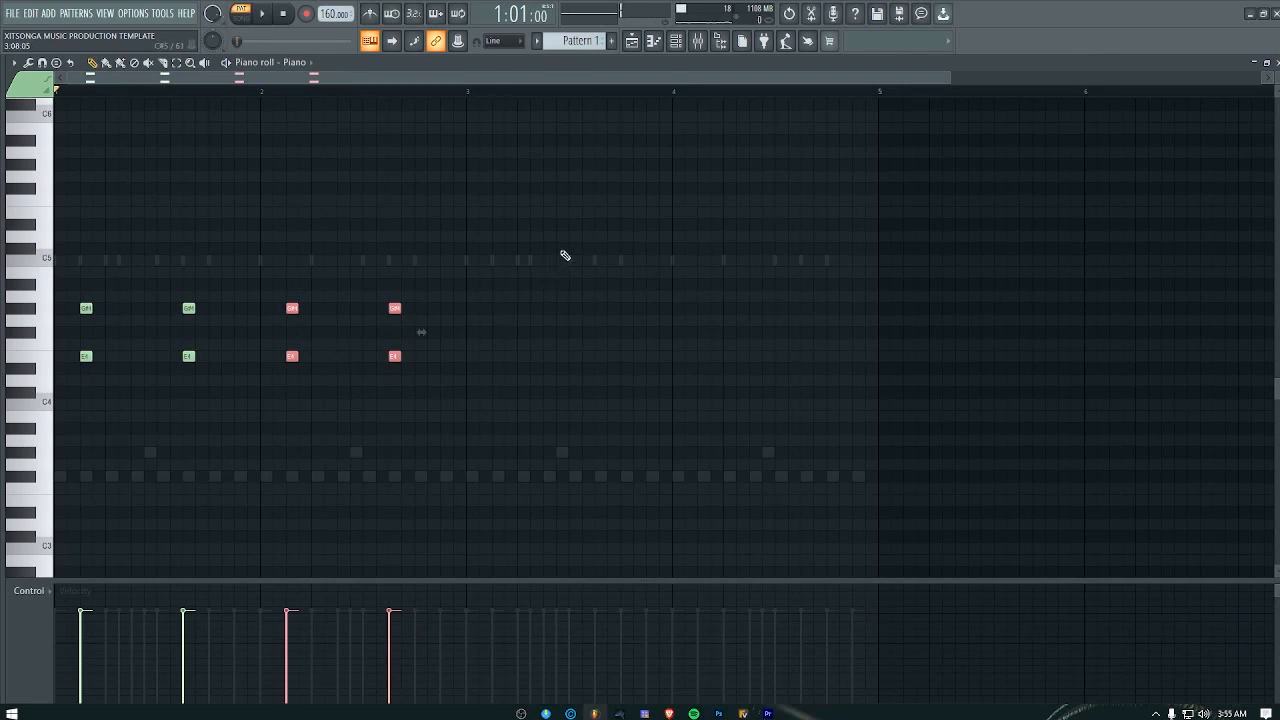
{"action": "left_click_drag", "start_coordinate": [188, 345], "coordinate": [176, 404]}
{"action": "right_click", "coordinate": [176, 405]}
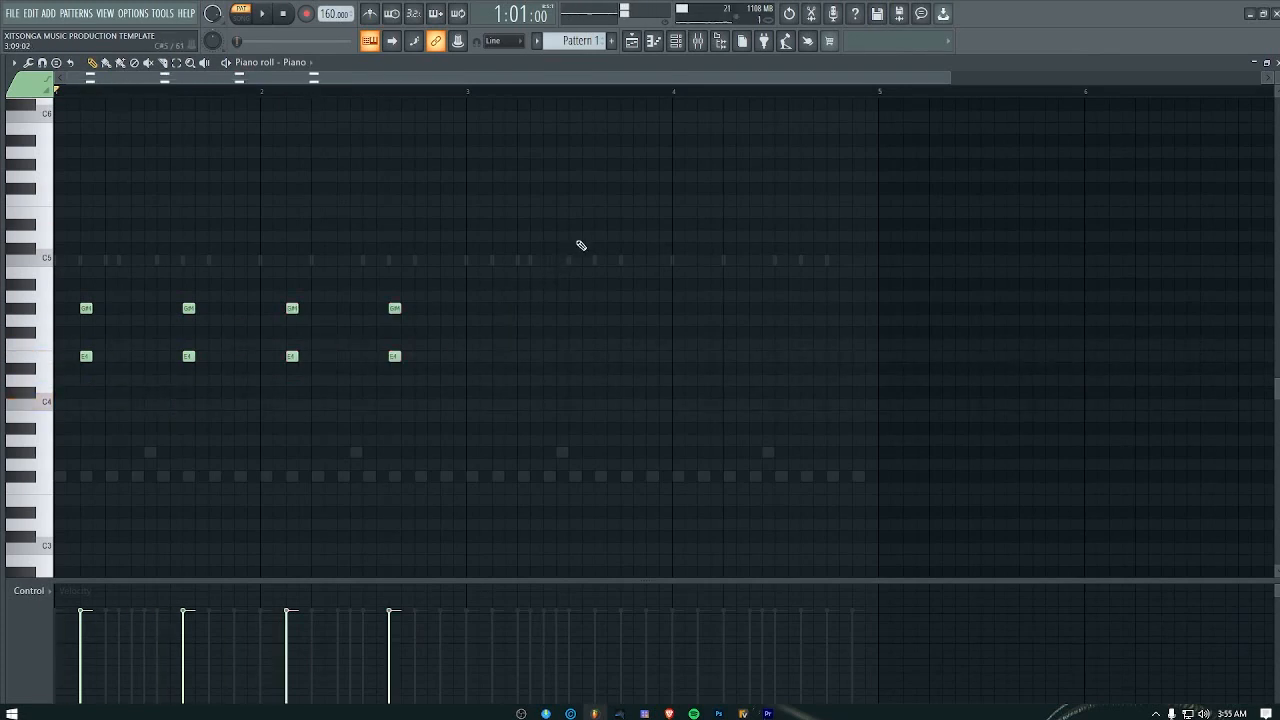
{"action": "left_click_drag", "start_coordinate": [579, 238], "coordinate": [499, 376]}
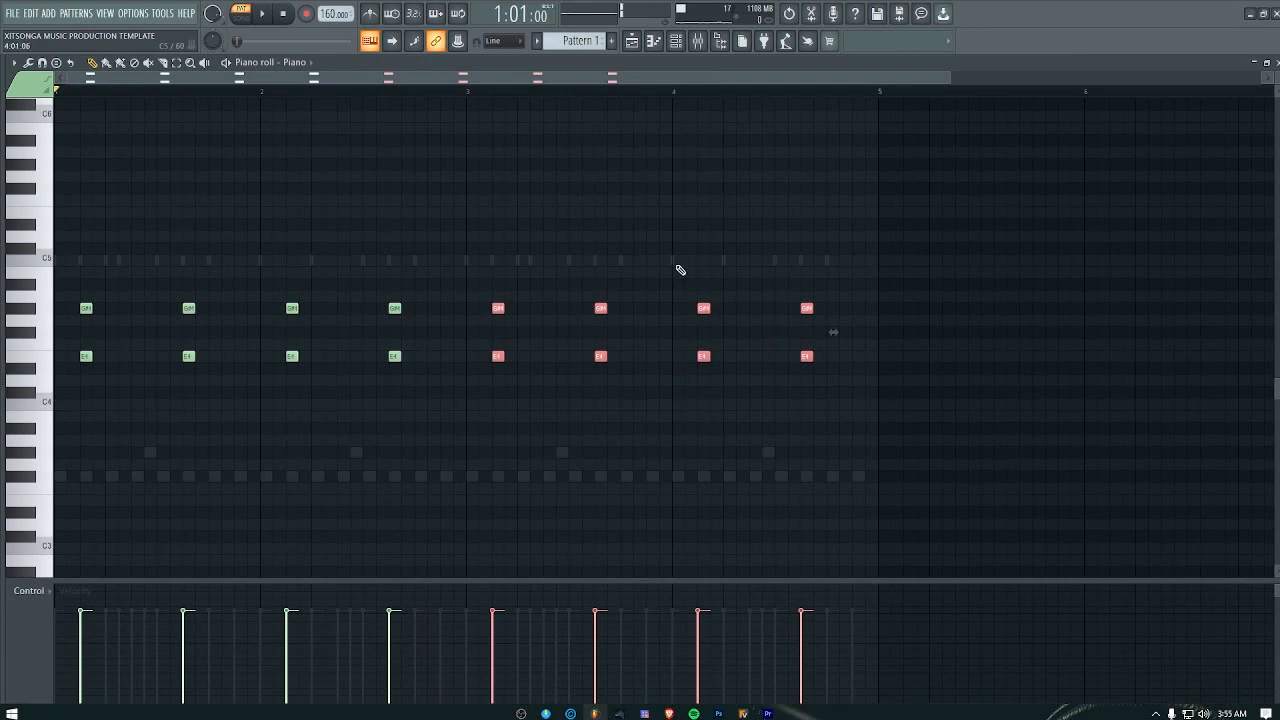
Step: Lower the bar 4 Piano chords to D4 and F#4, raise the upper notes in bar 3 to A4, and play the progression
{"action": "left_click_drag", "start_coordinate": [672, 268], "coordinate": [983, 475]}
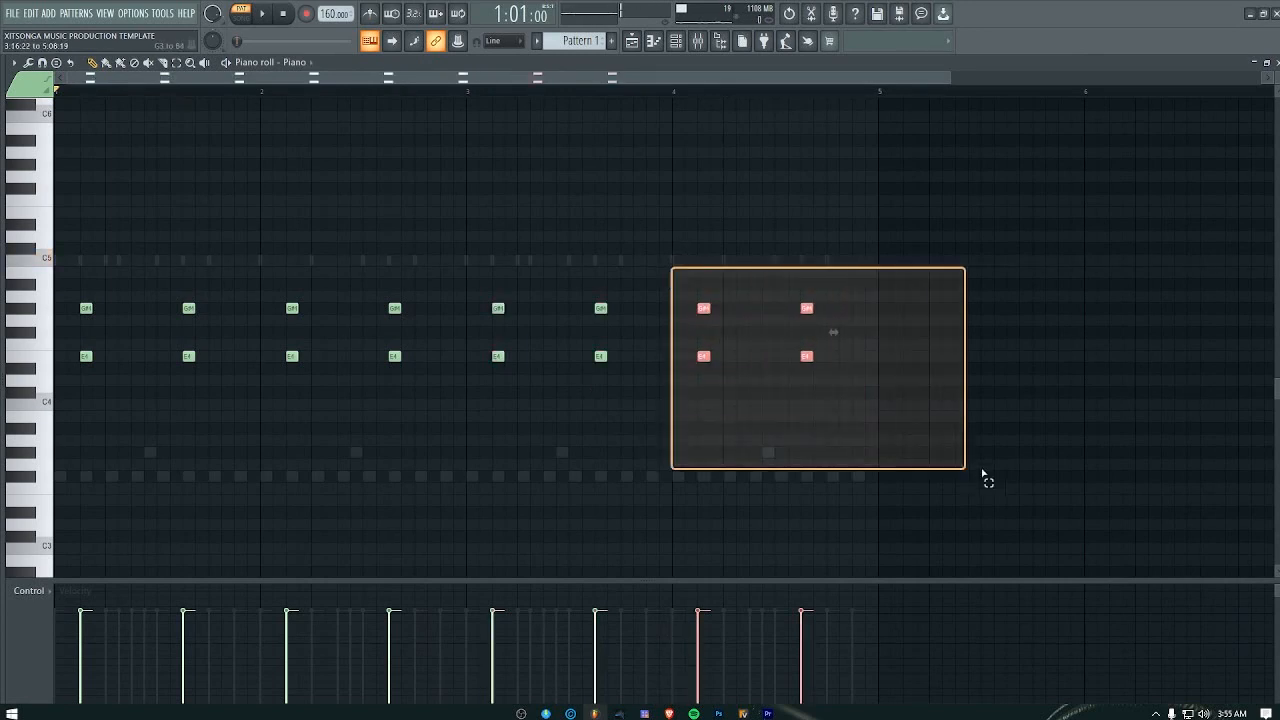
{"action": "left_click_drag", "start_coordinate": [703, 356], "coordinate": [704, 381]}
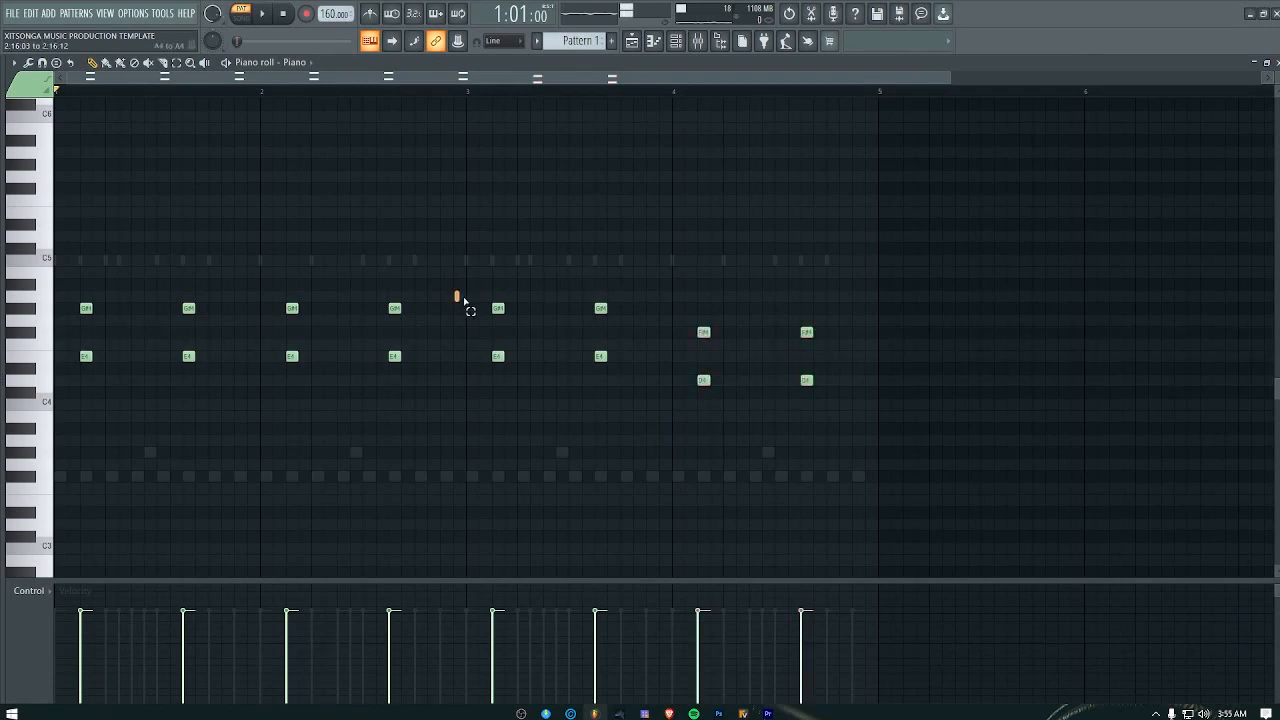
{"action": "left_click_drag", "start_coordinate": [457, 294], "coordinate": [600, 296]}
{"action": "key", "text": "space"}
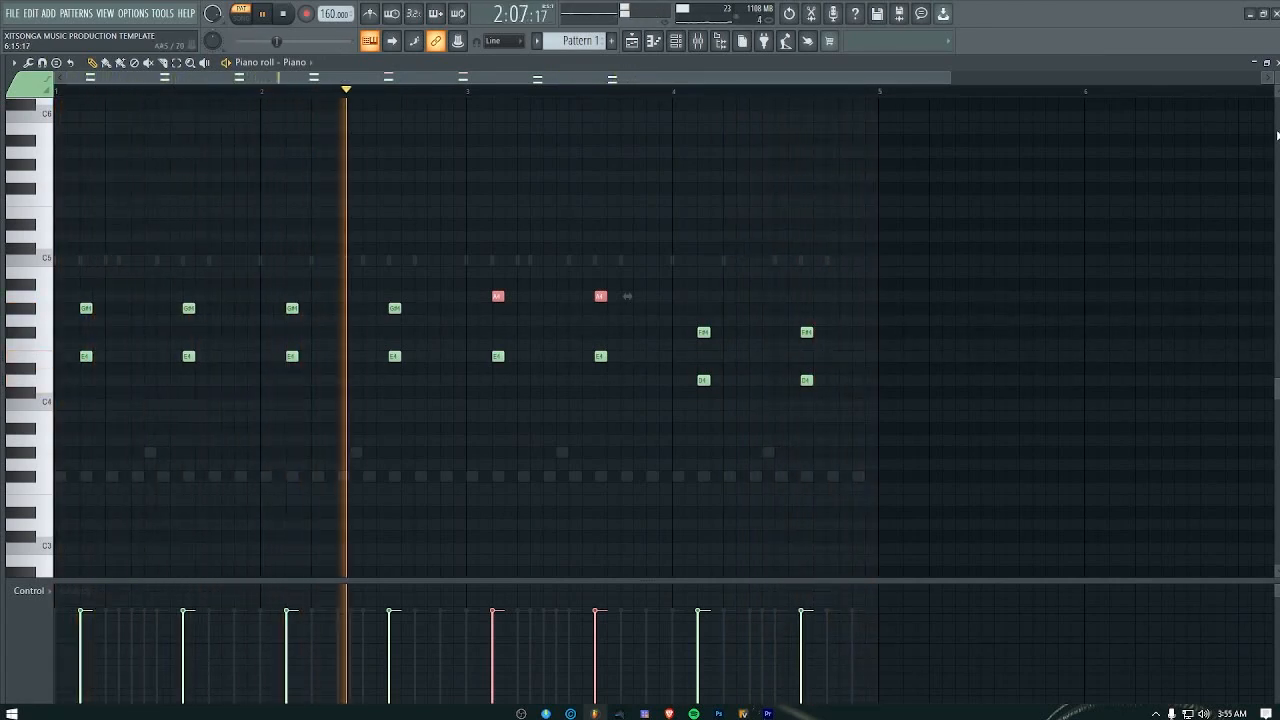
Step: Close the piano roll and raise the project tempo to 162 BPM during playback
{"action": "left_click", "coordinate": [1277, 63]}
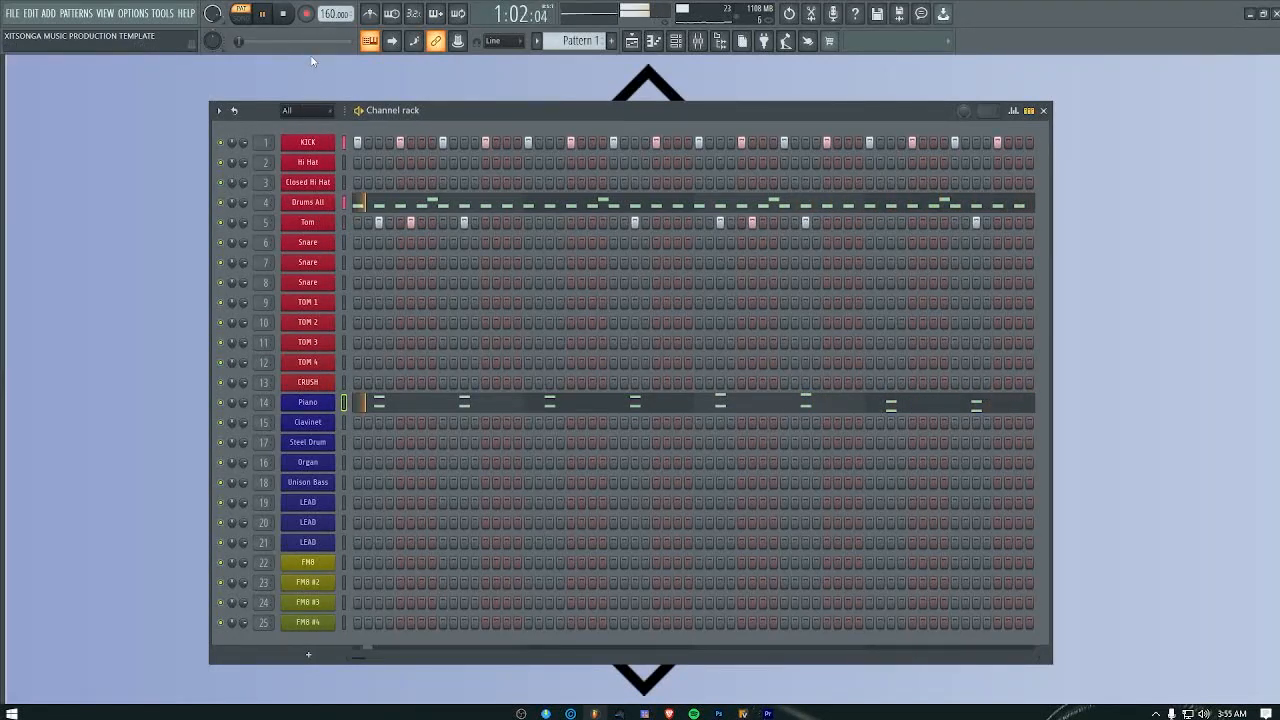
{"action": "scroll", "coordinate": [330, 14], "scroll_direction": "up", "scroll_amount": 1}
{"action": "scroll", "coordinate": [335, 14], "scroll_direction": "up", "scroll_amount": 1}
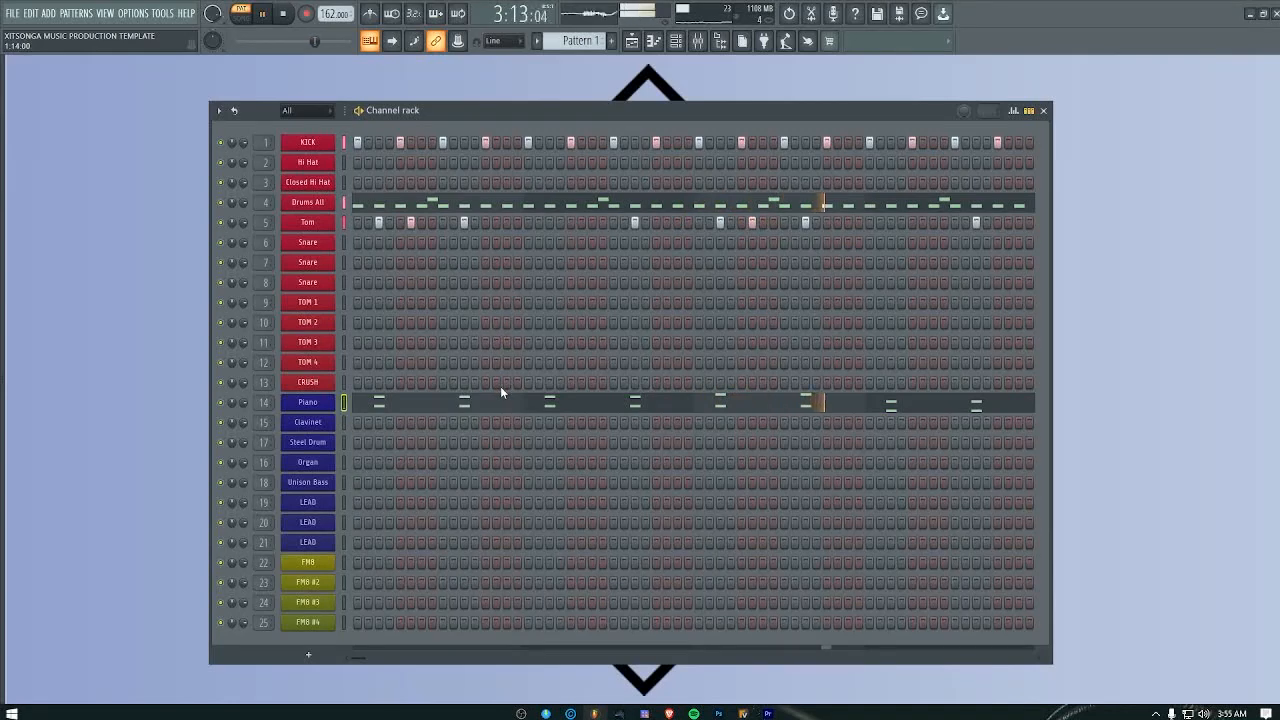
{"action": "key", "text": "space"}
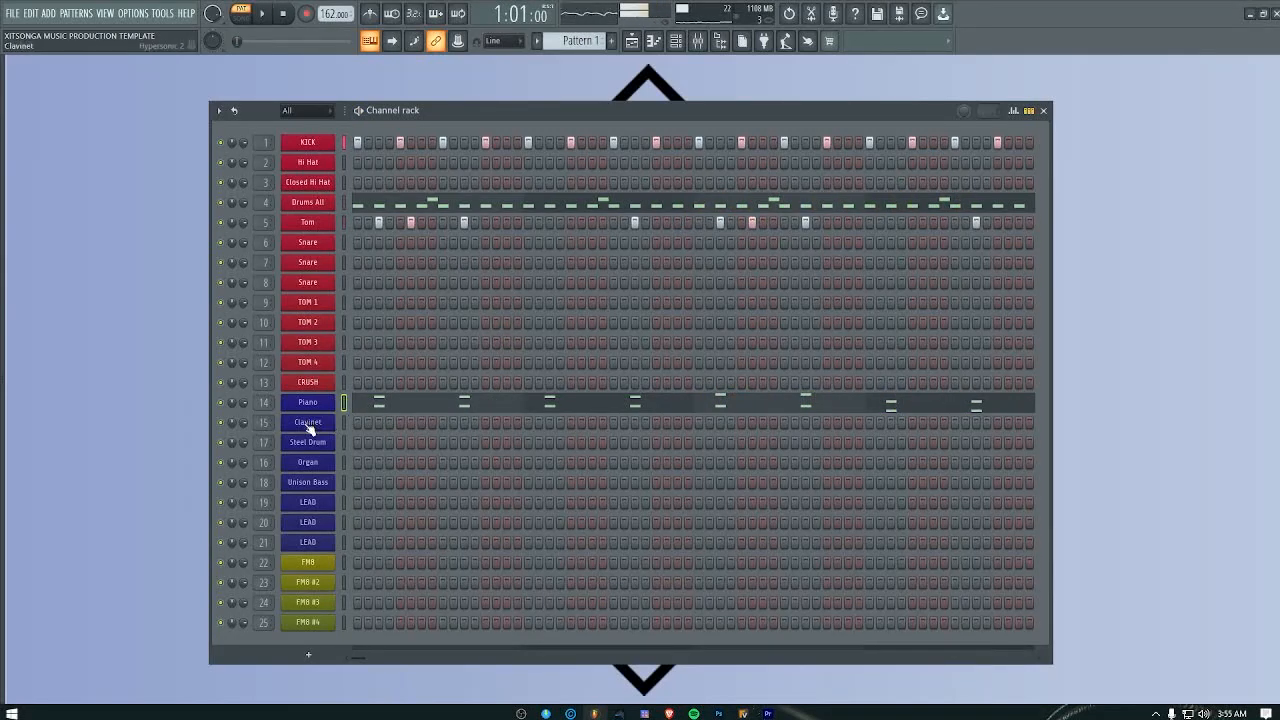
Step: Copy the Piano channel's notes and paste them into the Clavinet channel
{"action": "left_click", "coordinate": [312, 424]}
{"action": "left_click", "coordinate": [873, 144]}
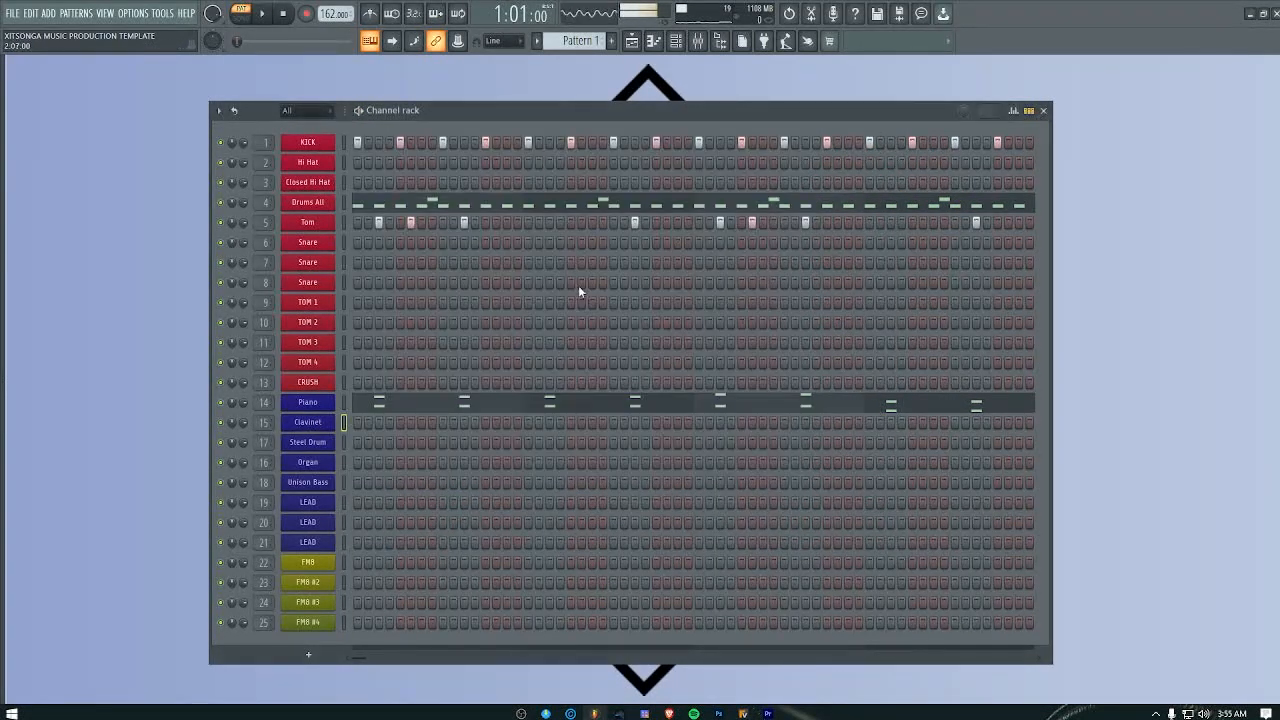
{"action": "right_click", "coordinate": [334, 398]}
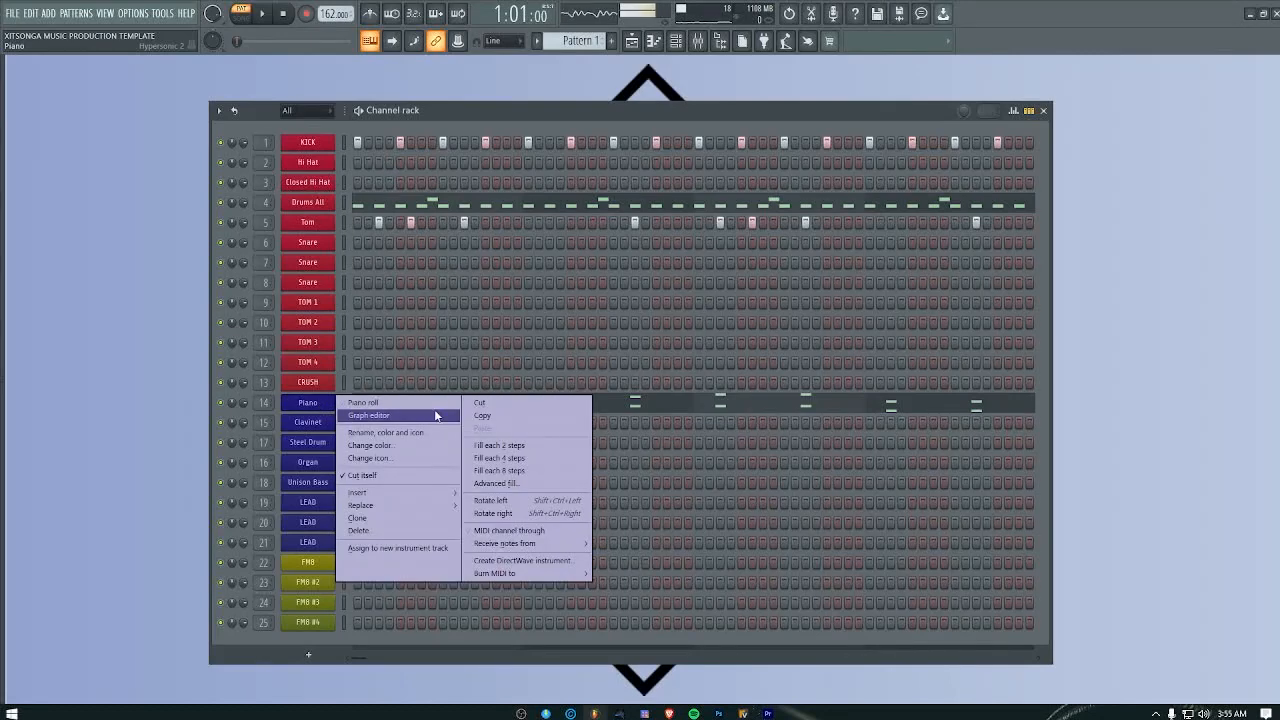
{"action": "left_click", "coordinate": [491, 416]}
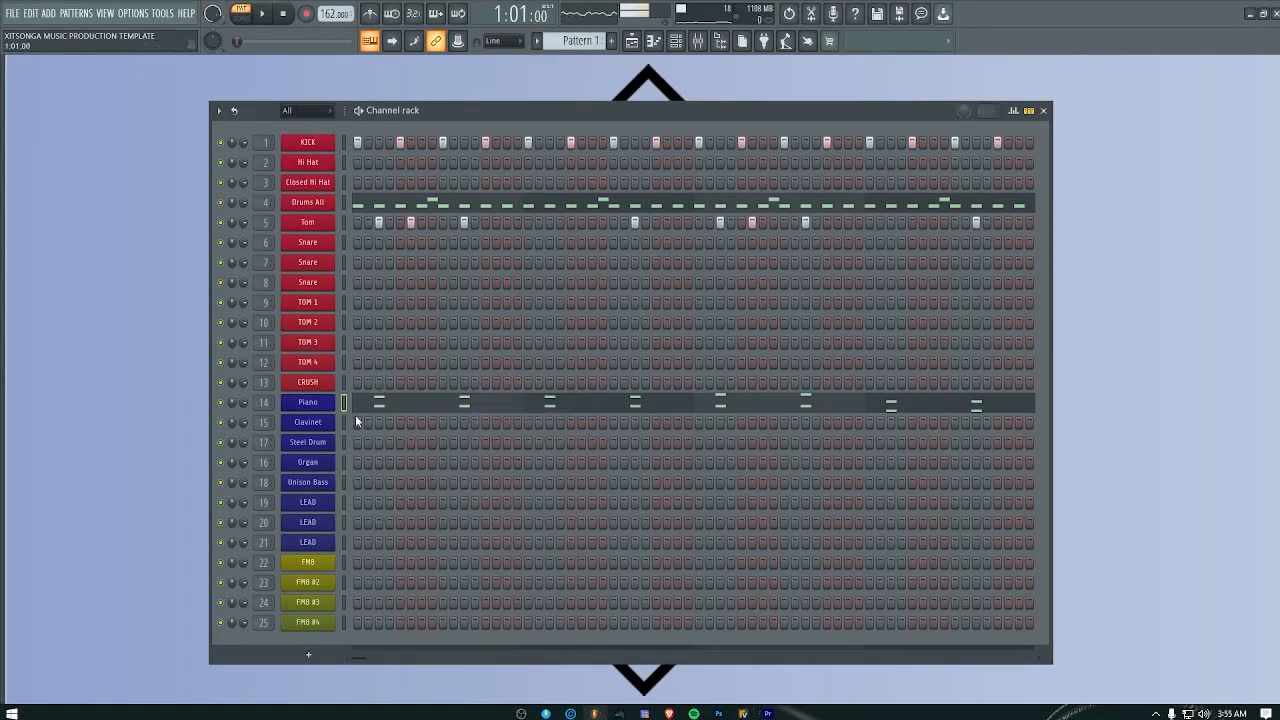
{"action": "right_click", "coordinate": [334, 418]}
{"action": "left_click", "coordinate": [497, 449]}
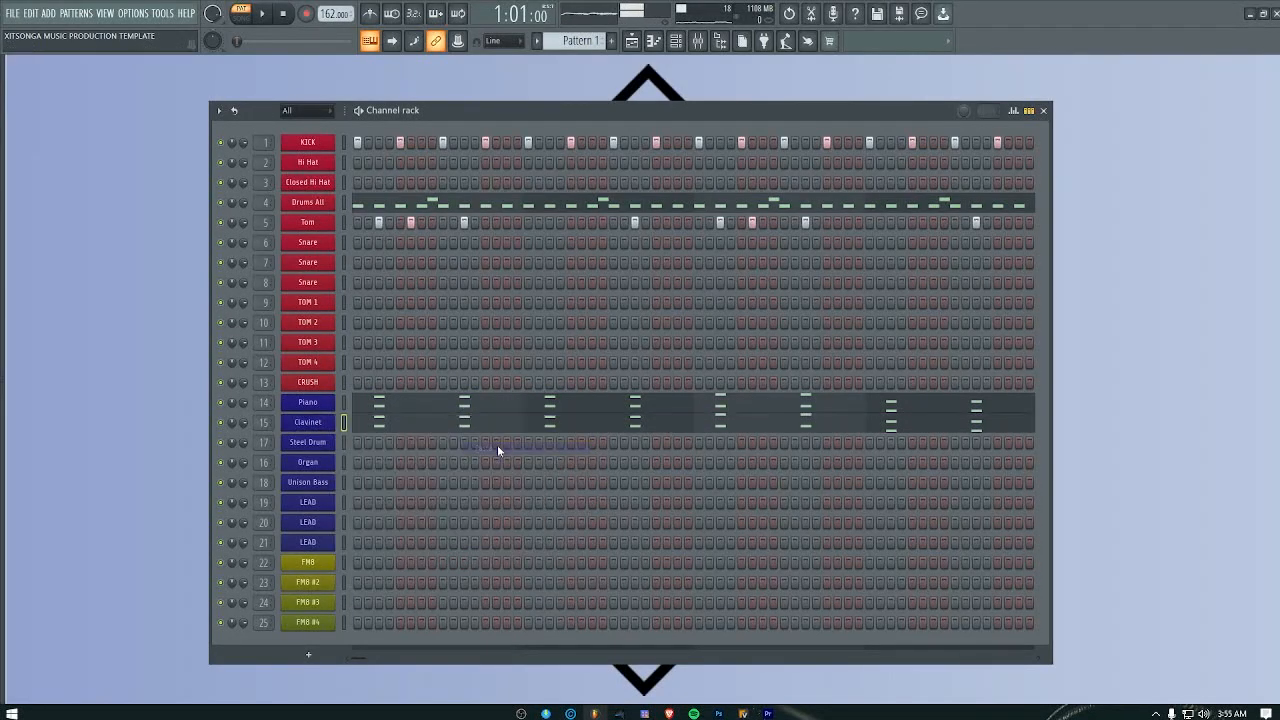
Step: Shift all Clavinet notes four steps later in the piano roll, to steps 7 and 15 of each bar, checking them in playback
{"action": "left_click", "coordinate": [486, 428]}
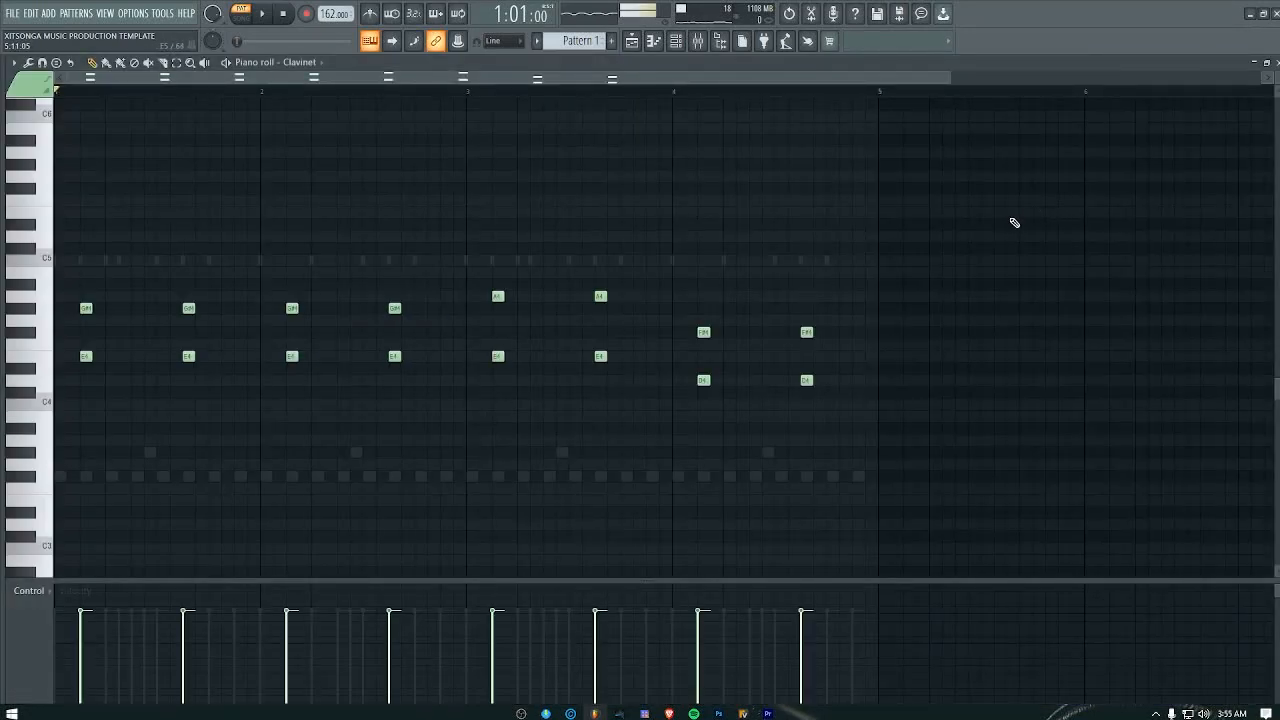
{"action": "left_click_drag", "start_coordinate": [976, 170], "coordinate": [54, 522]}
{"action": "left_click_drag", "start_coordinate": [86, 358], "coordinate": [122, 357]}
{"action": "key", "text": "space"}
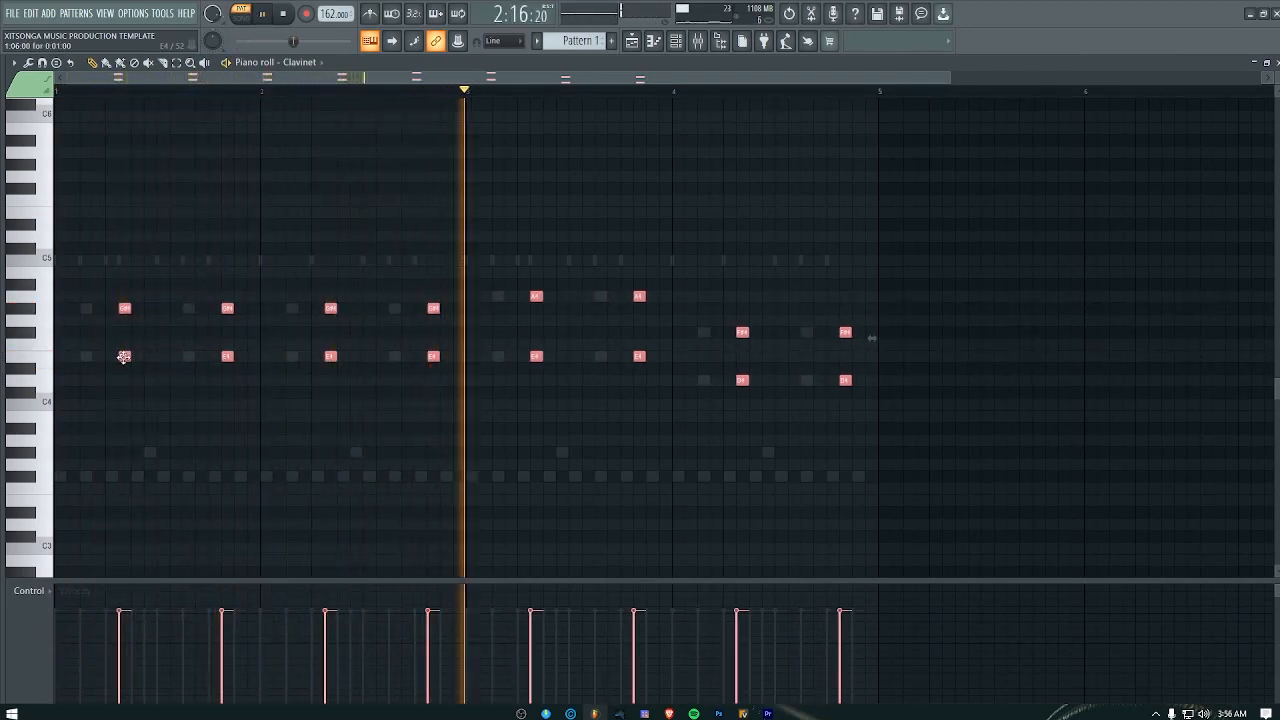
{"action": "key", "text": "space"}
{"action": "left_click_drag", "start_coordinate": [118, 357], "coordinate": [140, 356]}
{"action": "key", "text": "space"}
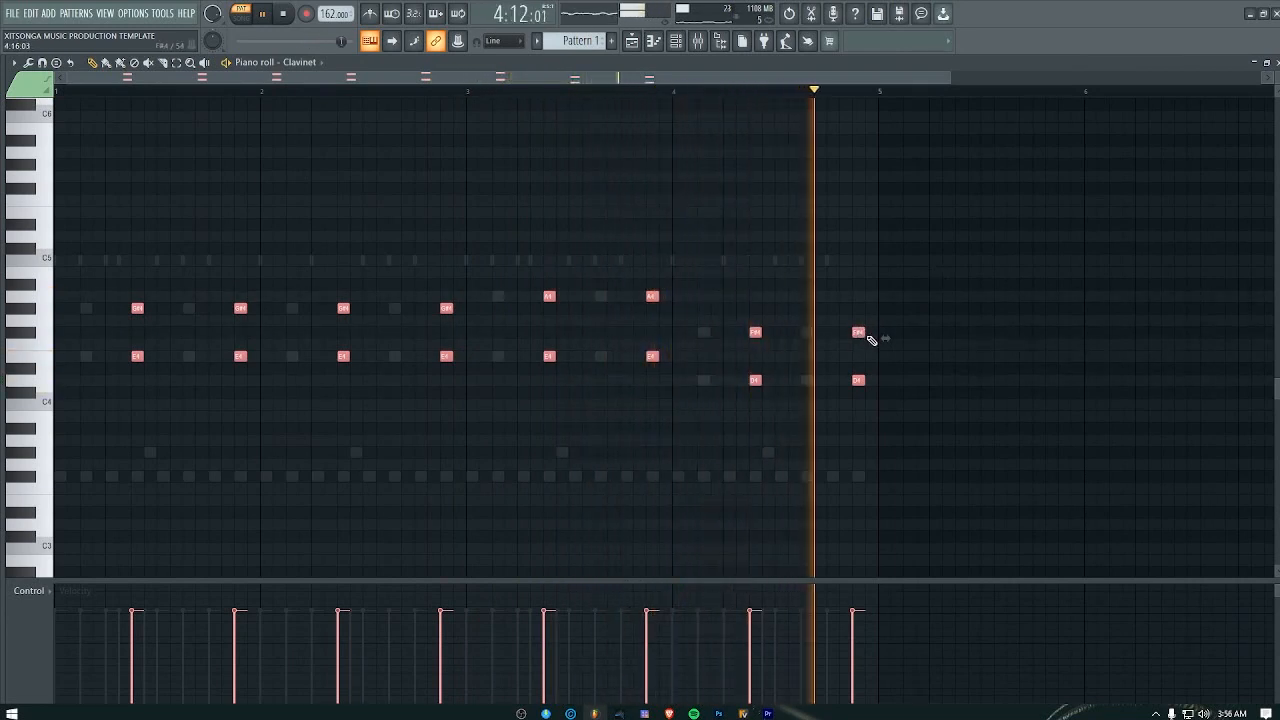
Step: Shorten all the Clavinet notes to short stabs and raise them one octave above the Piano chords
{"action": "left_click_drag", "start_coordinate": [859, 337], "coordinate": [855, 337]}
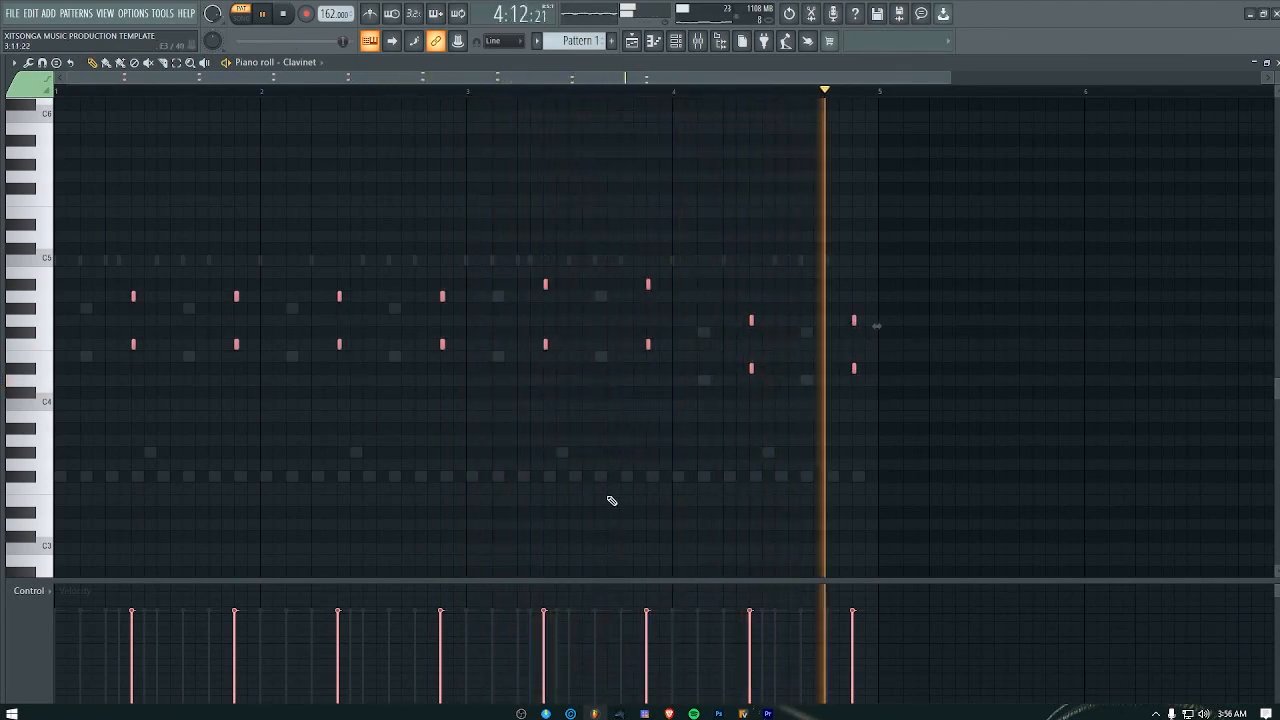
{"action": "key", "text": "ctrl+Up"}
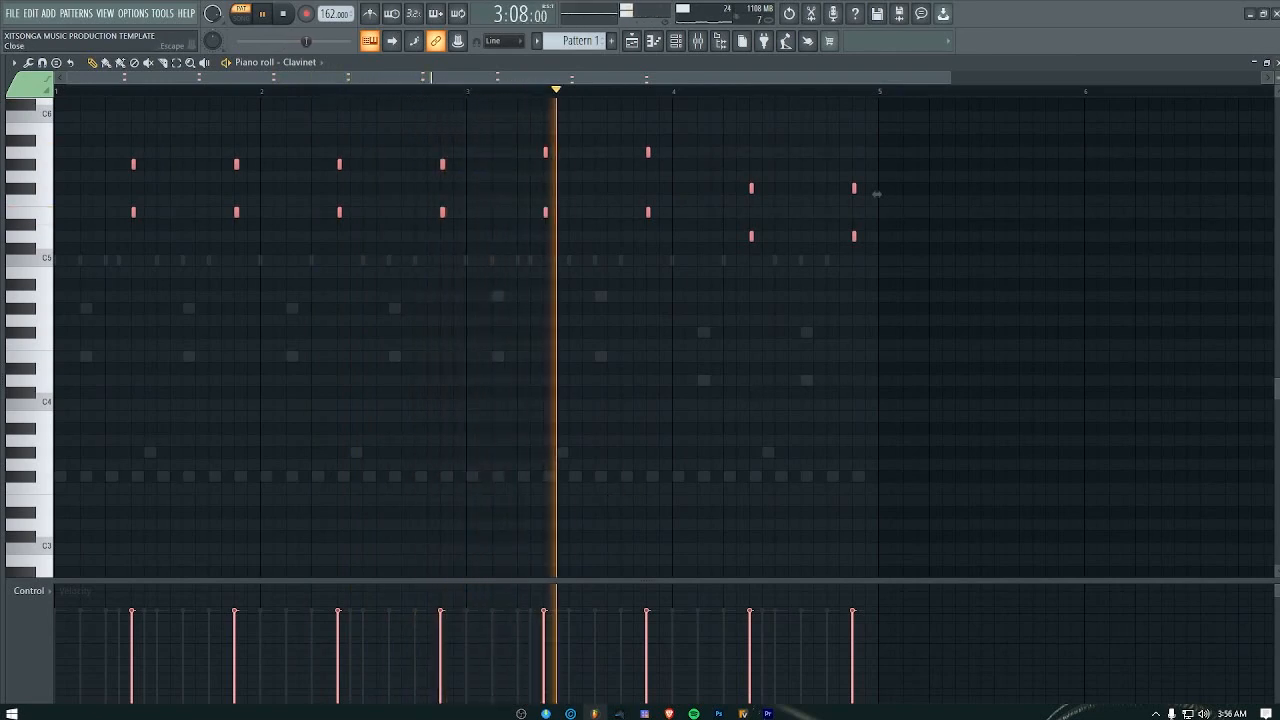
Step: Stop playback and sketch a five-note Steel Drum melody alternating G#5 and E5 from the end of bar 1 through bar 2
{"action": "key", "text": "F6"}
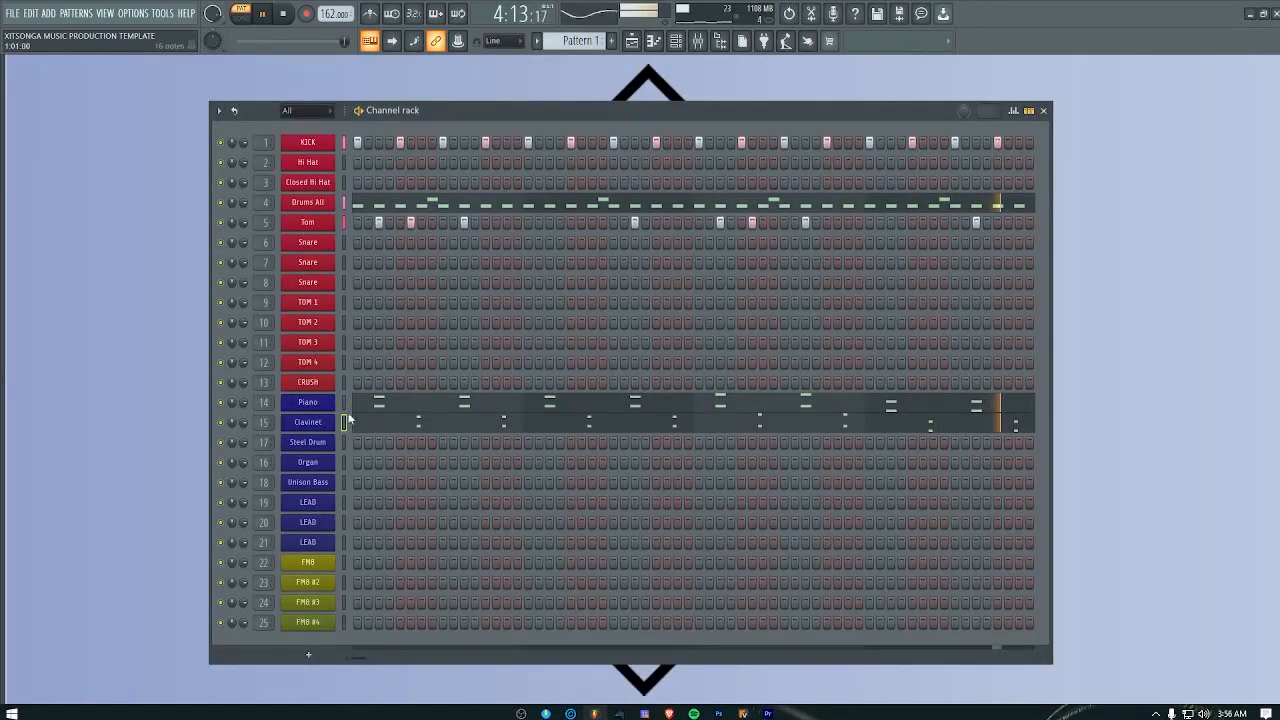
{"action": "key", "text": "space"}
{"action": "right_click", "coordinate": [311, 447]}
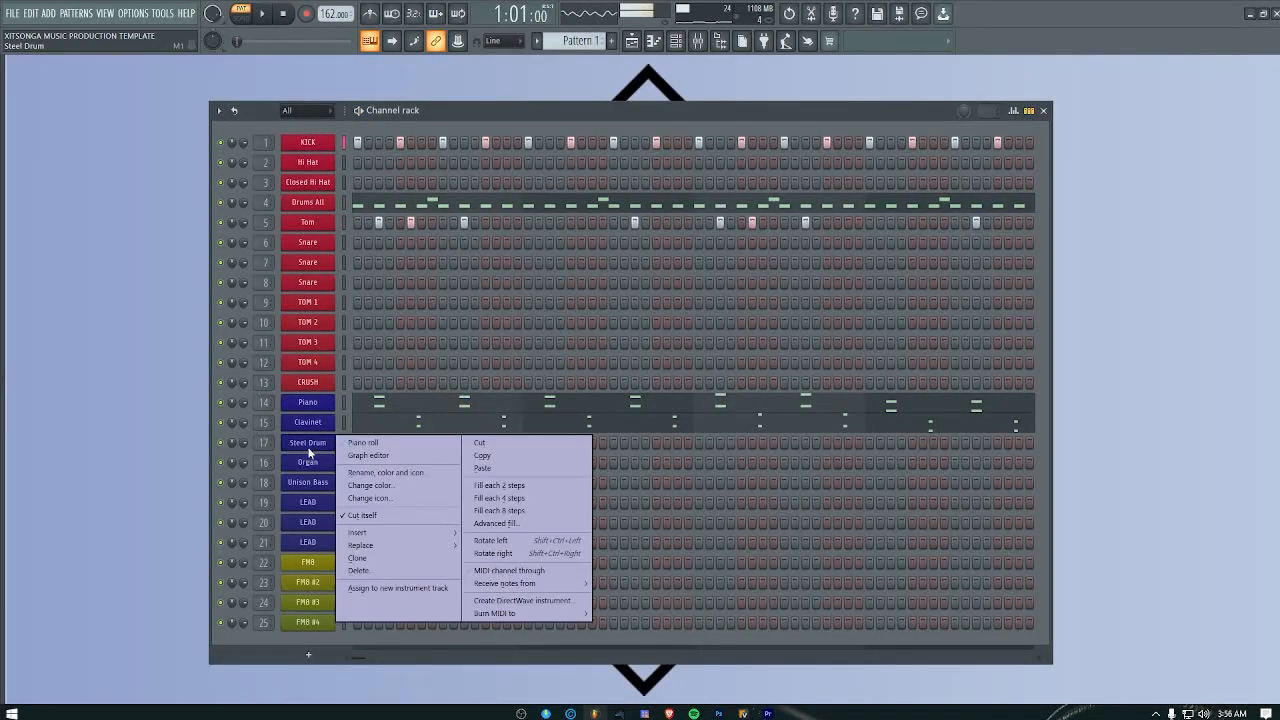
{"action": "left_click", "coordinate": [368, 443]}
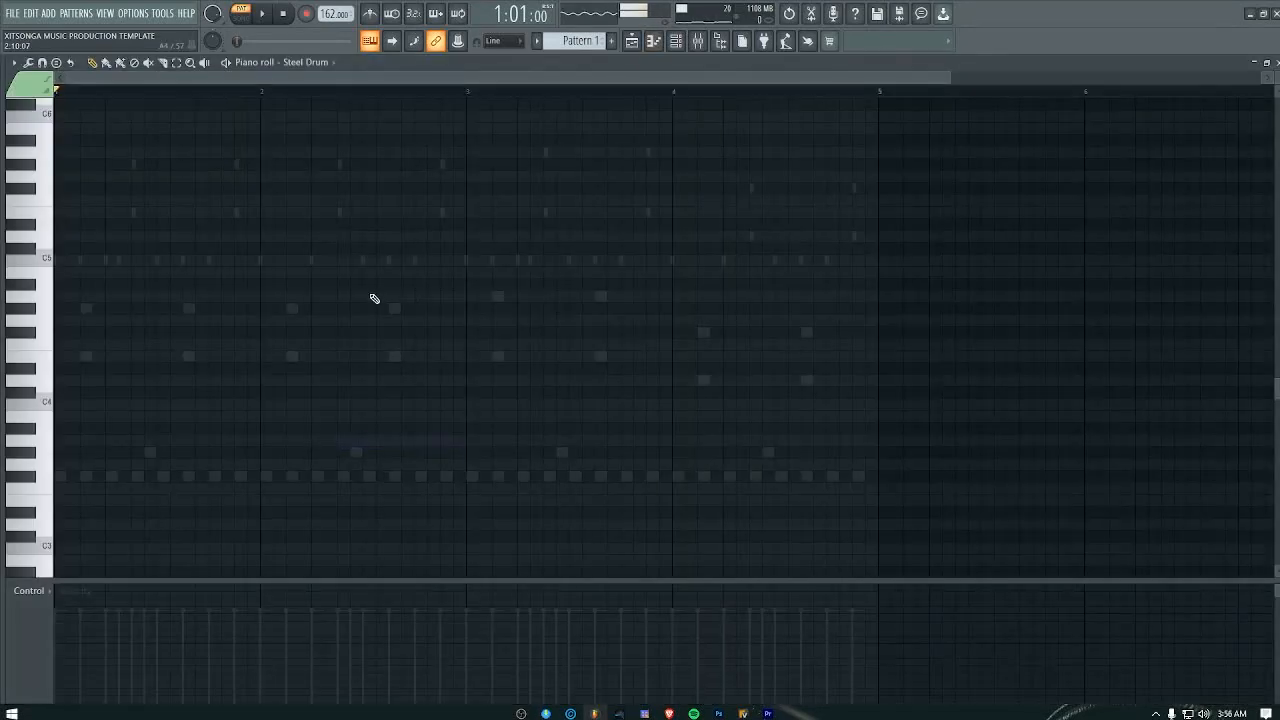
{"action": "left_click", "coordinate": [288, 310]}
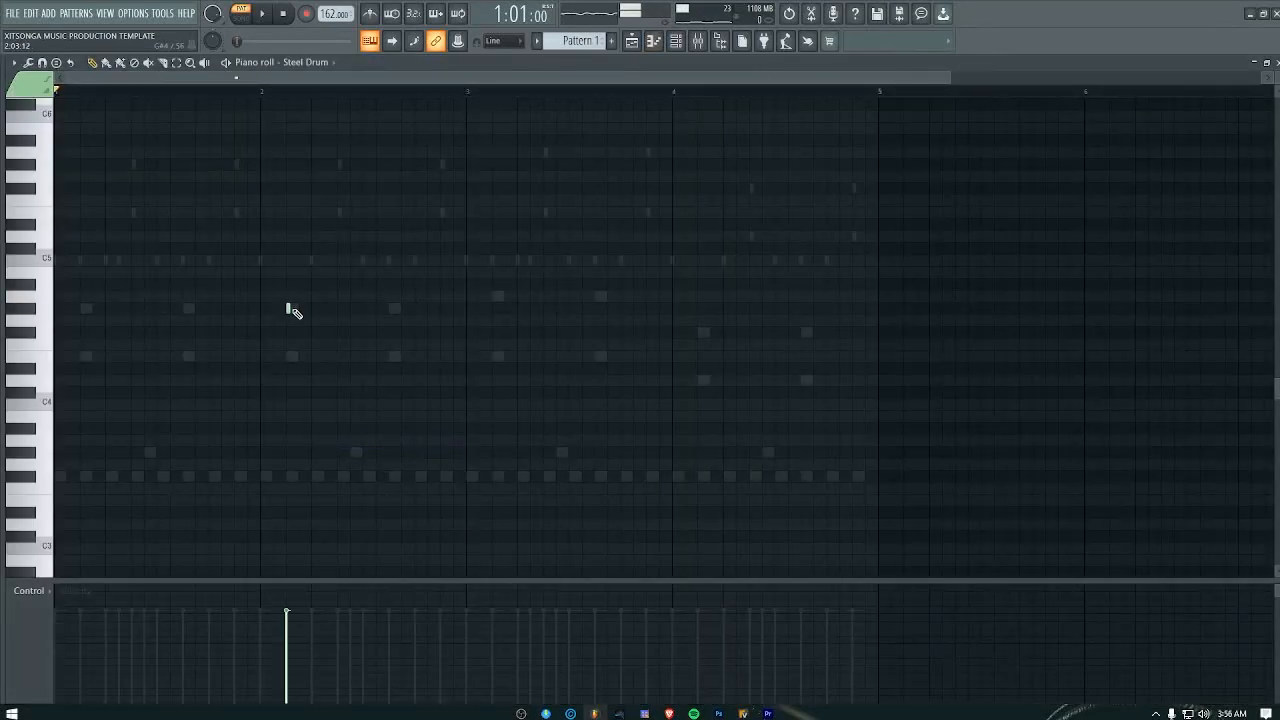
{"action": "scroll", "coordinate": [297, 240], "scroll_direction": "up", "scroll_amount": 3}
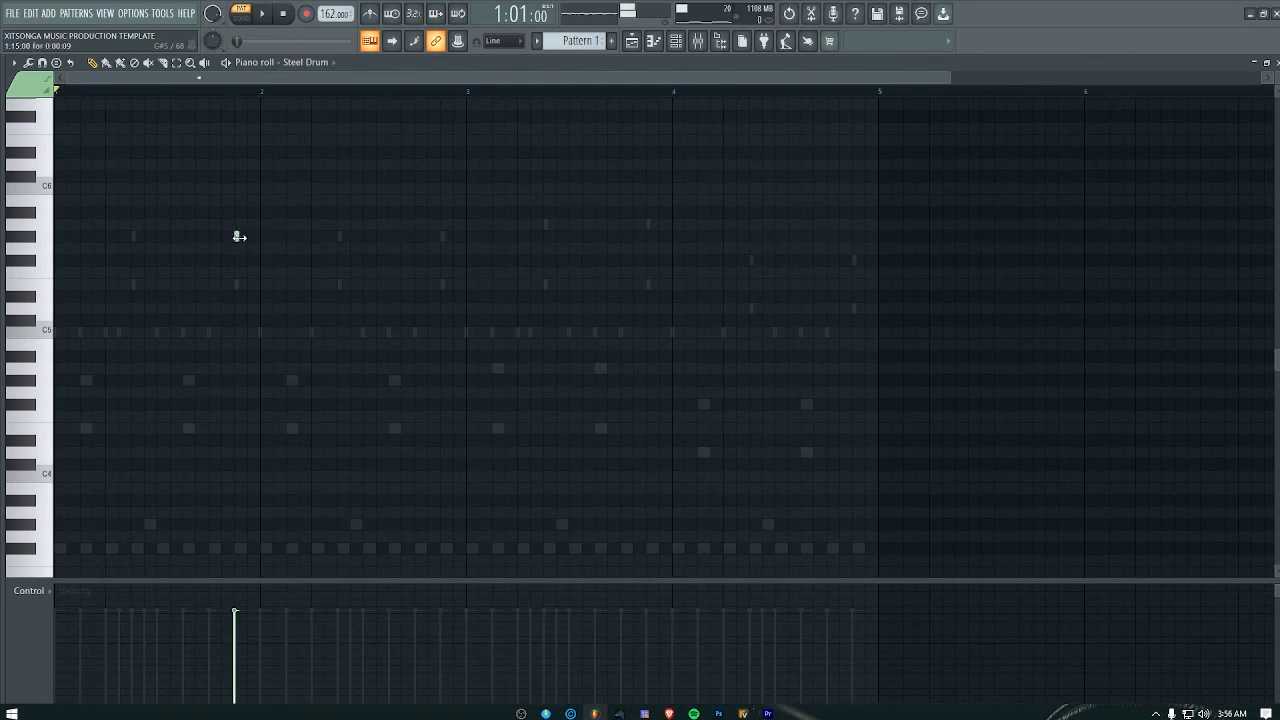
{"action": "left_click_drag", "start_coordinate": [240, 236], "coordinate": [266, 236]}
{"action": "left_click", "coordinate": [280, 284]}
{"action": "left_click", "coordinate": [330, 236]}
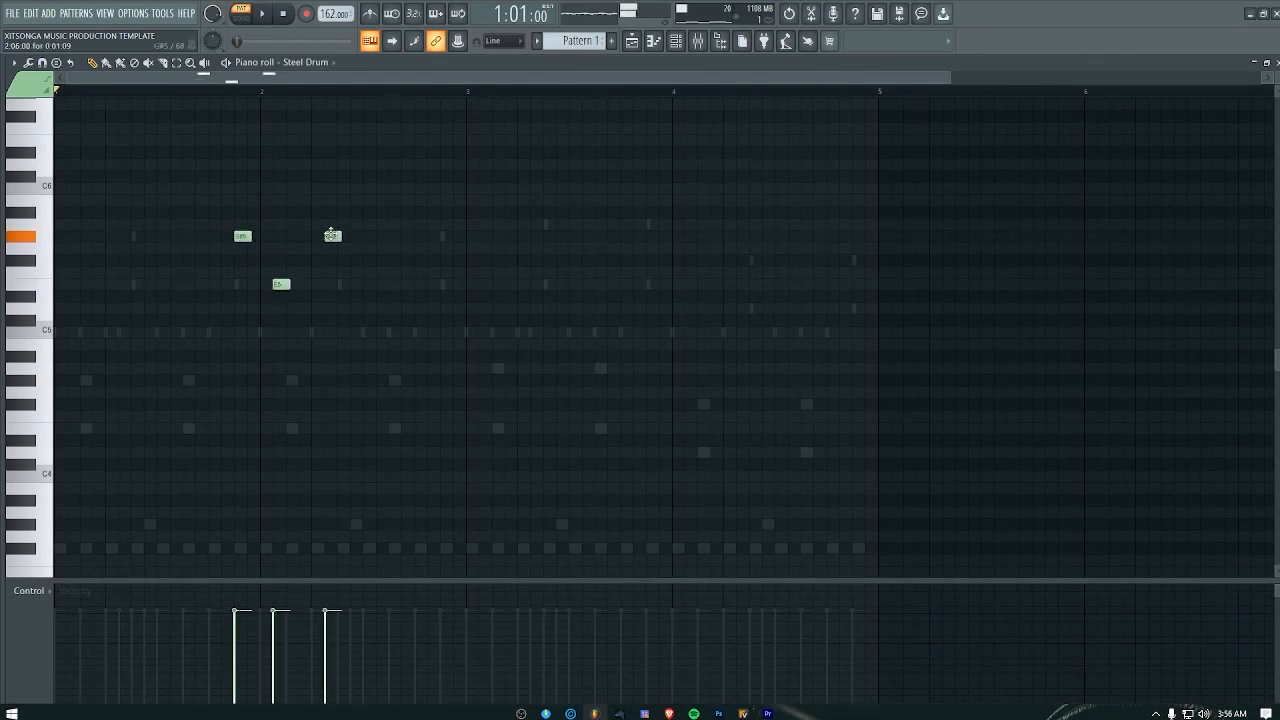
{"action": "left_click", "coordinate": [392, 236]}
{"action": "left_click", "coordinate": [445, 285]}
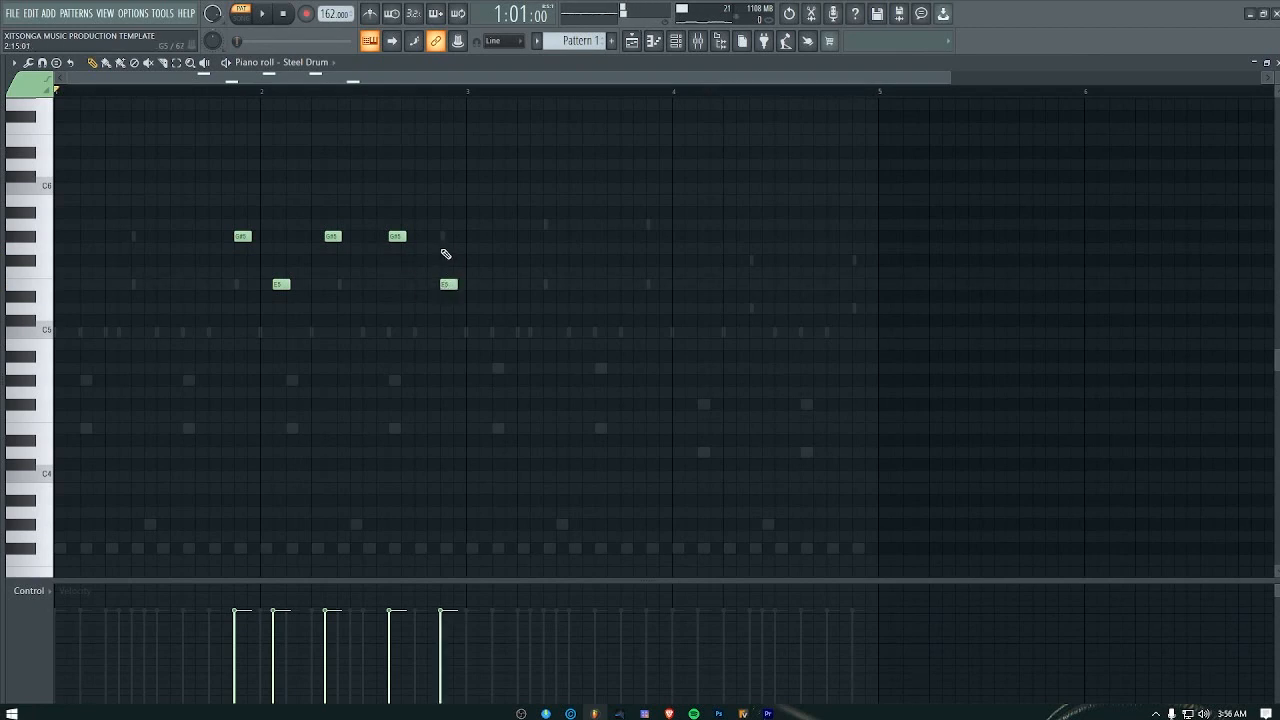
Step: Play back the Steel Drum melody, delete all its notes and close the piano roll
{"action": "key", "text": "space"}
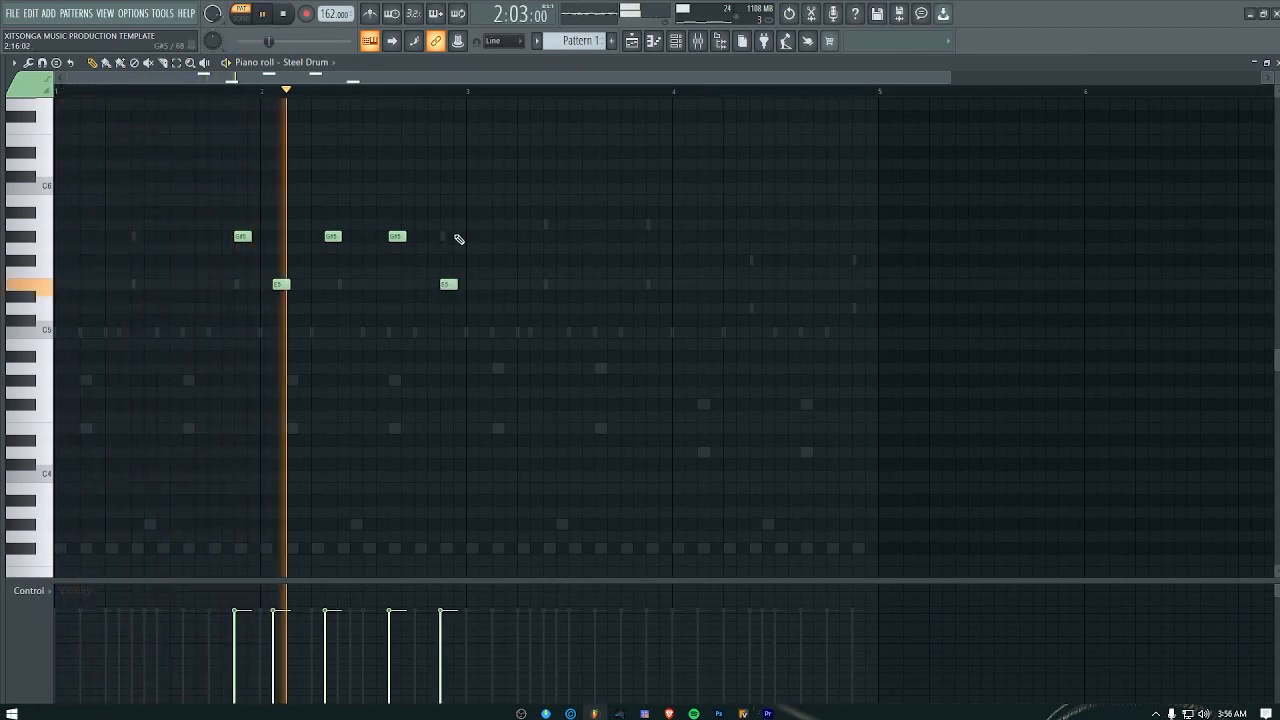
{"action": "key", "text": "space"}
{"action": "right_click", "coordinate": [448, 284]}
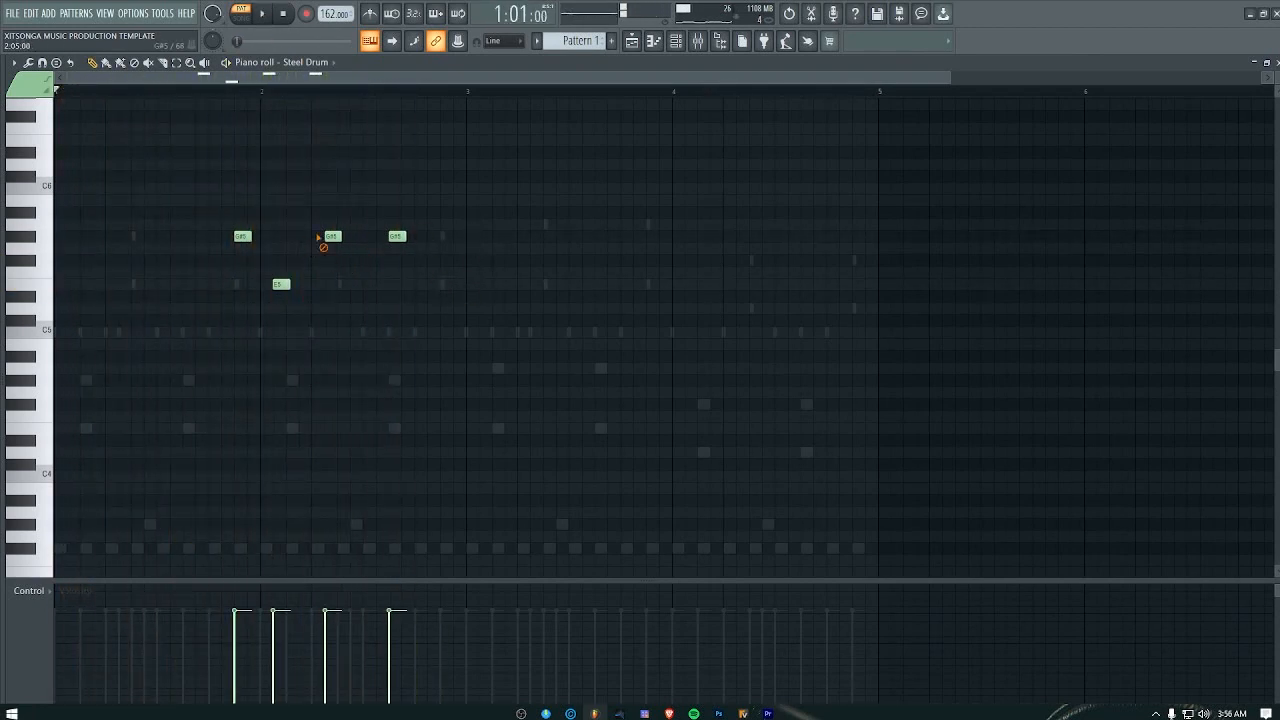
{"action": "right_click", "coordinate": [330, 237]}
{"action": "right_click", "coordinate": [397, 236]}
{"action": "right_click", "coordinate": [281, 284]}
{"action": "right_click", "coordinate": [242, 236]}
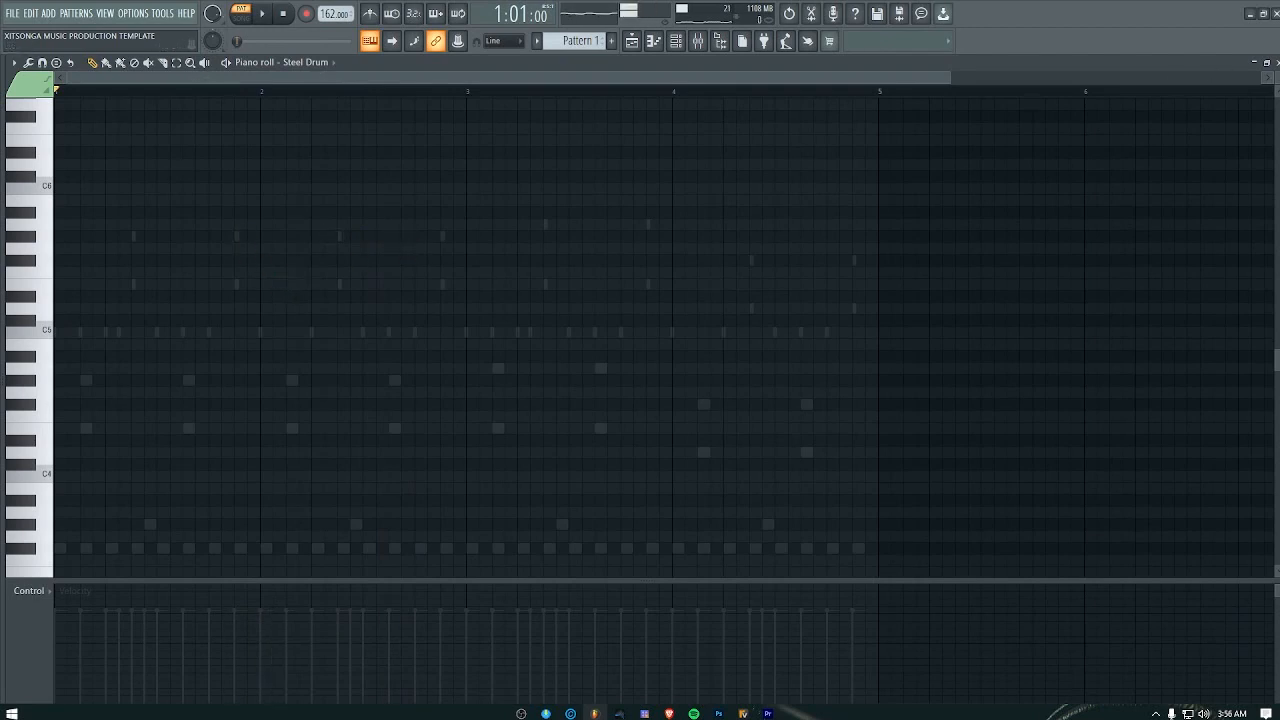
{"action": "left_click", "coordinate": [1276, 62]}
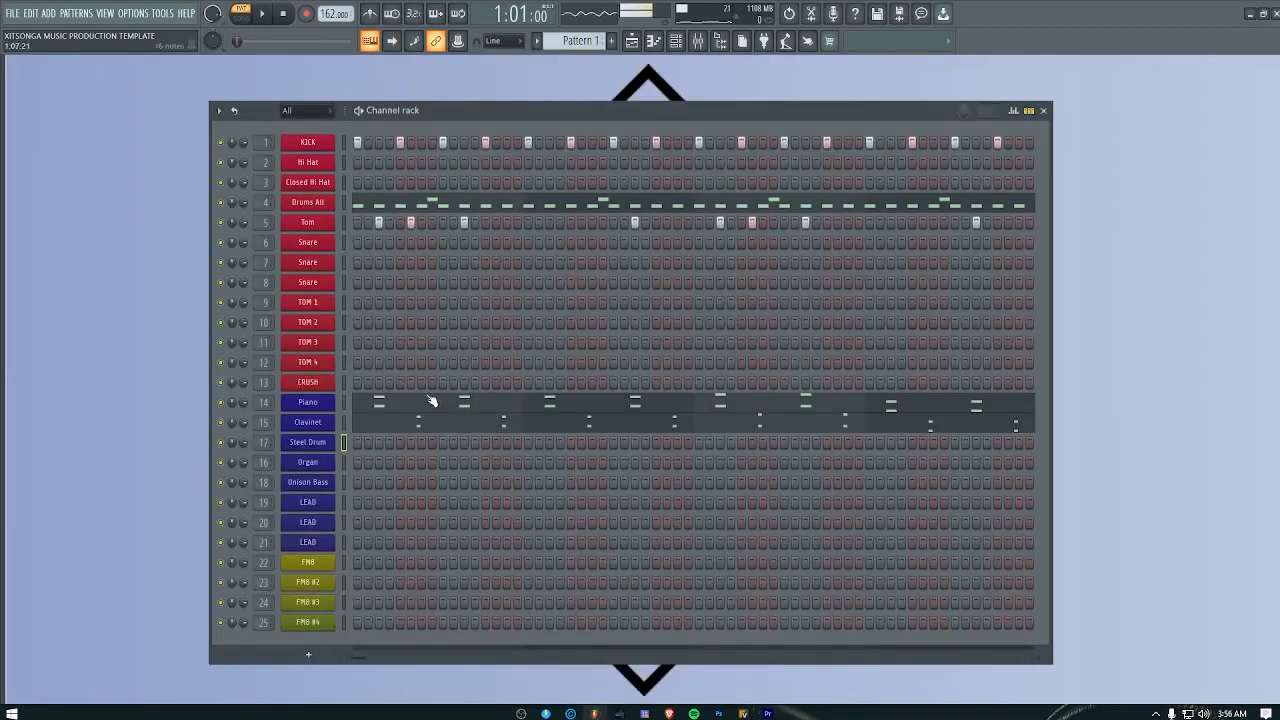
Step: Open the Organ channel's instrument, audition a few notes and close it
{"action": "left_click", "coordinate": [318, 465]}
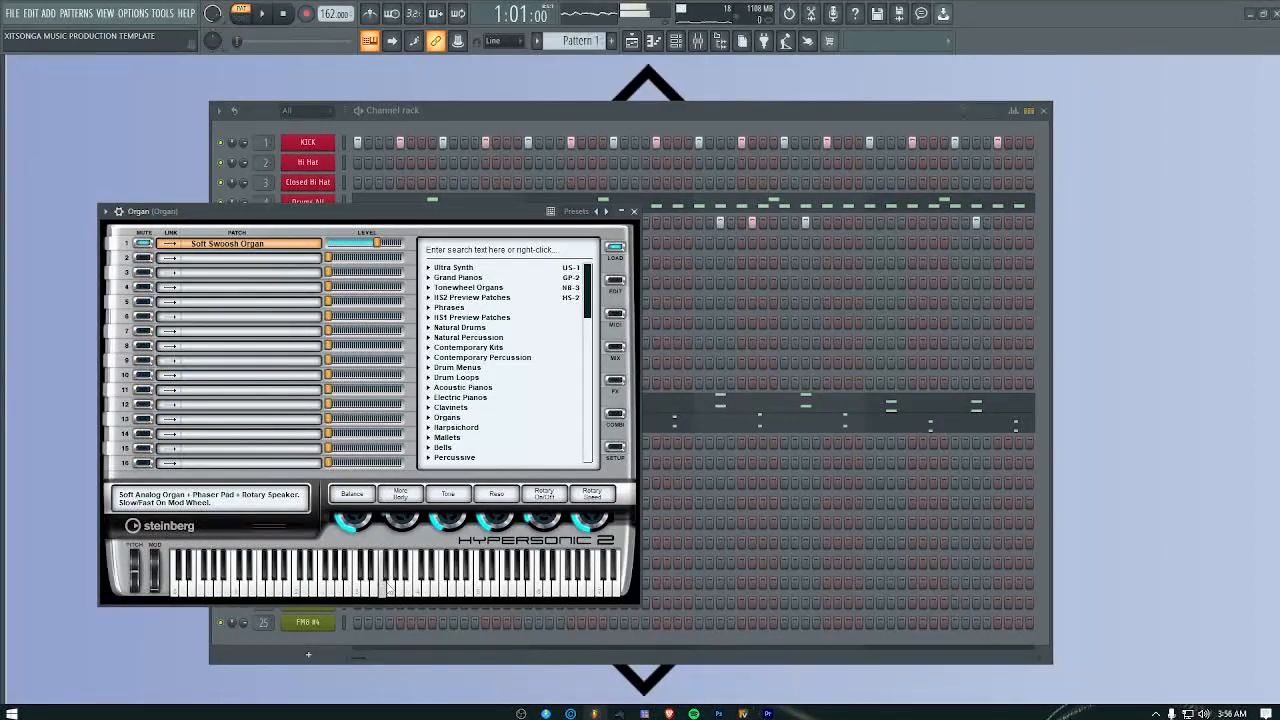
{"action": "left_click", "coordinate": [297, 588]}
{"action": "left_click", "coordinate": [365, 588]}
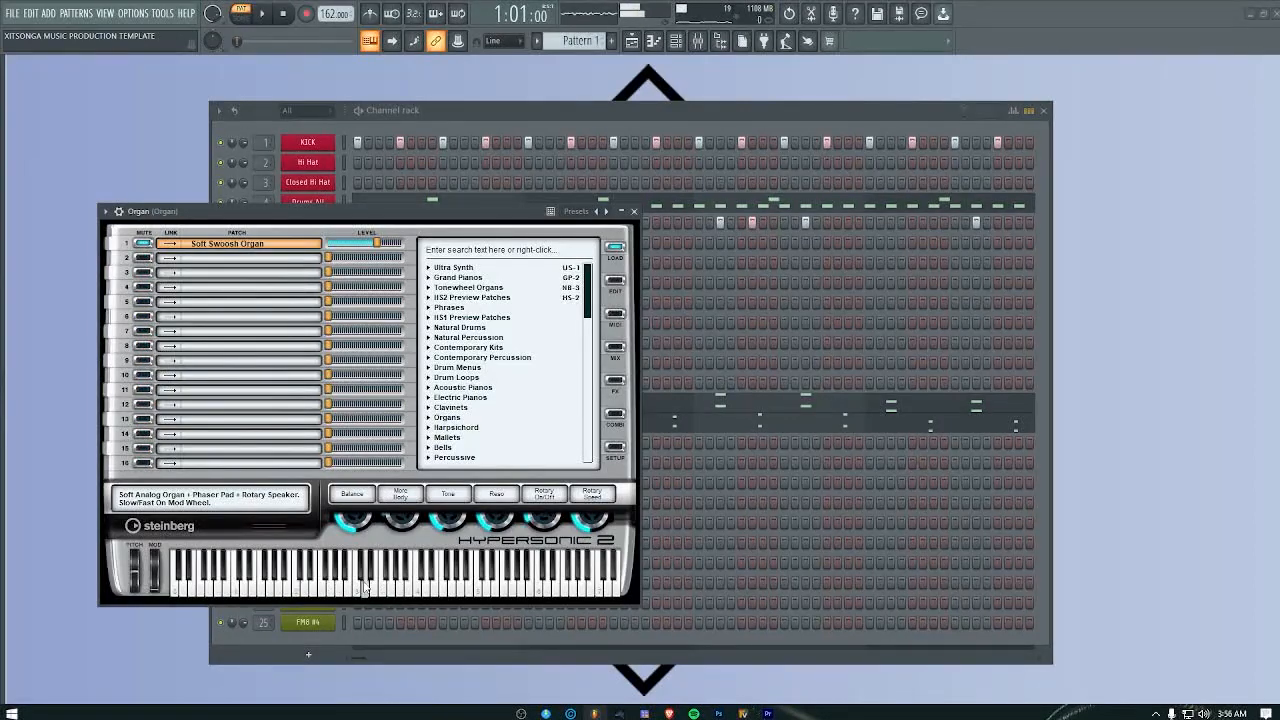
{"action": "left_click", "coordinate": [633, 211]}
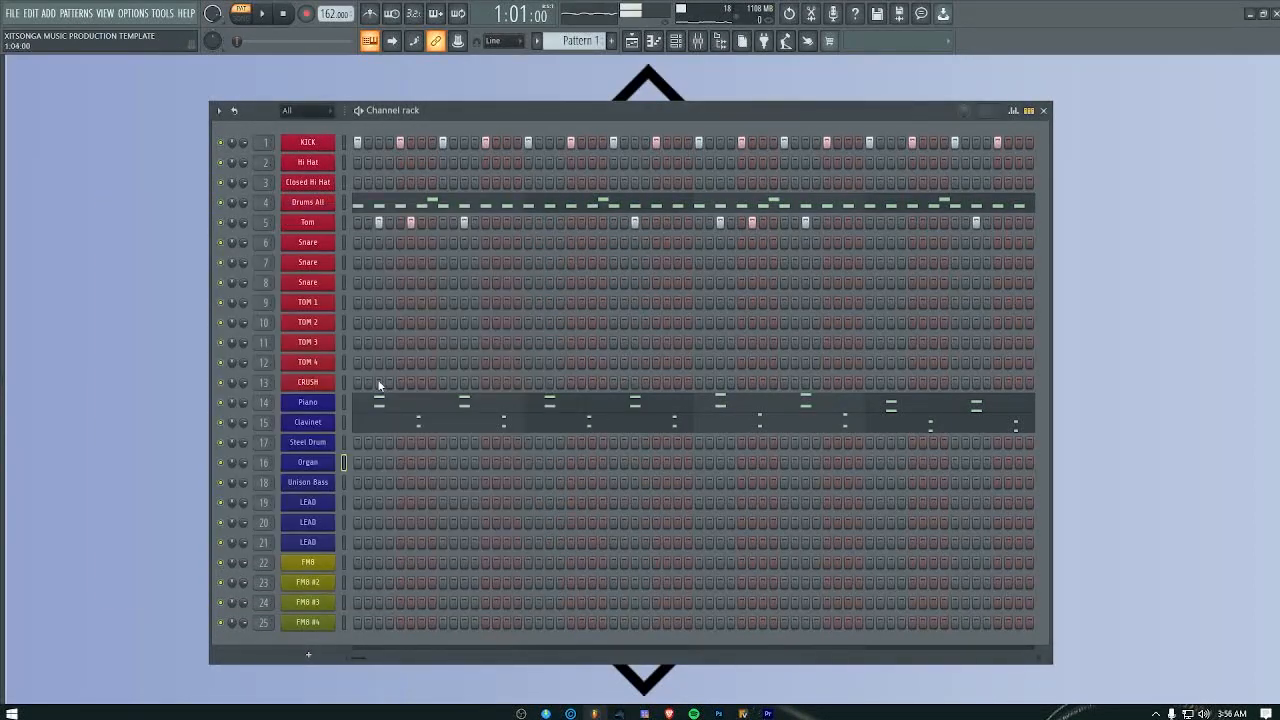
Step: Look over the Unison Bass channel's piano roll and its Polysix synth settings
{"action": "right_click", "coordinate": [309, 481]}
{"action": "left_click", "coordinate": [371, 486]}
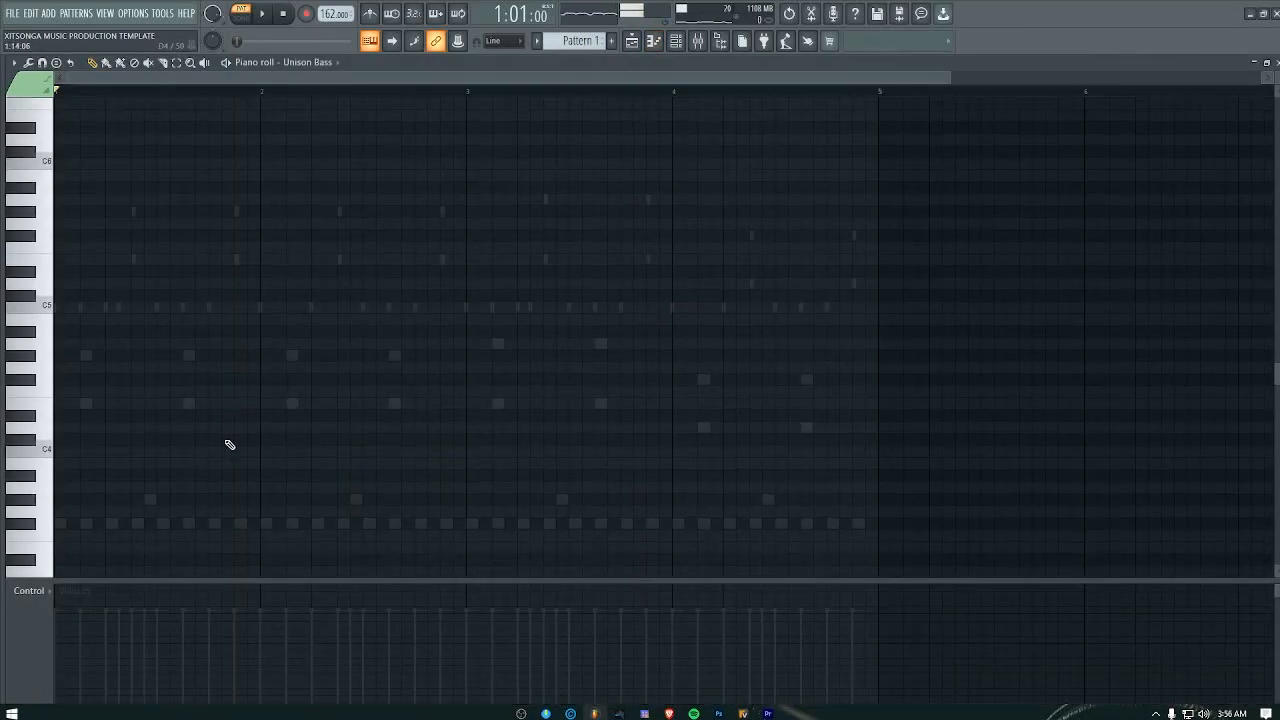
{"action": "scroll", "coordinate": [229, 444], "scroll_direction": "down", "scroll_amount": 2}
{"action": "left_click", "coordinate": [1277, 62]}
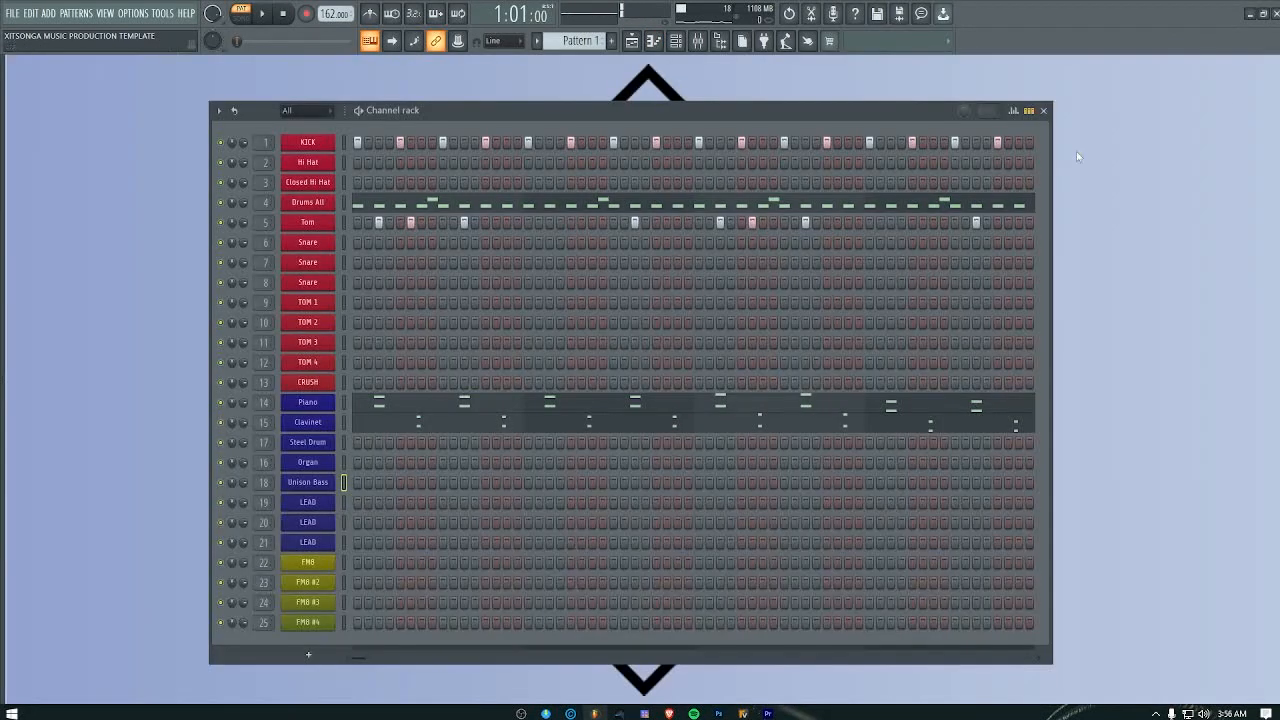
{"action": "left_click", "coordinate": [318, 484]}
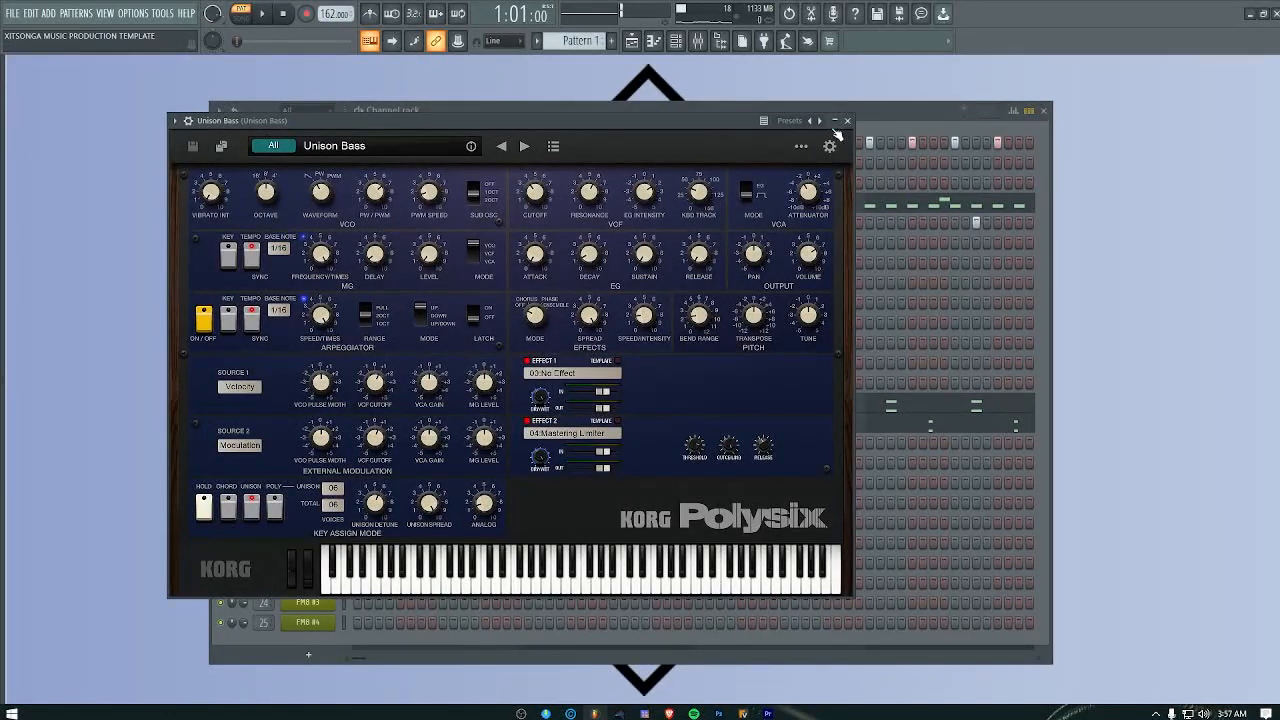
{"action": "left_click", "coordinate": [846, 121]}
Step: In the Unison Bass piano roll, draw a two-bar E4 note from step 3 of bar 1 to step 3 of bar 3
{"action": "right_click", "coordinate": [314, 487]}
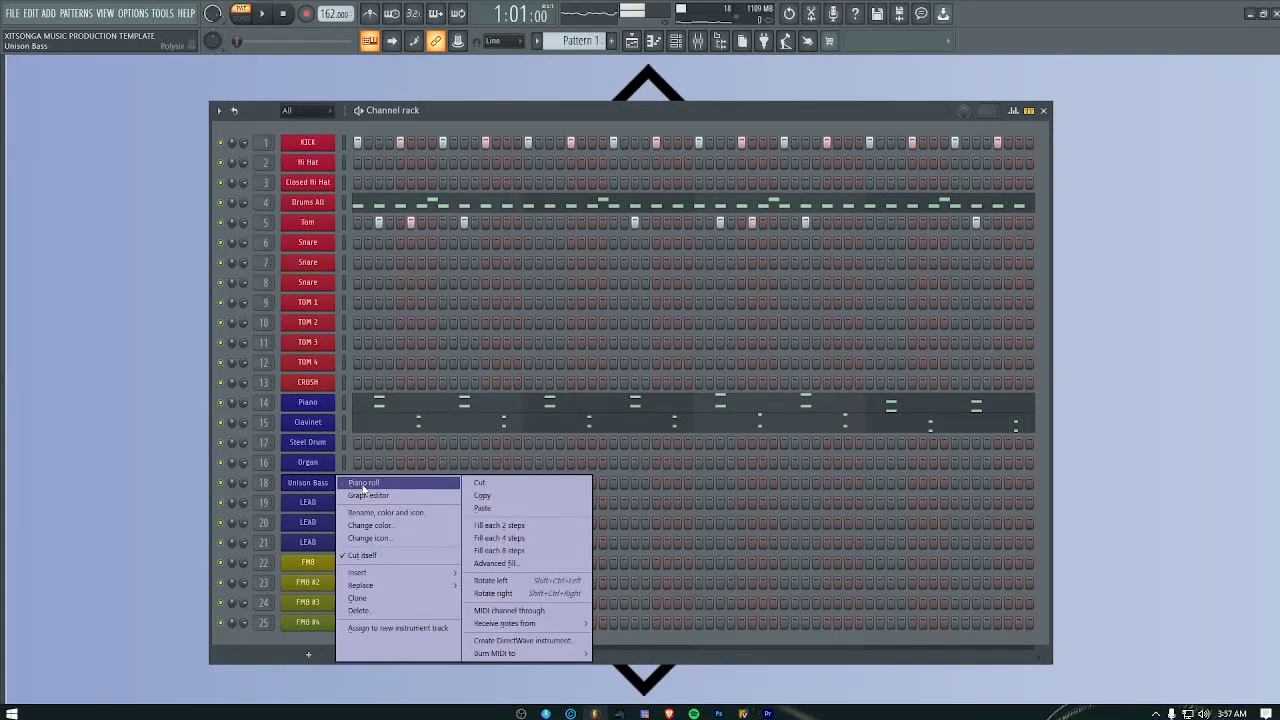
{"action": "left_click", "coordinate": [364, 484]}
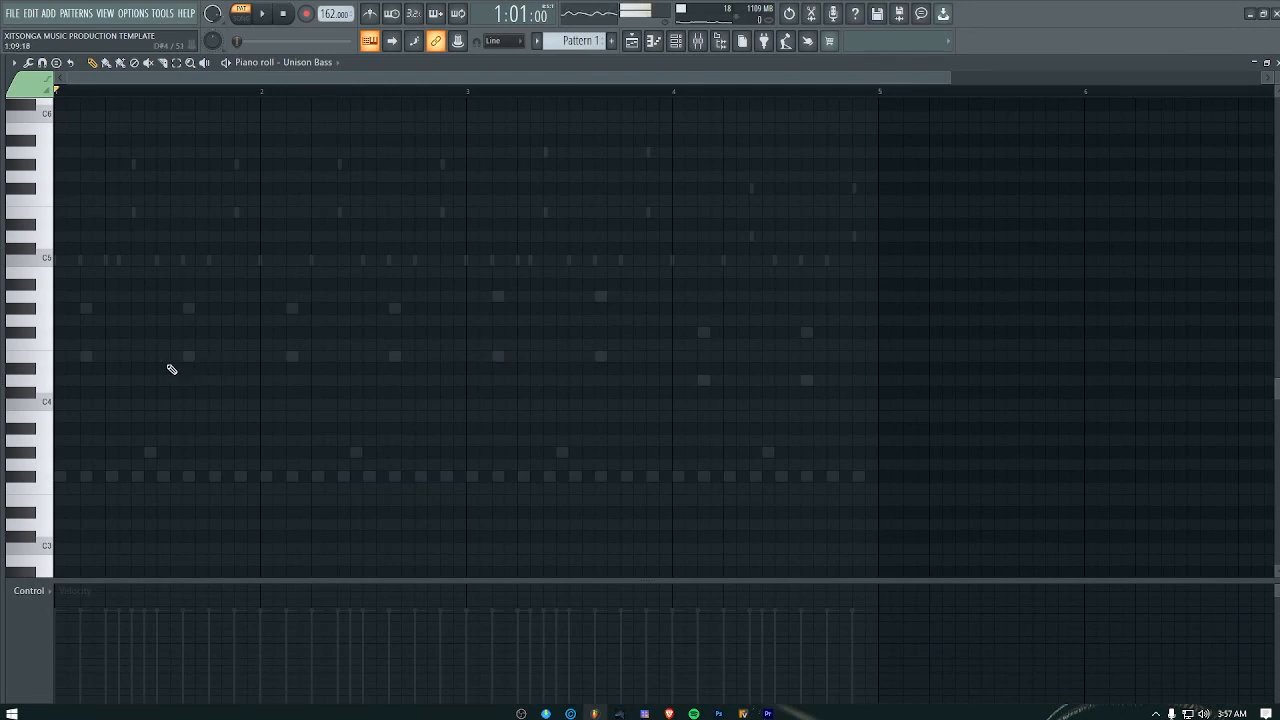
{"action": "mouse_move", "coordinate": [145, 369]}
{"action": "left_mouse_down"}
{"action": "mouse_move", "coordinate": [92, 357]}
{"action": "mouse_move", "coordinate": [494, 359]}
{"action": "left_mouse_up"}
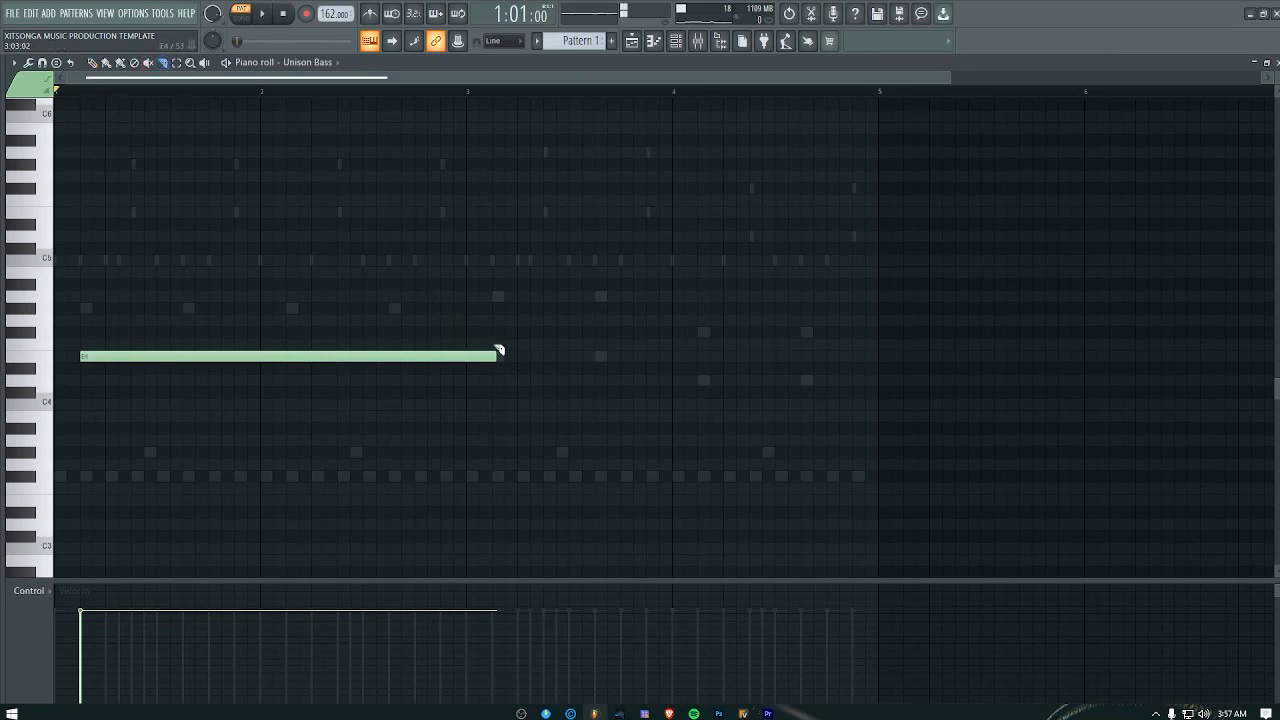
{"action": "left_click_drag", "start_coordinate": [496, 386], "coordinate": [500, 387]}
{"action": "key", "text": "Delete"}
{"action": "left_click", "coordinate": [93, 62]}
Step: Add an A4 bass note directly after the E4 note and shorten it to one bar
{"action": "left_click", "coordinate": [497, 297]}
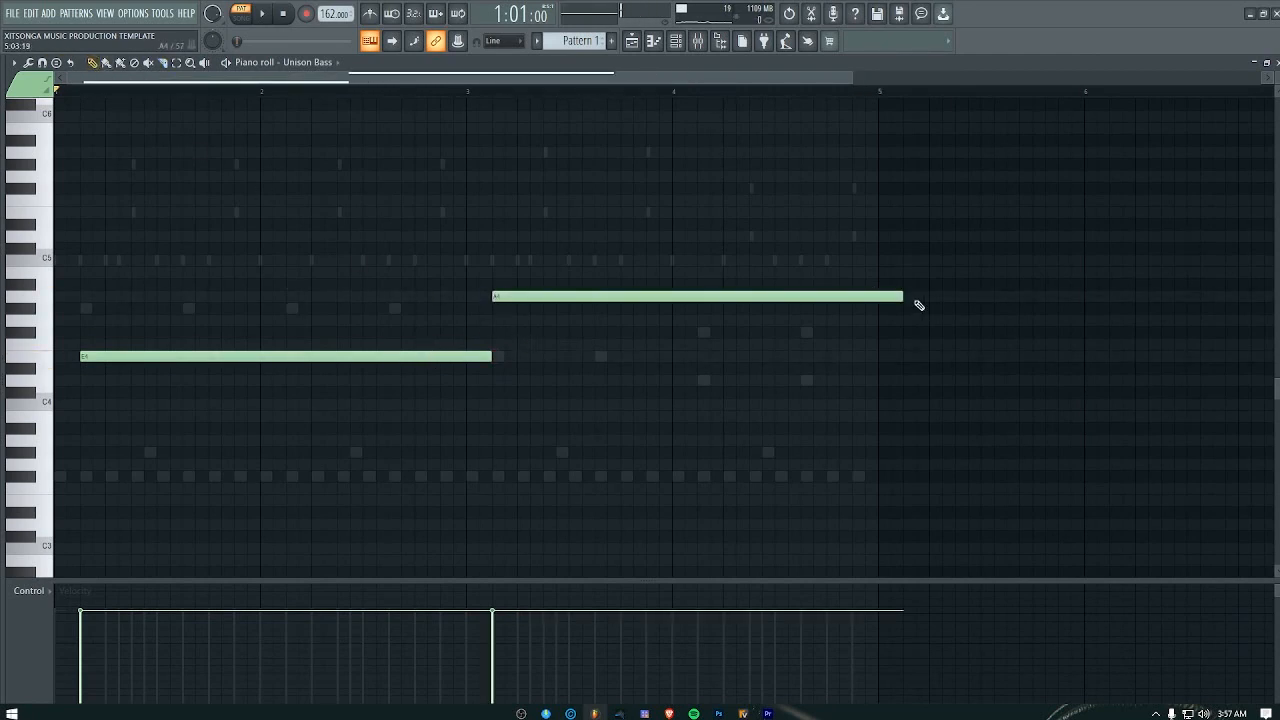
{"action": "left_click", "coordinate": [705, 302]}
{"action": "right_click", "coordinate": [728, 298]}
{"action": "left_click_drag", "start_coordinate": [905, 297], "coordinate": [699, 298]}
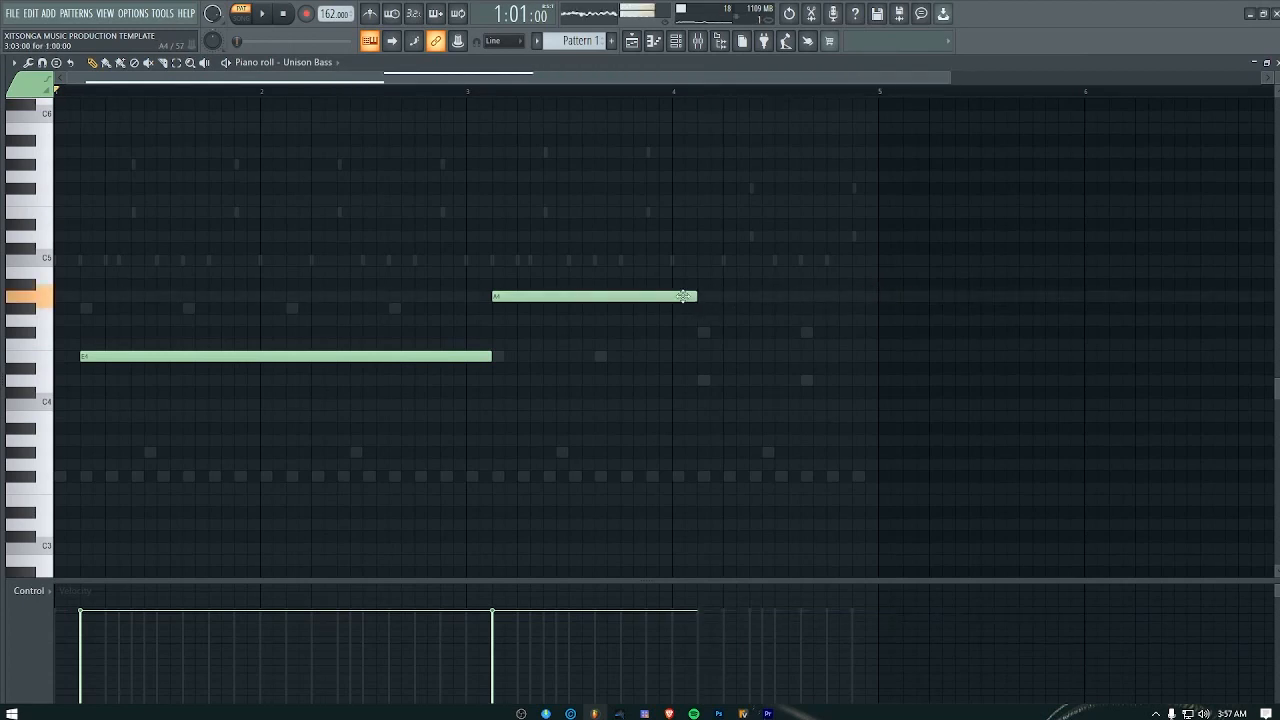
Step: Add an F#4 bass note from step 3 of bar 4 to the bar's end, and a two-step D4 note at the pattern's start
{"action": "left_click", "coordinate": [700, 336]}
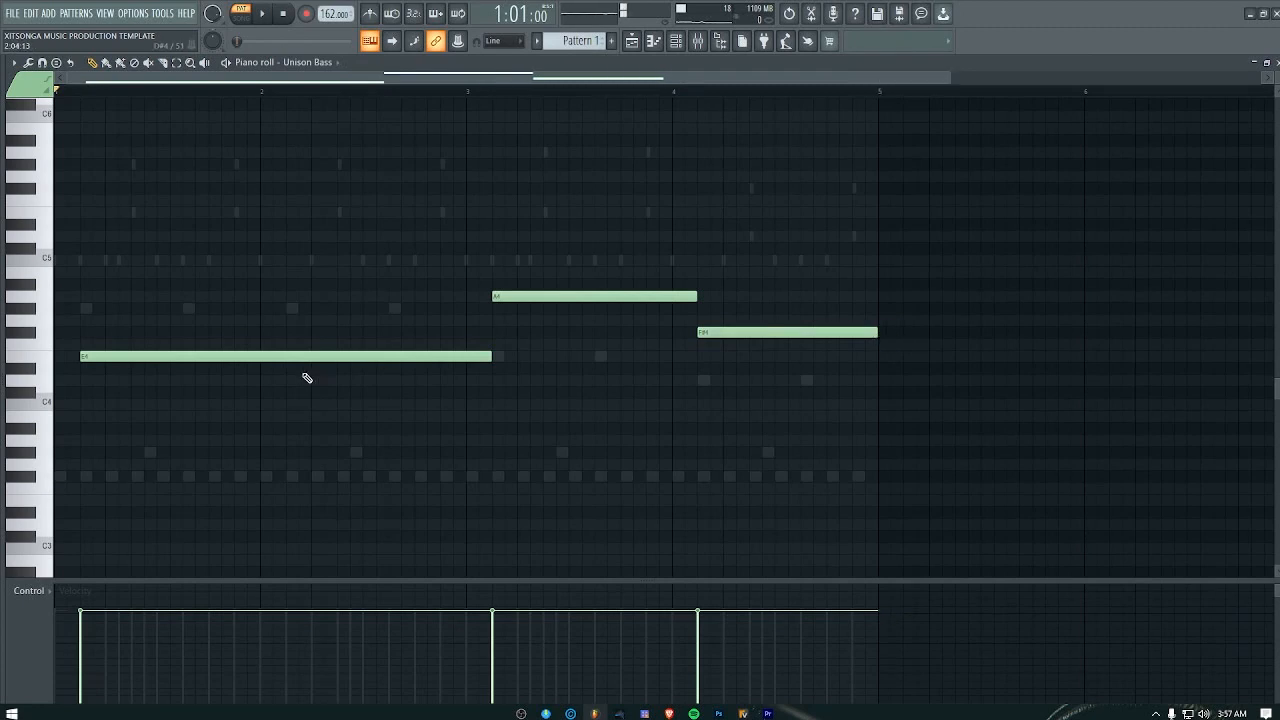
{"action": "left_click_drag", "start_coordinate": [166, 380], "coordinate": [63, 380]}
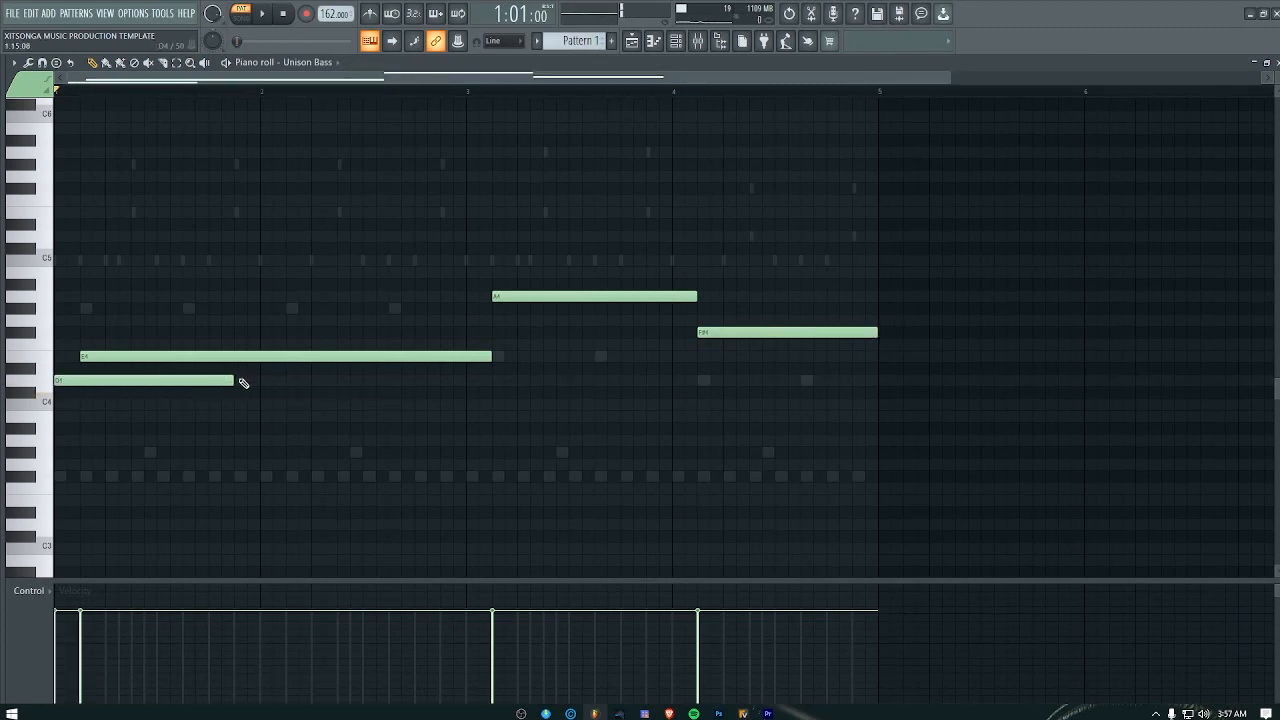
{"action": "left_click_drag", "start_coordinate": [236, 380], "coordinate": [83, 395]}
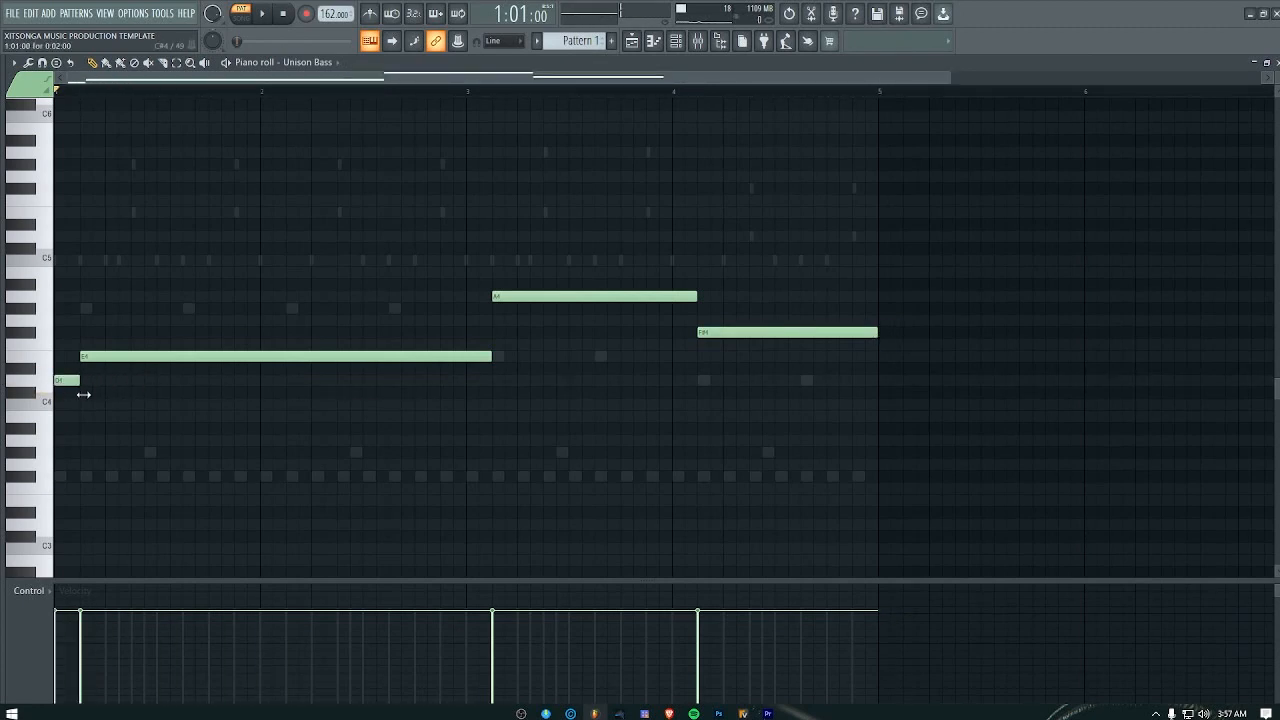
Step: Lower the A4 bass note one octave and move the F#4 note to D4 during playback, then close the piano roll
{"action": "left_click", "coordinate": [537, 296]}
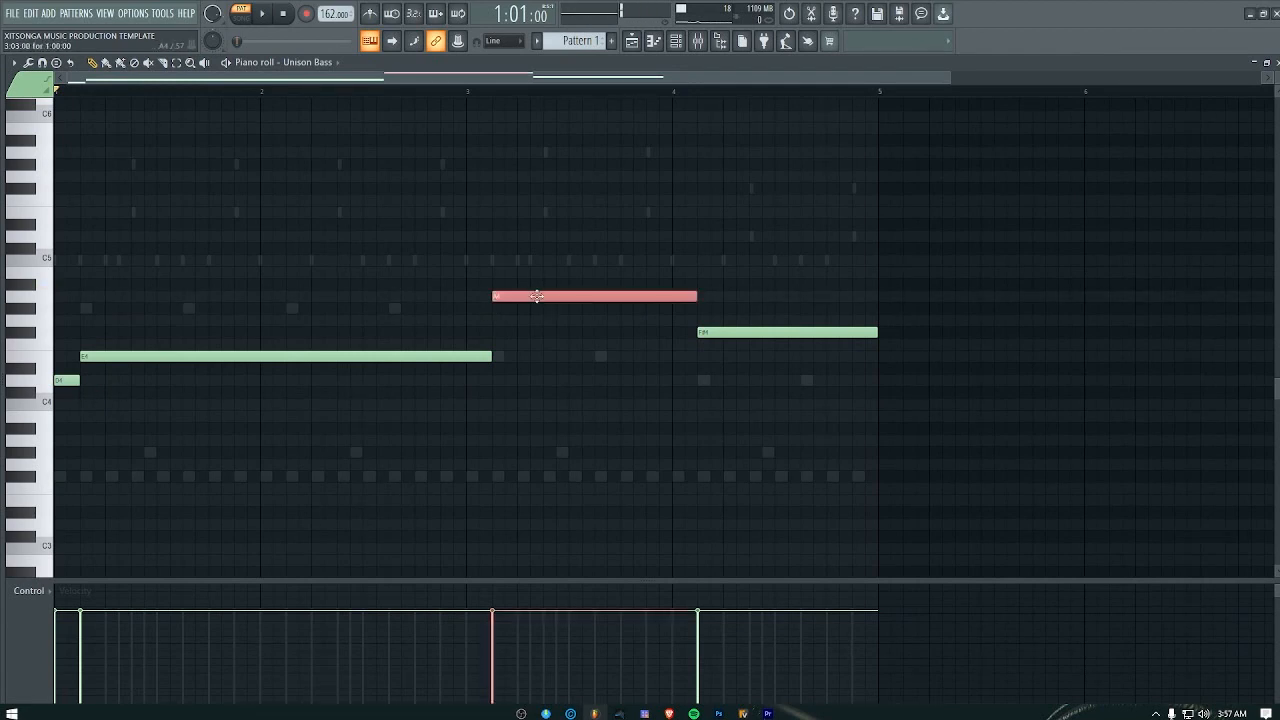
{"action": "key", "text": "ctrl+Down"}
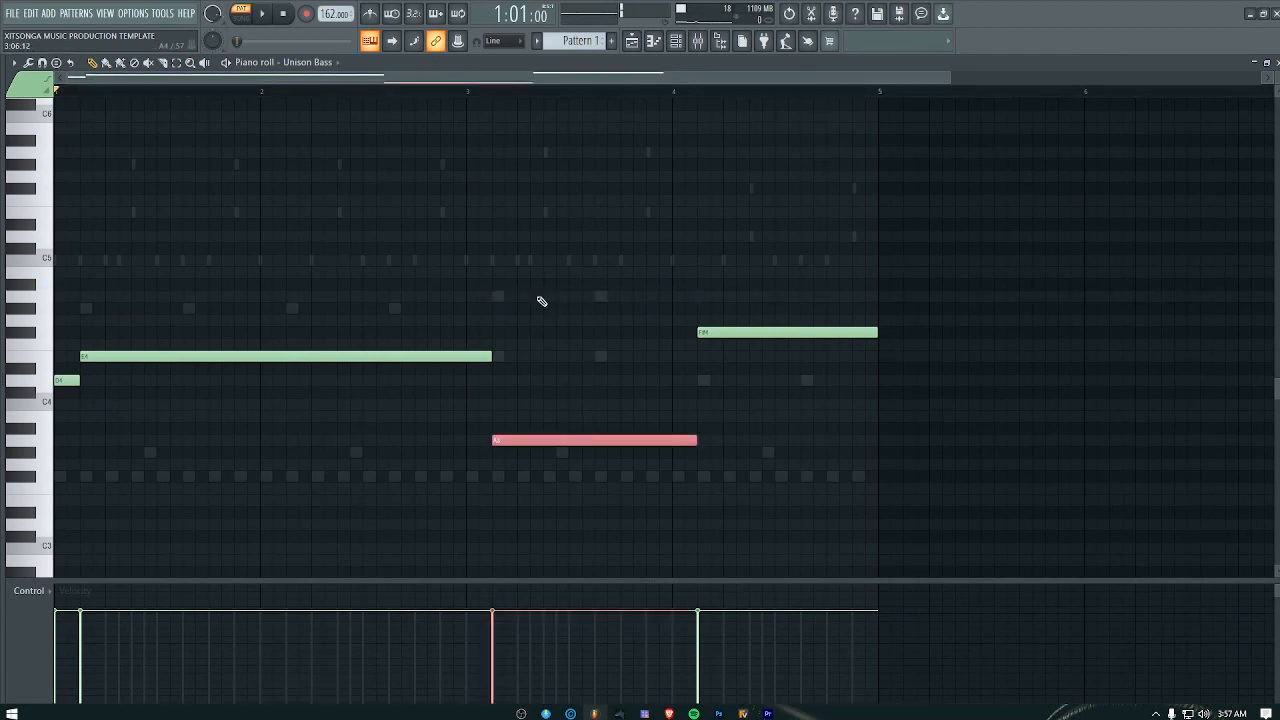
{"action": "key", "text": "space"}
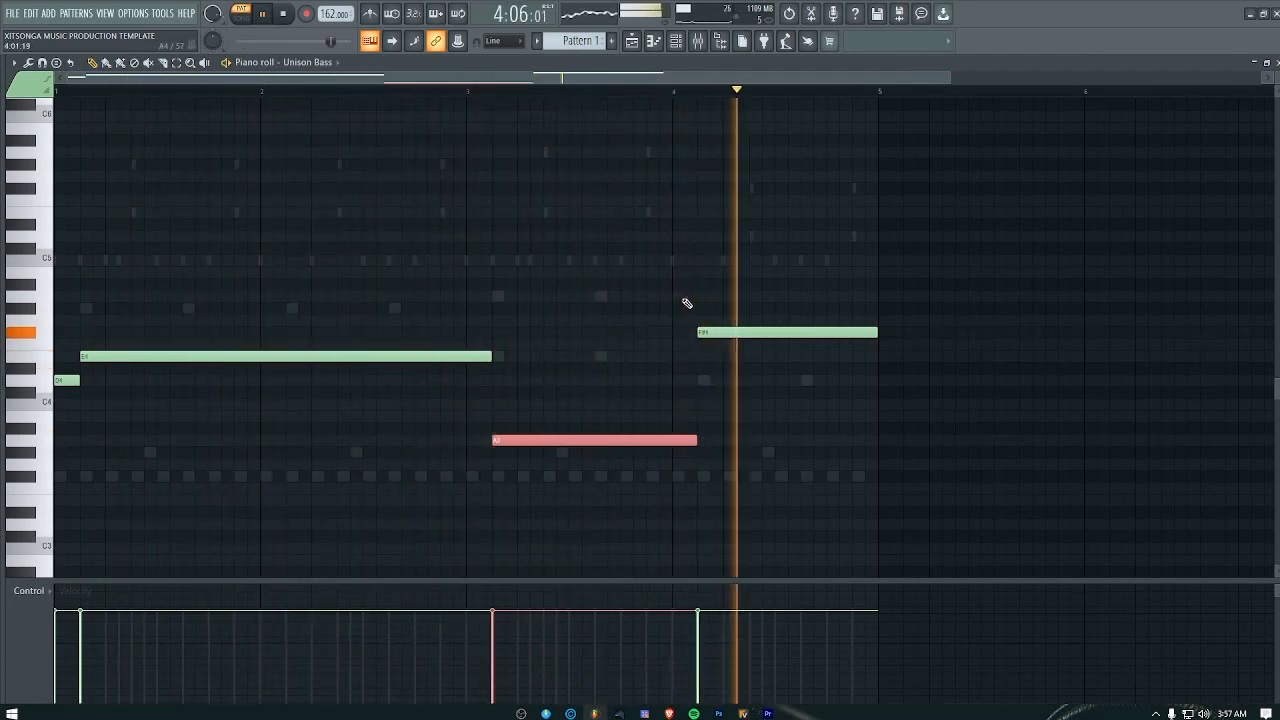
{"action": "left_click_drag", "start_coordinate": [755, 336], "coordinate": [751, 381]}
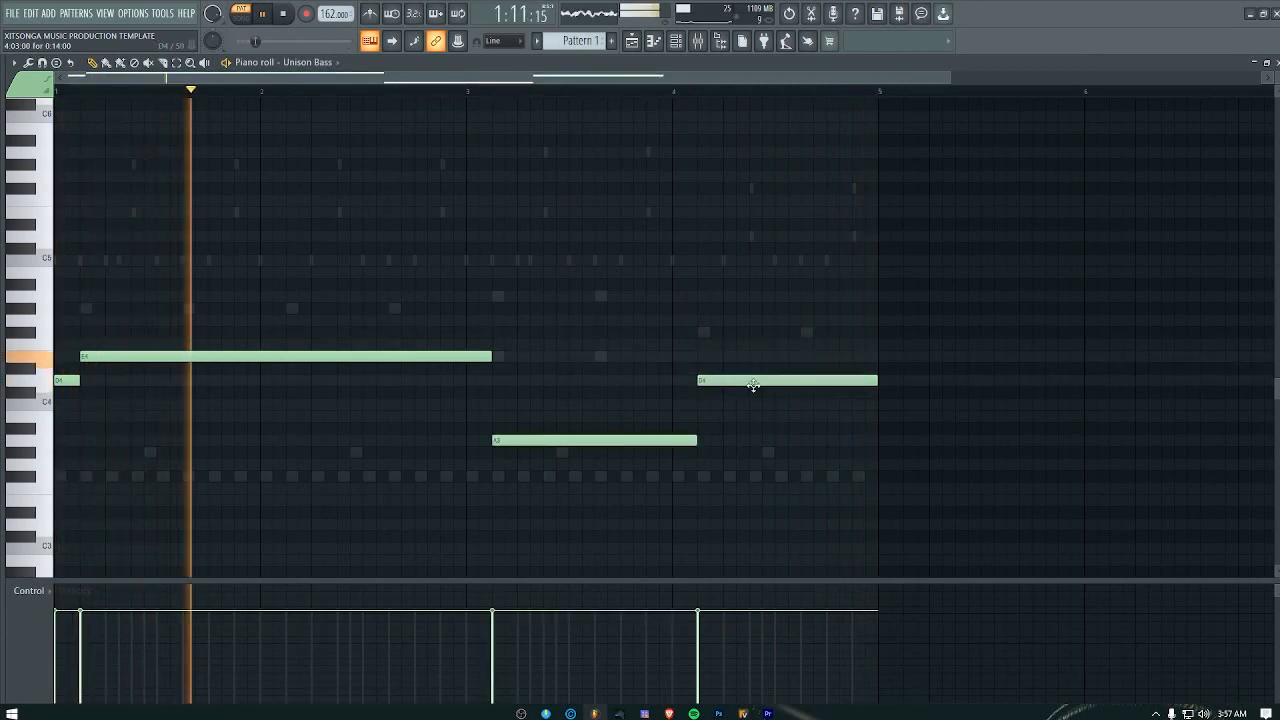
{"action": "left_click", "coordinate": [1277, 63]}
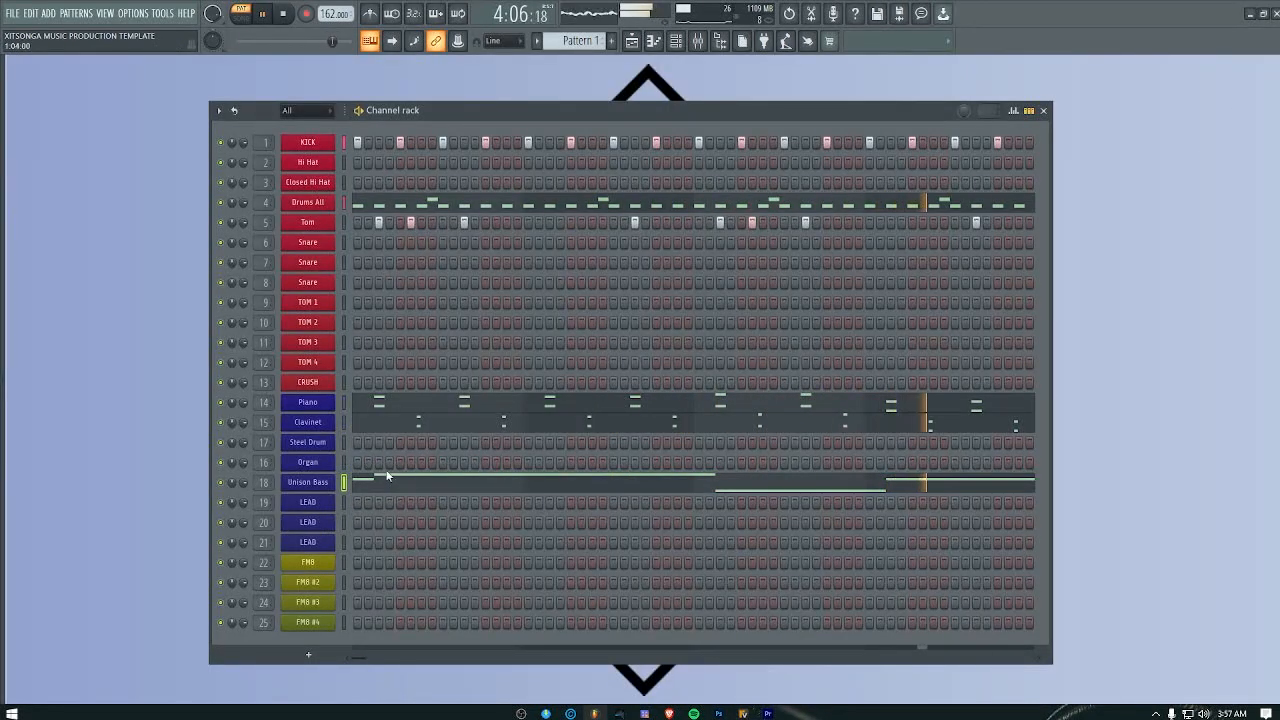
{"action": "key", "text": "space"}
Step: Open and audition the Purity and MonoPoly instruments on the first two LEAD channels
{"action": "left_click", "coordinate": [310, 502]}
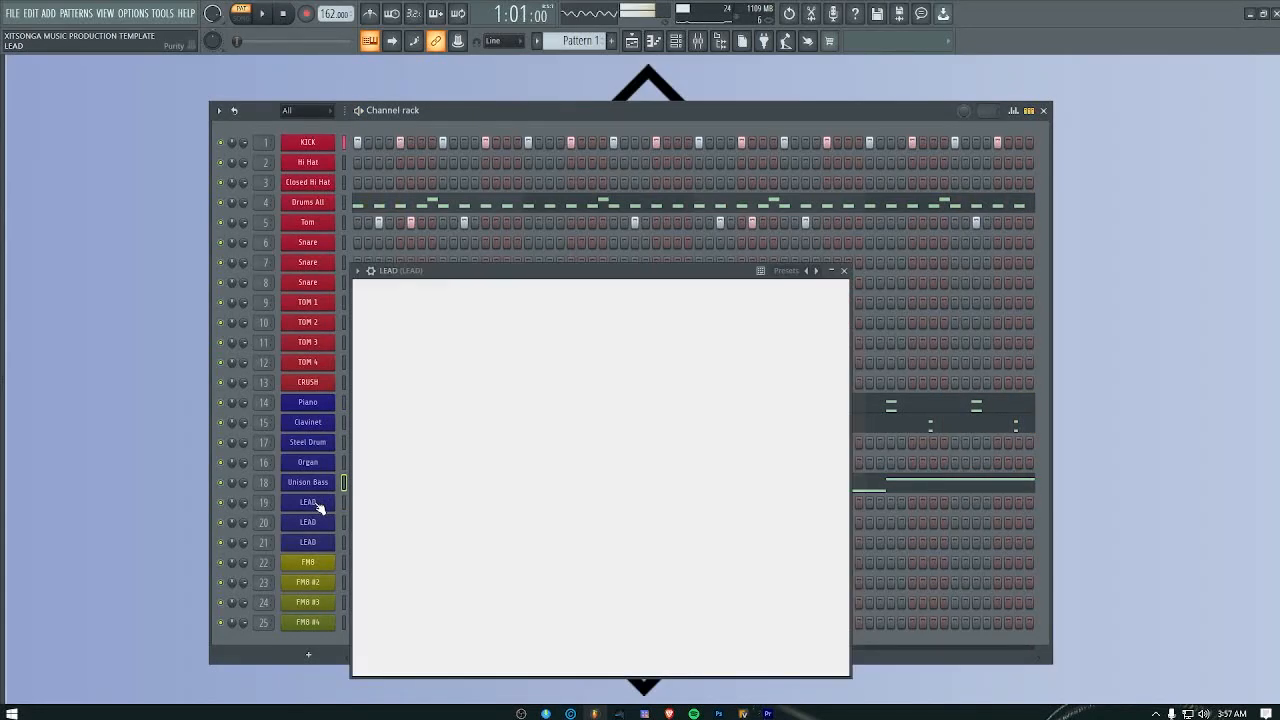
{"action": "left_click_drag", "start_coordinate": [634, 648], "coordinate": [656, 654]}
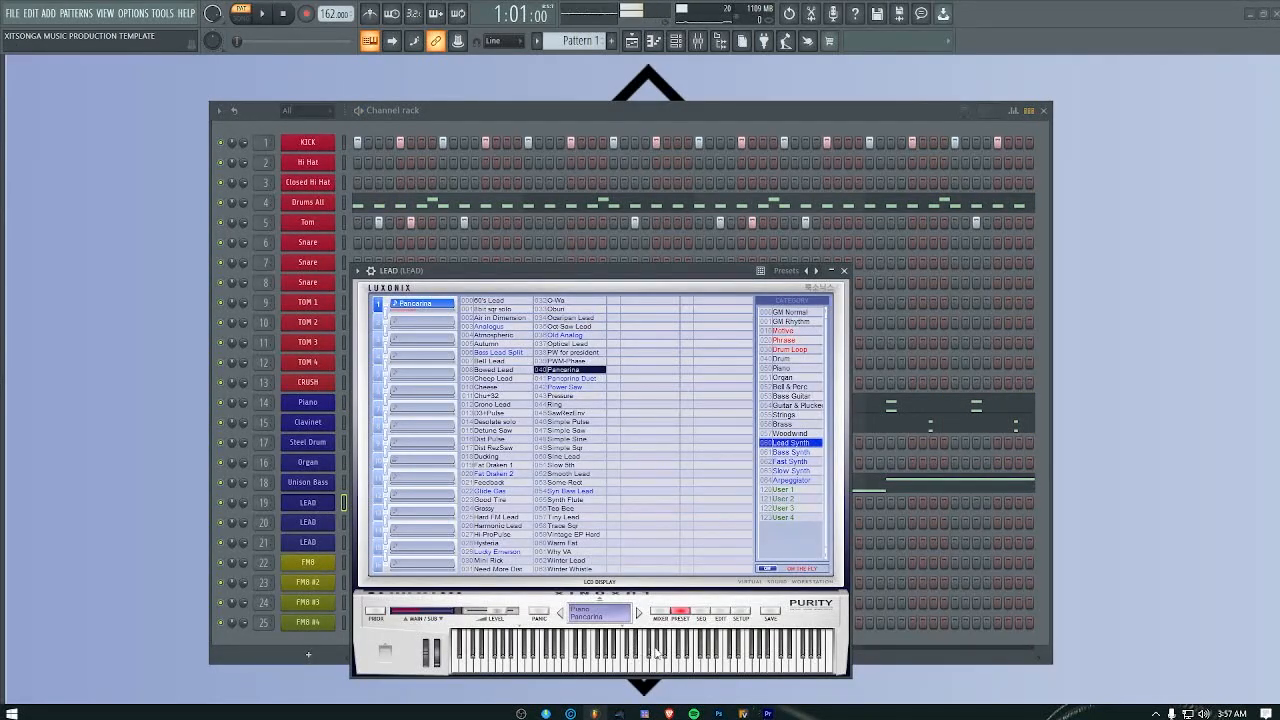
{"action": "left_click", "coordinate": [845, 273]}
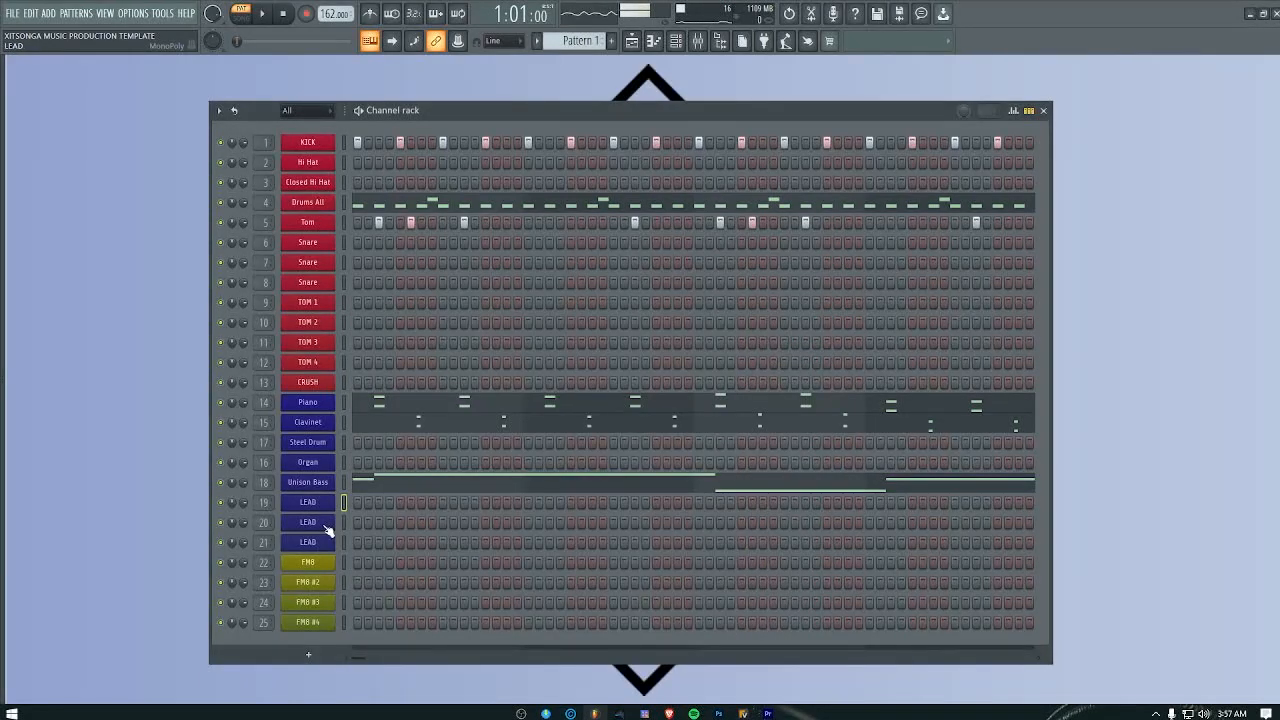
{"action": "left_click", "coordinate": [322, 524]}
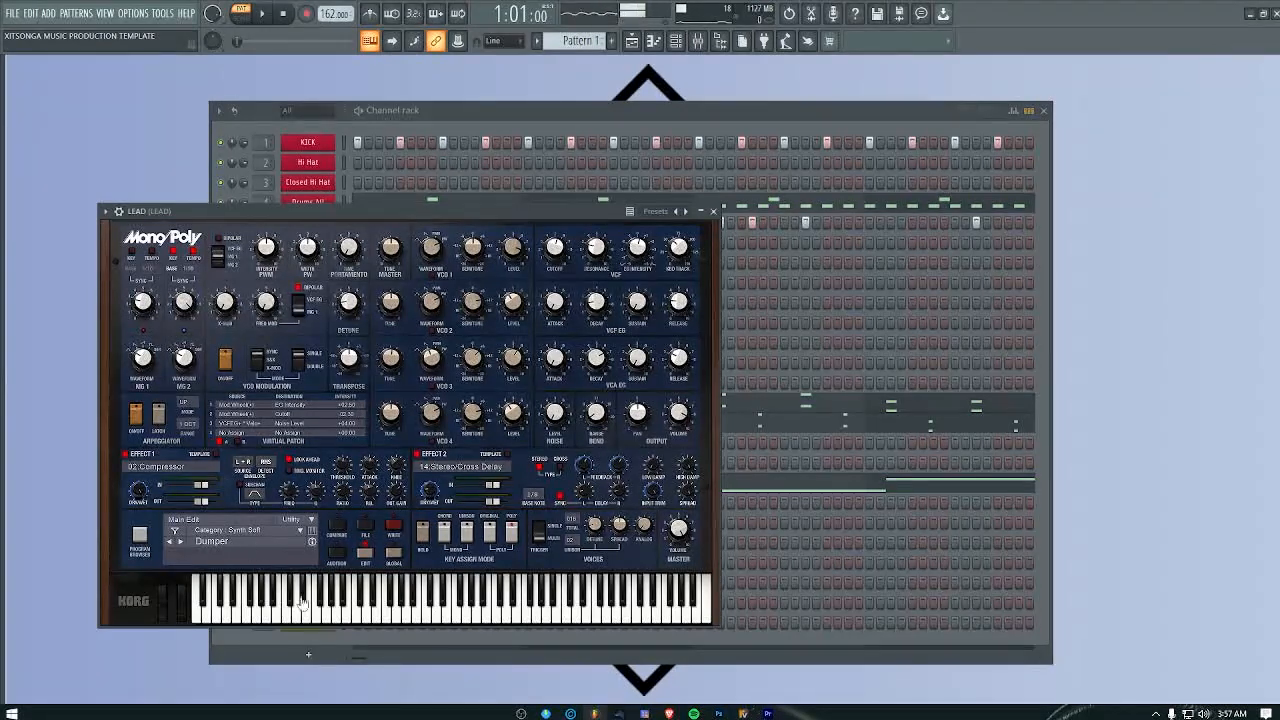
{"action": "left_click", "coordinate": [366, 618]}
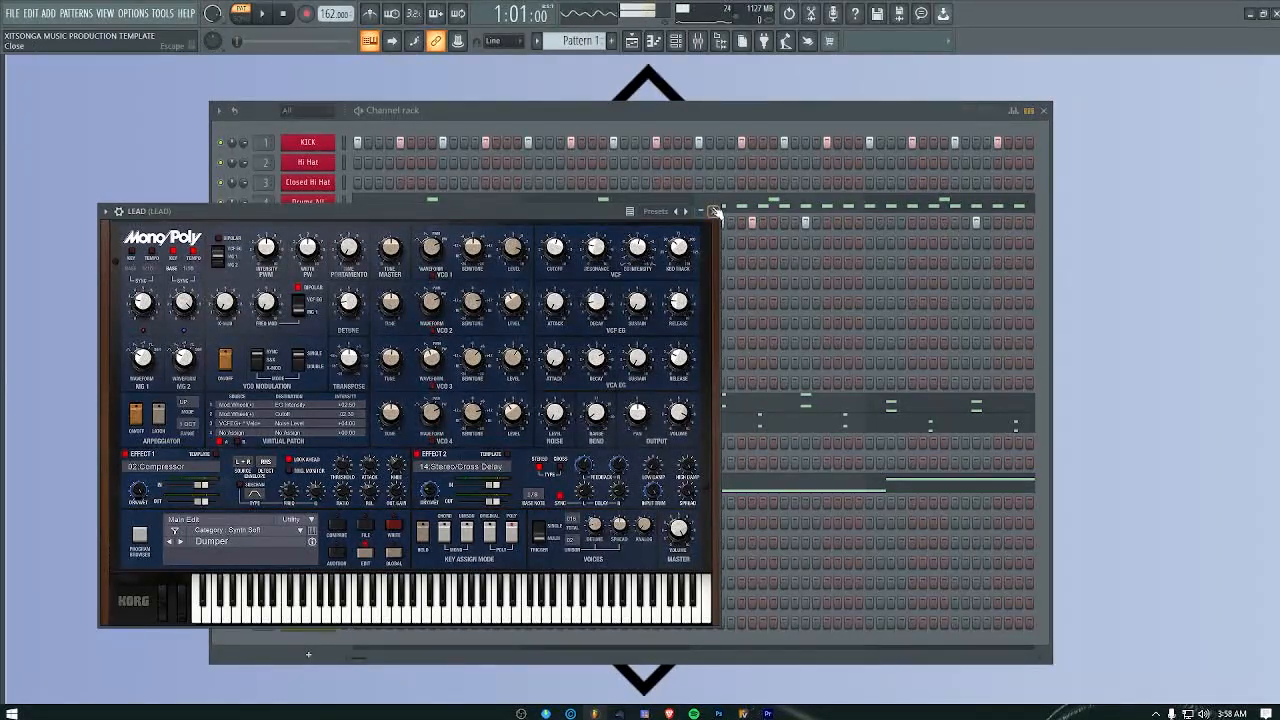
Step: Check MonoPoly's presets and its program browser, then close the browser and the instrument
{"action": "left_click", "coordinate": [656, 212]}
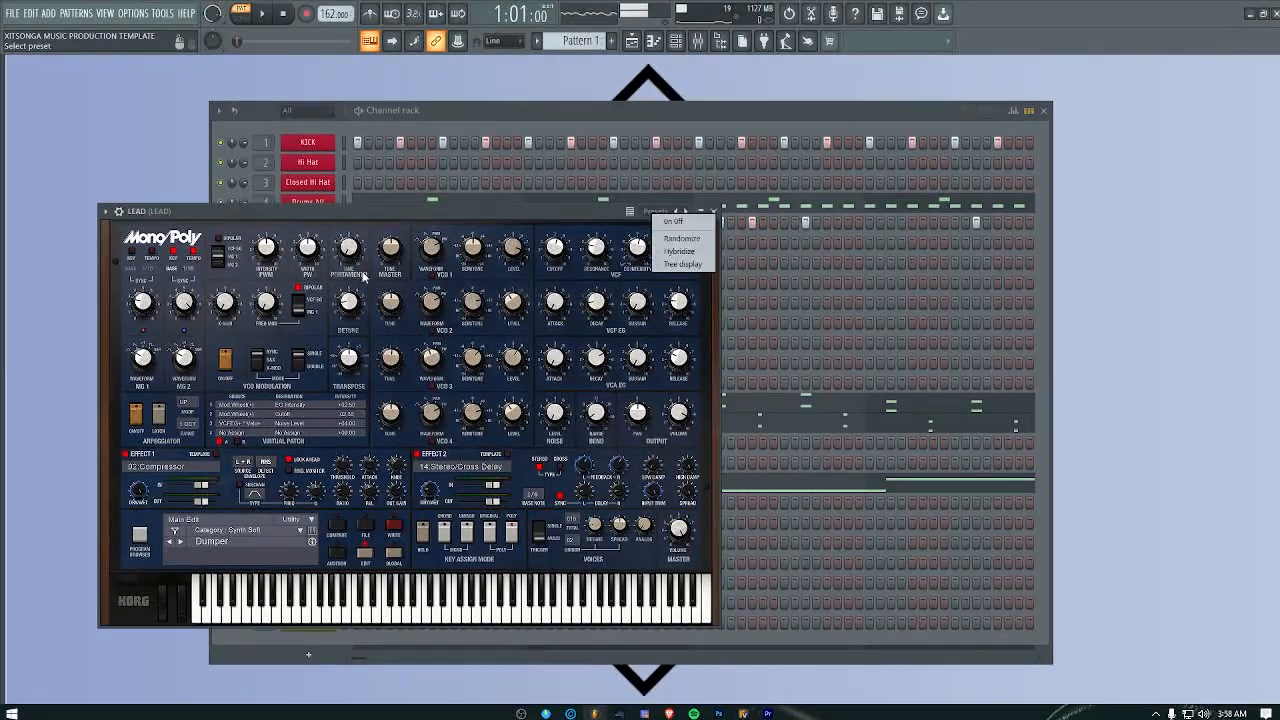
{"action": "left_click", "coordinate": [138, 546]}
{"action": "left_click", "coordinate": [140, 540]}
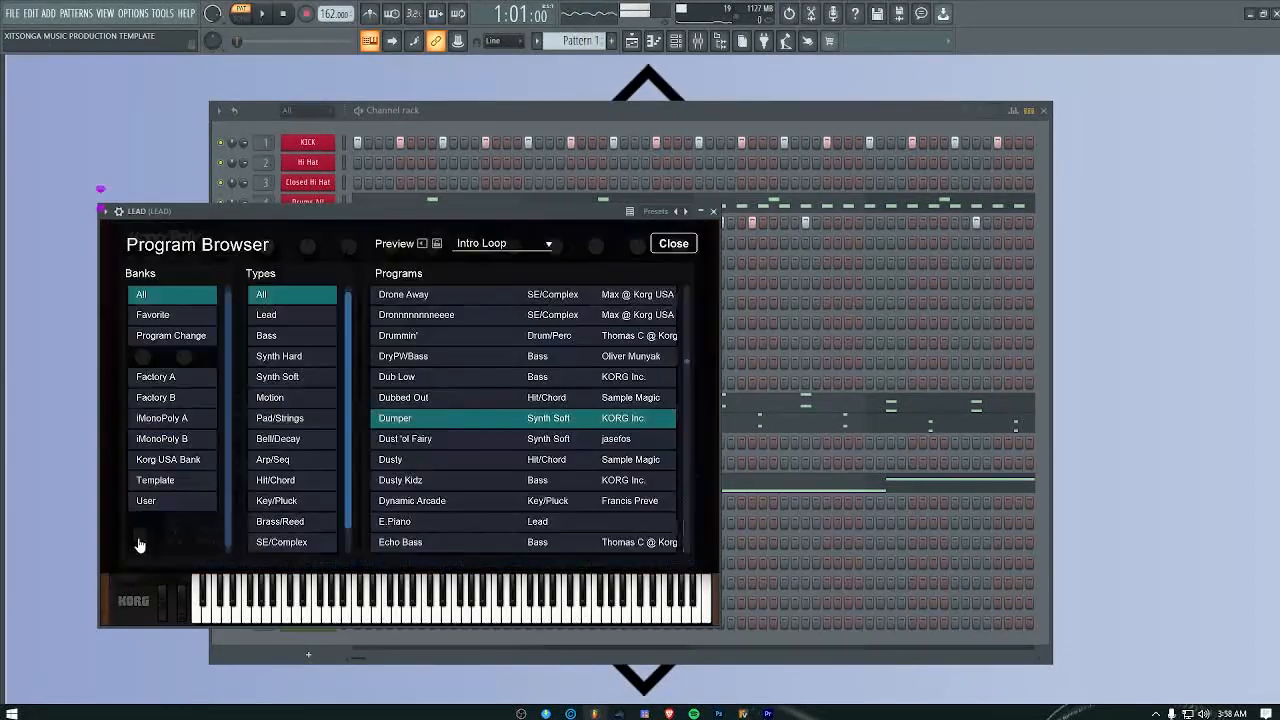
{"action": "left_click", "coordinate": [674, 243]}
{"action": "left_click", "coordinate": [713, 211]}
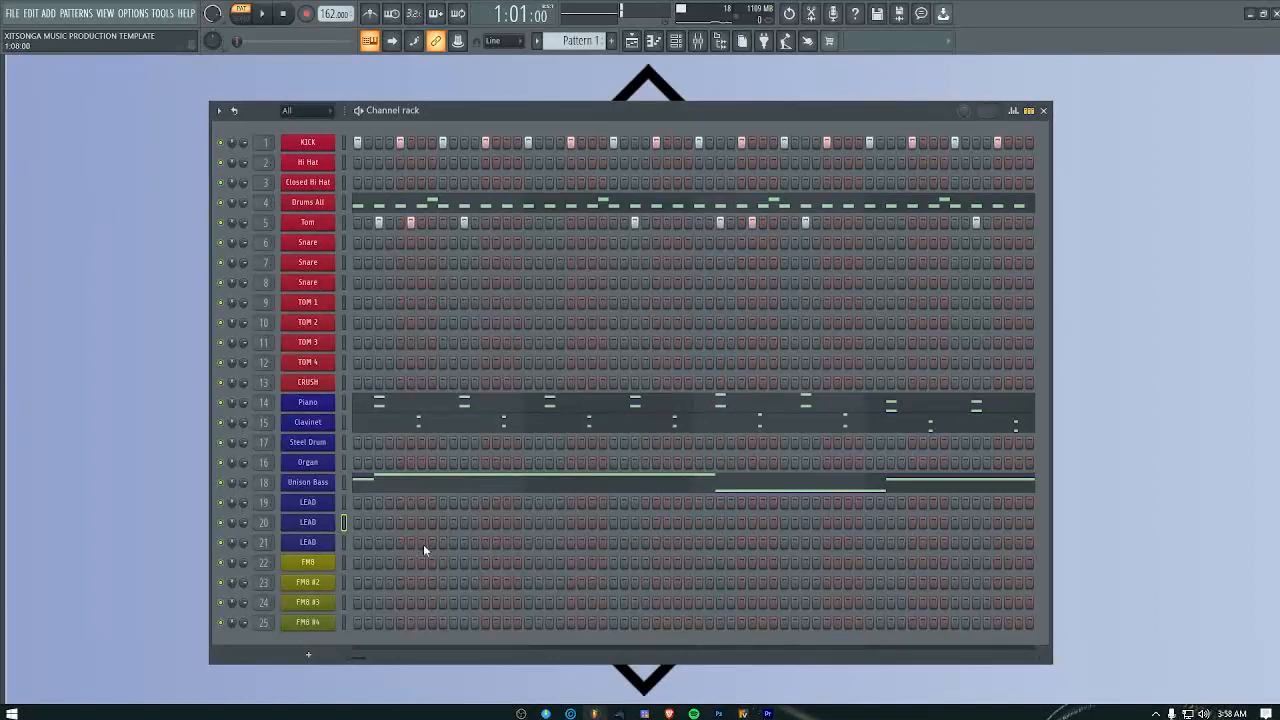
Step: Open and audition Hypersonic 2 on the third LEAD channel, and open the MARIMBA sound on the first FM8 channel
{"action": "left_click", "coordinate": [310, 543]}
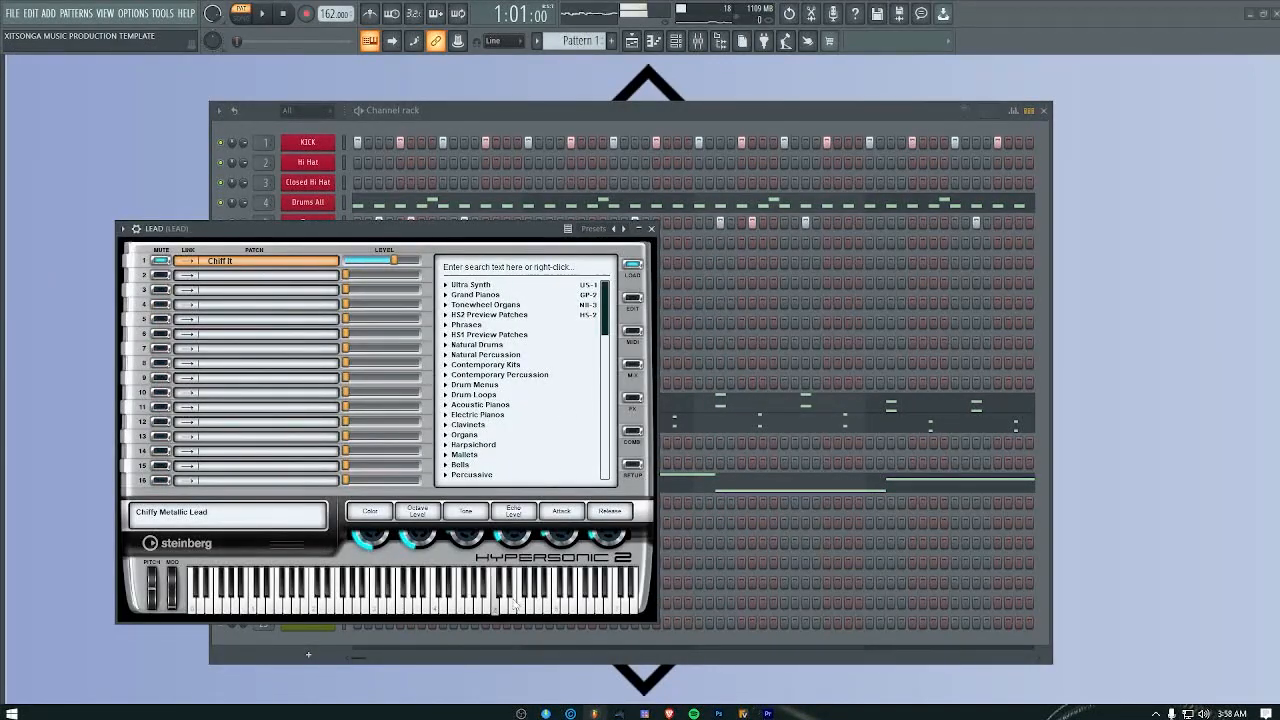
{"action": "left_click", "coordinate": [649, 230]}
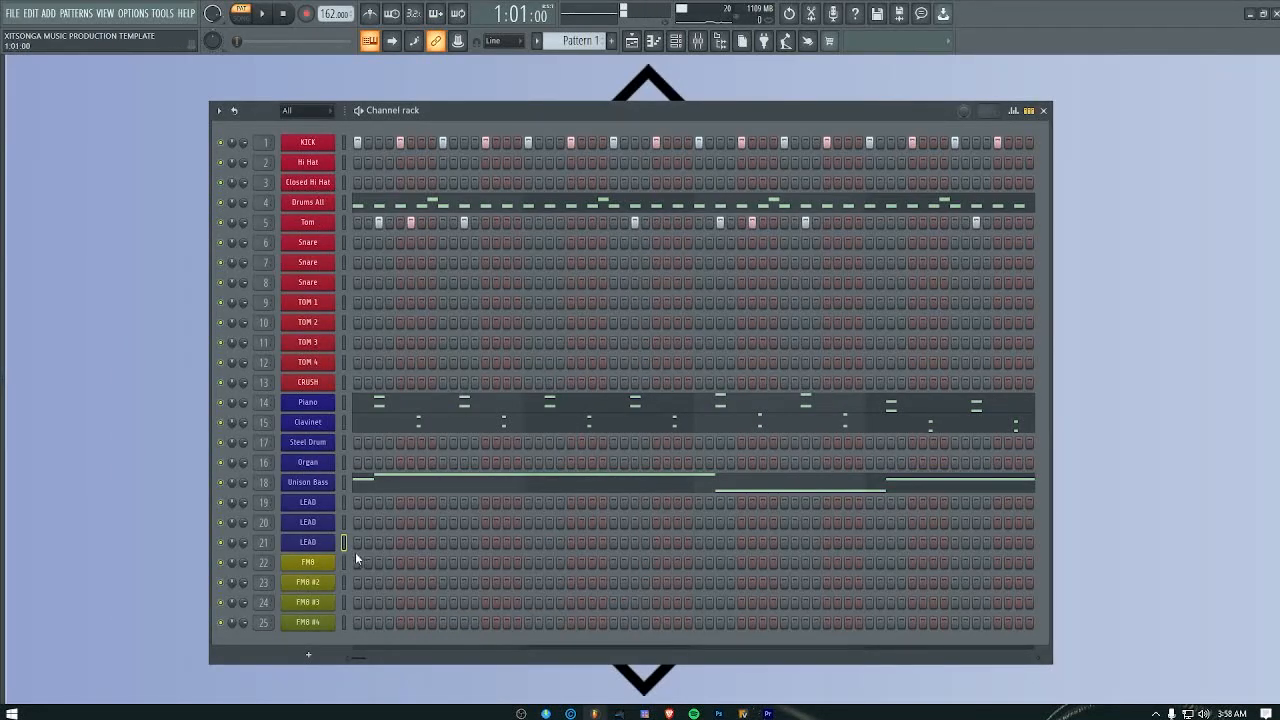
{"action": "left_click", "coordinate": [308, 564]}
{"action": "left_click", "coordinate": [431, 542]}
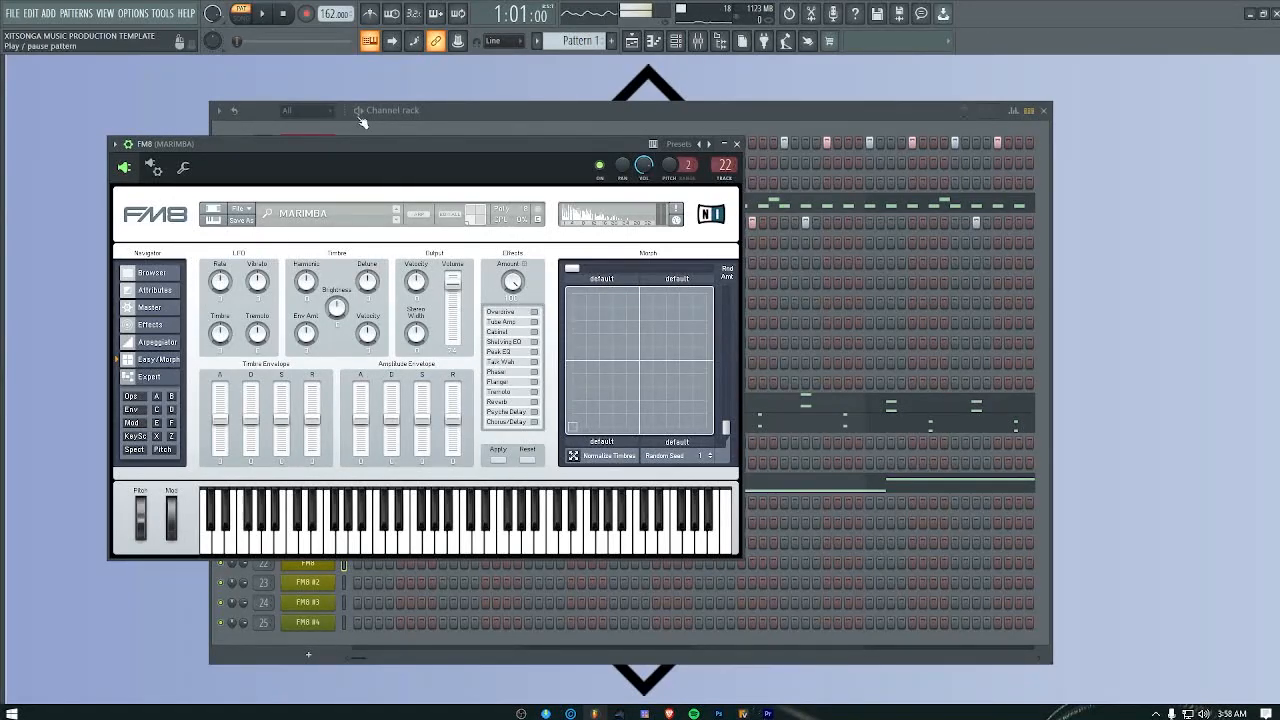
{"action": "left_click_drag", "start_coordinate": [340, 146], "coordinate": [520, 139]}
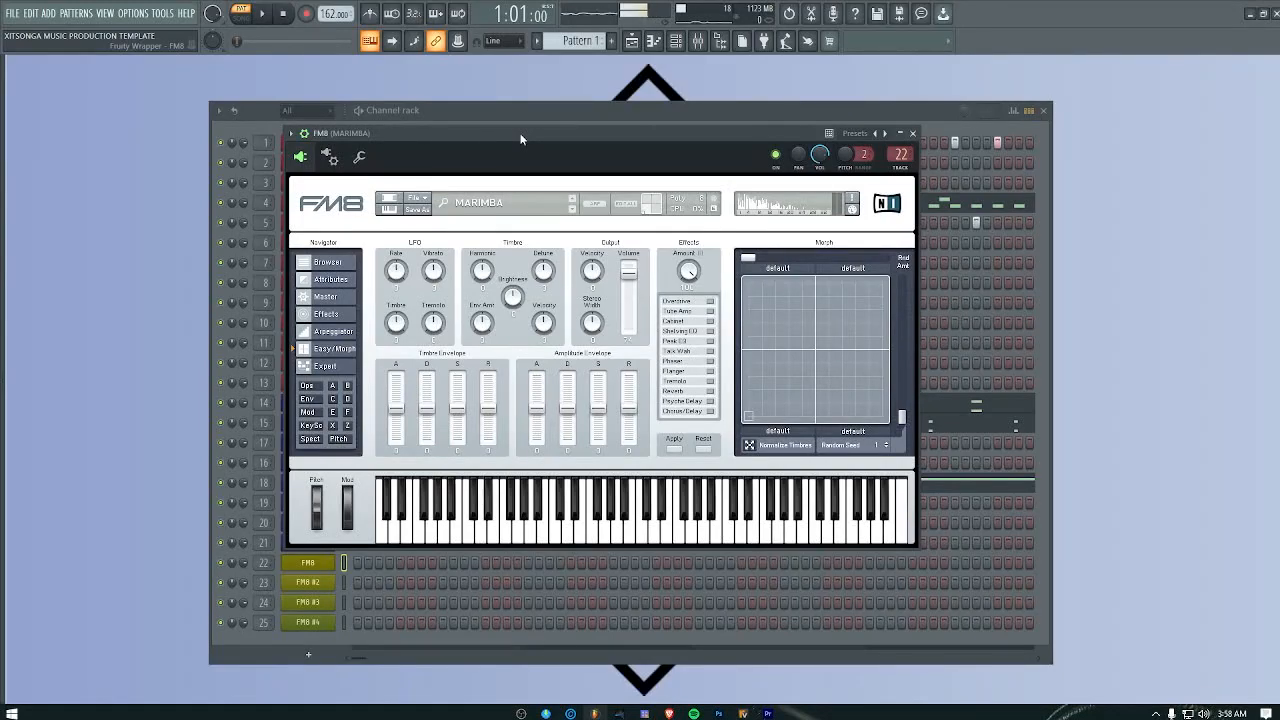
{"action": "left_click_drag", "start_coordinate": [520, 139], "coordinate": [311, 126]}
Step: Start importing FM7 sounds into FM8 and browse to the VST > Presents folder on Studio (F:)
{"action": "left_click", "coordinate": [201, 187]}
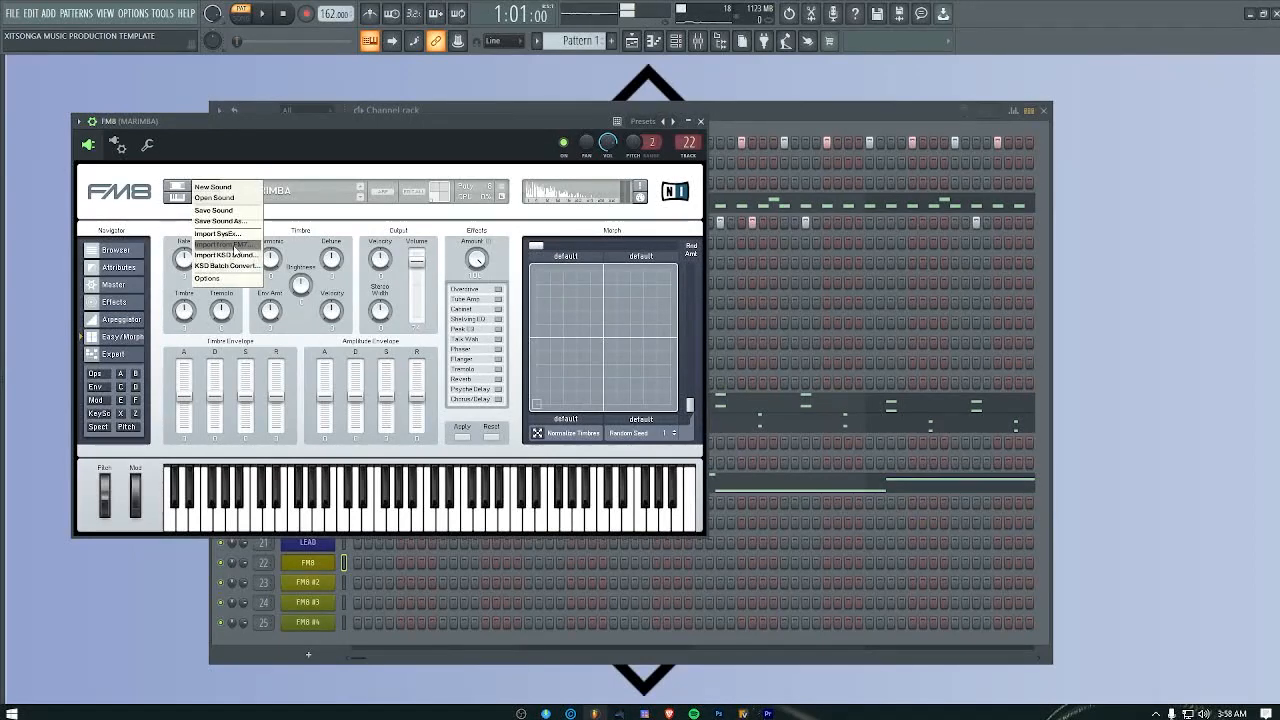
{"action": "left_click", "coordinate": [234, 245]}
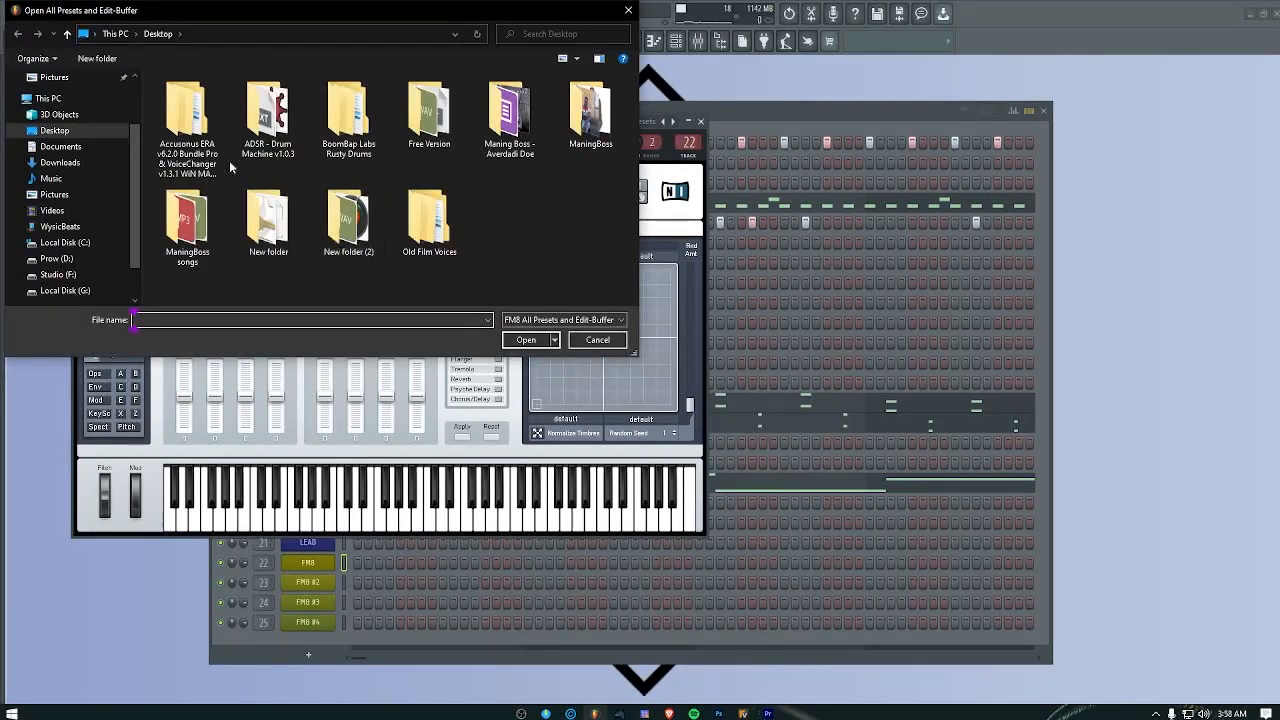
{"action": "scroll", "coordinate": [87, 268], "scroll_direction": "down", "scroll_amount": 2}
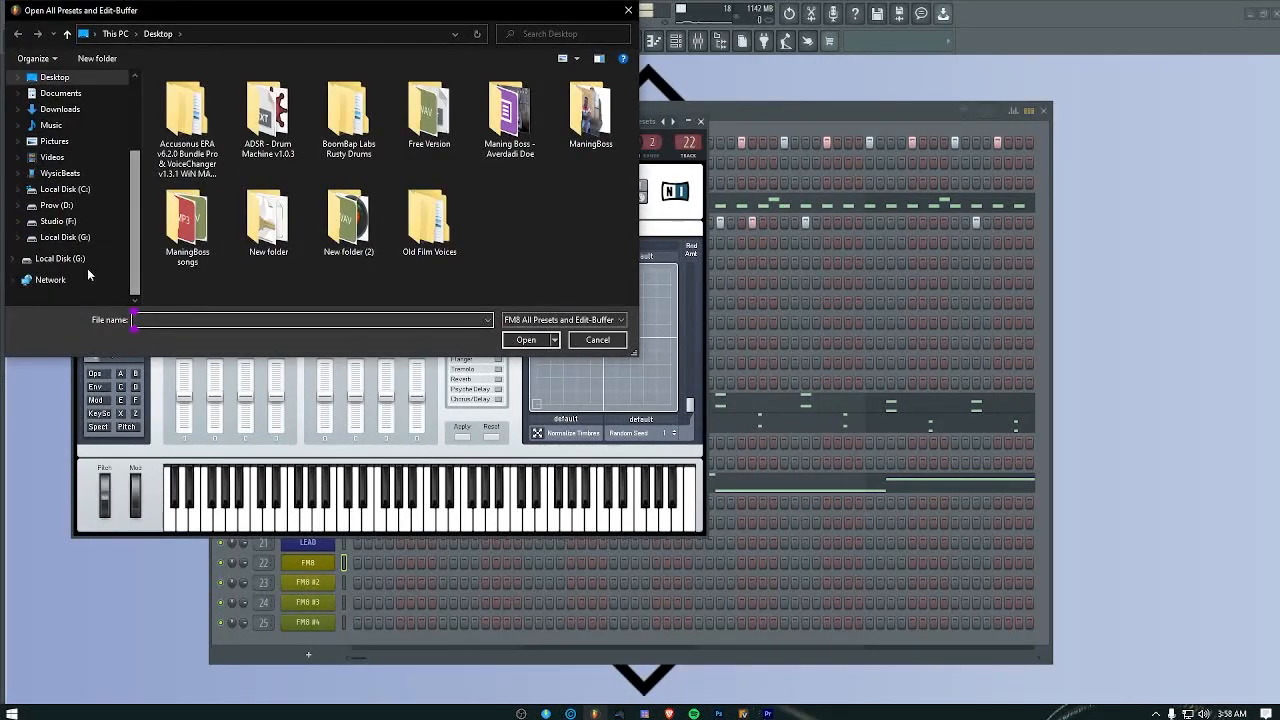
{"action": "left_click", "coordinate": [58, 221]}
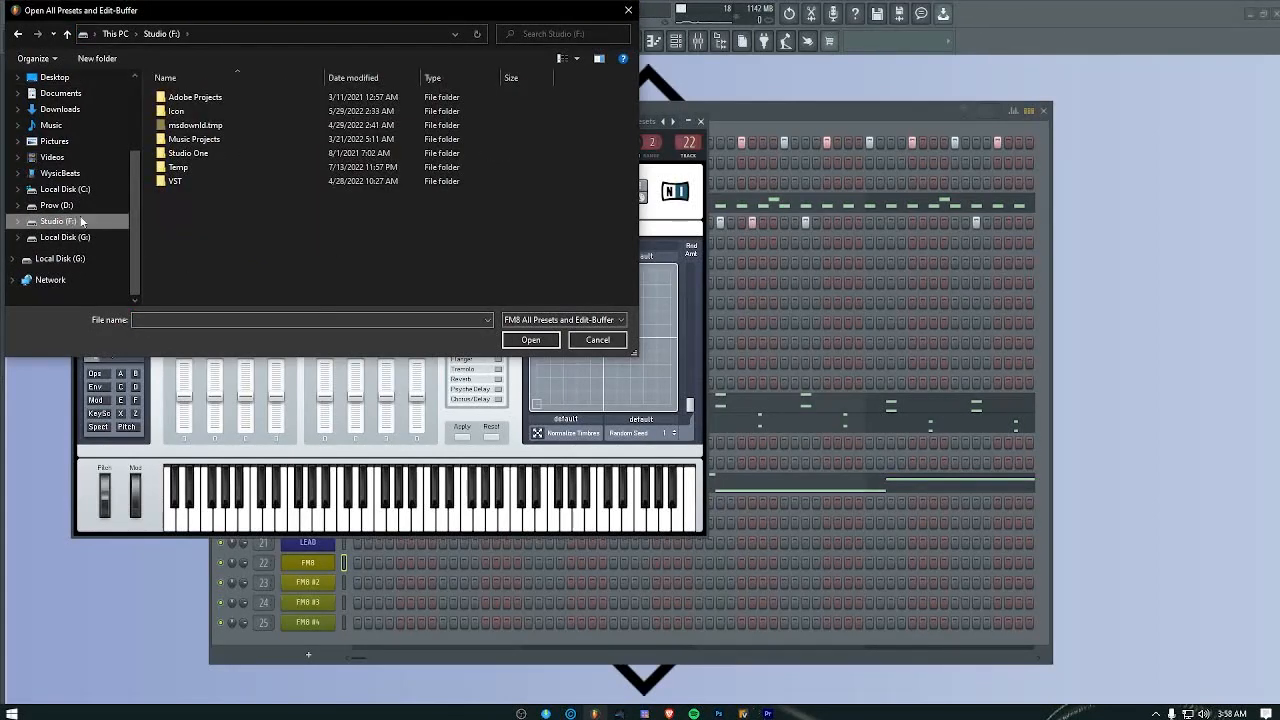
{"action": "double_click", "coordinate": [170, 181]}
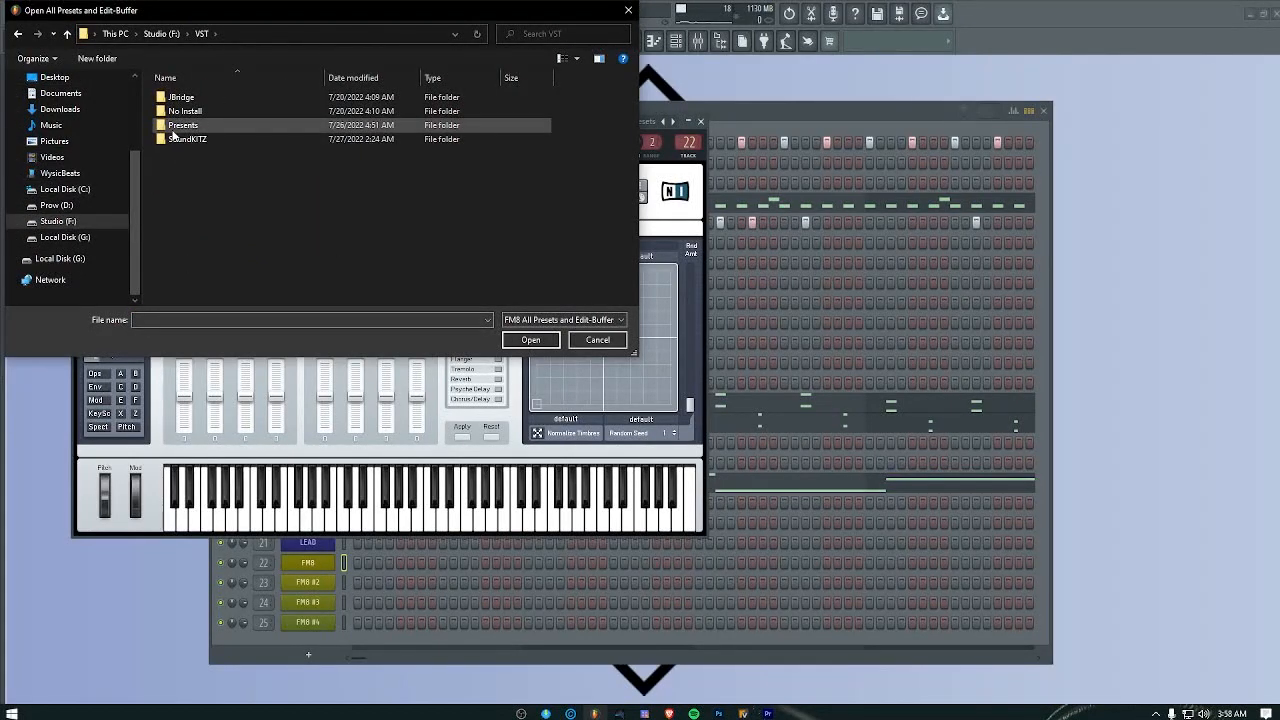
{"action": "double_click", "coordinate": [174, 127]}
Step: Select DX7 Factory Presets.f7a in the FM7 Presets folder, and dismiss the file dialog without importing
{"action": "scroll", "coordinate": [222, 241], "scroll_direction": "down", "scroll_amount": 5}
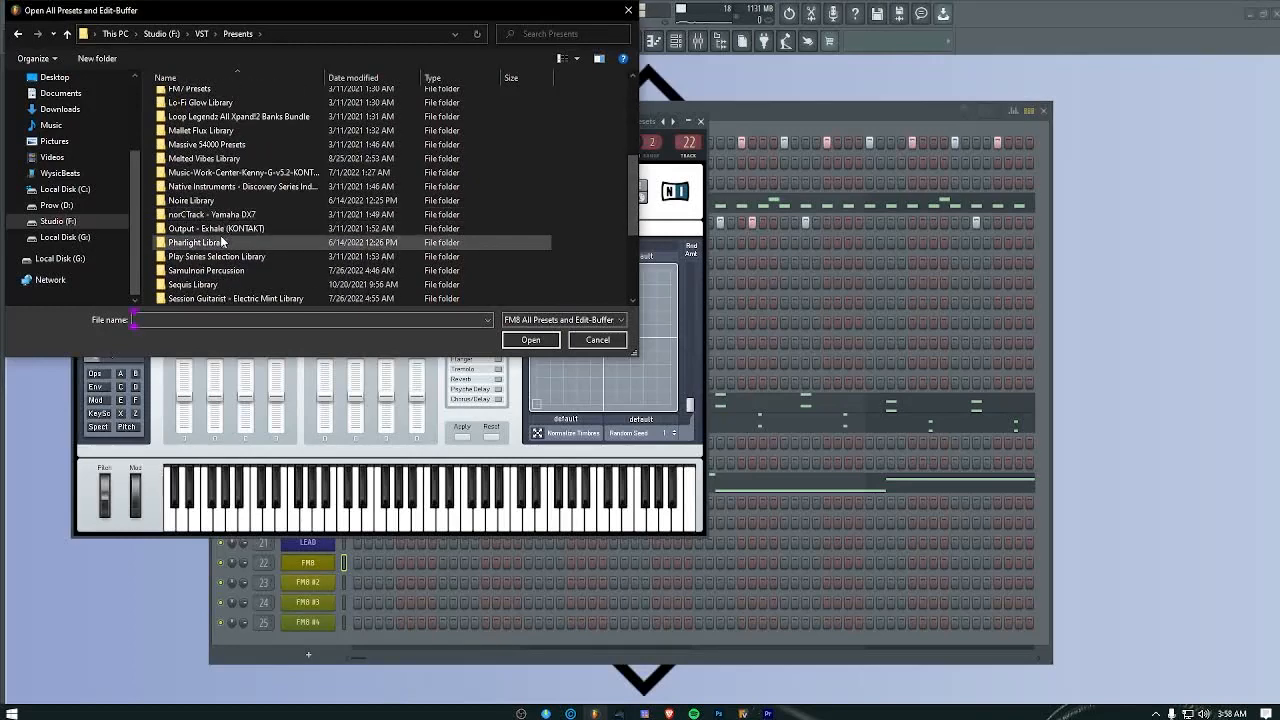
{"action": "scroll", "coordinate": [222, 241], "scroll_direction": "down", "scroll_amount": 4}
{"action": "scroll", "coordinate": [218, 264], "scroll_direction": "up", "scroll_amount": 6}
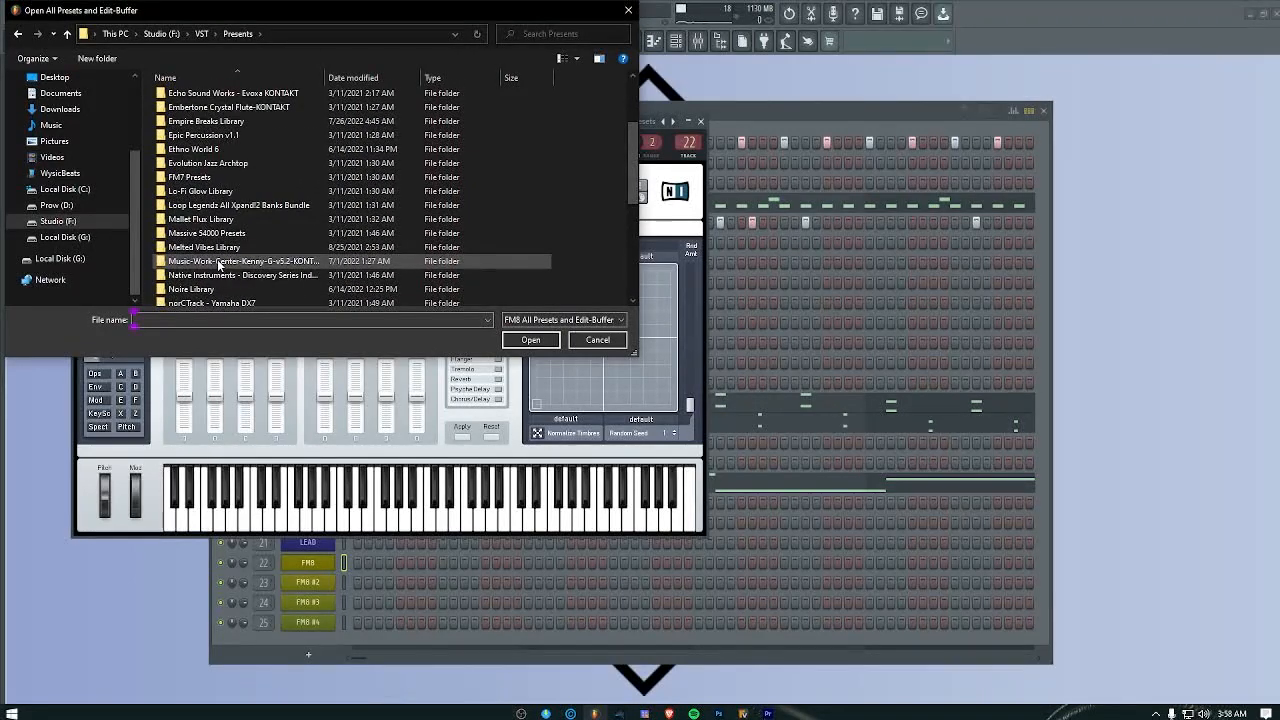
{"action": "double_click", "coordinate": [203, 180]}
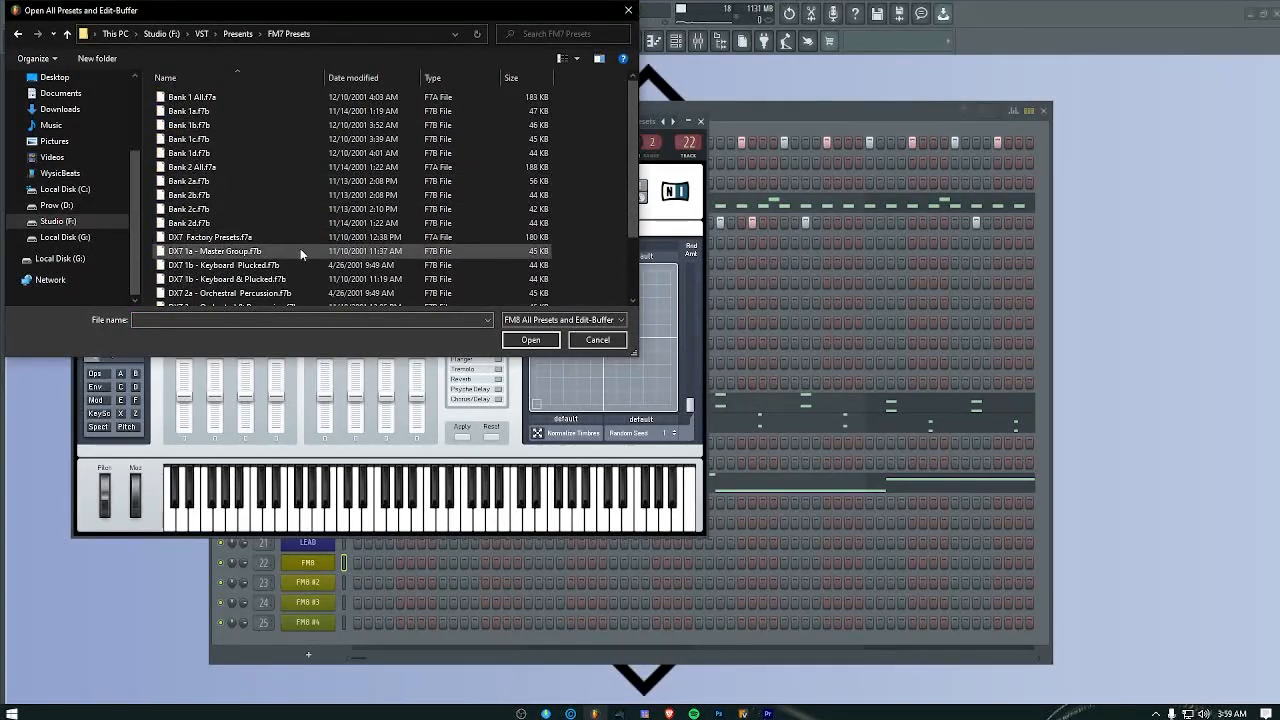
{"action": "left_click", "coordinate": [240, 238]}
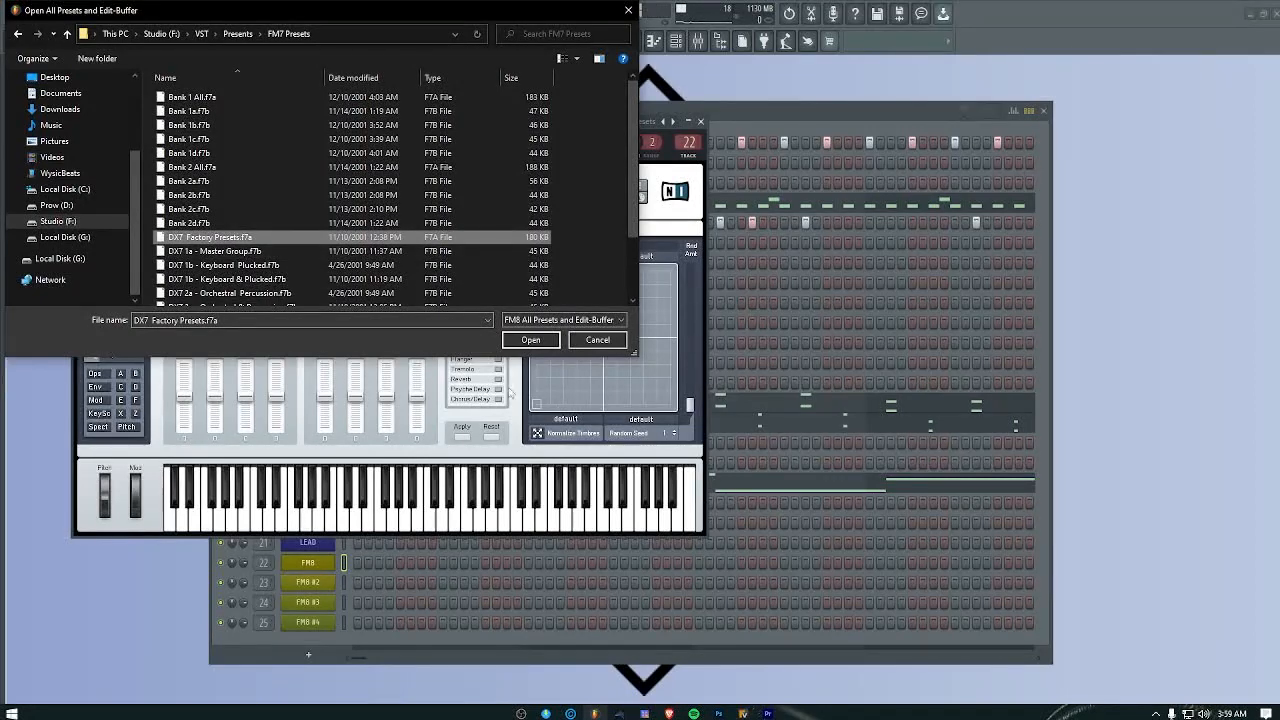
{"action": "left_click", "coordinate": [630, 11]}
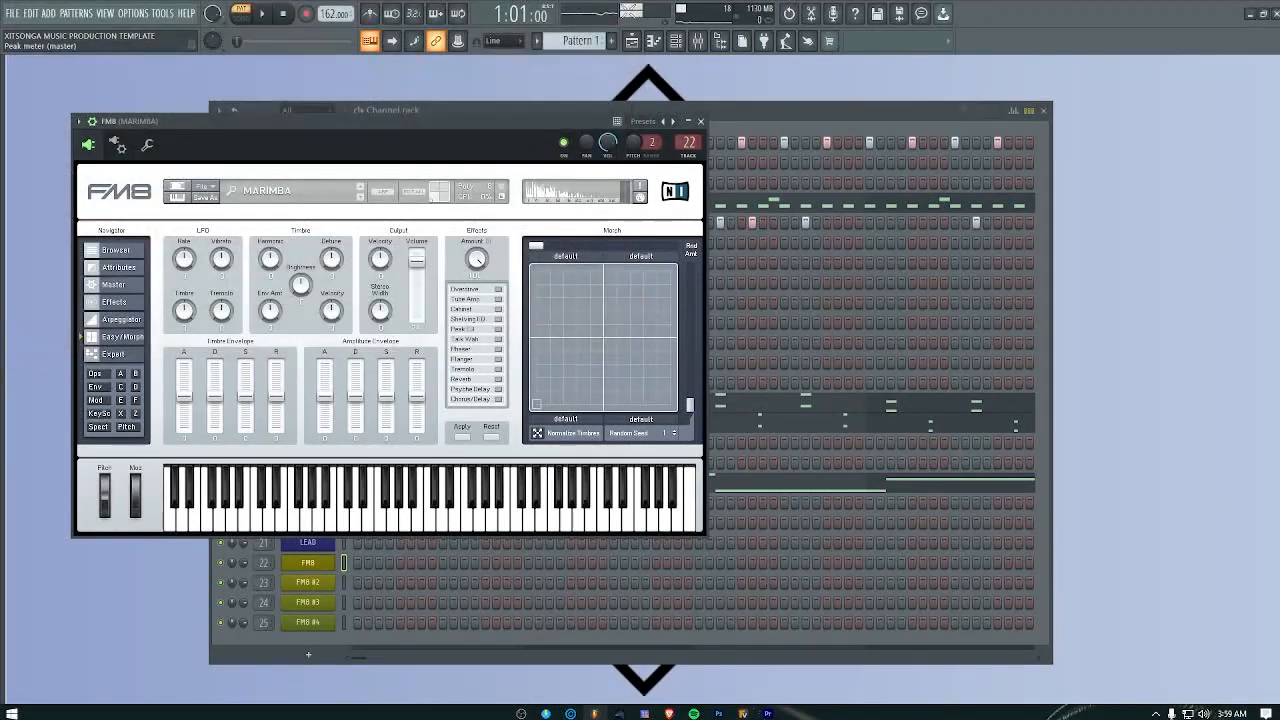
Step: Examine the converted DX7 Factory Presets sounds in FM8's browser, and close the instrument
{"action": "left_click", "coordinate": [204, 187]}
{"action": "left_click", "coordinate": [273, 187]}
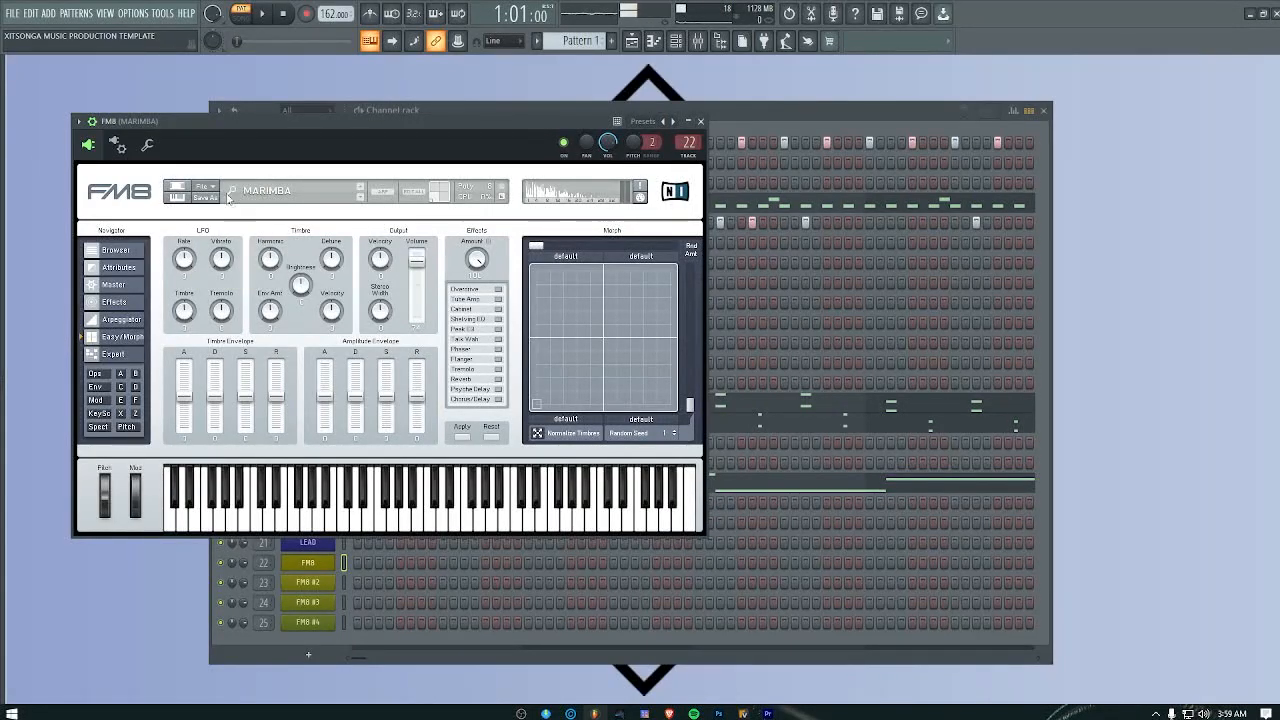
{"action": "left_click", "coordinate": [113, 251]}
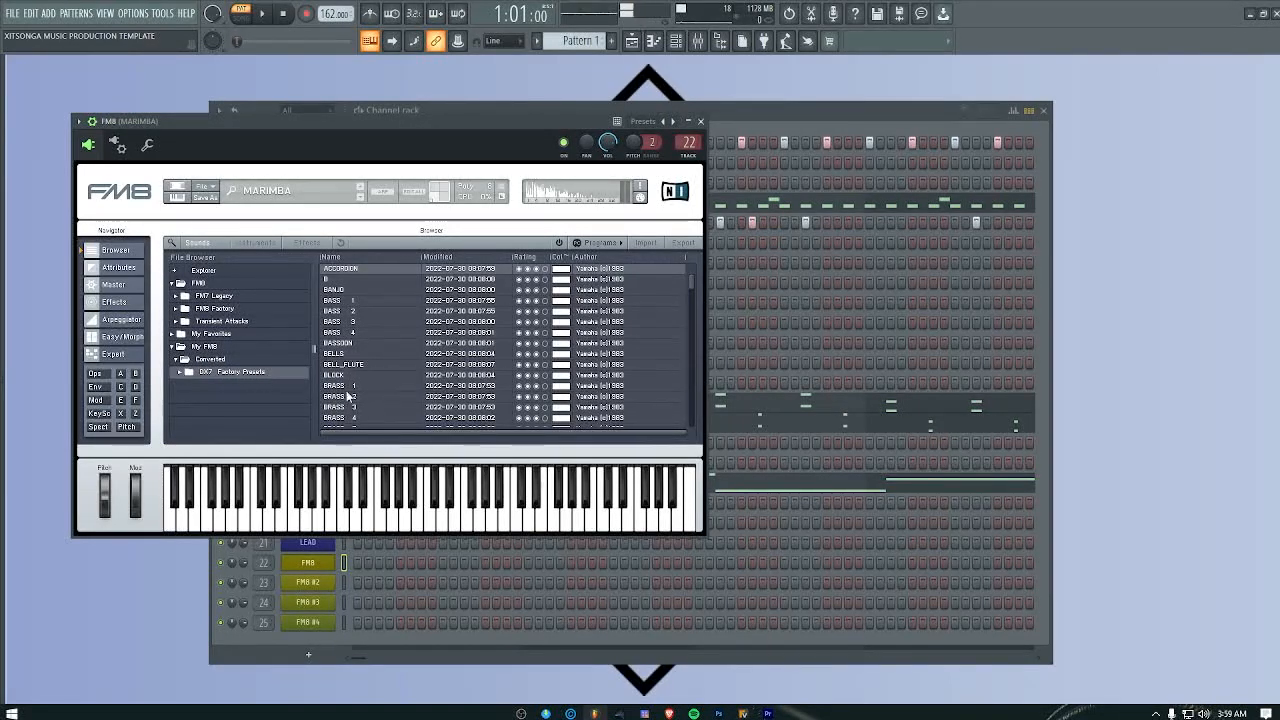
{"action": "scroll", "coordinate": [346, 355], "scroll_direction": "down", "scroll_amount": 3}
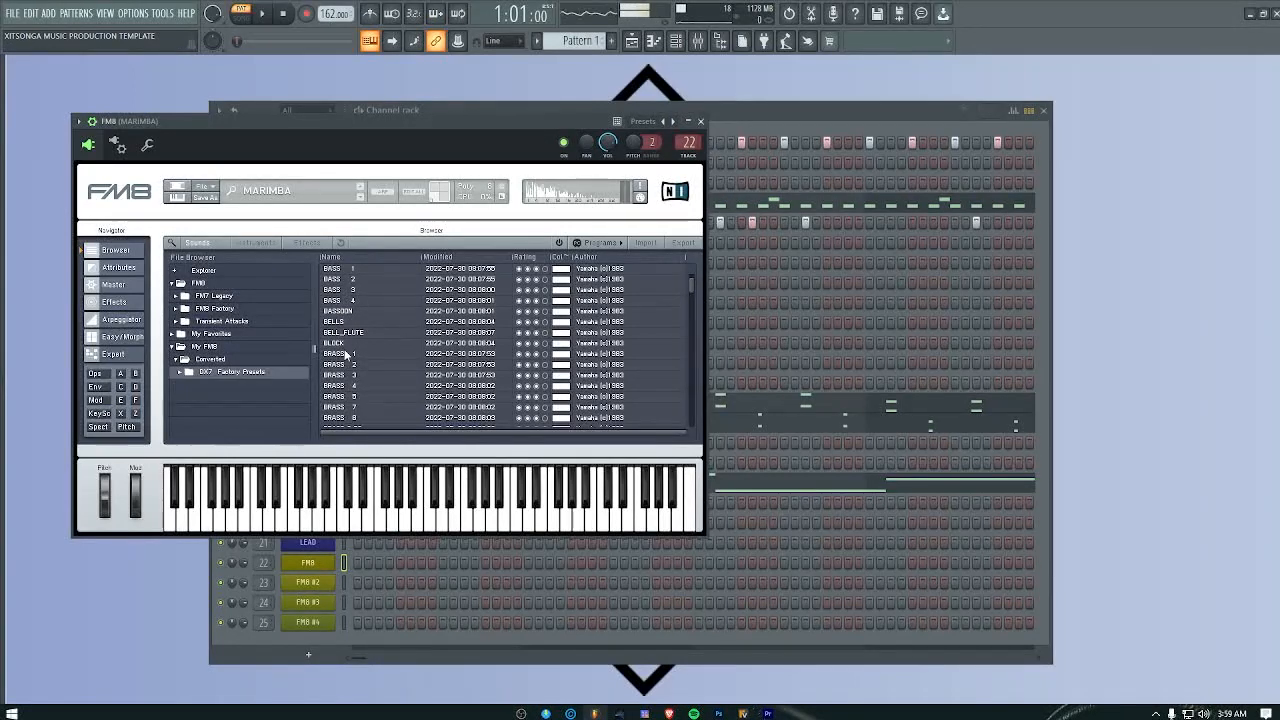
{"action": "scroll", "coordinate": [346, 355], "scroll_direction": "down", "scroll_amount": 3}
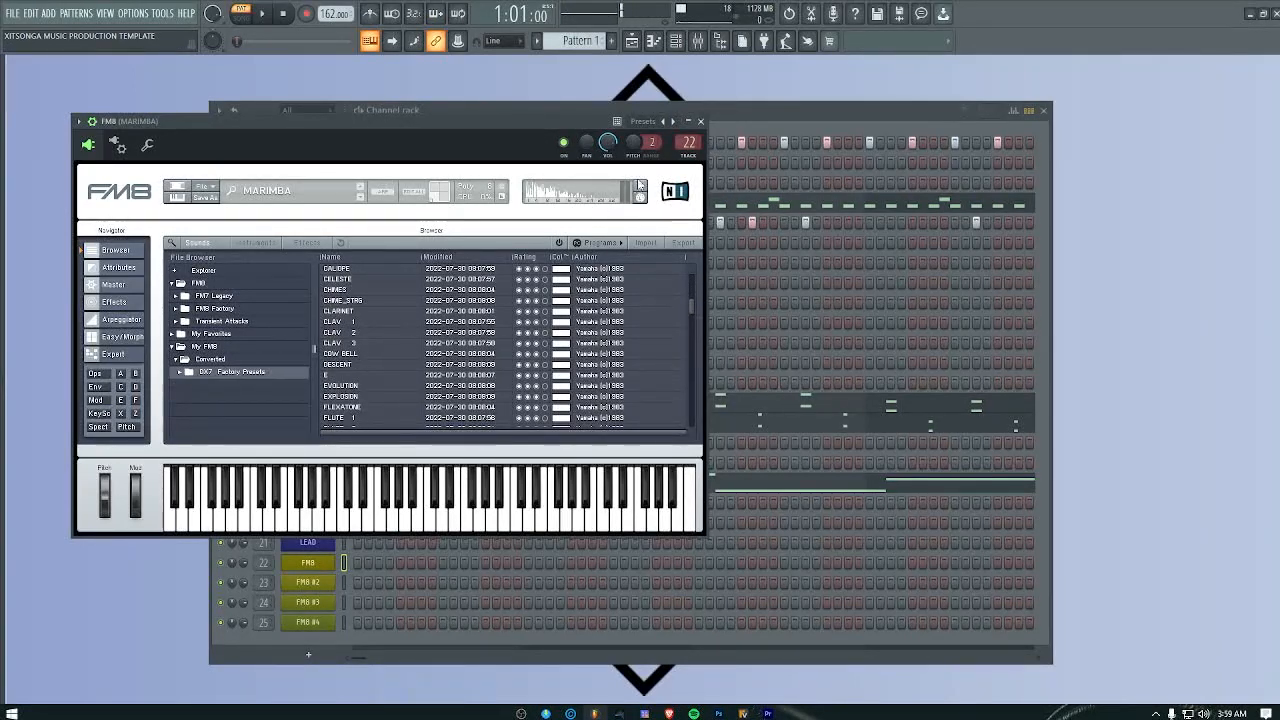
{"action": "left_click", "coordinate": [700, 121]}
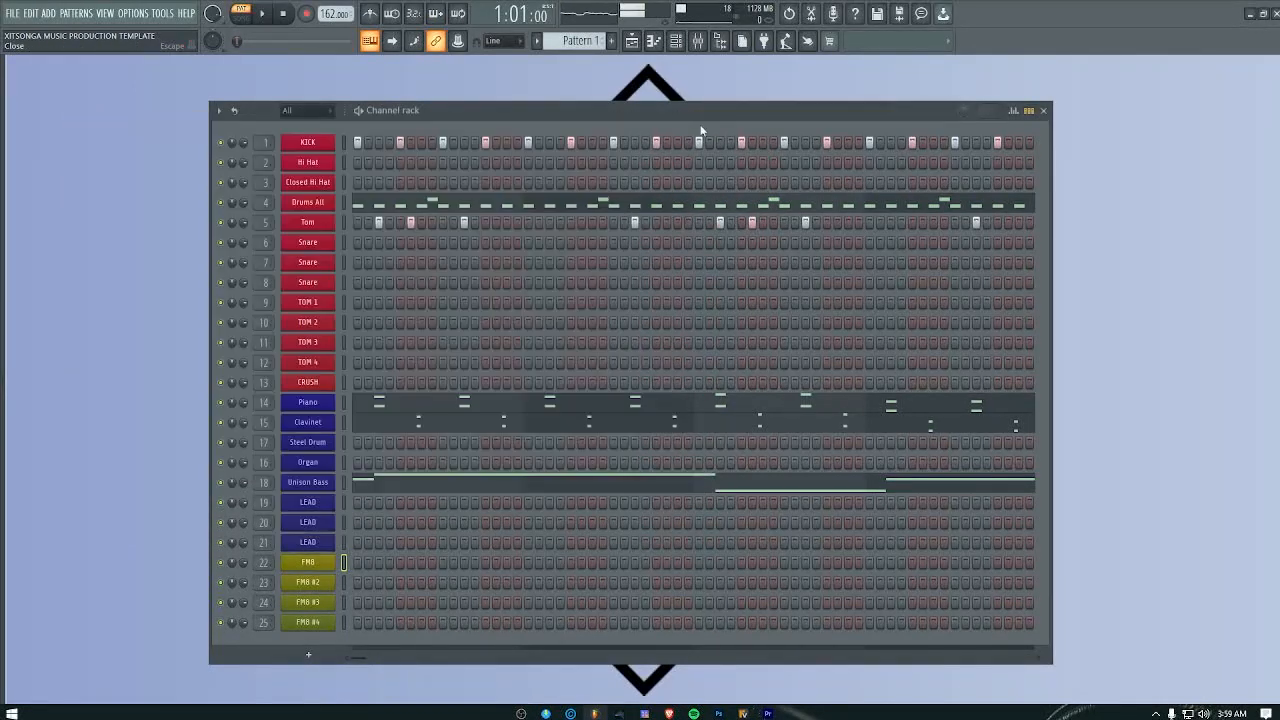
Step: Open the first FM8 channel's piano roll and add one-step E4 notes on bar 1 steps 3, 11, 13, 16 and G#3 on bar 2 step 3
{"action": "right_click", "coordinate": [318, 566]}
{"action": "left_click", "coordinate": [363, 514]}
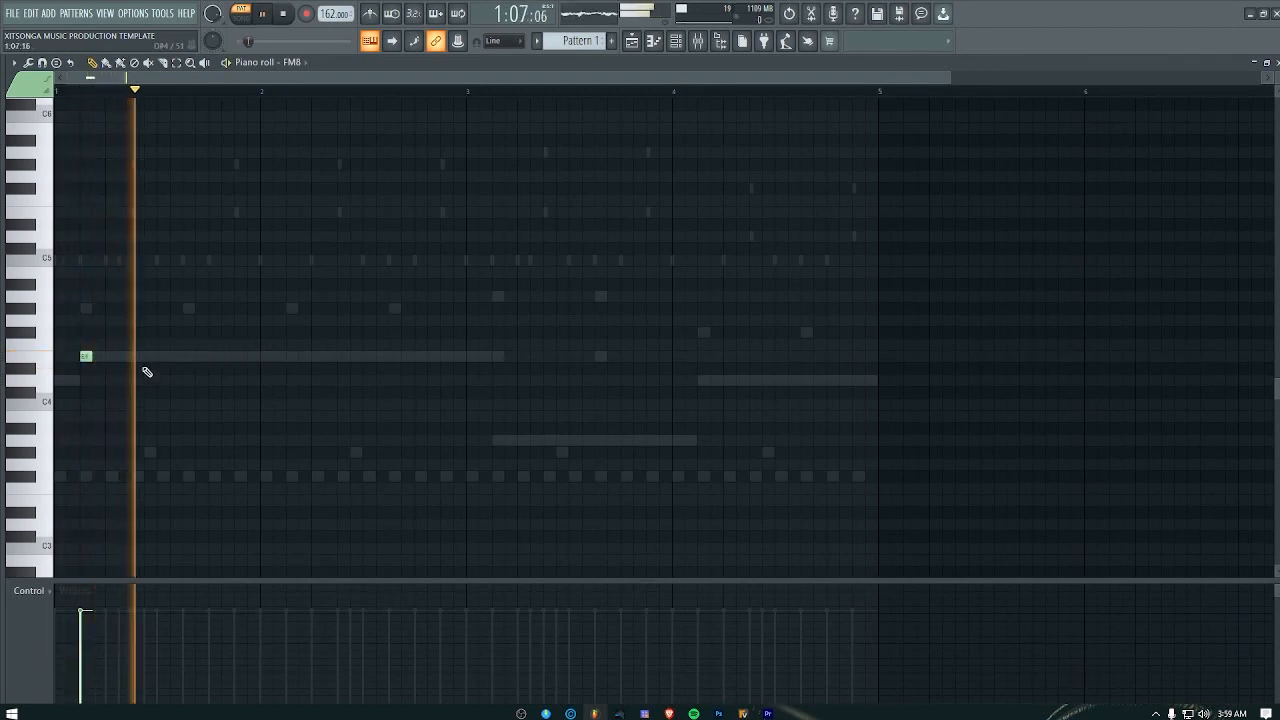
{"action": "left_click", "coordinate": [184, 357]}
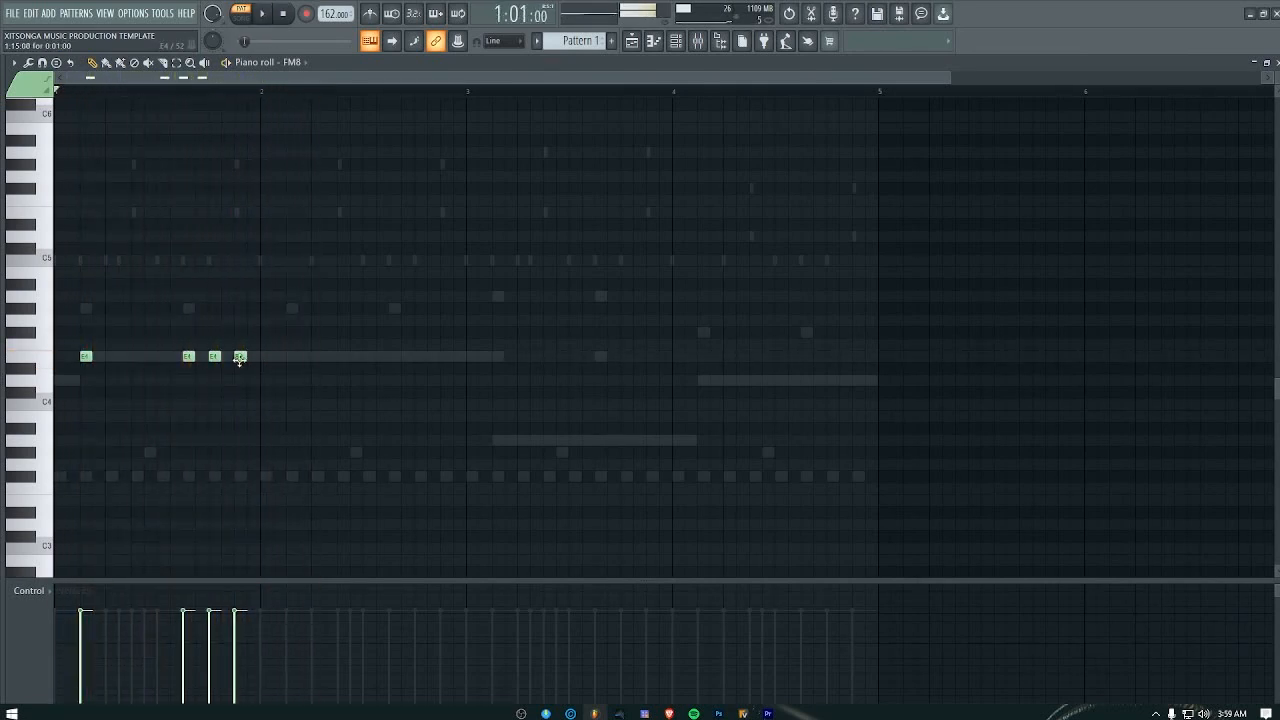
{"action": "left_click", "coordinate": [253, 357]}
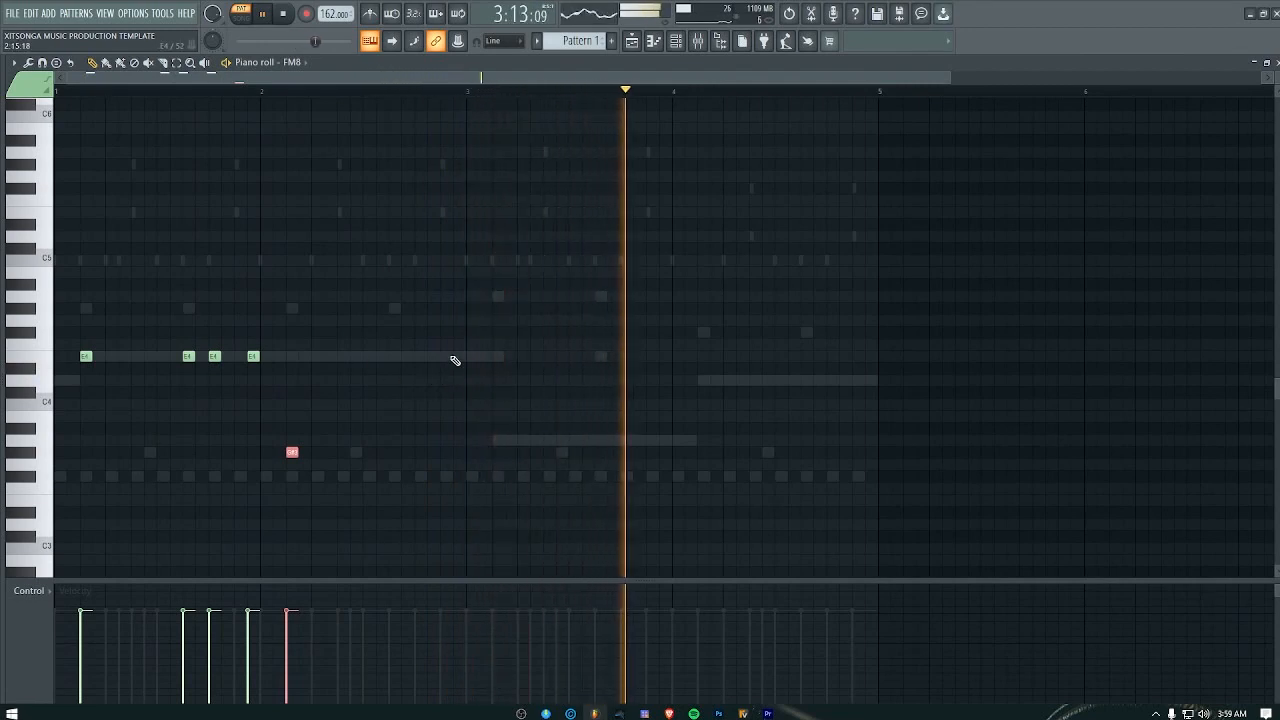
Step: Add an E4 note on step 15 of bar 2 and an A3 note on step 3 of bar 3, checking them in playback
{"action": "key", "text": "space"}
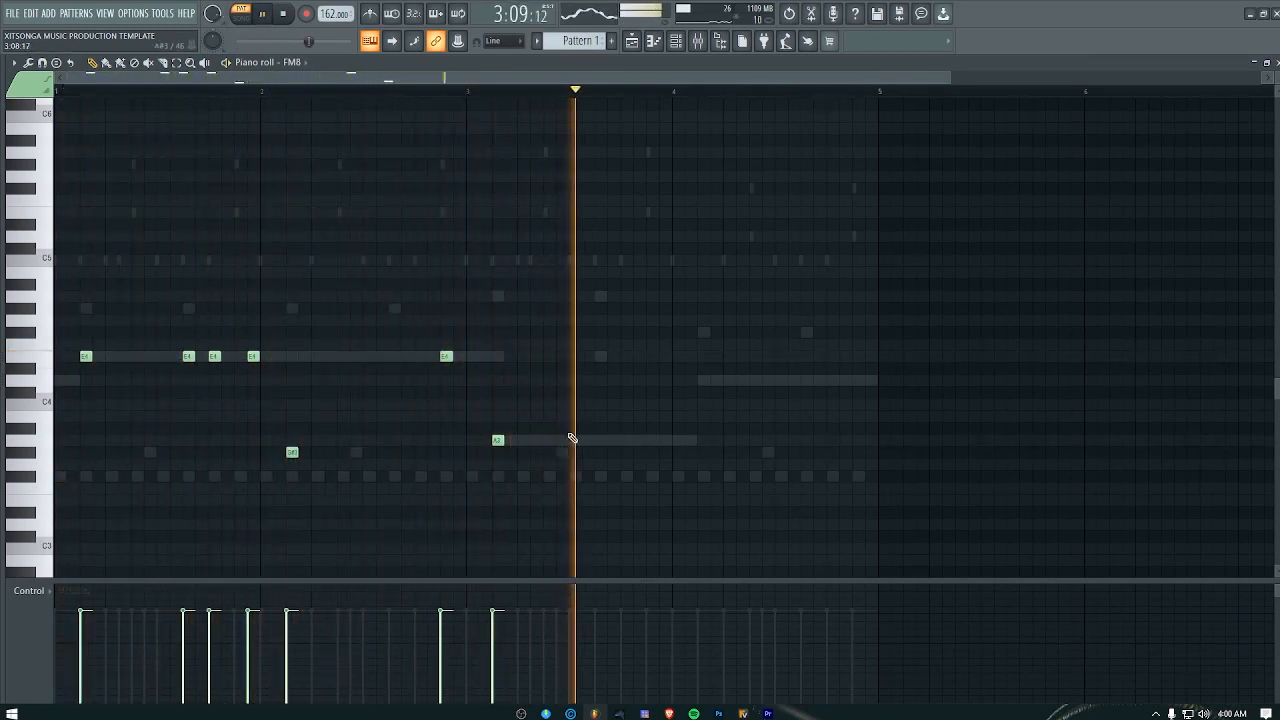
{"action": "key", "text": "space"}
Step: Try A3 notes on steps 9 and 11 of bar 3 during playback, and delete both
{"action": "left_click", "coordinate": [584, 440]}
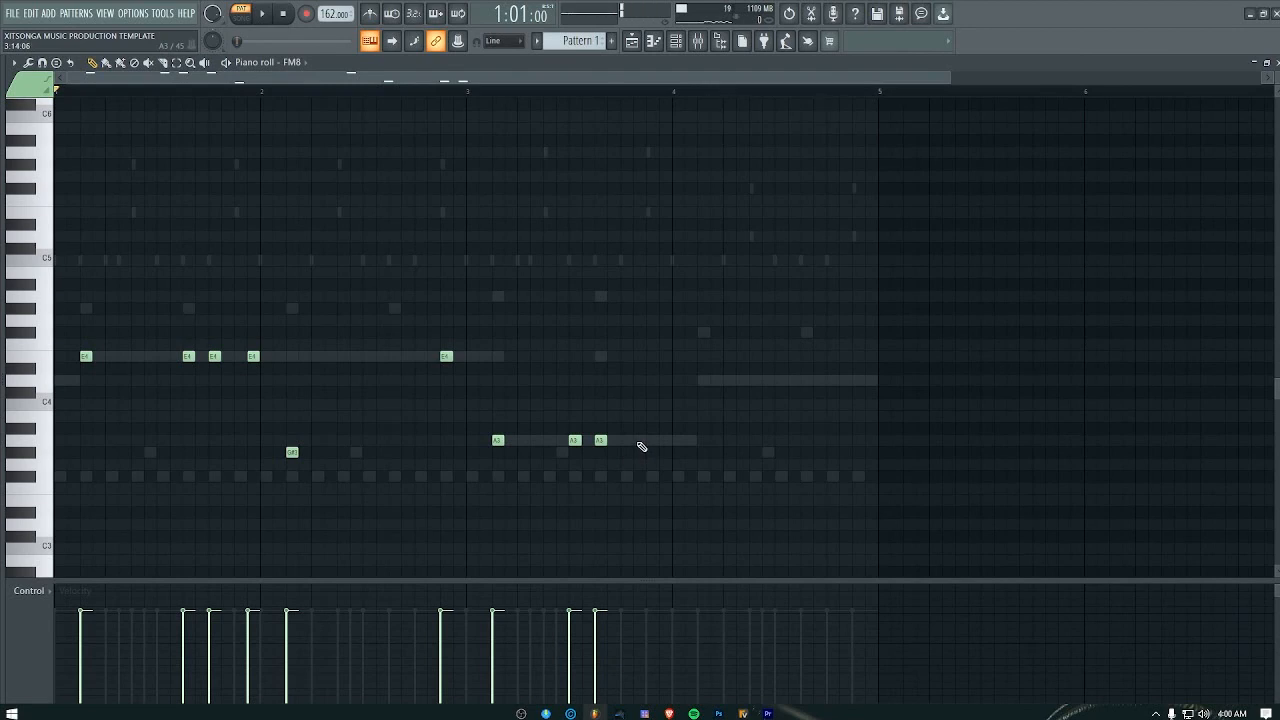
{"action": "key", "text": "space"}
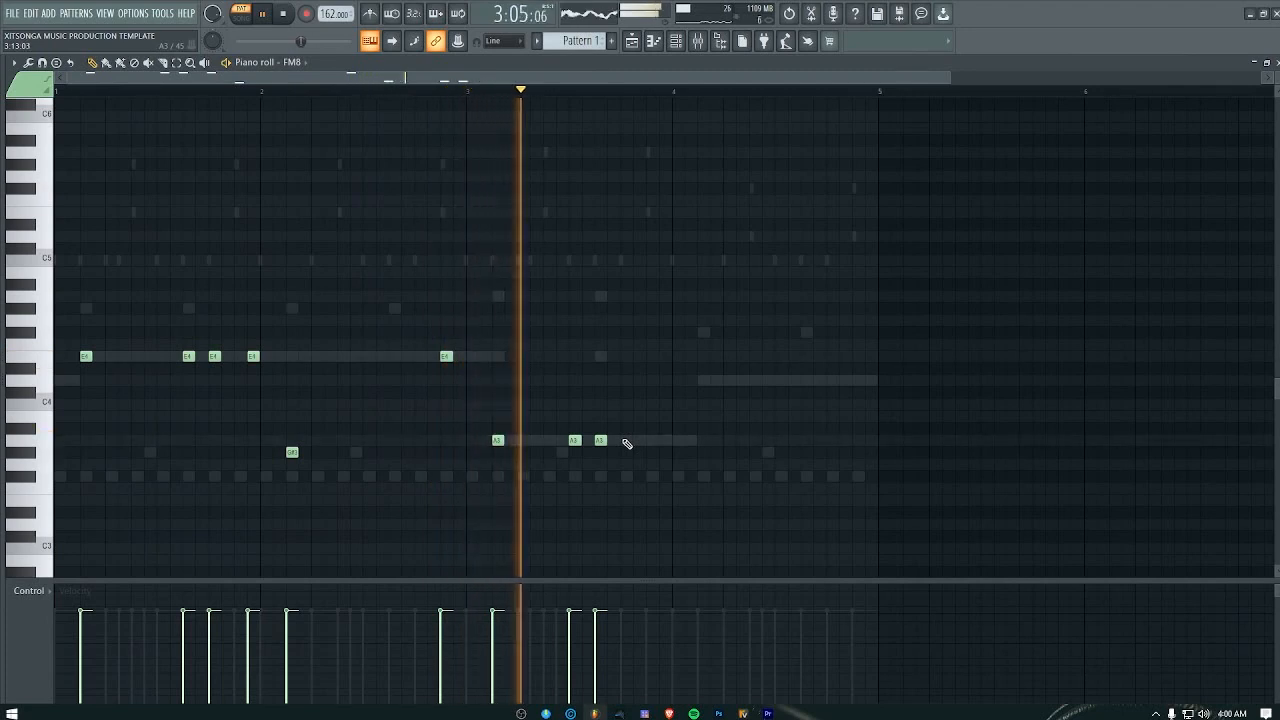
{"action": "right_click", "coordinate": [600, 440]}
{"action": "right_click", "coordinate": [574, 440]}
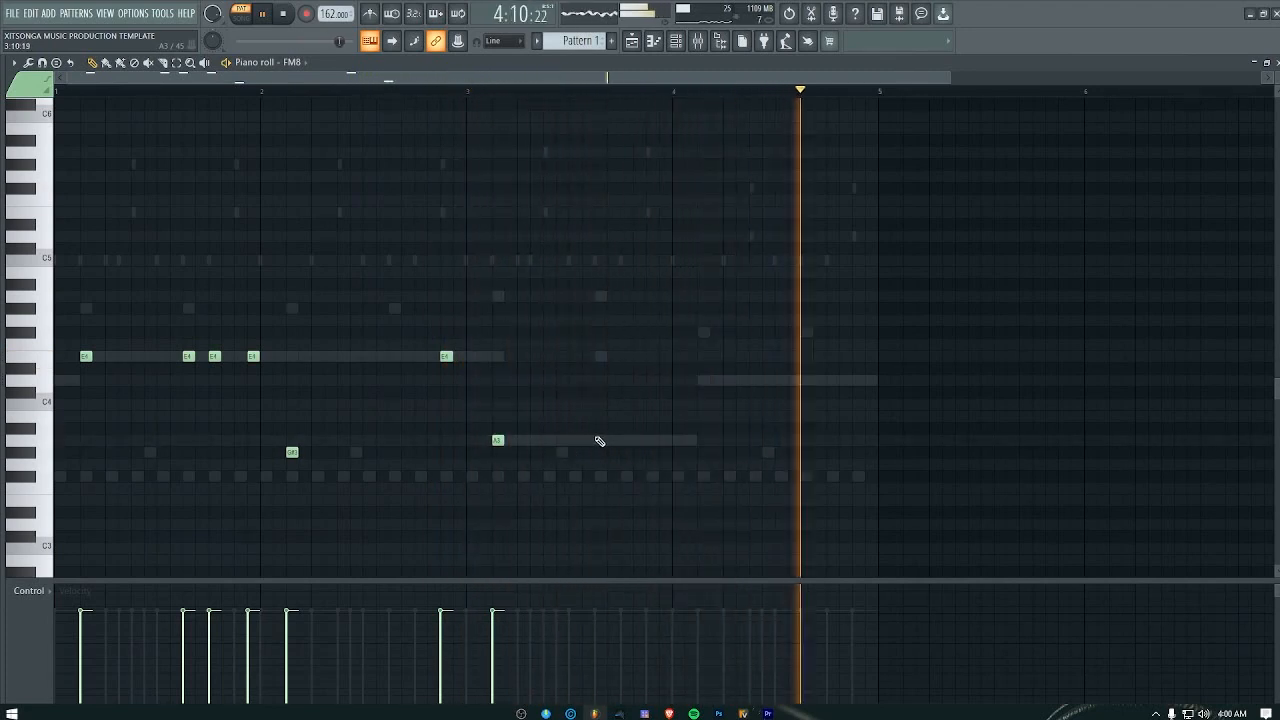
Step: Place A3 notes on steps 11, 13 and 16 of bar 3 while the pattern plays
{"action": "left_click", "coordinate": [603, 441]}
{"action": "left_click", "coordinate": [640, 441]}
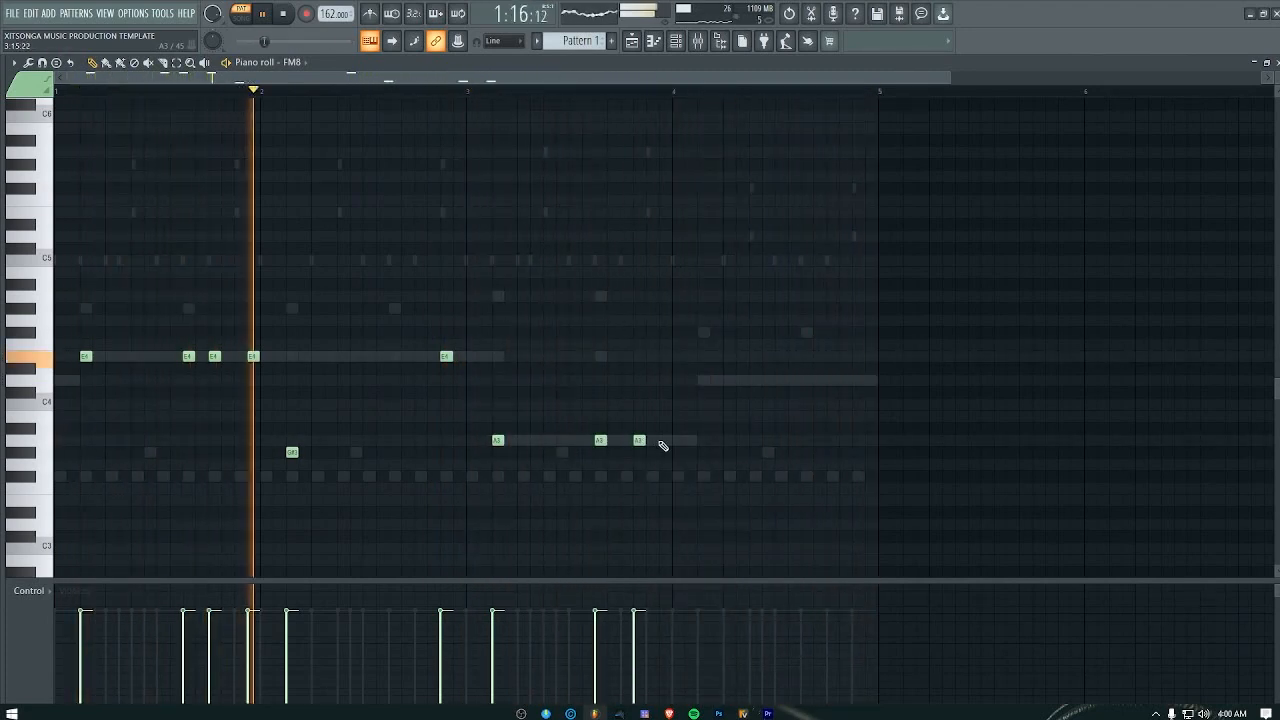
{"action": "left_click", "coordinate": [666, 441]}
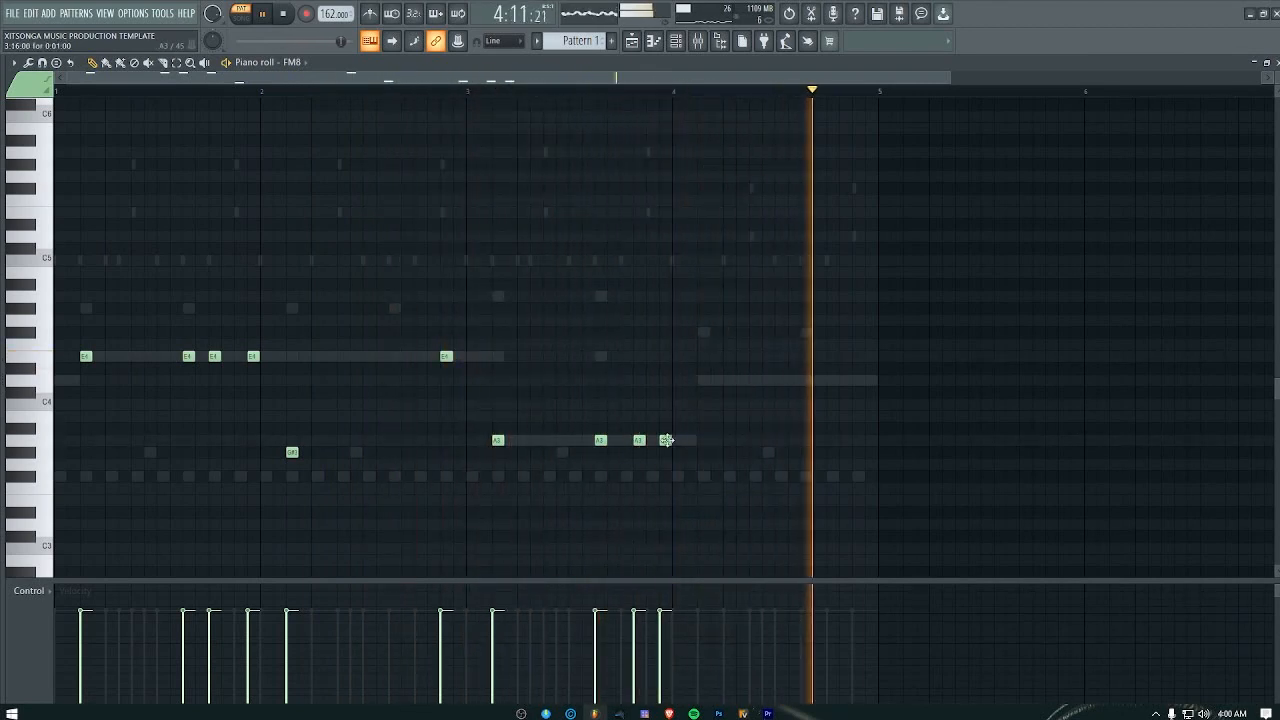
{"action": "left_click_drag", "start_coordinate": [638, 441], "coordinate": [626, 441]}
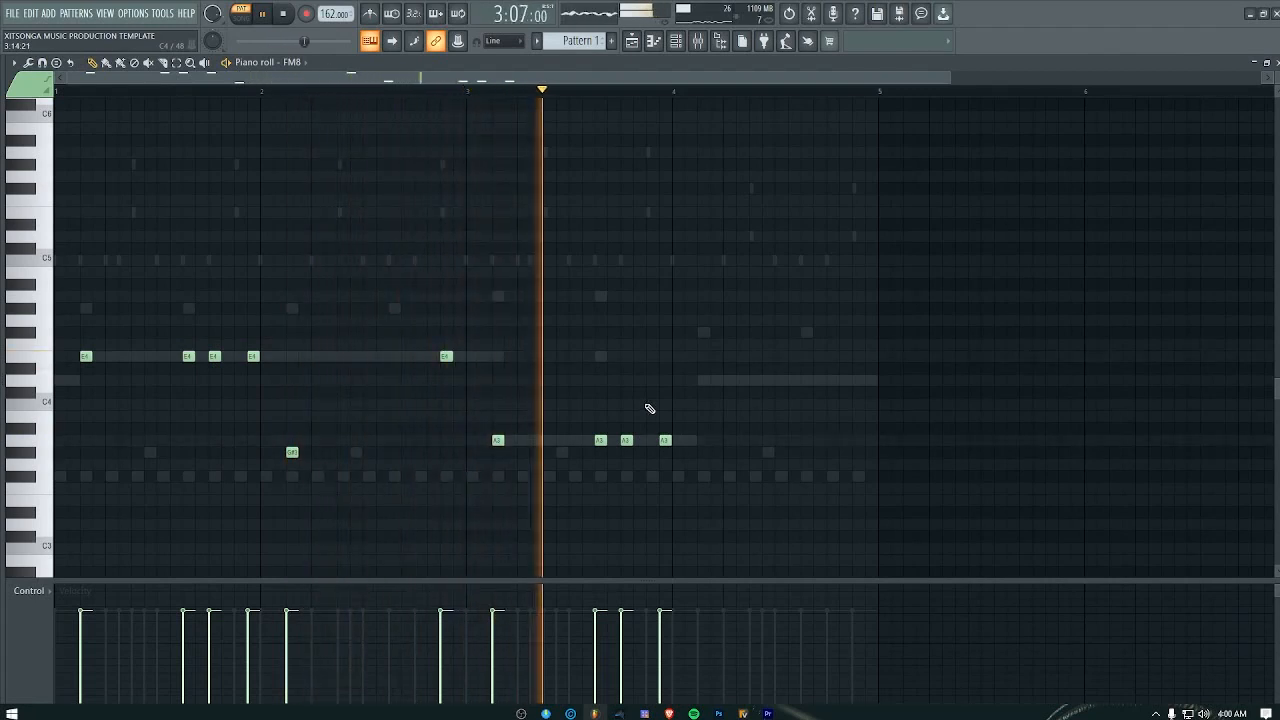
Step: Add D4 notes on steps 3, 11 and 15 of bar 4
{"action": "left_click", "coordinate": [703, 380]}
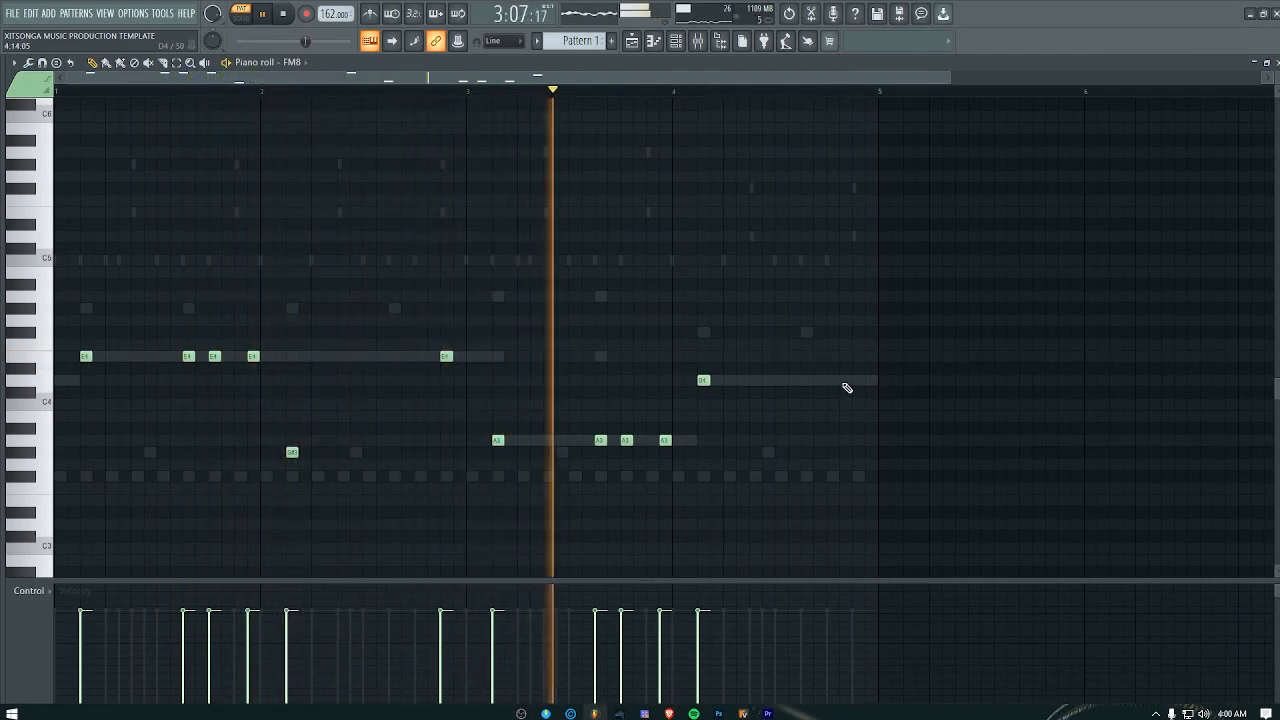
{"action": "left_click", "coordinate": [806, 380]}
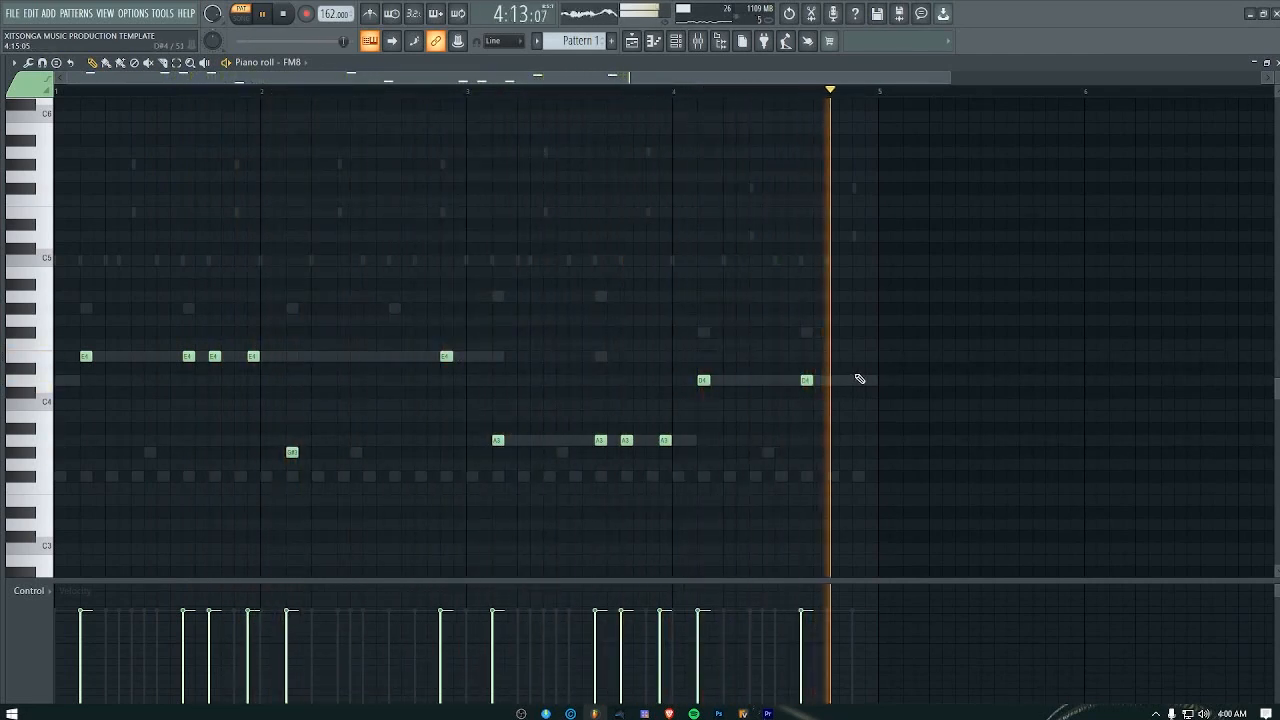
{"action": "left_click", "coordinate": [858, 381]}
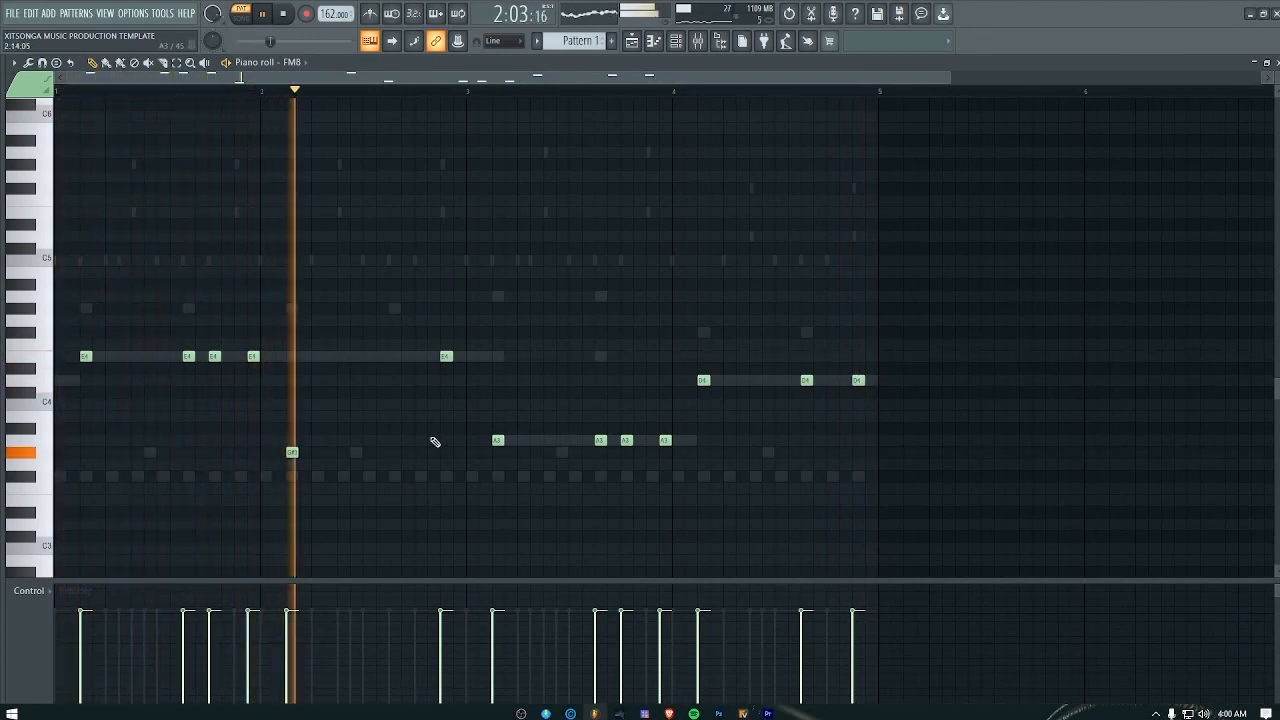
Step: Return to the channel rack and solo the FM8 channel
{"action": "key", "text": "F6"}
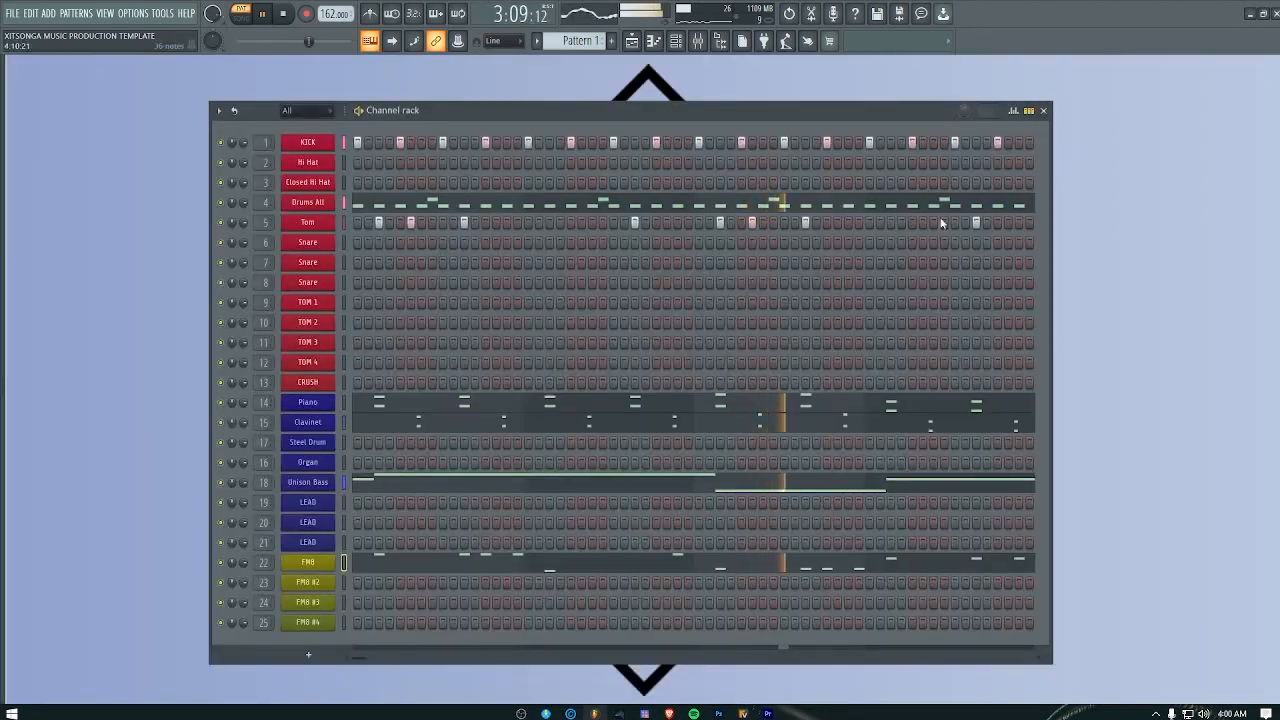
{"action": "right_click", "coordinate": [225, 563]}
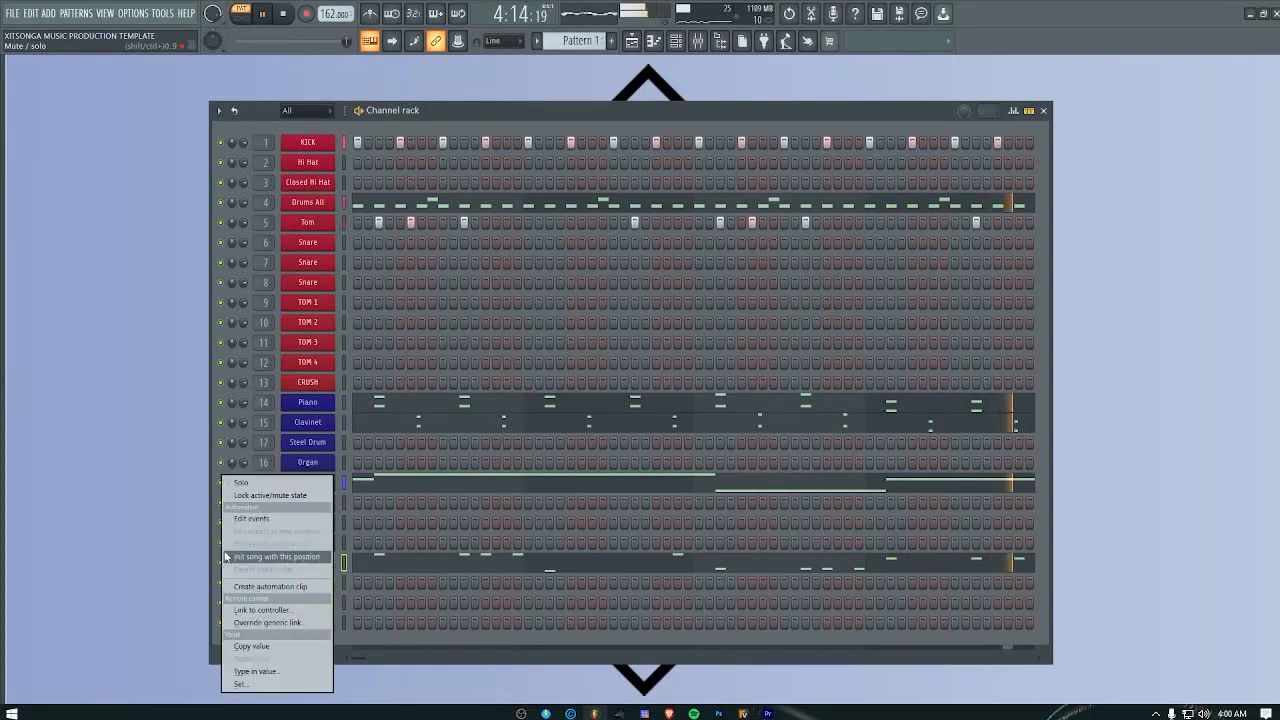
{"action": "left_click", "coordinate": [243, 484]}
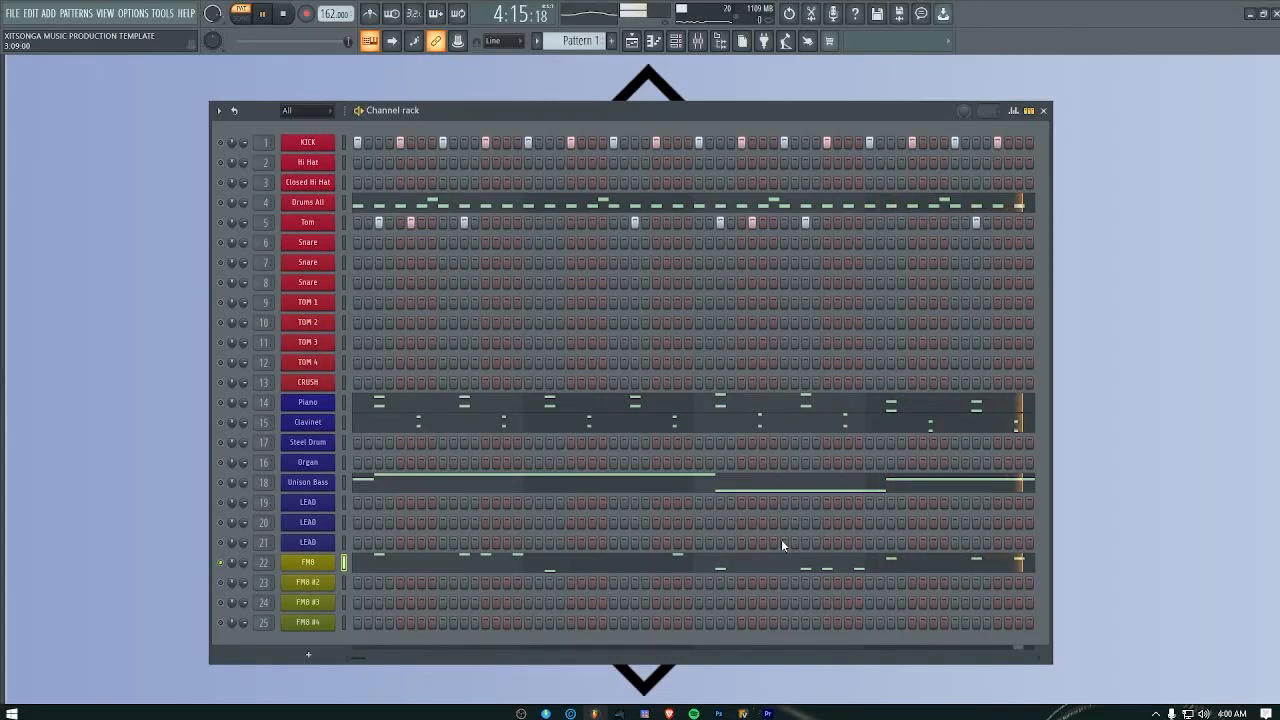
Step: Copy the FM8 channel's notes and paste them into FM8 #2
{"action": "right_click", "coordinate": [296, 562]}
{"action": "left_click", "coordinate": [488, 527]}
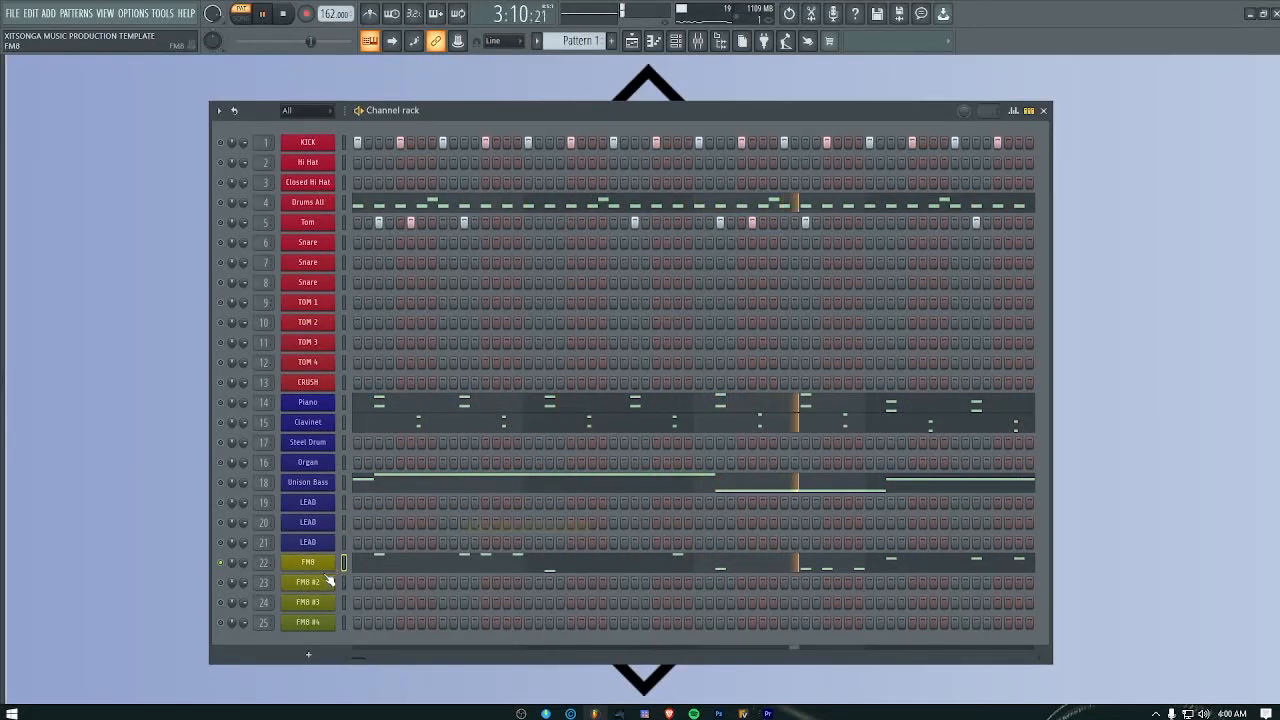
{"action": "right_click", "coordinate": [310, 590]}
{"action": "left_click", "coordinate": [522, 541]}
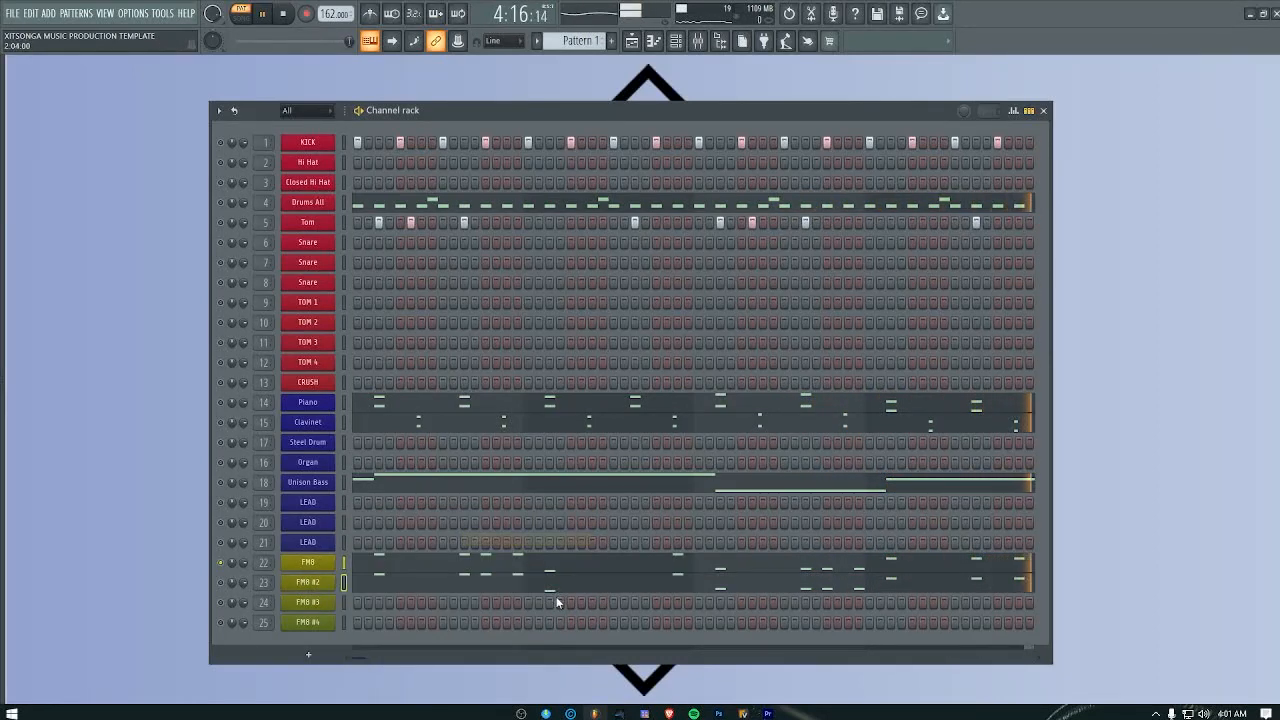
Step: Transpose all of FM8 #2's pasted notes up one octave and close its piano roll
{"action": "left_click", "coordinate": [560, 586]}
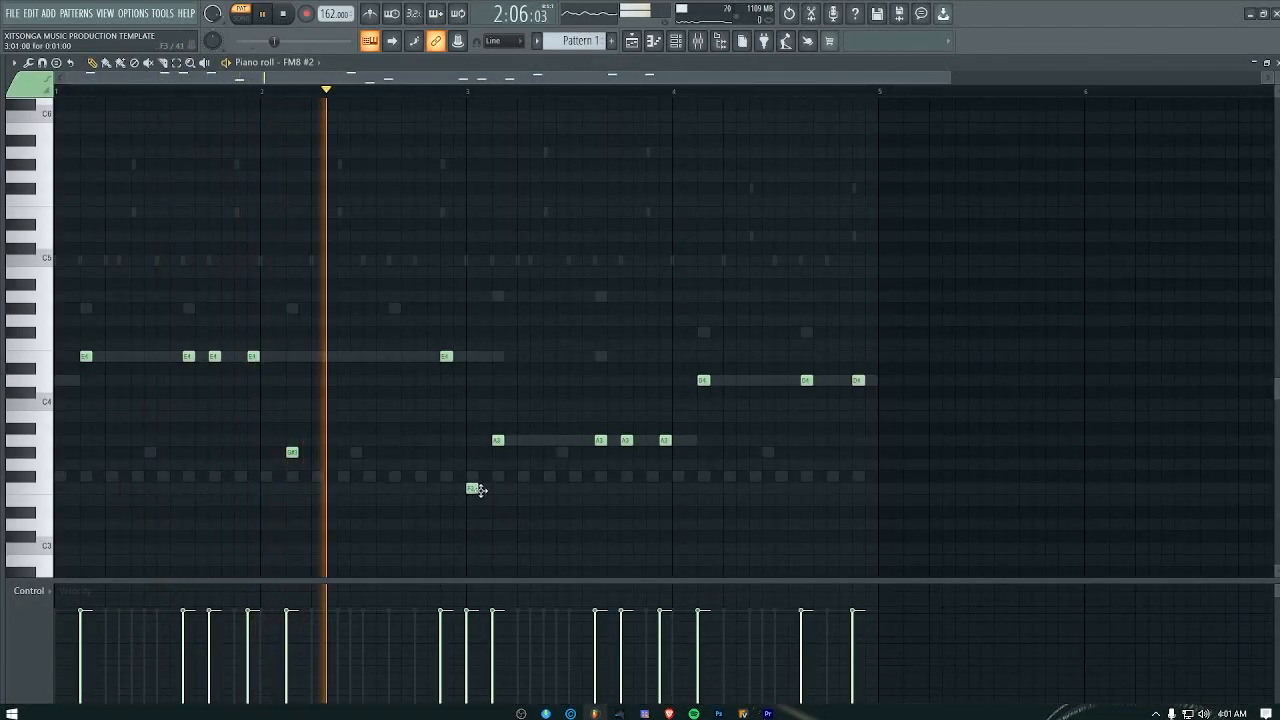
{"action": "left_click_drag", "start_coordinate": [1020, 310], "coordinate": [12, 554]}
{"action": "key", "text": "shift+Up"}
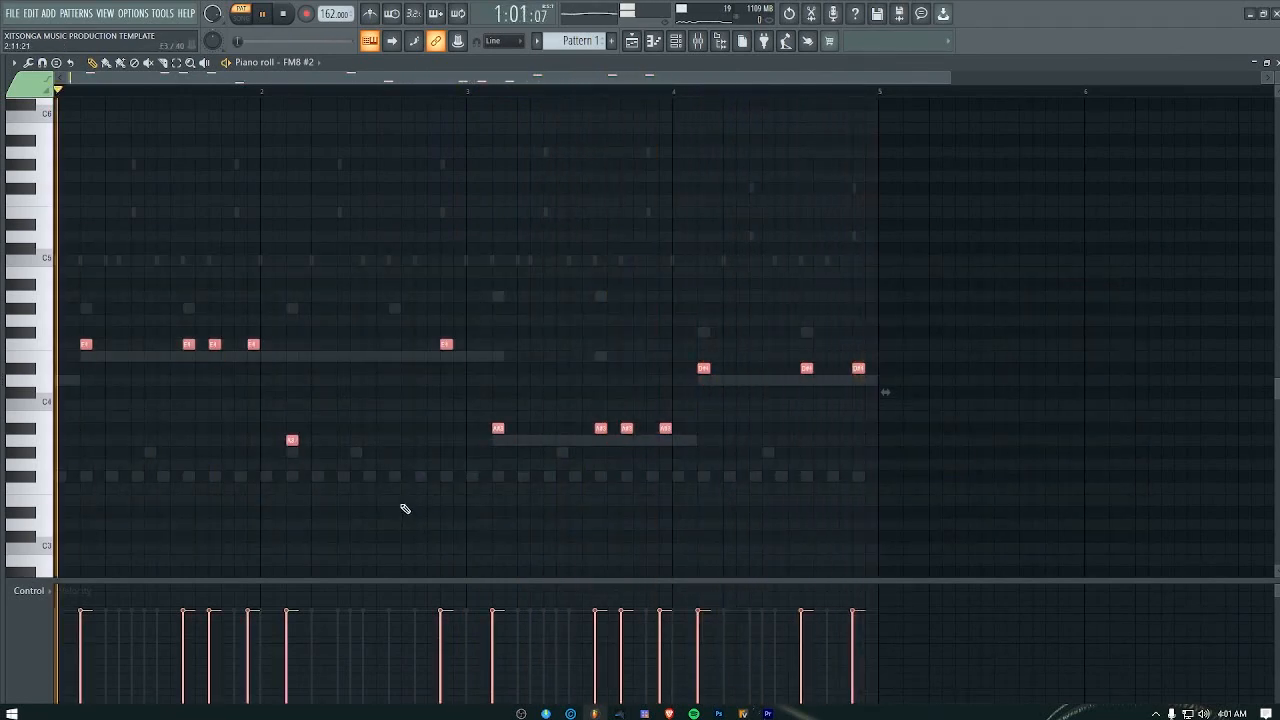
{"action": "key", "text": "shift+Down"}
{"action": "key", "text": "ctrl+Up"}
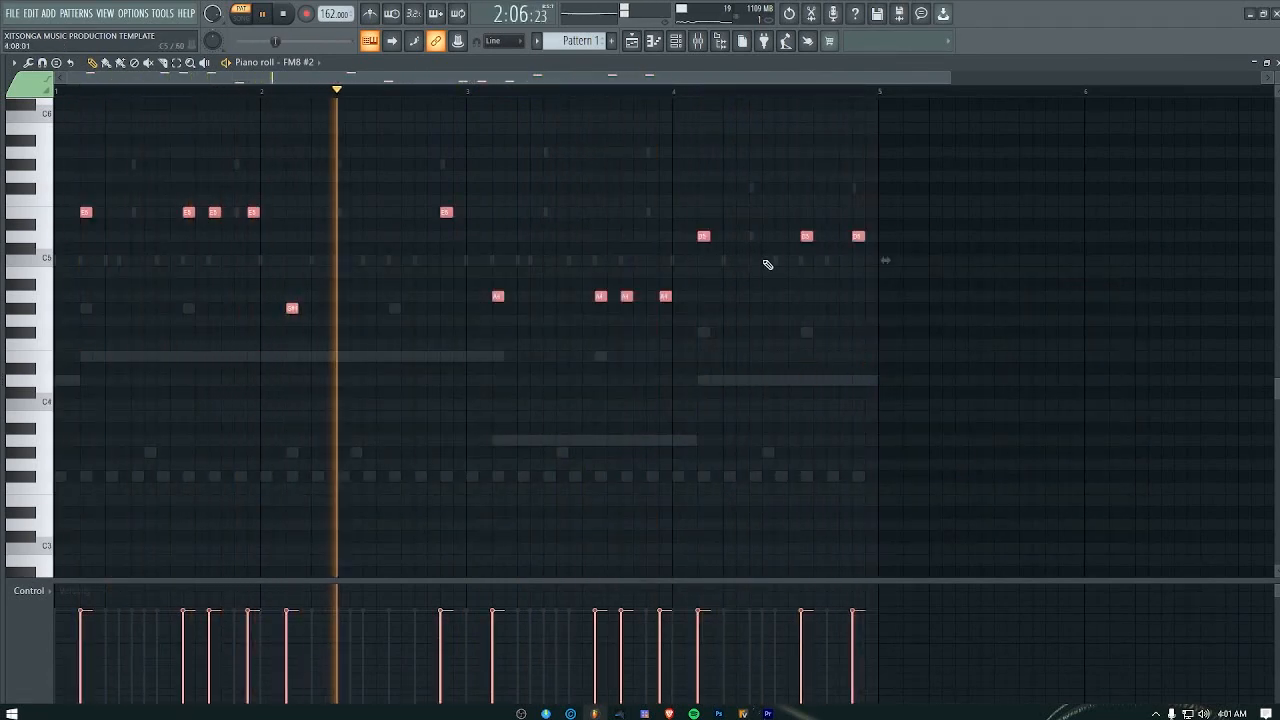
{"action": "left_click", "coordinate": [1266, 62]}
Step: Check the FM8 #2 marimba plugin and enable that channel alongside the soloed FM8
{"action": "left_click", "coordinate": [325, 588]}
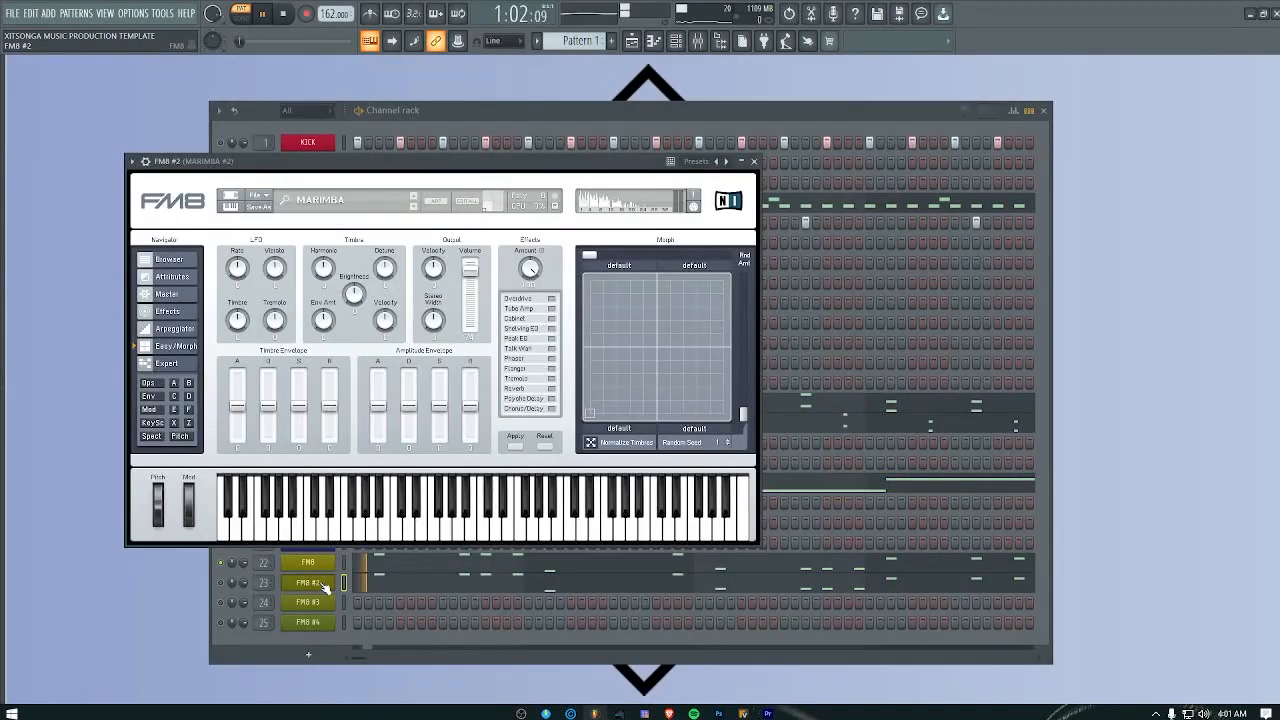
{"action": "left_click", "coordinate": [328, 590]}
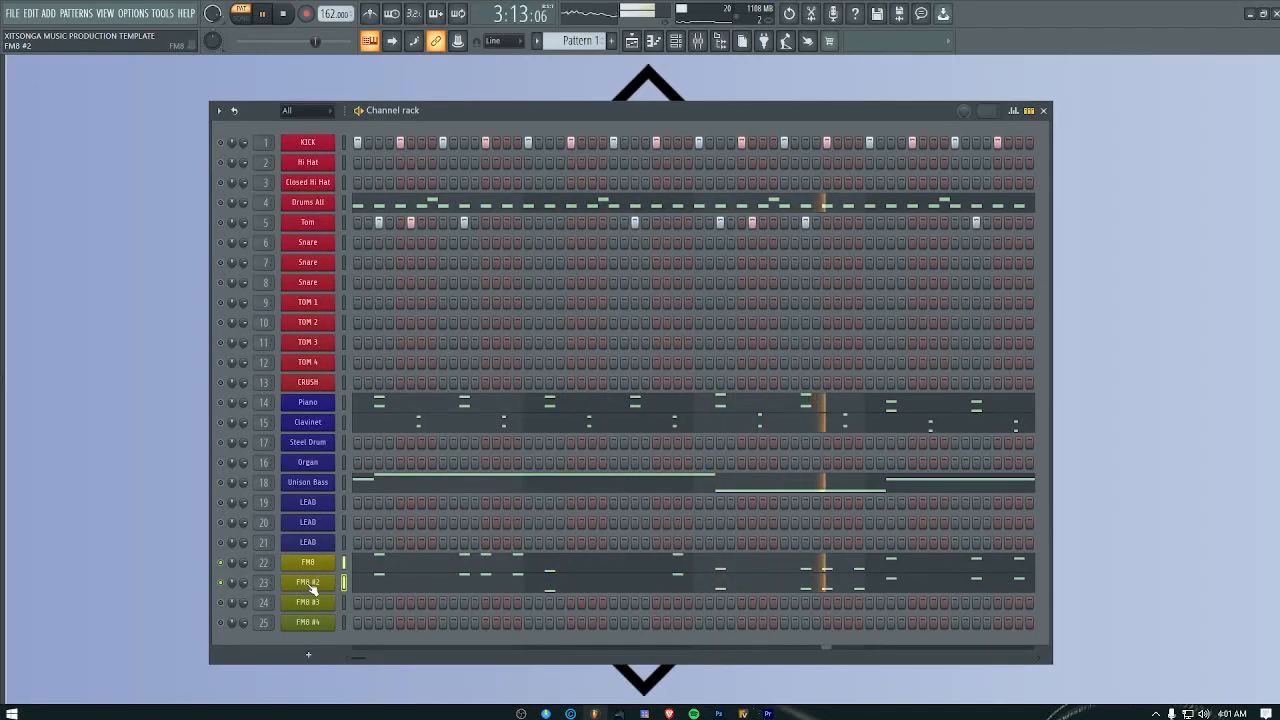
Step: Copy FM8 #2's notes, and clear them from that channel
{"action": "right_click", "coordinate": [311, 588]}
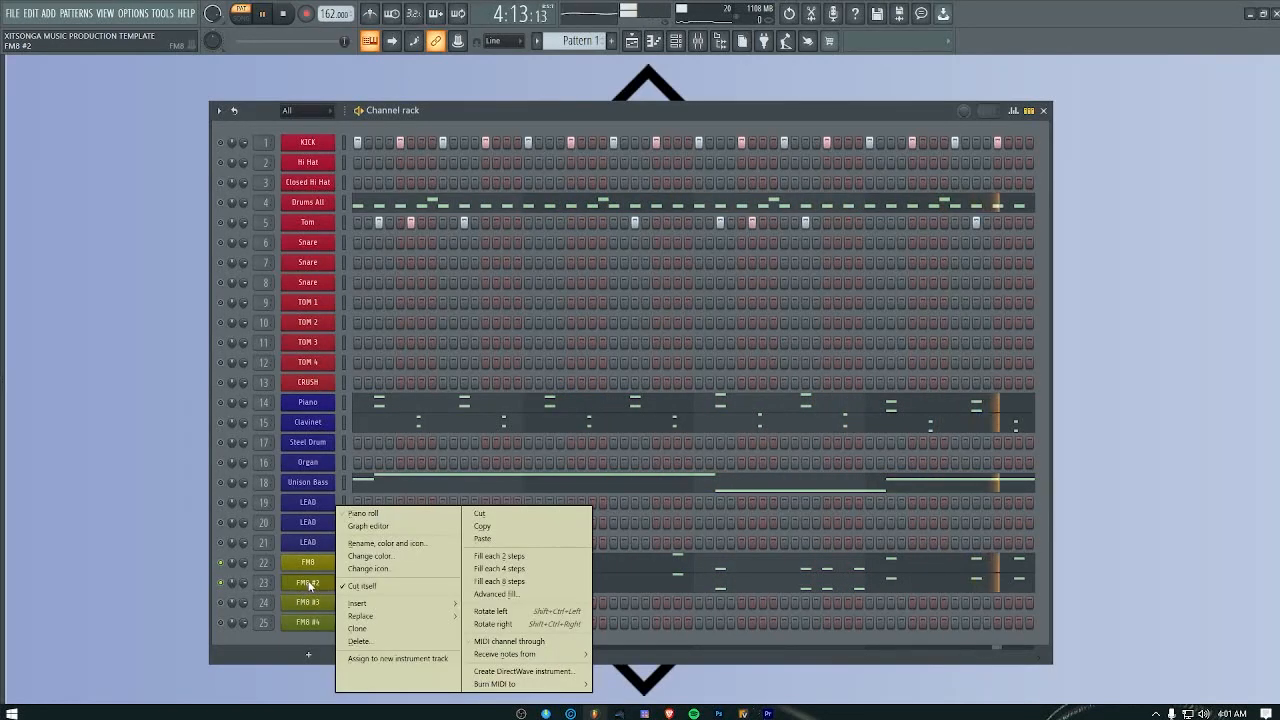
{"action": "left_click", "coordinate": [488, 530]}
{"action": "right_click", "coordinate": [310, 602]}
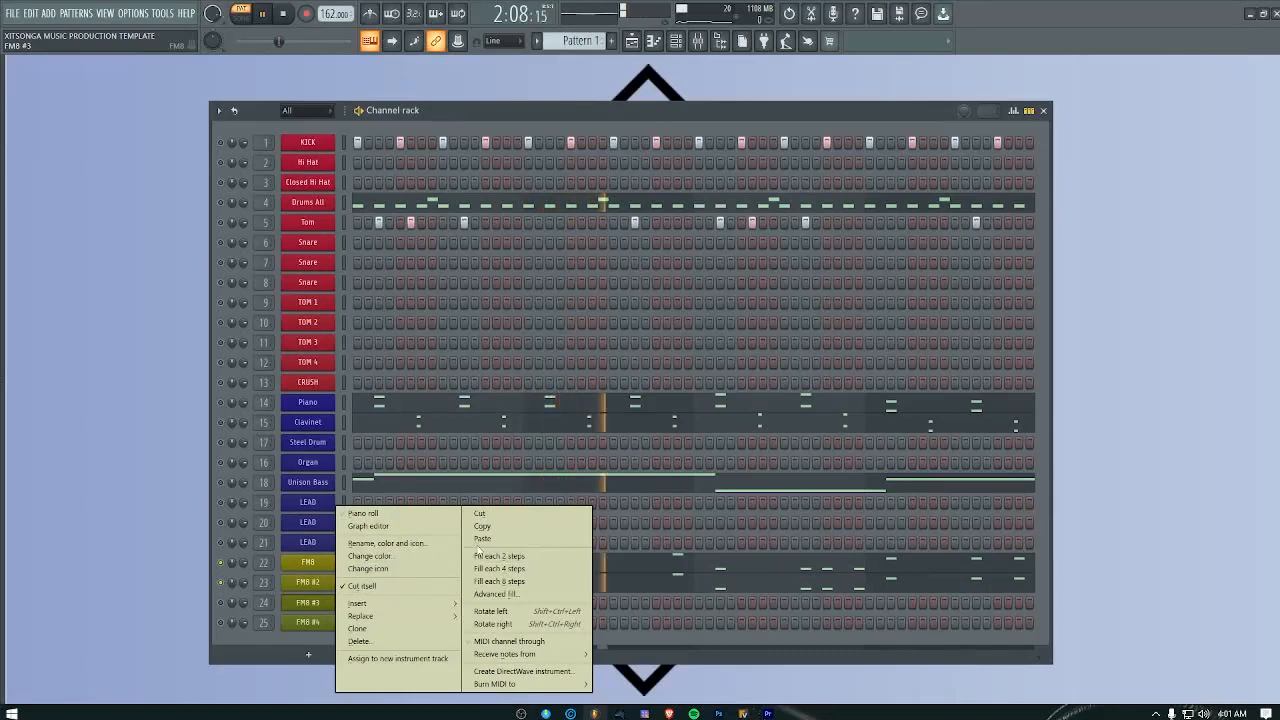
{"action": "left_click", "coordinate": [313, 586]}
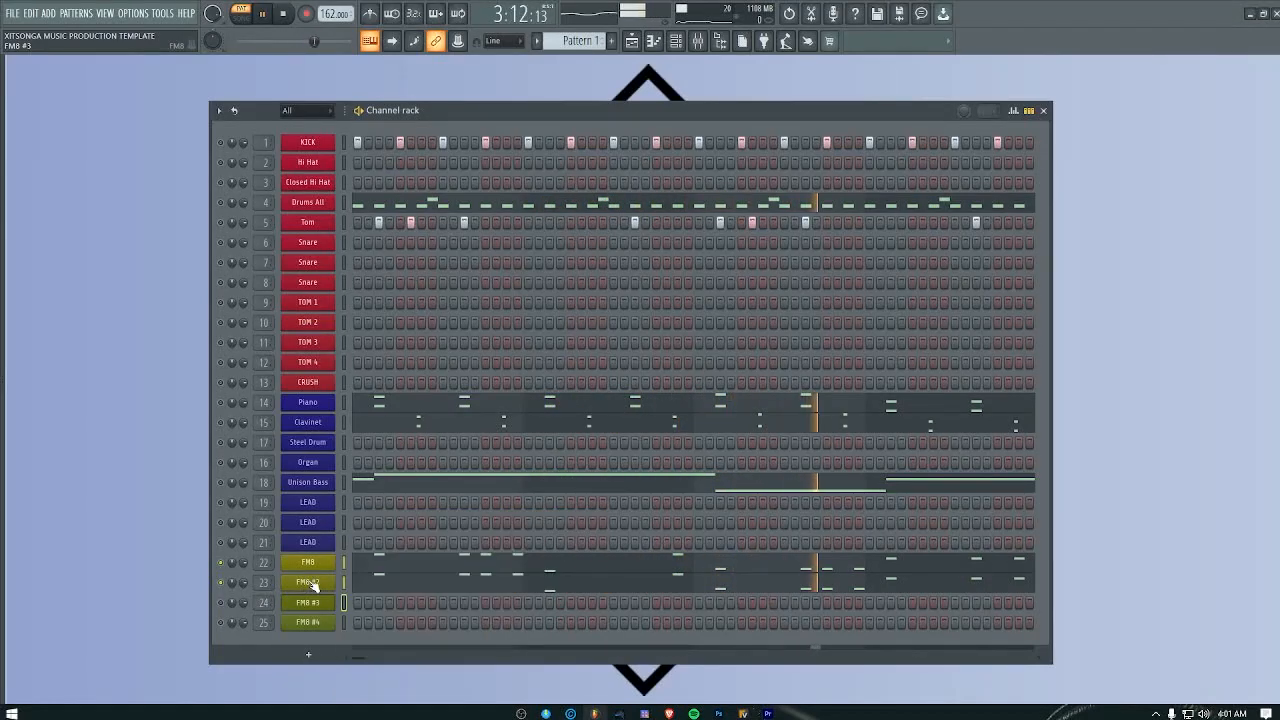
{"action": "right_click", "coordinate": [320, 582]}
{"action": "left_click", "coordinate": [486, 527]}
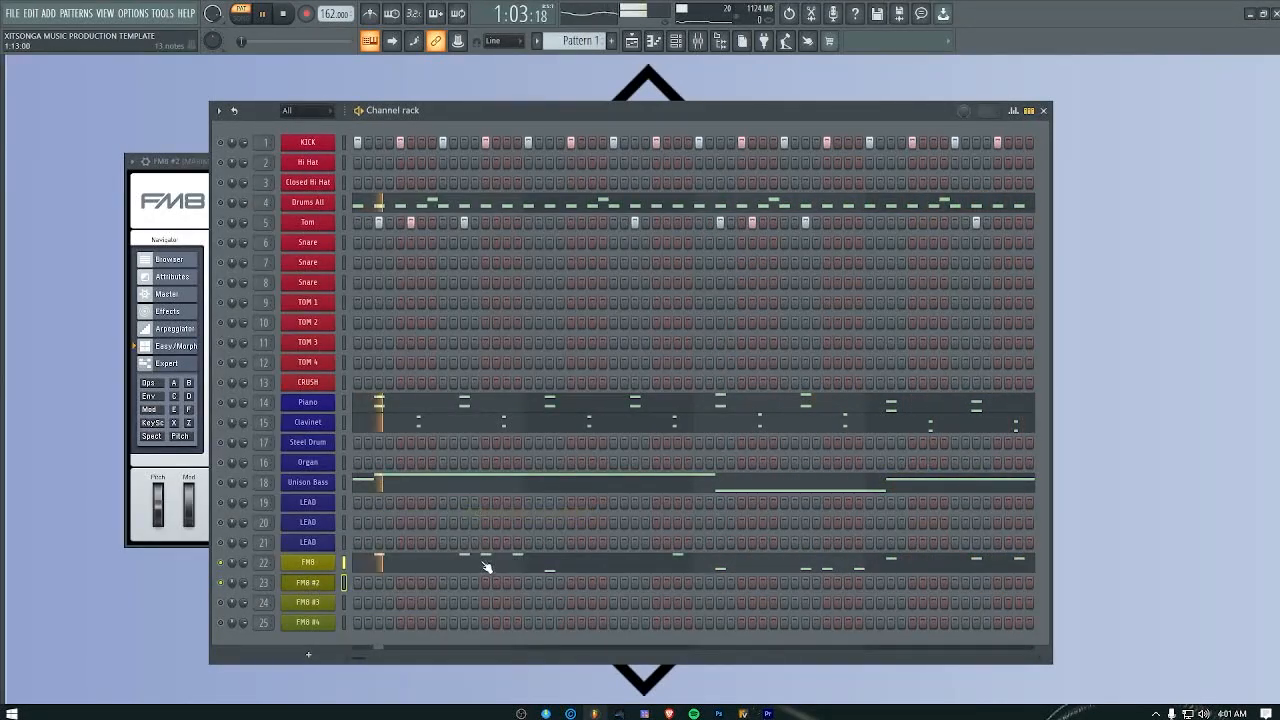
Step: Move FM8's low note on step 3 of bar 2 to E3 and check it in playback
{"action": "left_click", "coordinate": [491, 563]}
{"action": "key", "text": "space"}
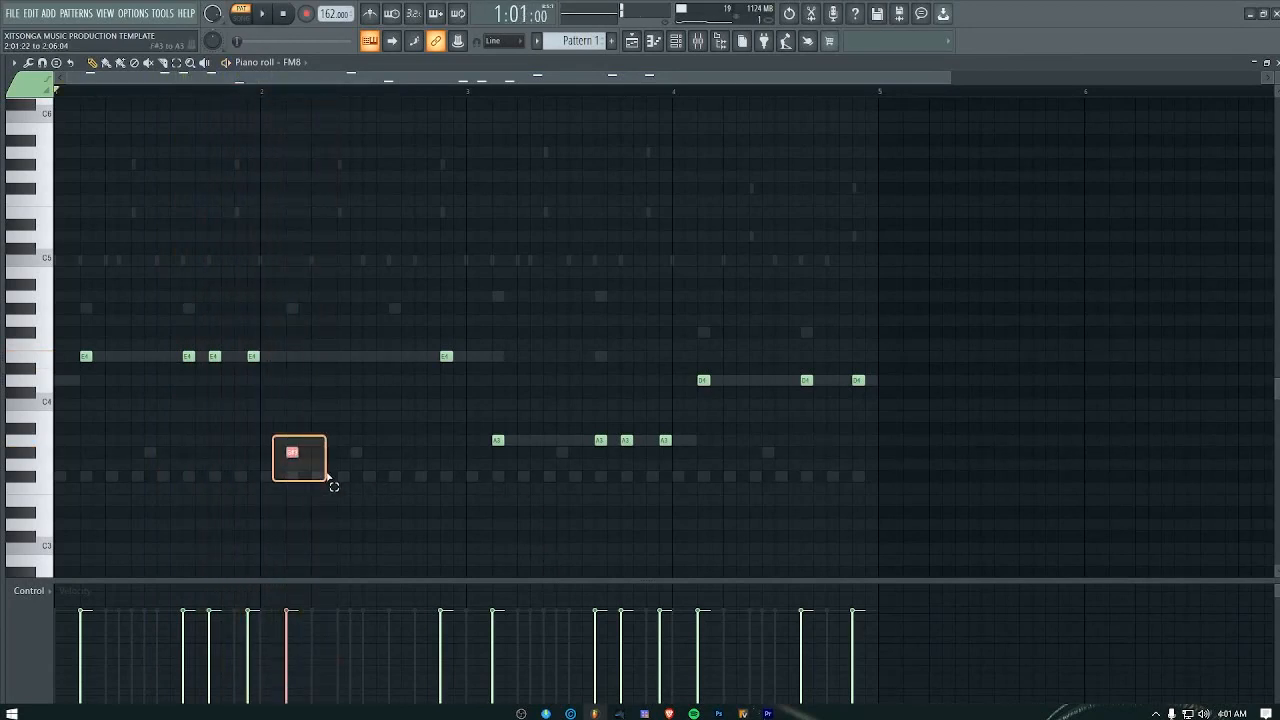
{"action": "scroll", "coordinate": [335, 477], "scroll_direction": "down", "scroll_amount": 1}
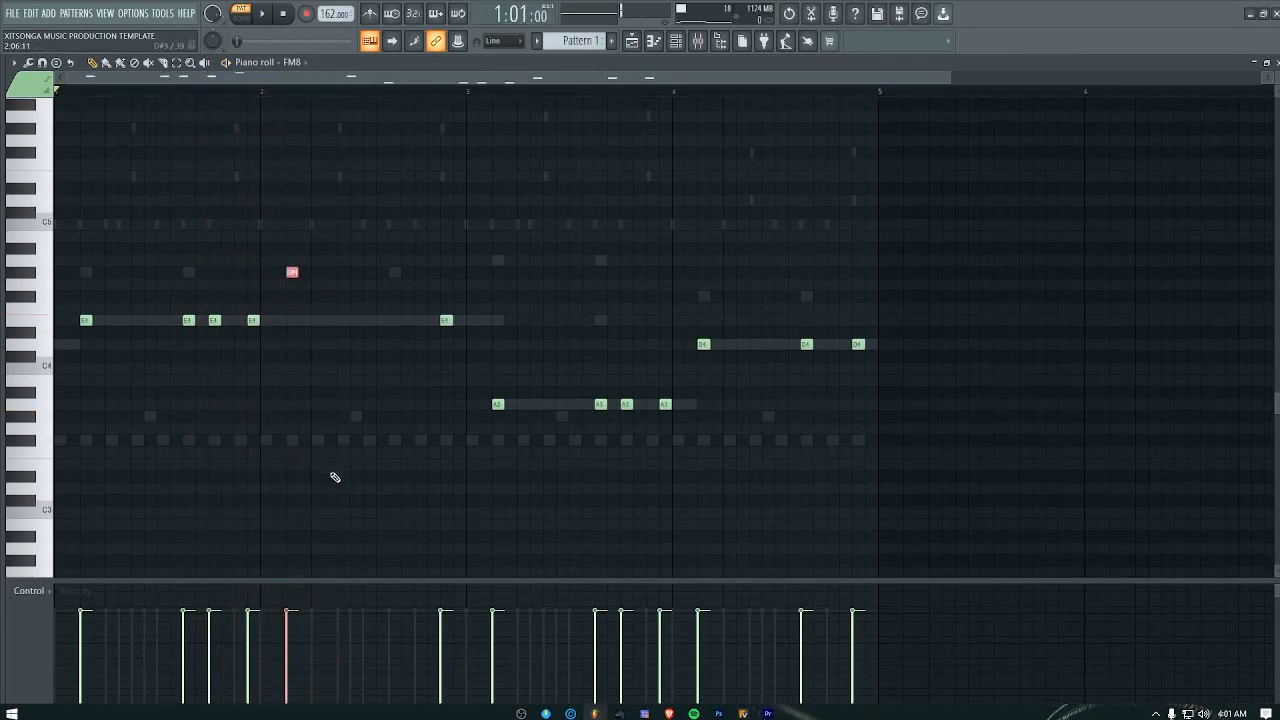
{"action": "scroll", "coordinate": [335, 477], "scroll_direction": "down", "scroll_amount": 2}
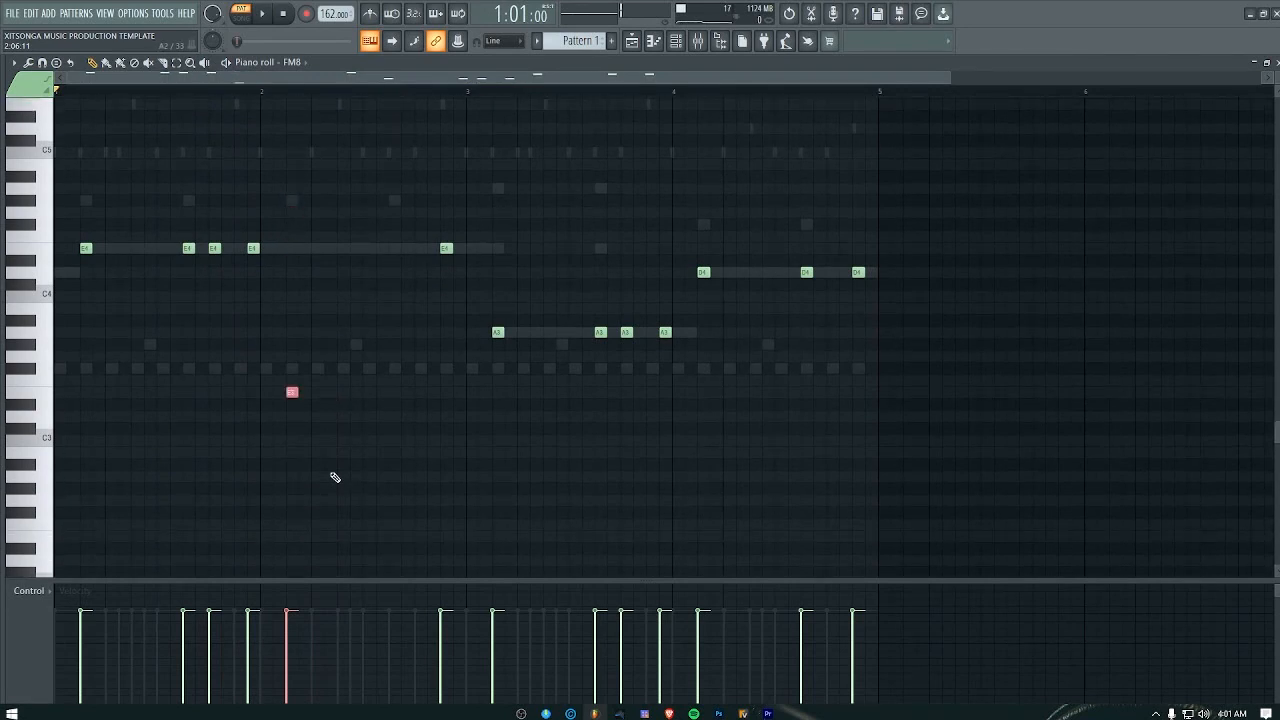
{"action": "key", "text": "space"}
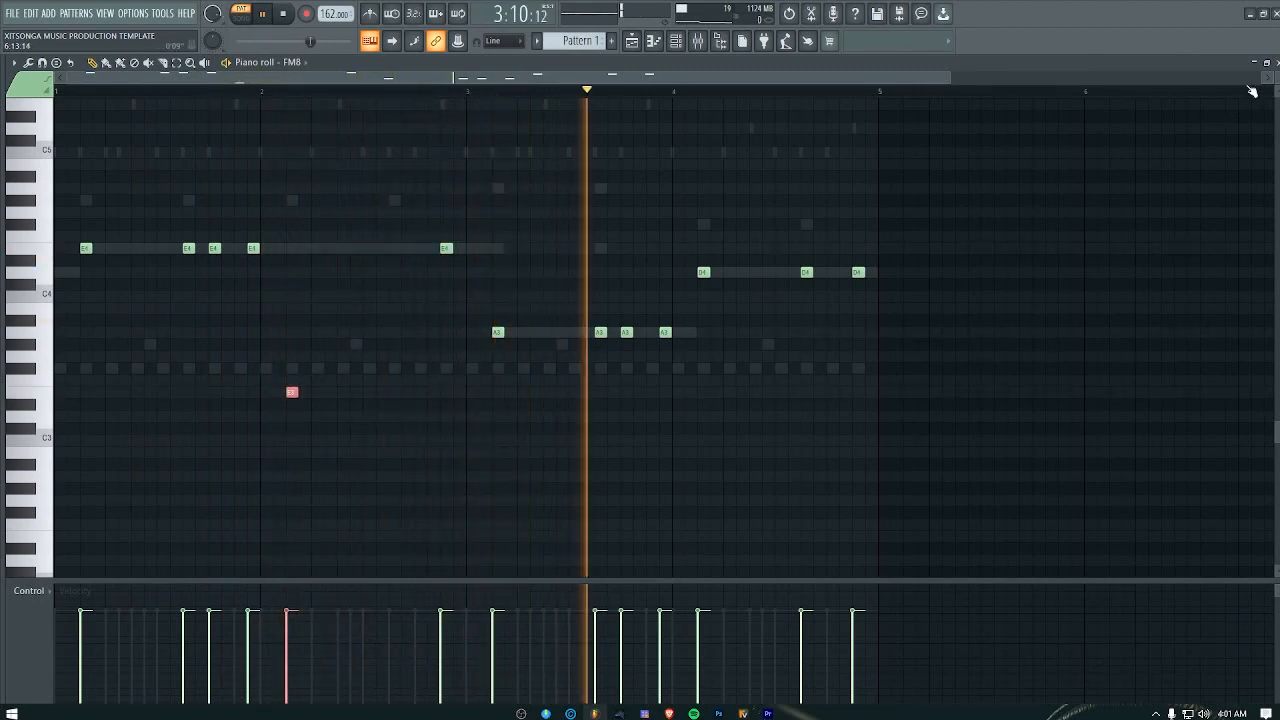
{"action": "left_click", "coordinate": [1276, 63]}
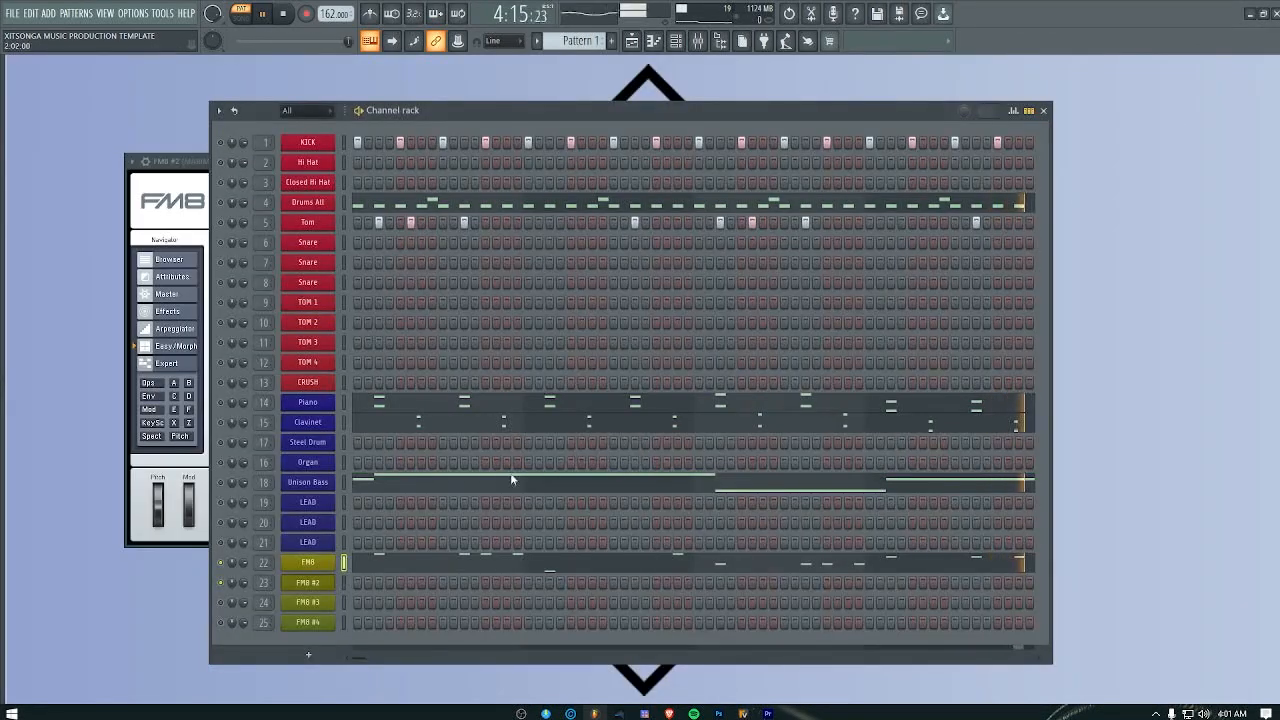
Step: Copy the revised FM8 part and paste it into the emptied FM8 #2 channel
{"action": "right_click", "coordinate": [323, 565]}
{"action": "left_click", "coordinate": [484, 526]}
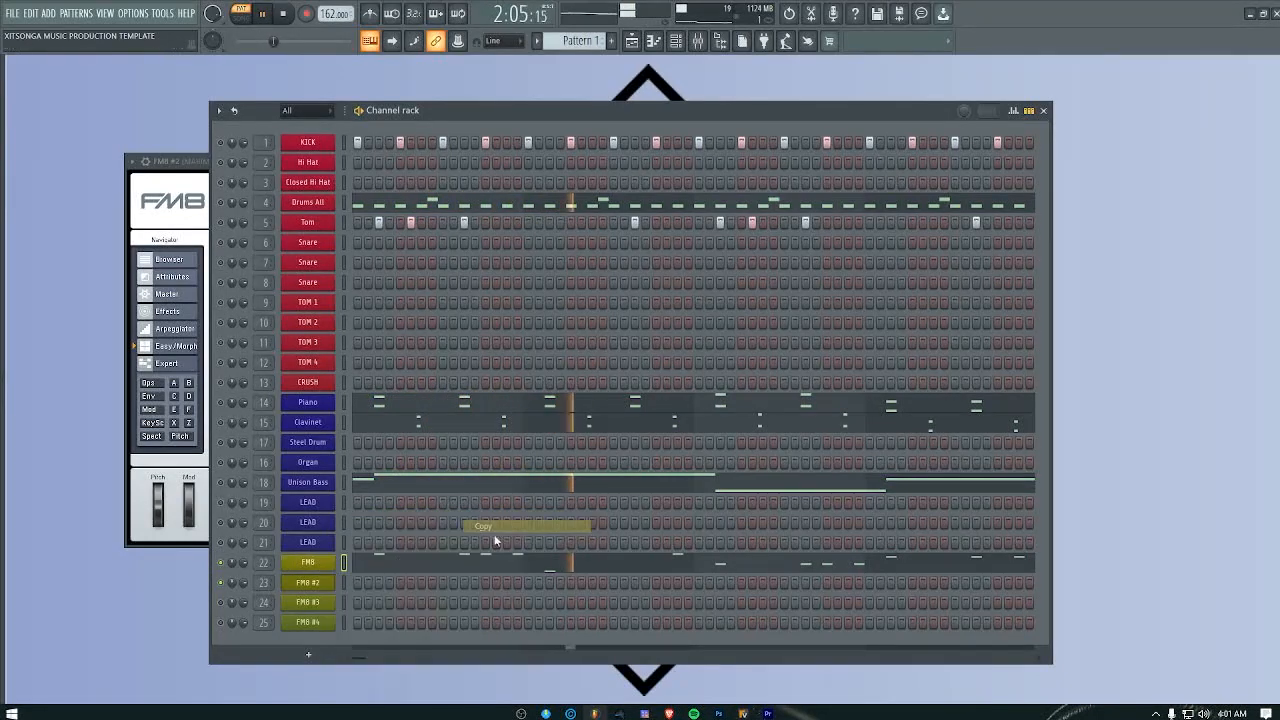
{"action": "right_click", "coordinate": [321, 584]}
{"action": "left_click", "coordinate": [490, 540]}
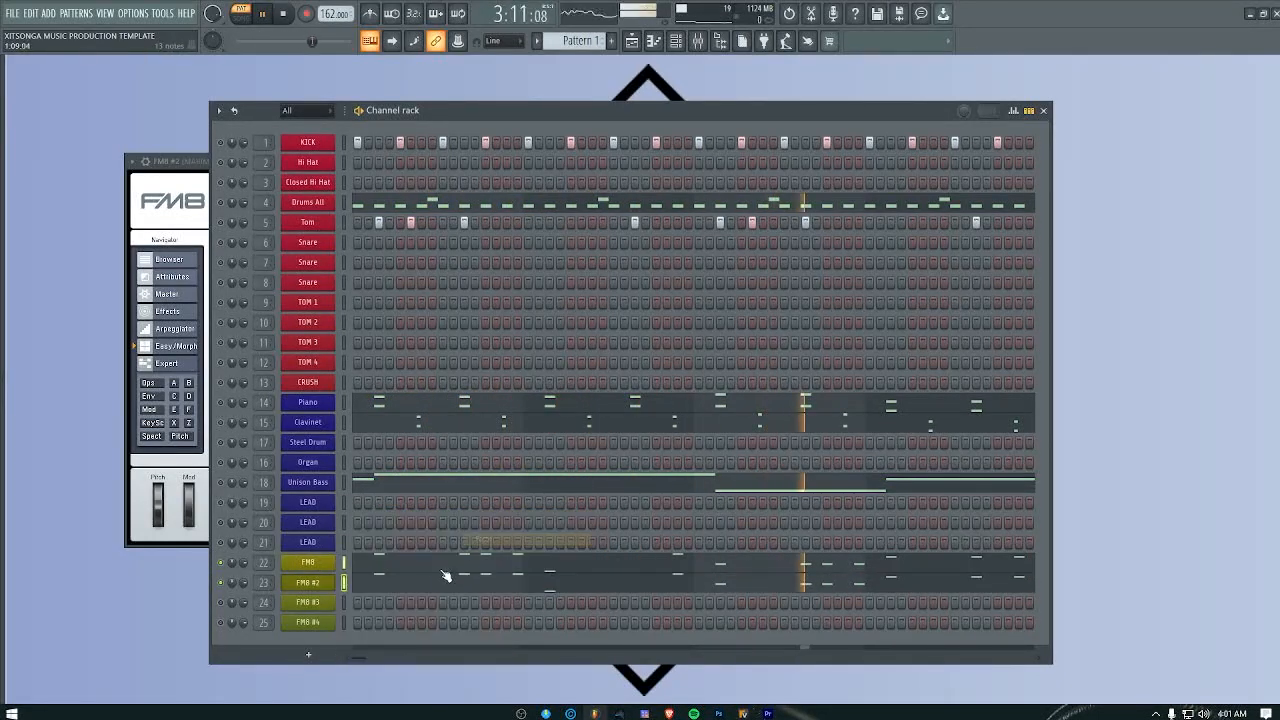
Step: Select every note of the revised part in FM8 #2 and raise them one octave
{"action": "left_click", "coordinate": [441, 582]}
{"action": "left_click_drag", "start_coordinate": [1033, 148], "coordinate": [57, 534]}
{"action": "key", "text": "ctrl+Up"}
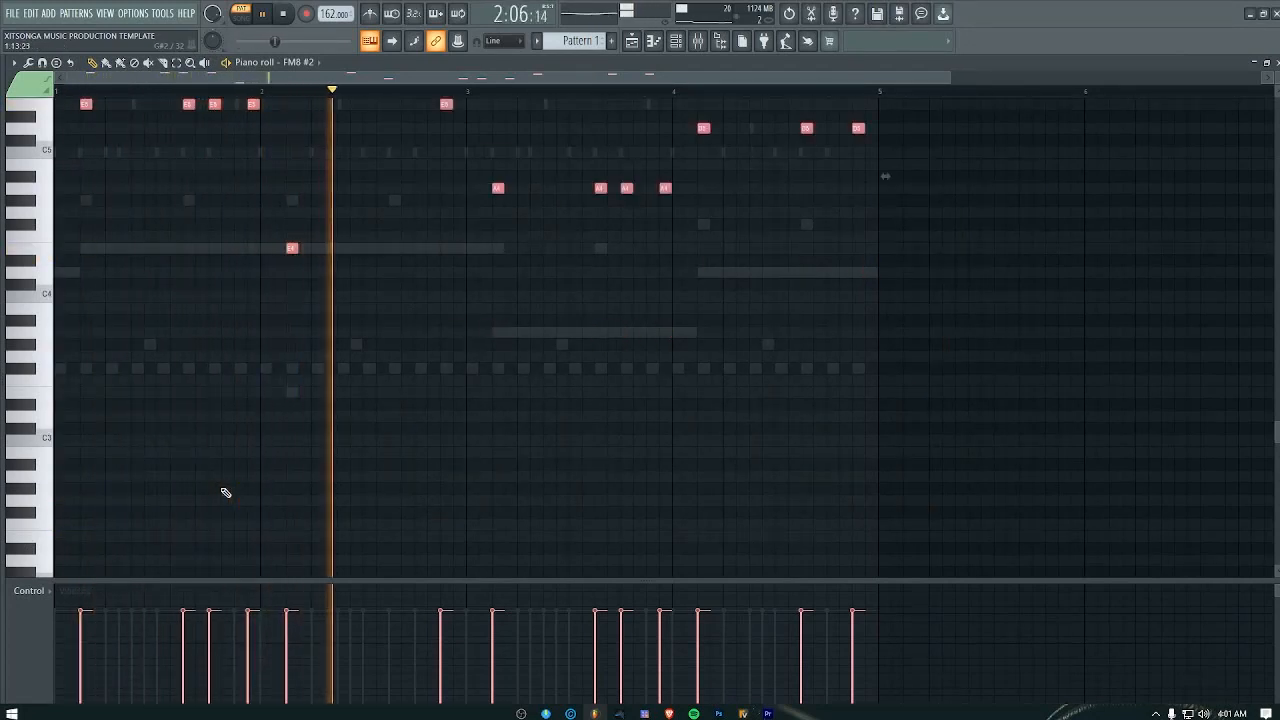
{"action": "key", "text": "Escape"}
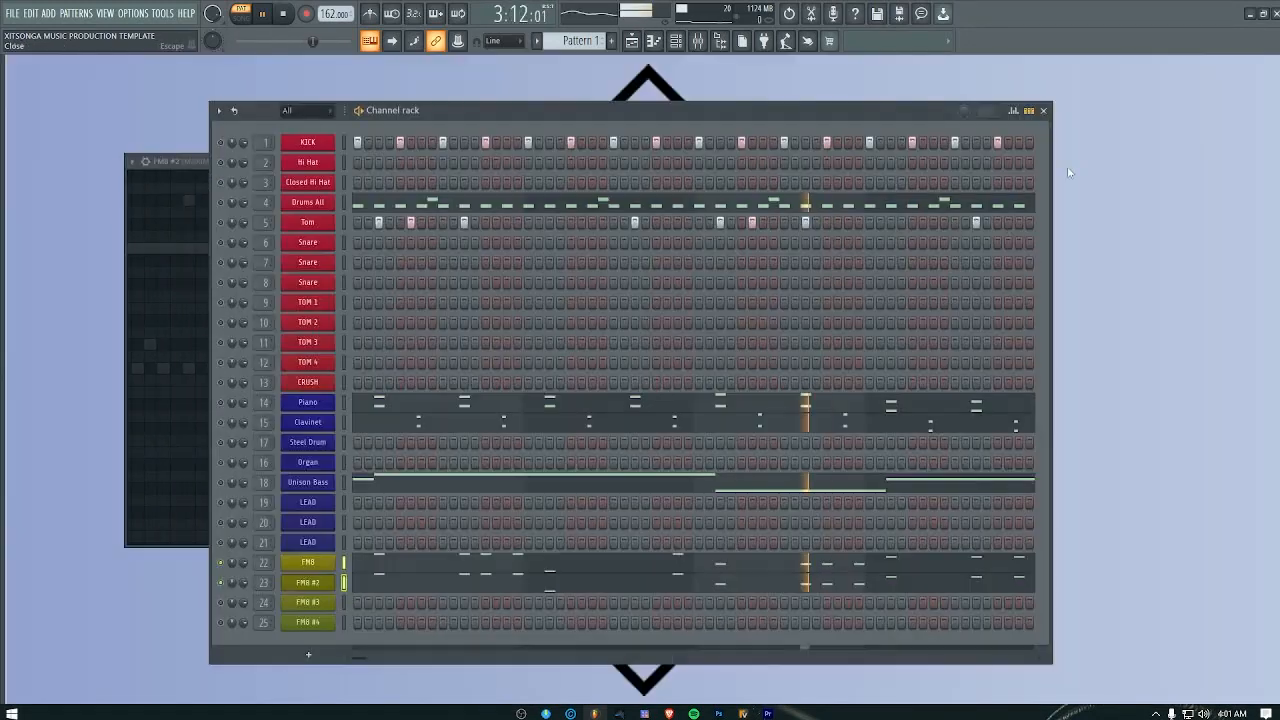
Step: Paste the copied FM8 part into FM8 #3 and lower all its notes one octave
{"action": "right_click", "coordinate": [317, 603]}
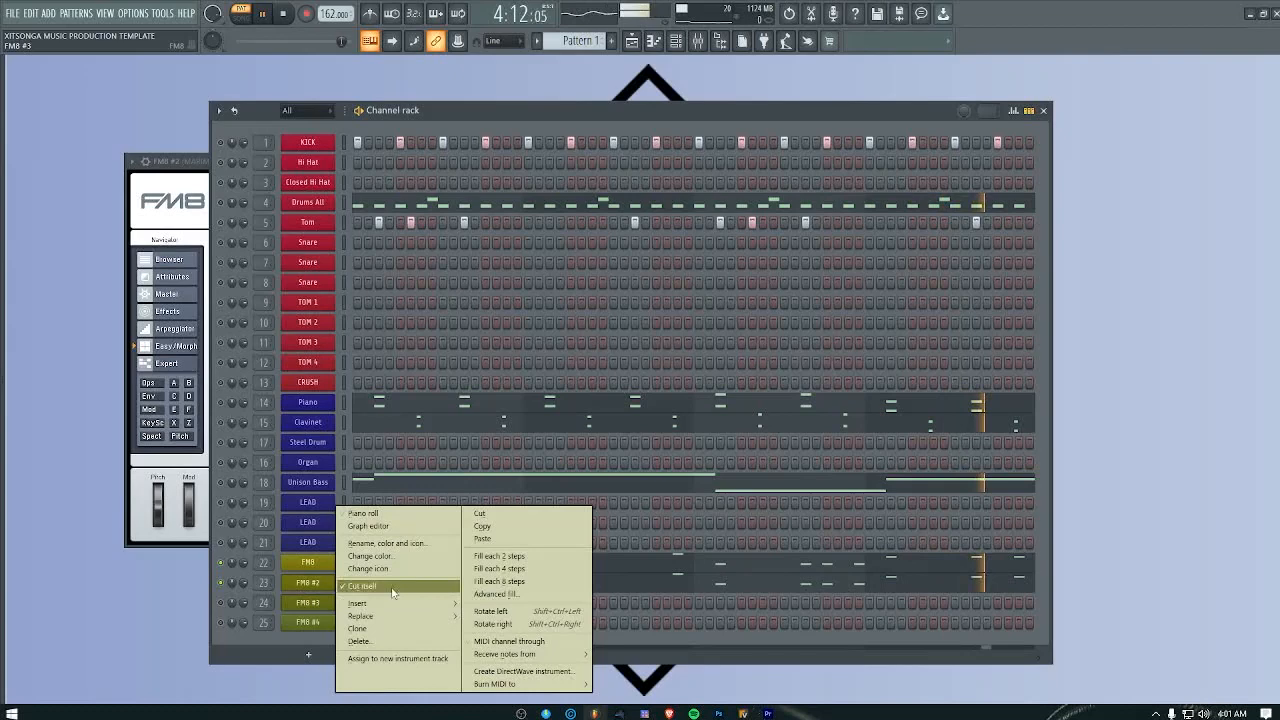
{"action": "left_click", "coordinate": [491, 545]}
{"action": "left_click", "coordinate": [480, 596]}
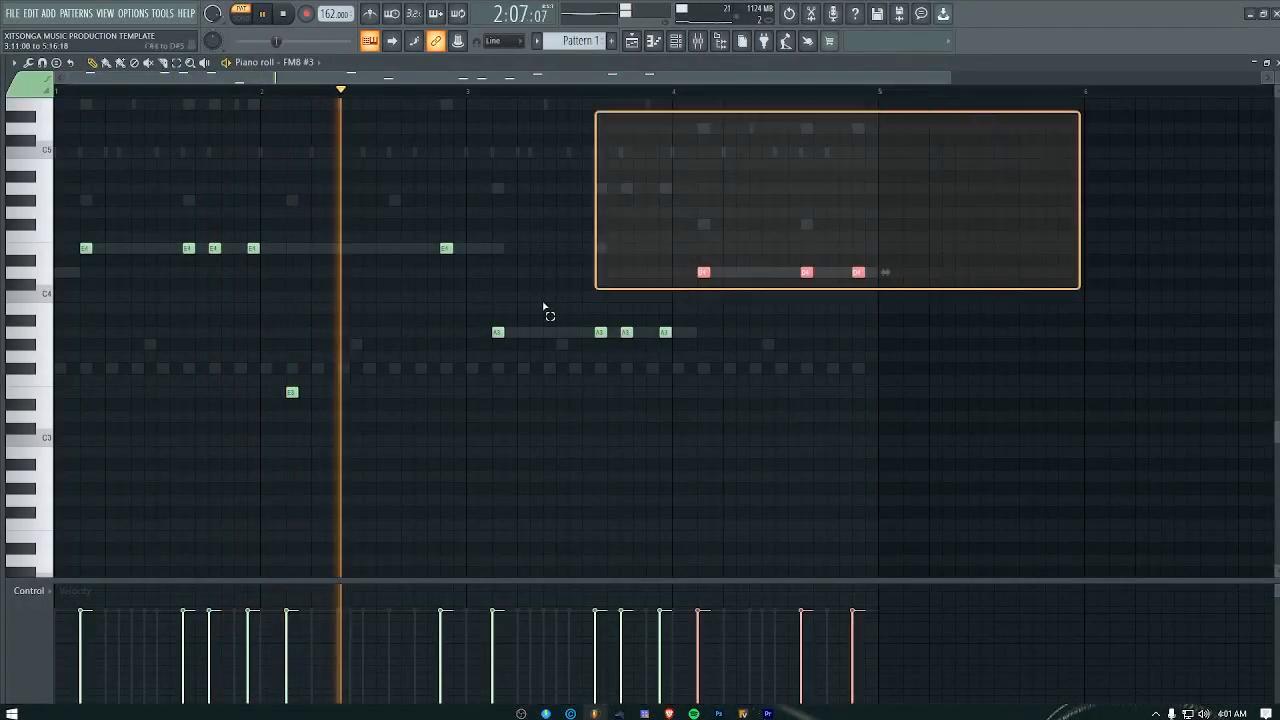
{"action": "key", "text": "ctrl+a"}
{"action": "key", "text": "ctrl+Down"}
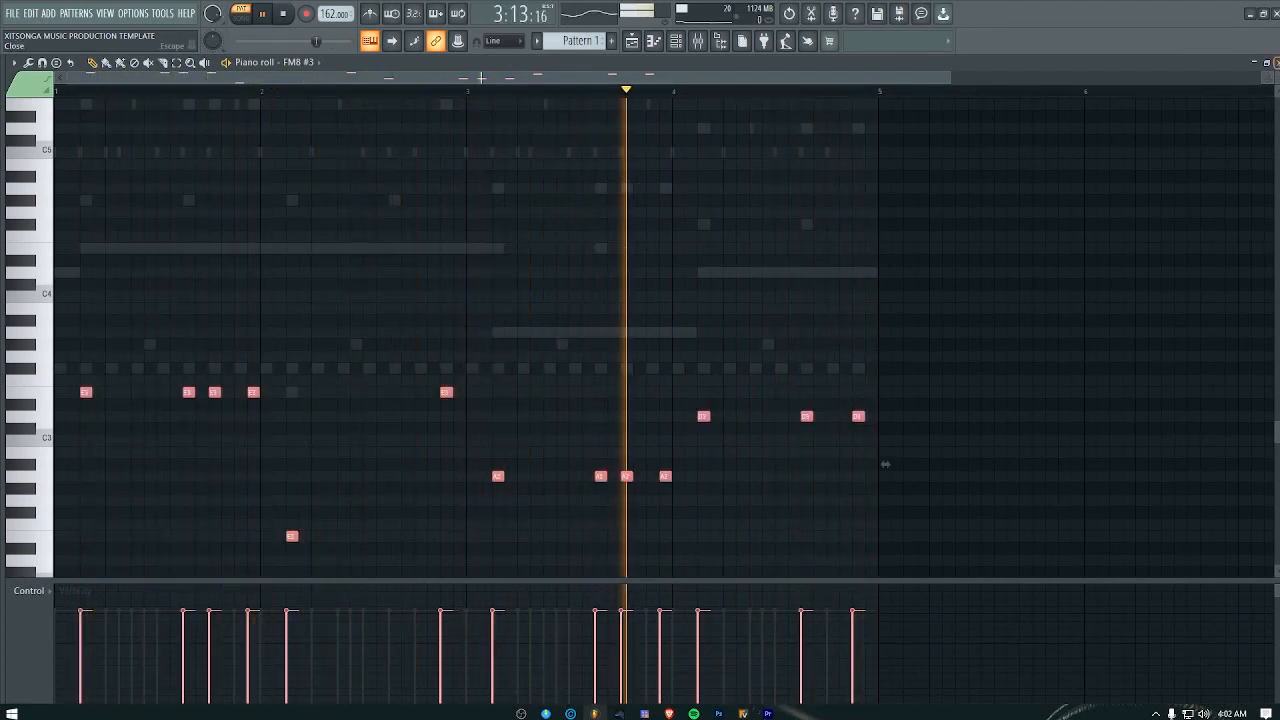
{"action": "left_click", "coordinate": [1276, 62]}
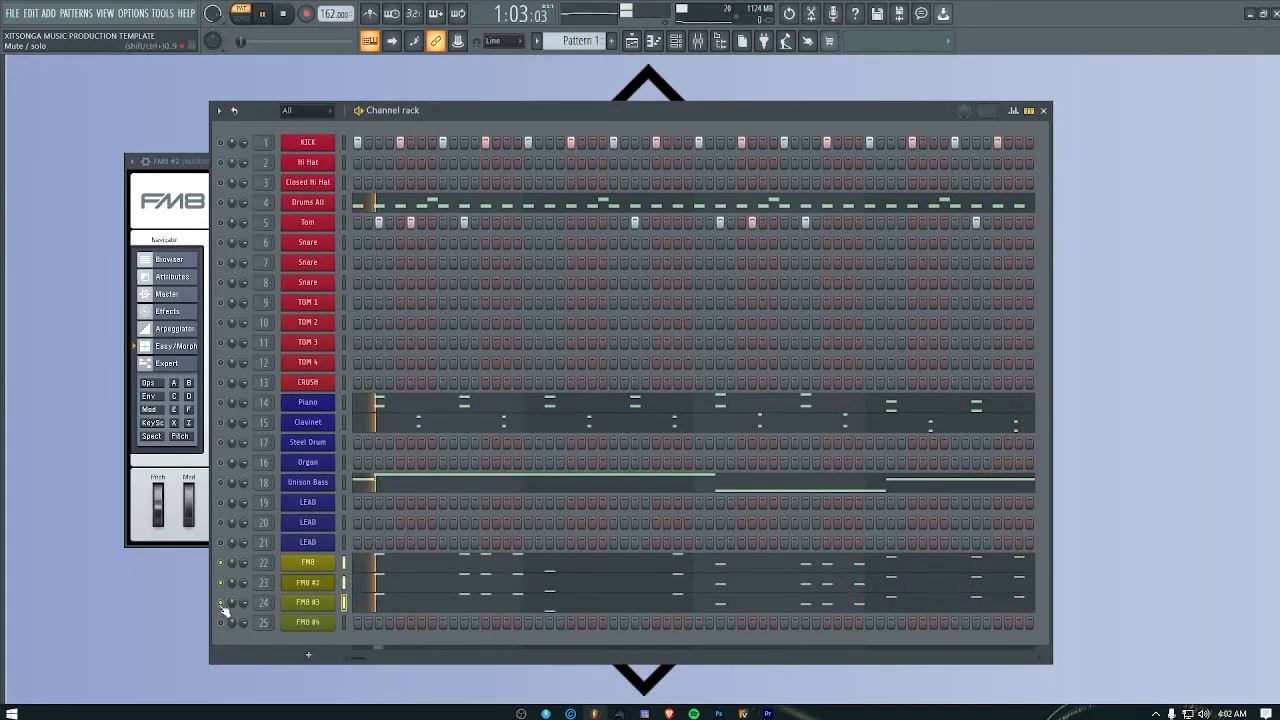
Step: Solo the FM8 #3 channel to hear its part alone
{"action": "right_click", "coordinate": [224, 604]}
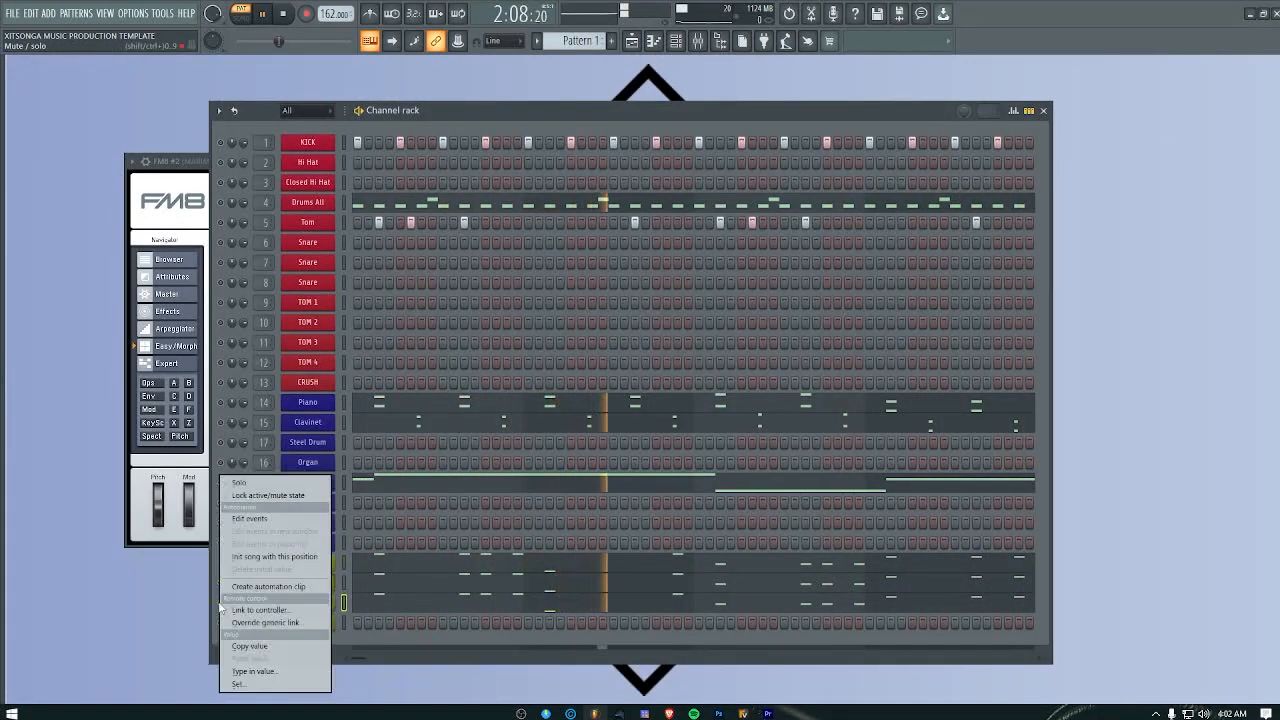
{"action": "left_click", "coordinate": [241, 485]}
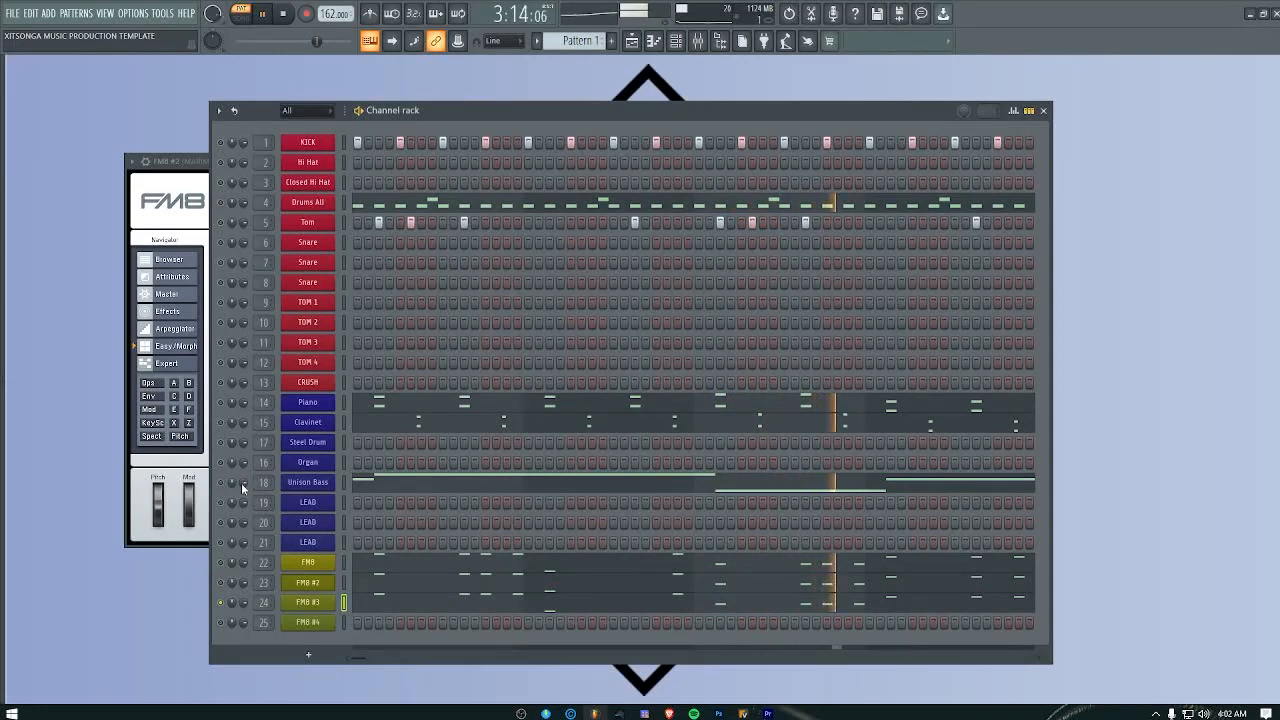
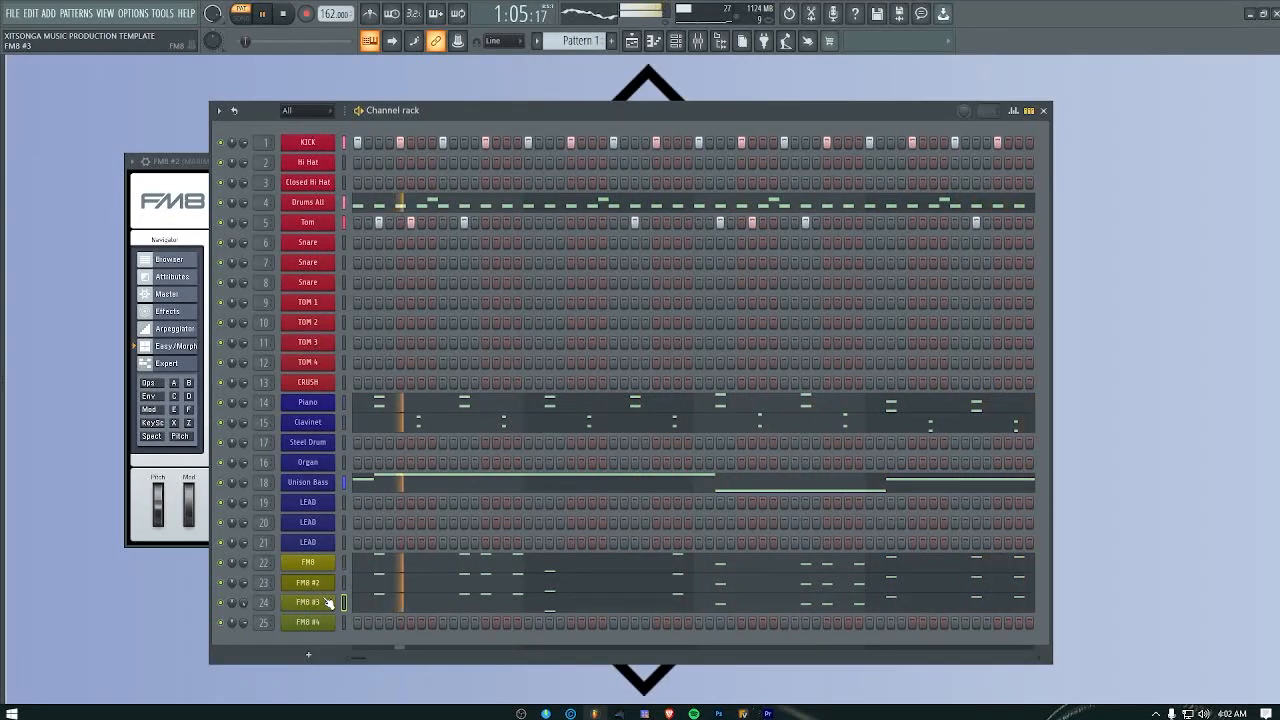
Step: Open the piano roll of the FM8 #4 channel around the fourth and fifth octaves
{"action": "right_click", "coordinate": [350, 506]}
{"action": "left_click", "coordinate": [363, 512]}
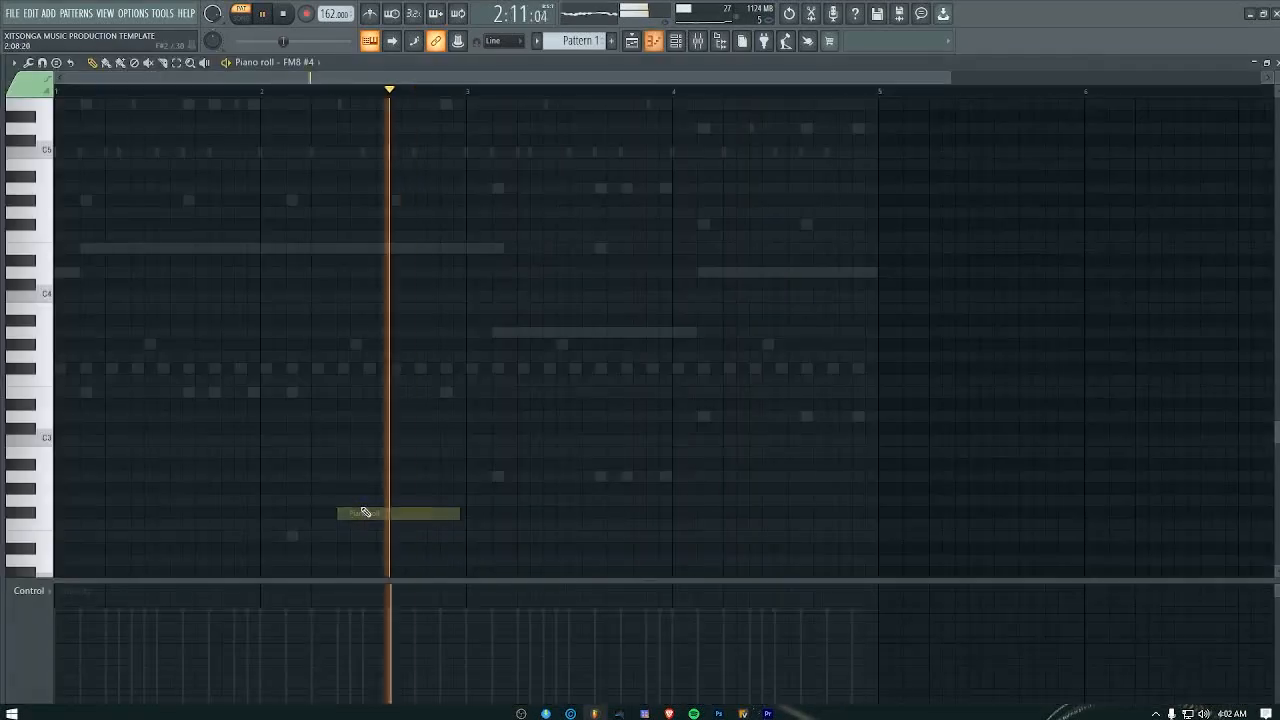
{"action": "scroll", "coordinate": [297, 443], "scroll_direction": "up", "scroll_amount": 3}
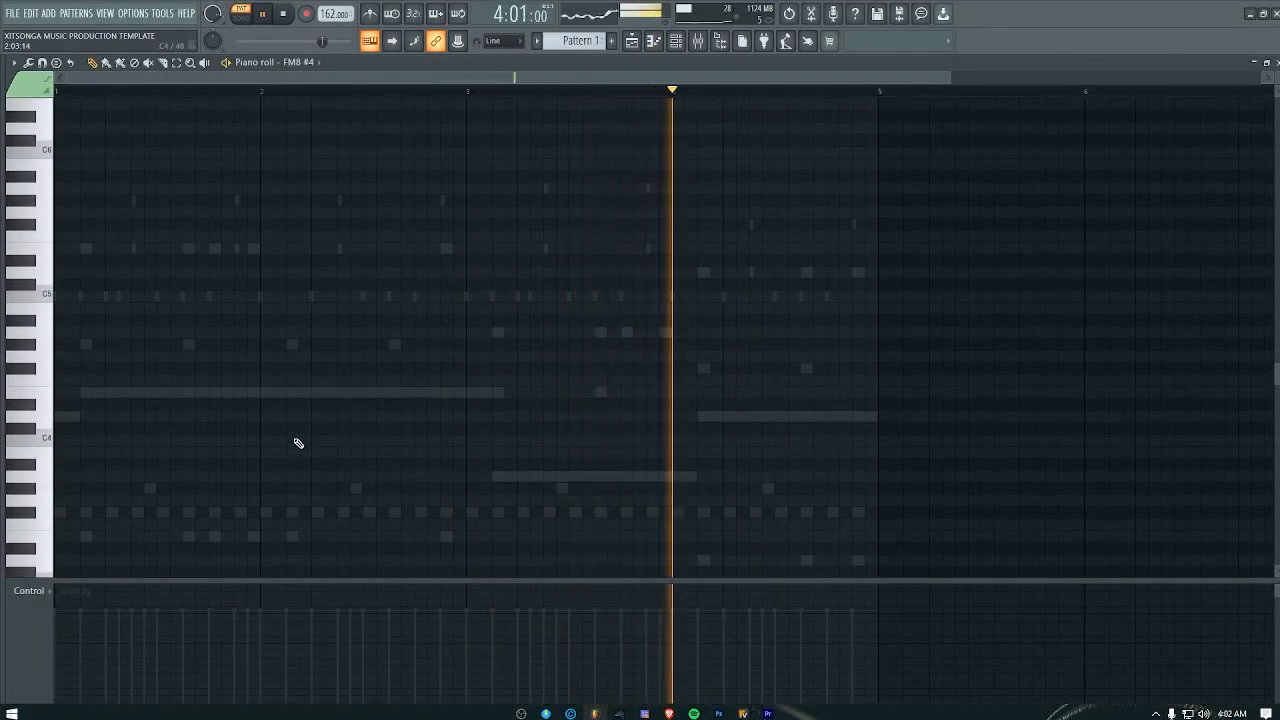
{"action": "scroll", "coordinate": [229, 409], "scroll_direction": "up", "scroll_amount": 3}
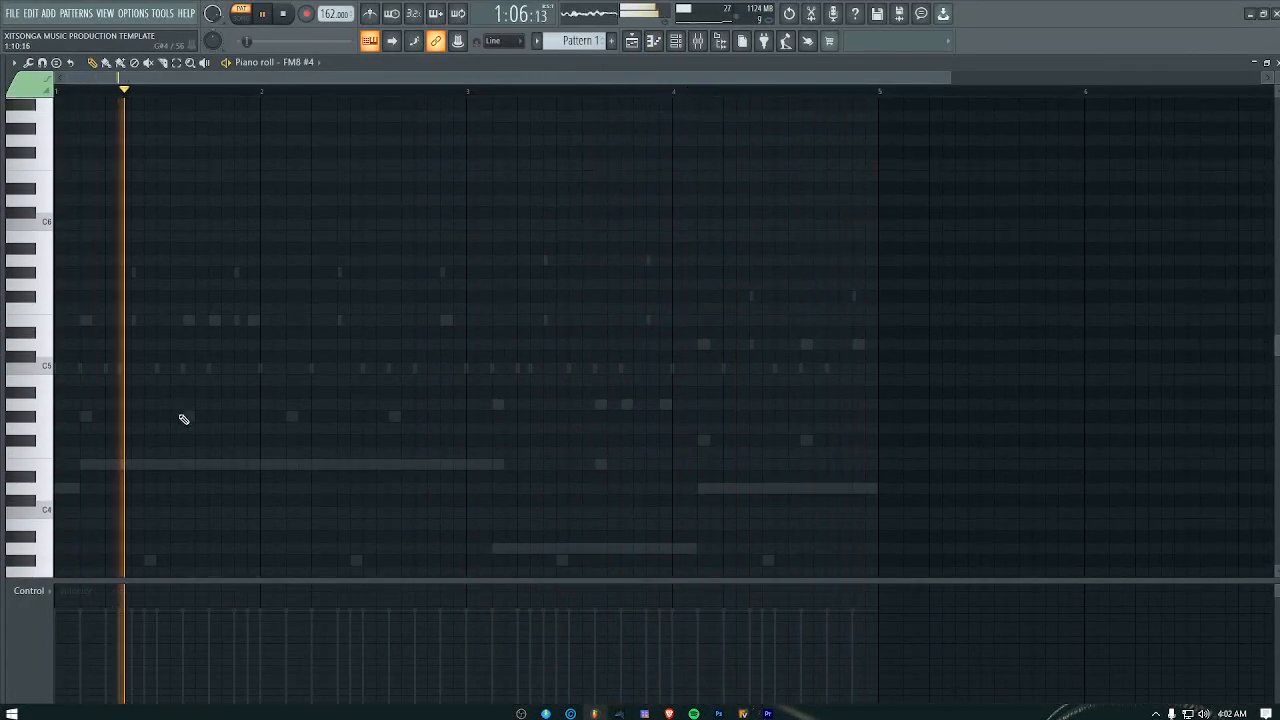
{"action": "left_click", "coordinate": [134, 416]}
{"action": "left_click", "coordinate": [132, 465]}
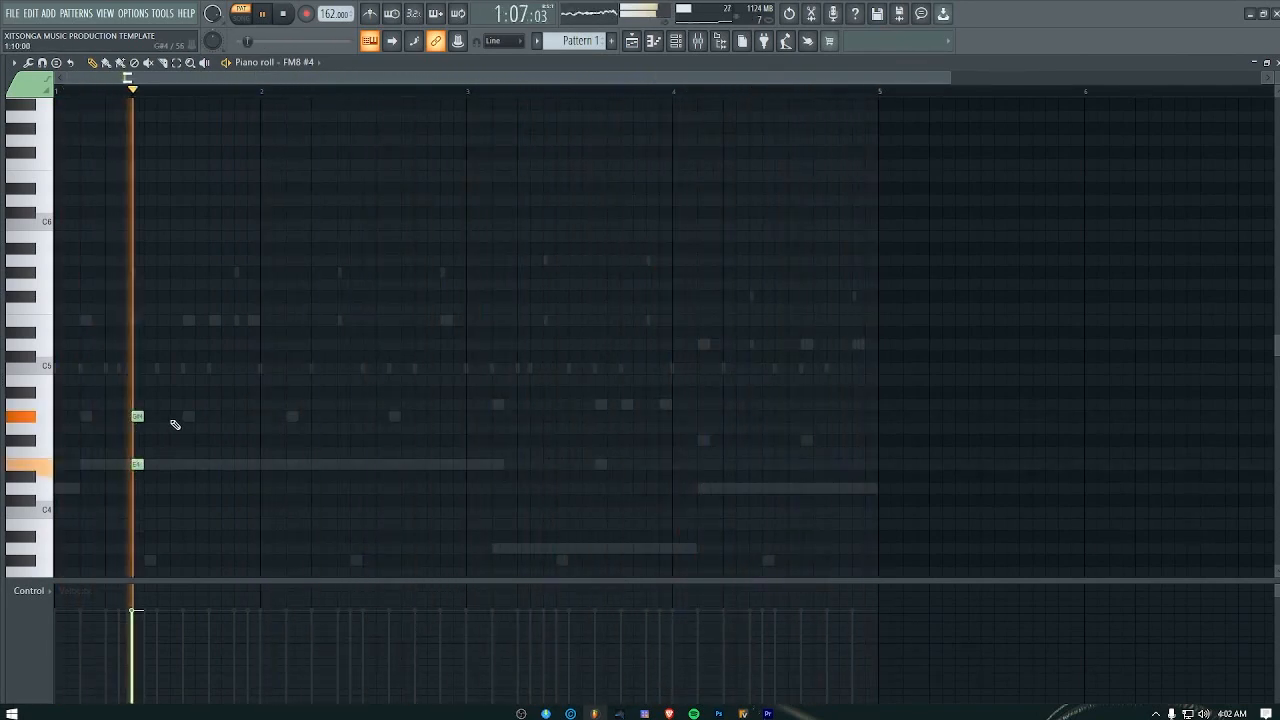
{"action": "right_click", "coordinate": [138, 416]}
{"action": "right_click", "coordinate": [138, 465]}
{"action": "key", "text": "space"}
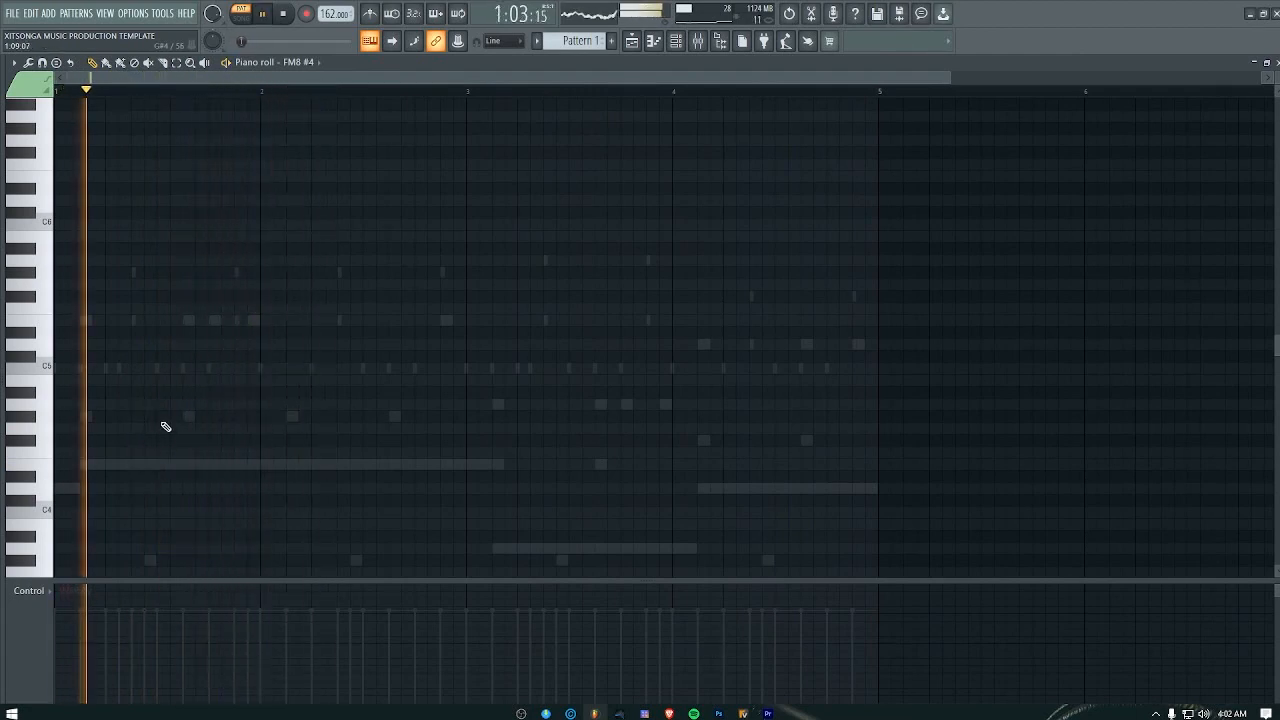
Step: Enter four short G#4 notes on steps 8, 11, 13 and 16 of bar 1, with matching E4 notes beneath them
{"action": "key", "text": "space"}
{"action": "left_click", "coordinate": [160, 417]}
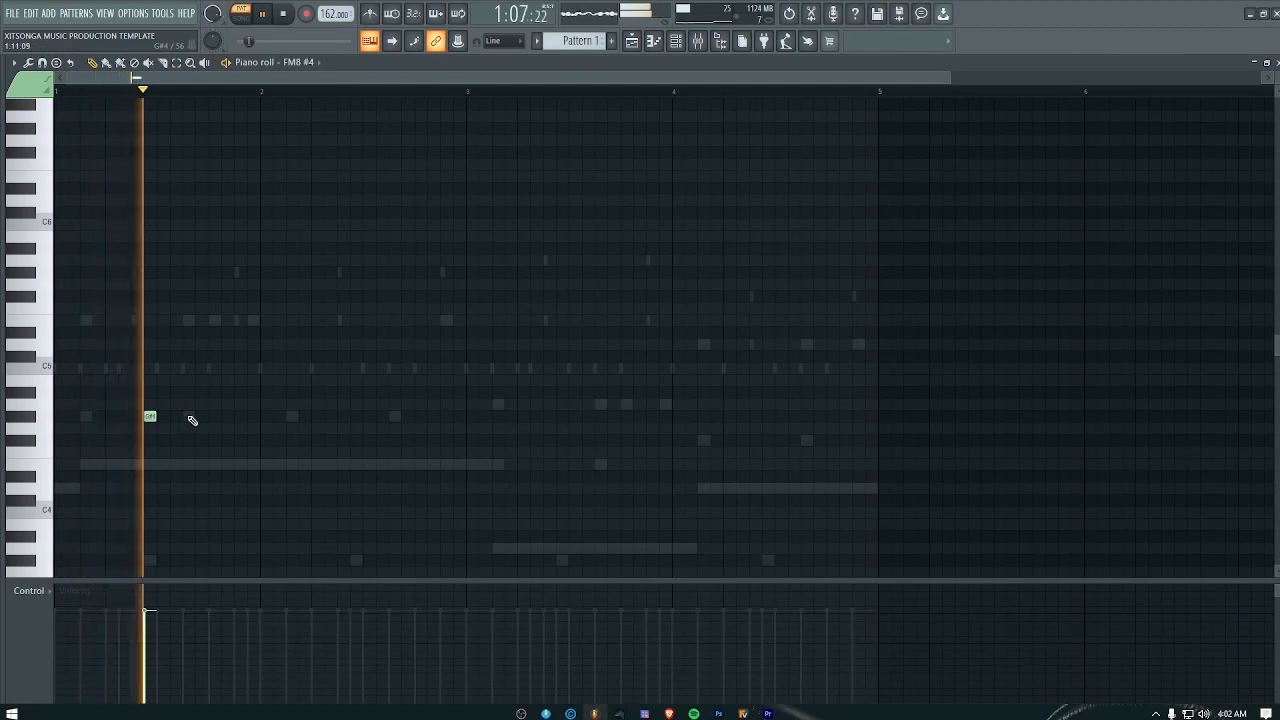
{"action": "key", "text": "space"}
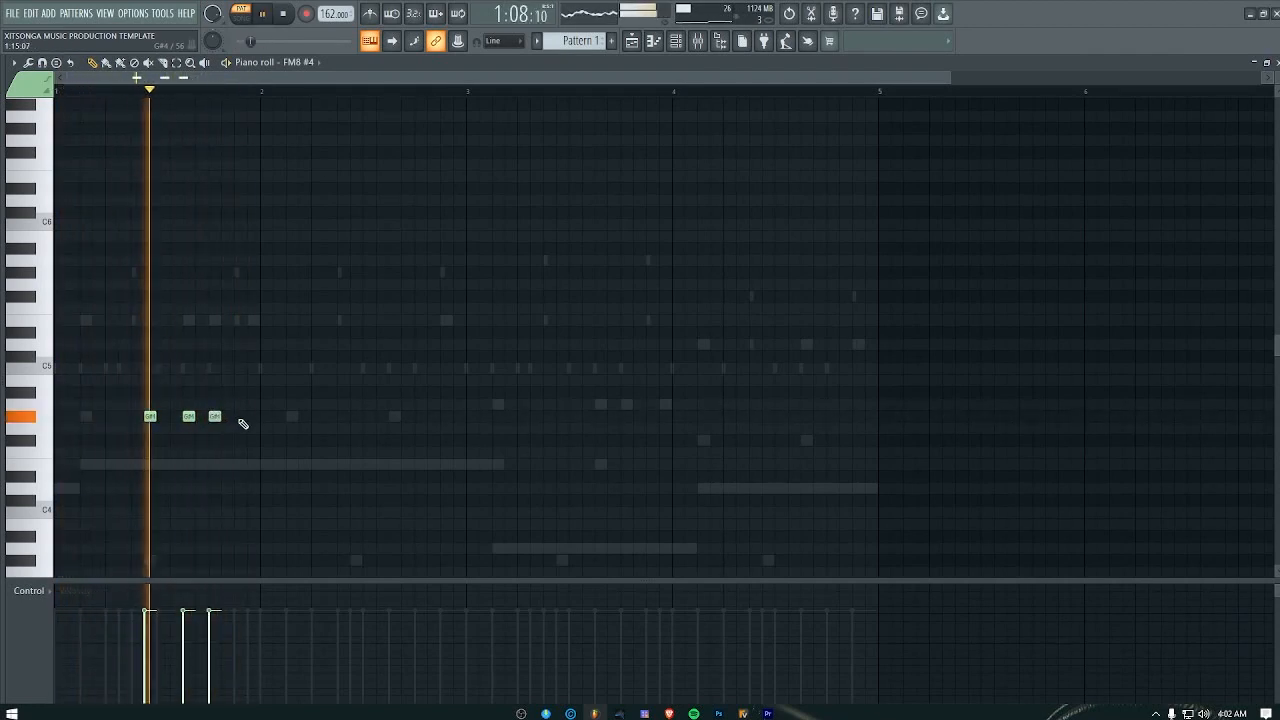
{"action": "left_click", "coordinate": [240, 416]}
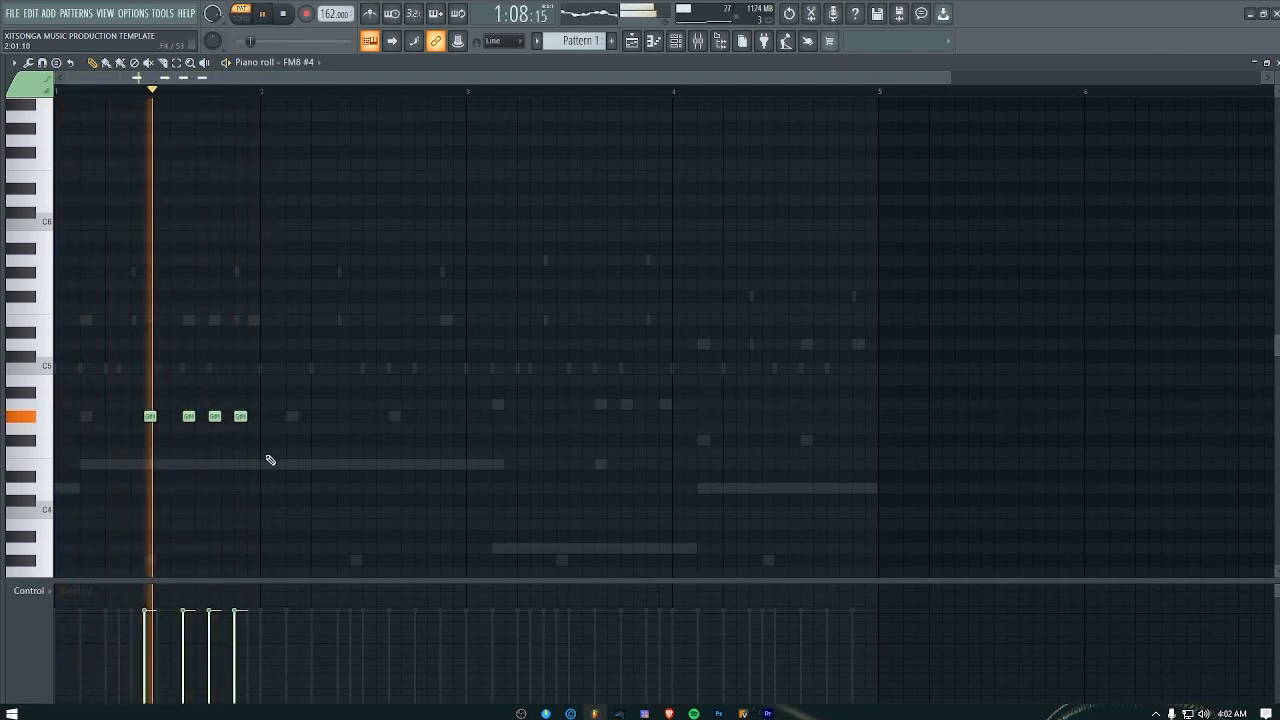
{"action": "key", "text": "space"}
{"action": "key", "text": "space"}
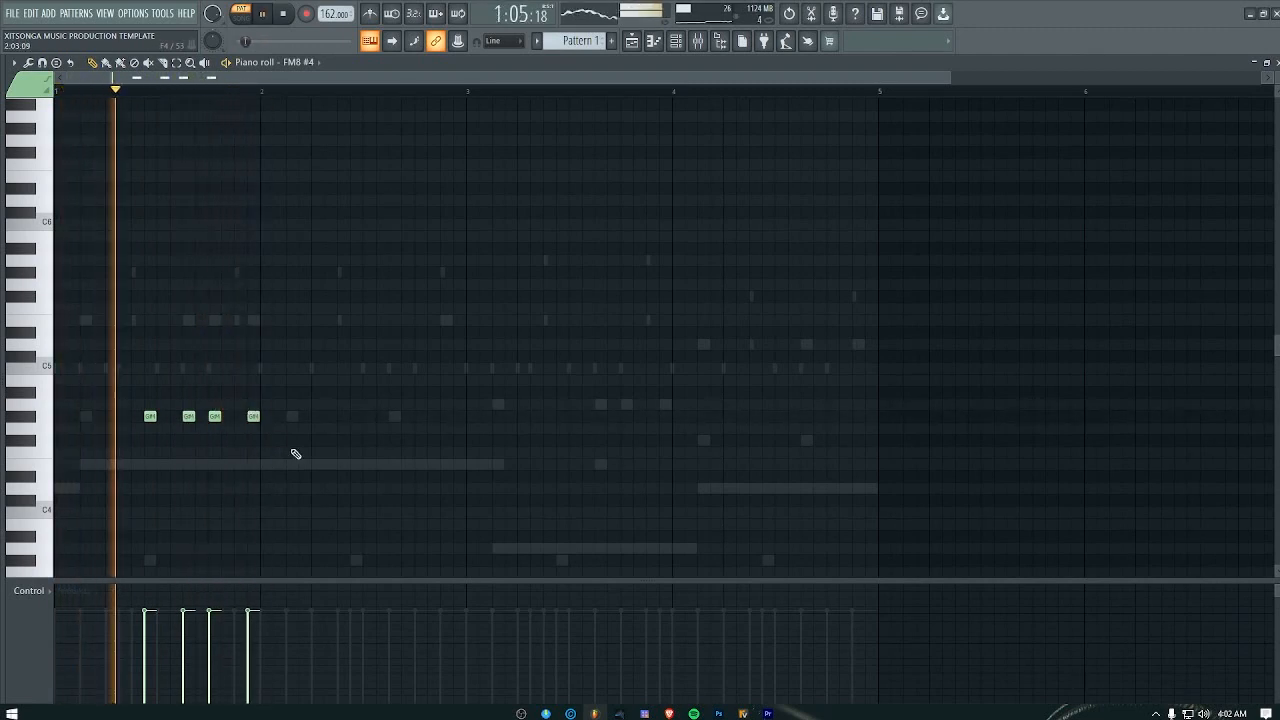
{"action": "key", "text": "space"}
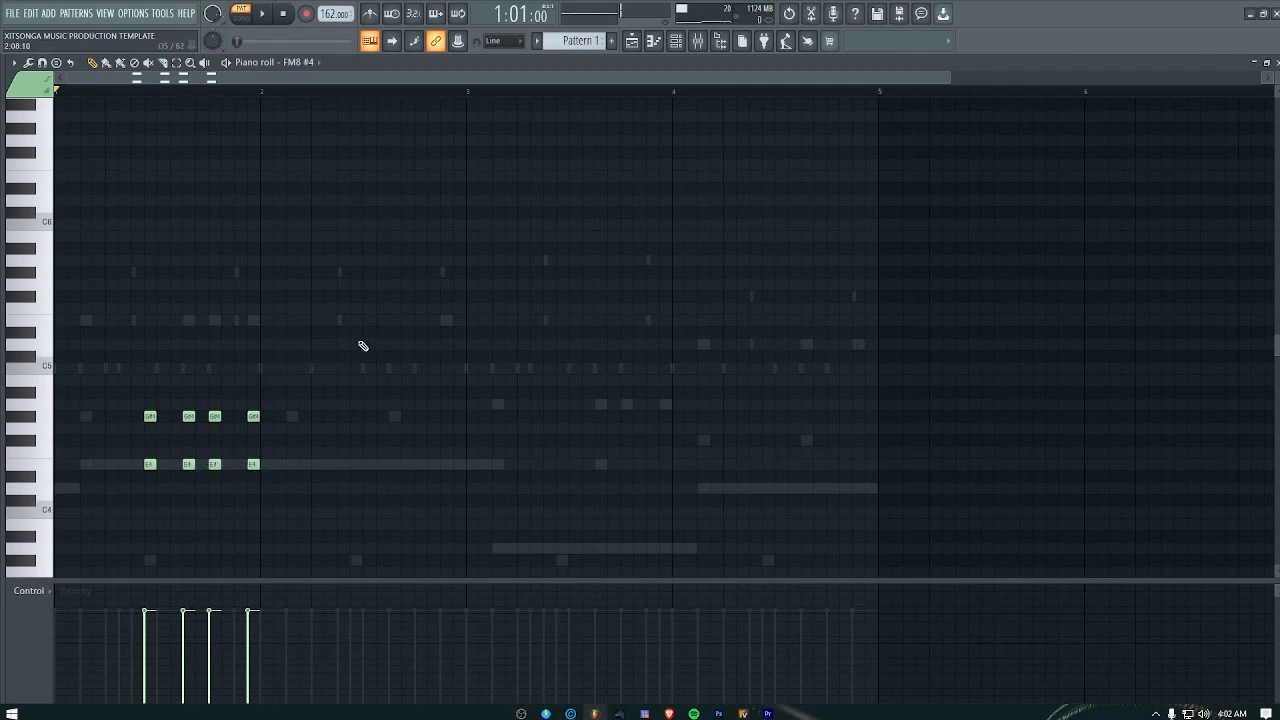
Step: Copy the four bar 1 chords into bar 3 and raise the upper notes of the copy to A4
{"action": "left_click_drag", "start_coordinate": [363, 346], "coordinate": [118, 535]}
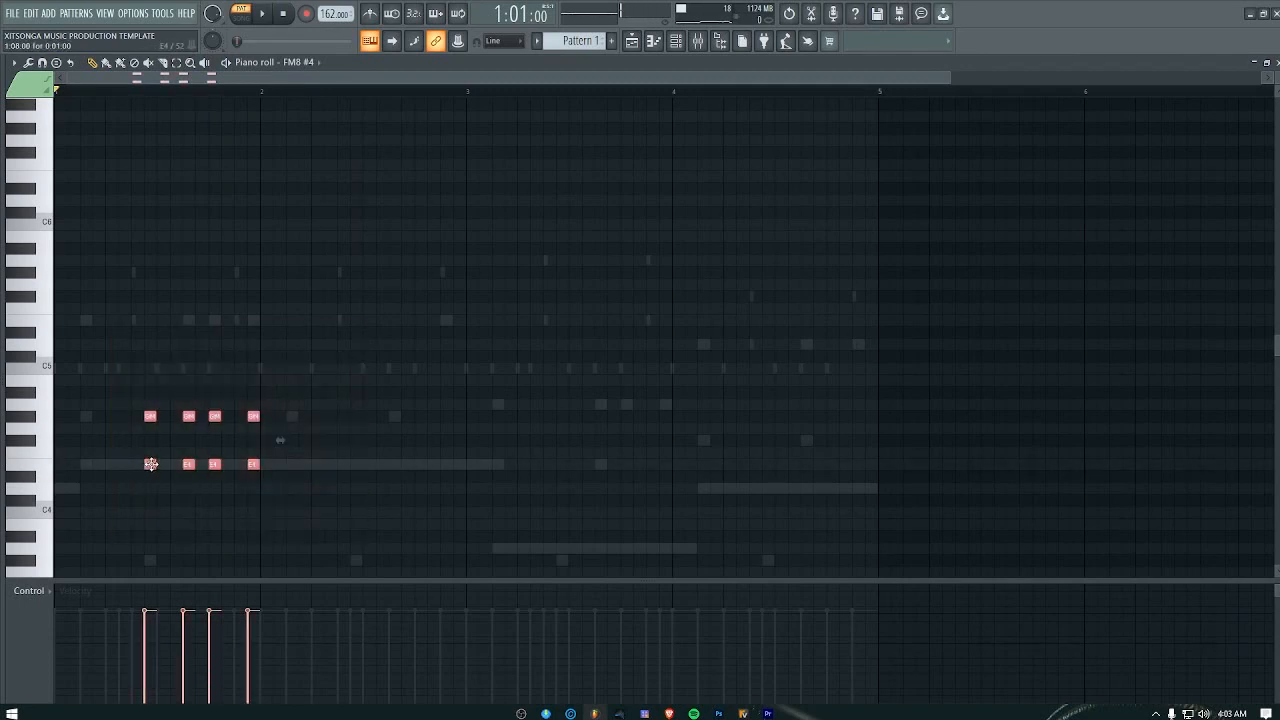
{"action": "left_click_drag", "start_coordinate": [149, 464], "coordinate": [510, 465]}
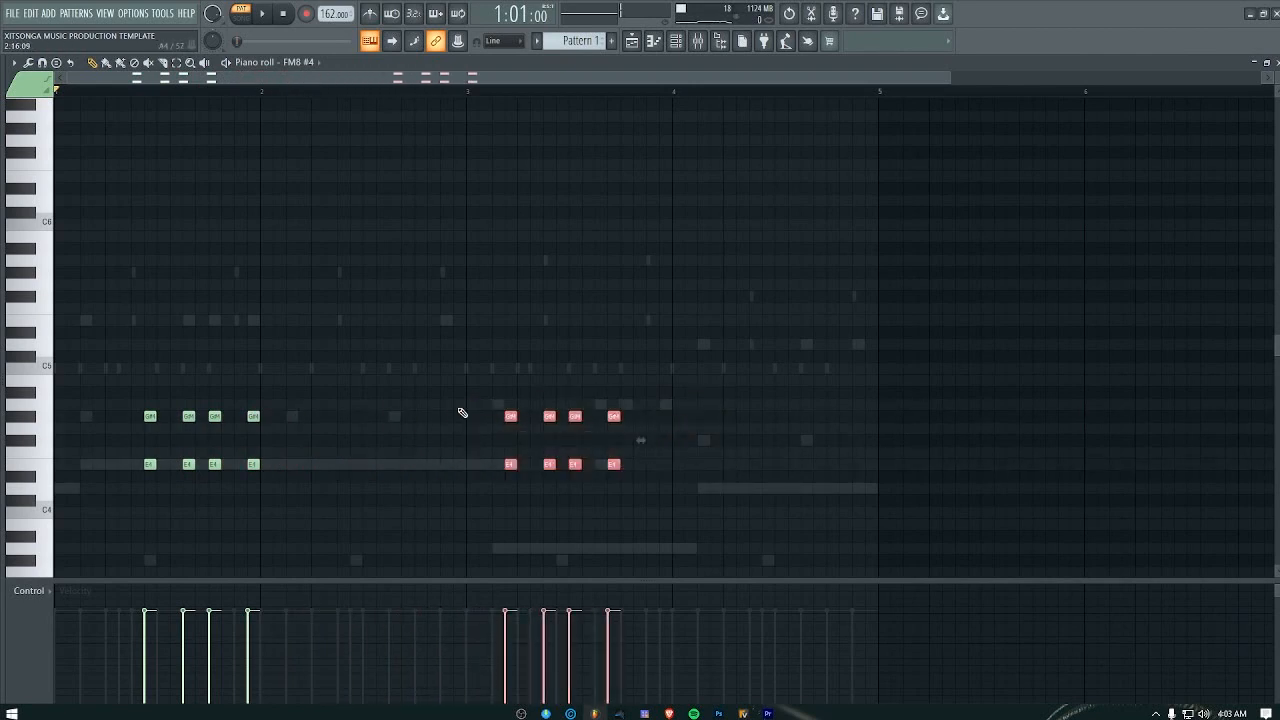
{"action": "left_click_drag", "start_coordinate": [458, 400], "coordinate": [706, 449]}
{"action": "key", "text": "space"}
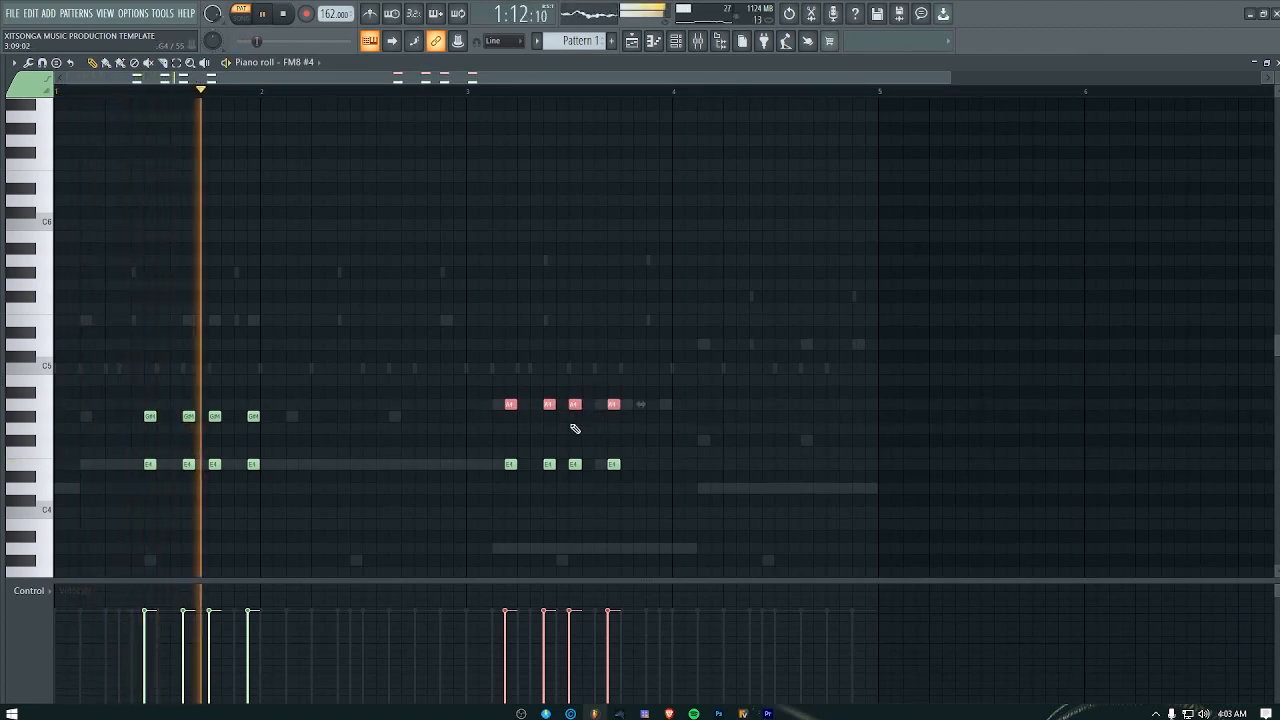
{"action": "key", "text": "space"}
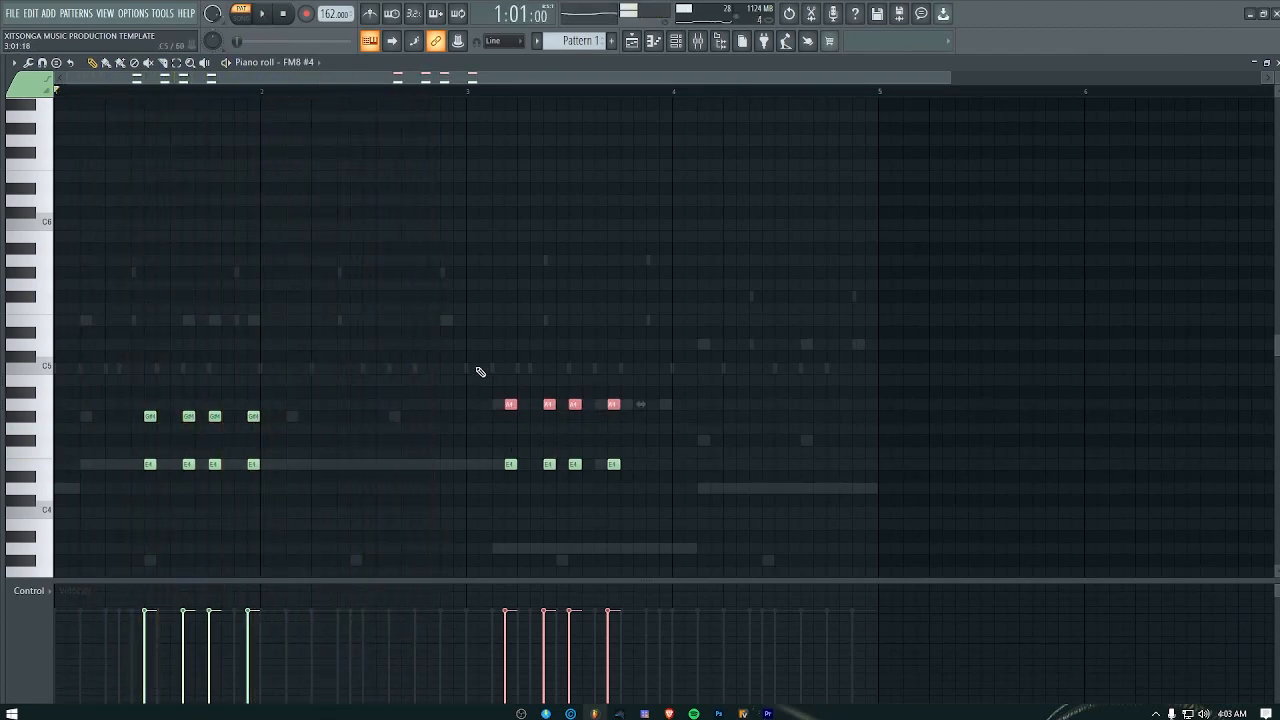
Step: Duplicate the four bar 1 chords into bar 2 at the same steps and play the pattern
{"action": "left_click_drag", "start_coordinate": [457, 401], "coordinate": [832, 526]}
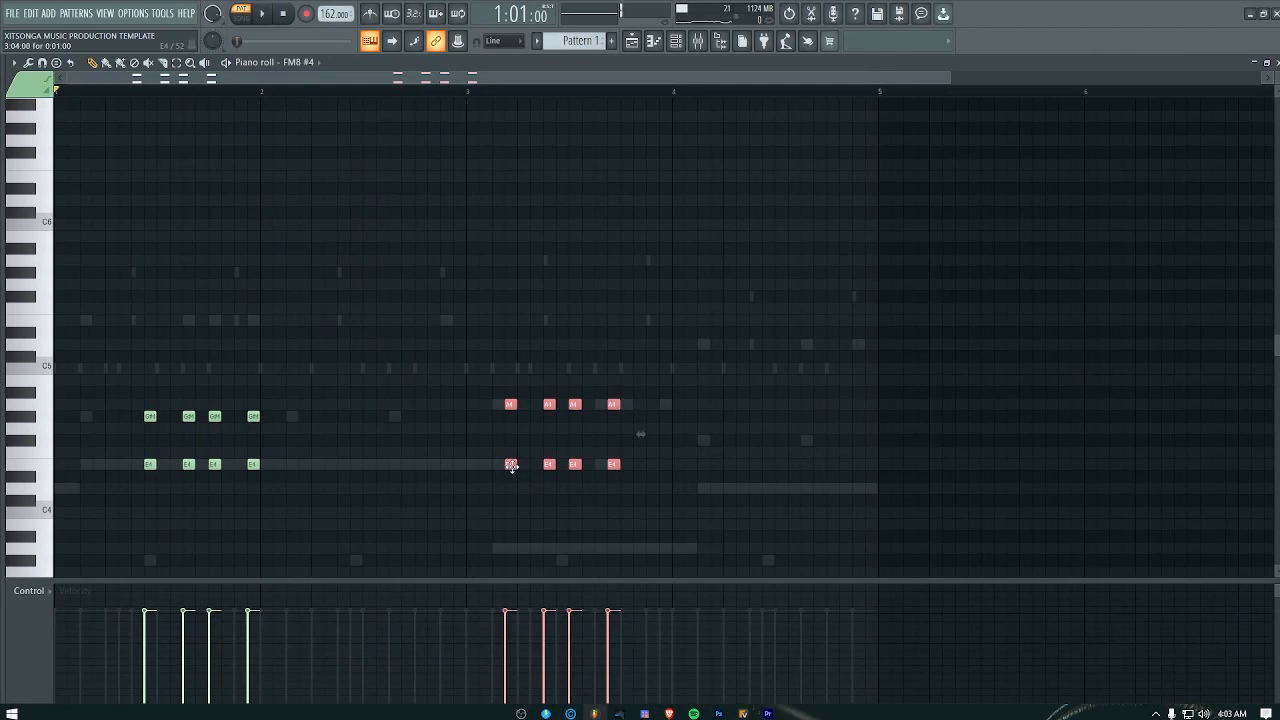
{"action": "left_click_drag", "start_coordinate": [124, 393], "coordinate": [326, 540]}
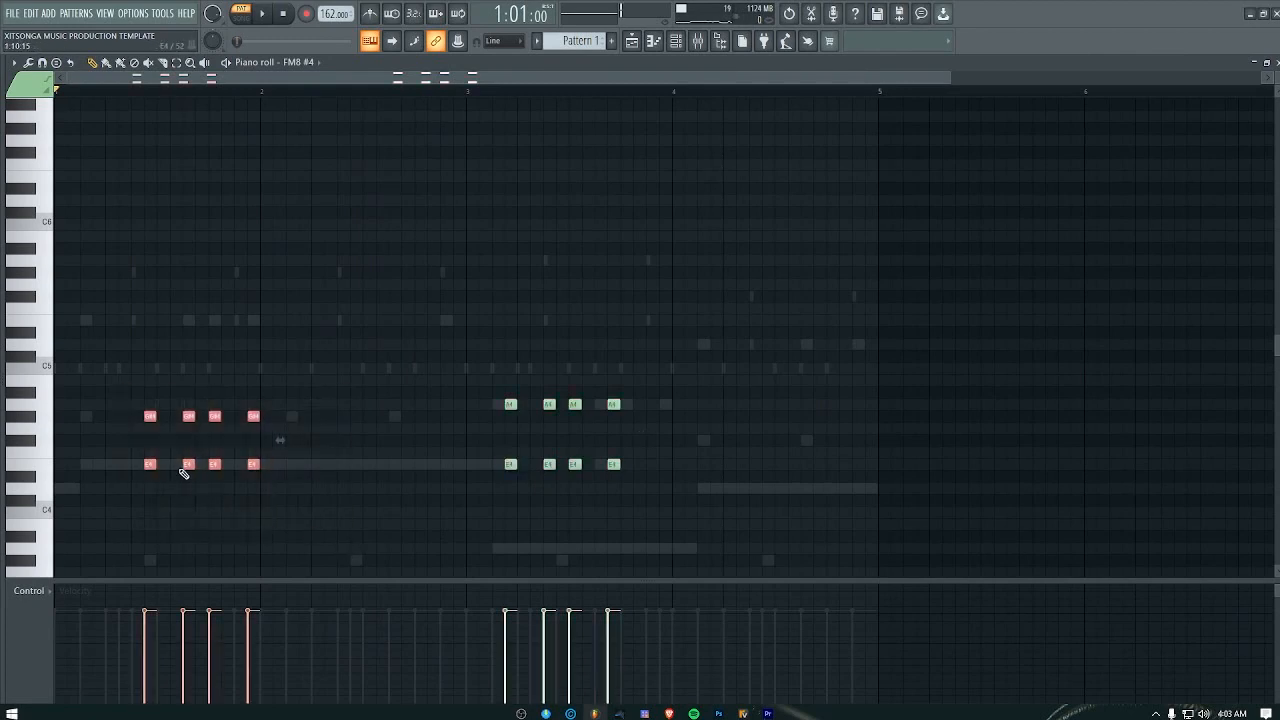
{"action": "left_click_drag", "start_coordinate": [189, 463], "coordinate": [418, 463]}
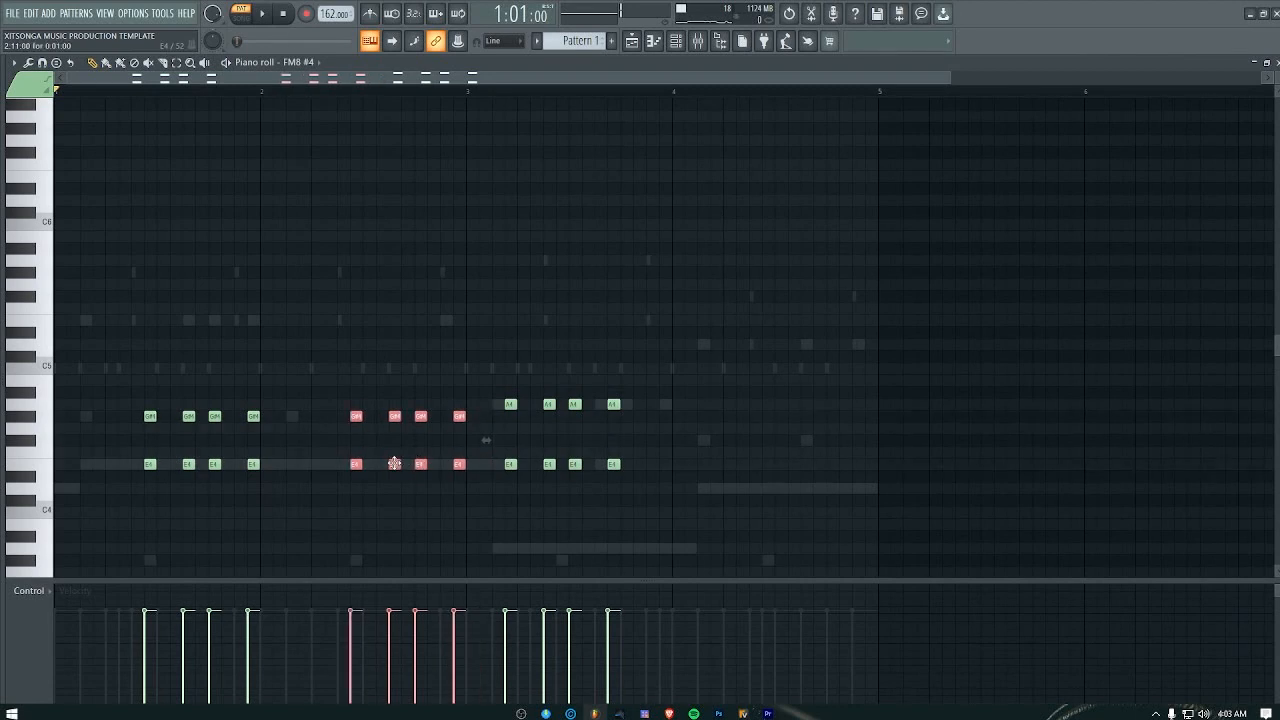
{"action": "key", "text": "space"}
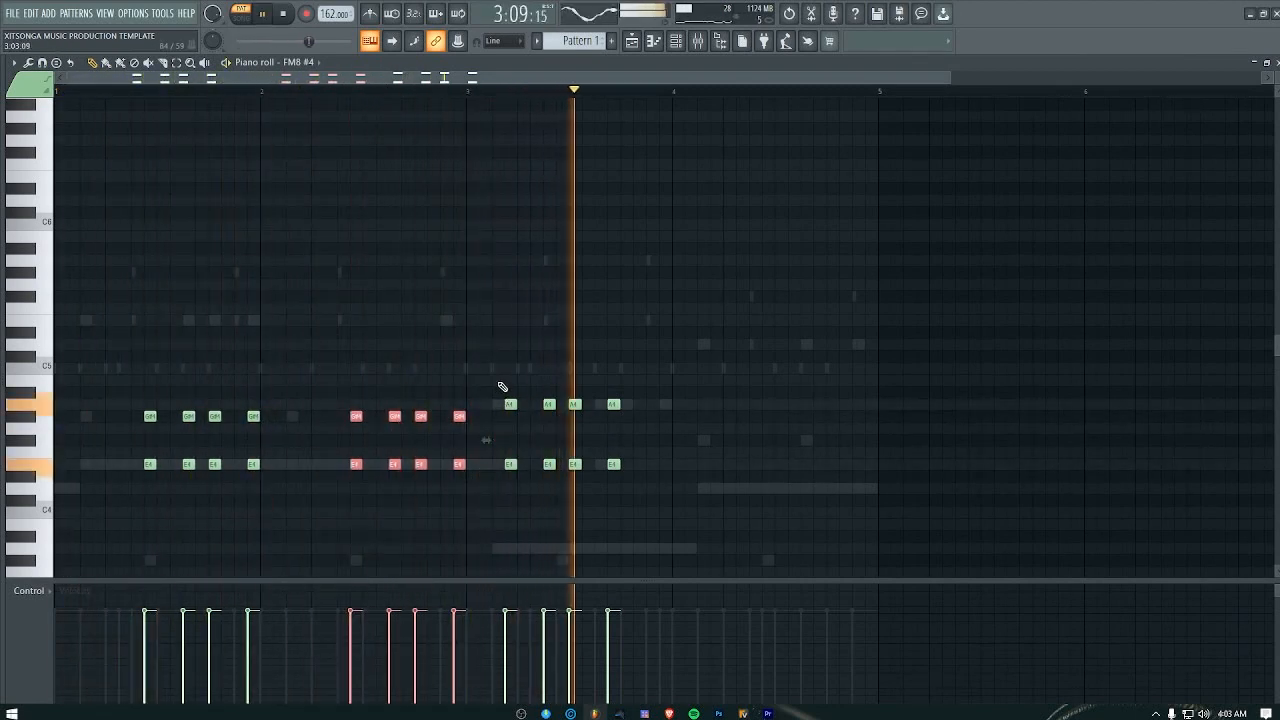
Step: Move the four bar 3 chords one beat later and play the pattern
{"action": "left_click_drag", "start_coordinate": [490, 365], "coordinate": [674, 517]}
{"action": "left_click_drag", "start_coordinate": [545, 465], "coordinate": [601, 465]}
{"action": "key", "text": "space"}
{"action": "key", "text": "space"}
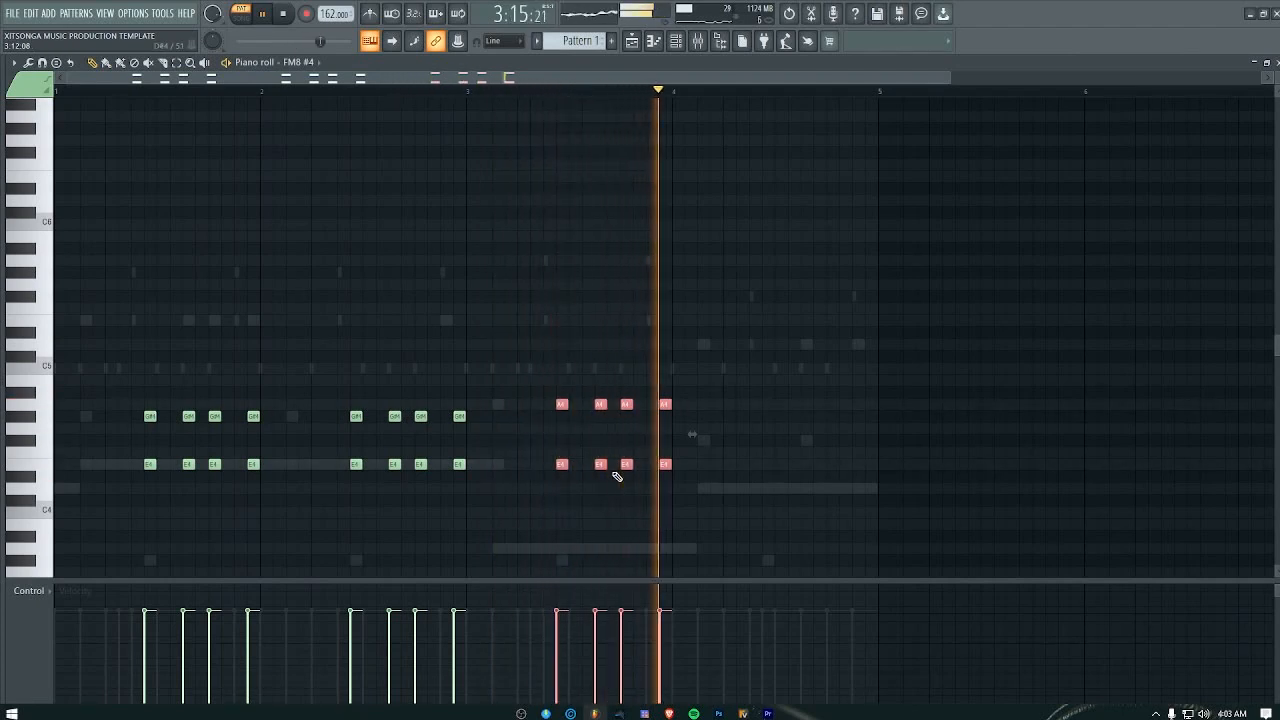
Step: Copy the bar 2 chords into bar 4, lowered two semitones to F#4 and D4, and play the result
{"action": "left_click_drag", "start_coordinate": [318, 398], "coordinate": [460, 510]}
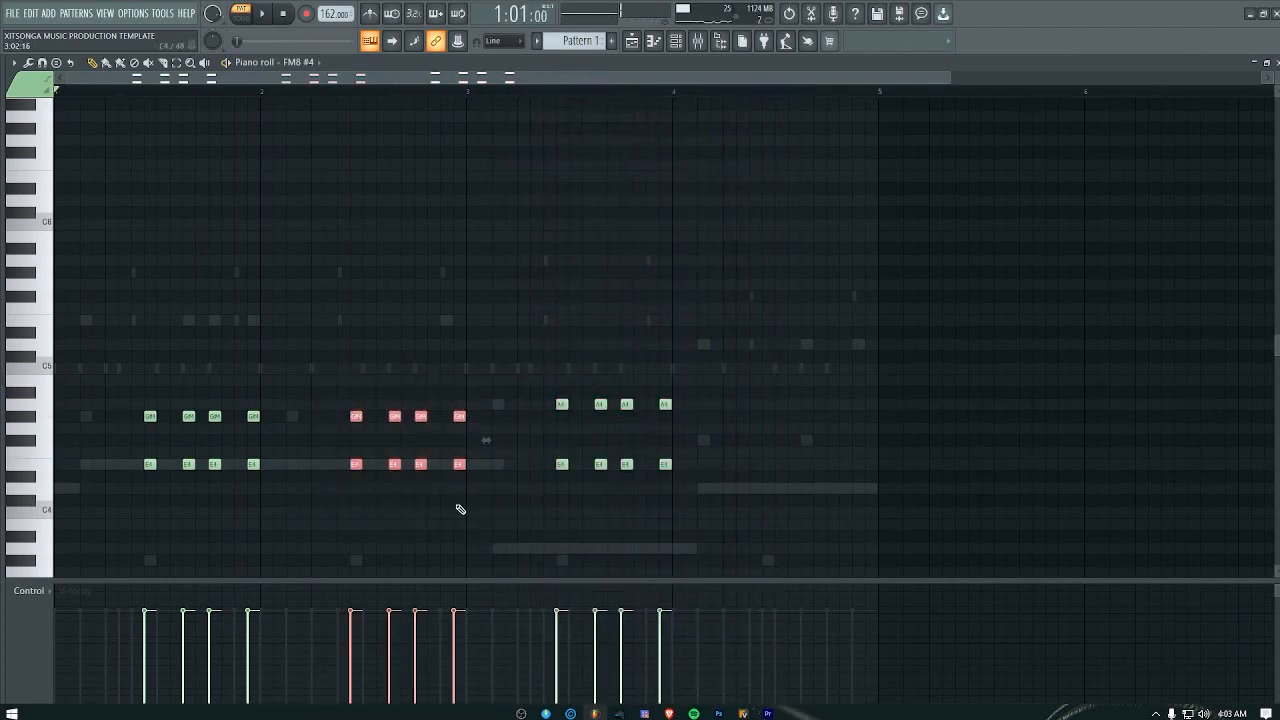
{"action": "left_click_drag", "start_coordinate": [390, 463], "coordinate": [807, 483]}
{"action": "key", "text": "space"}
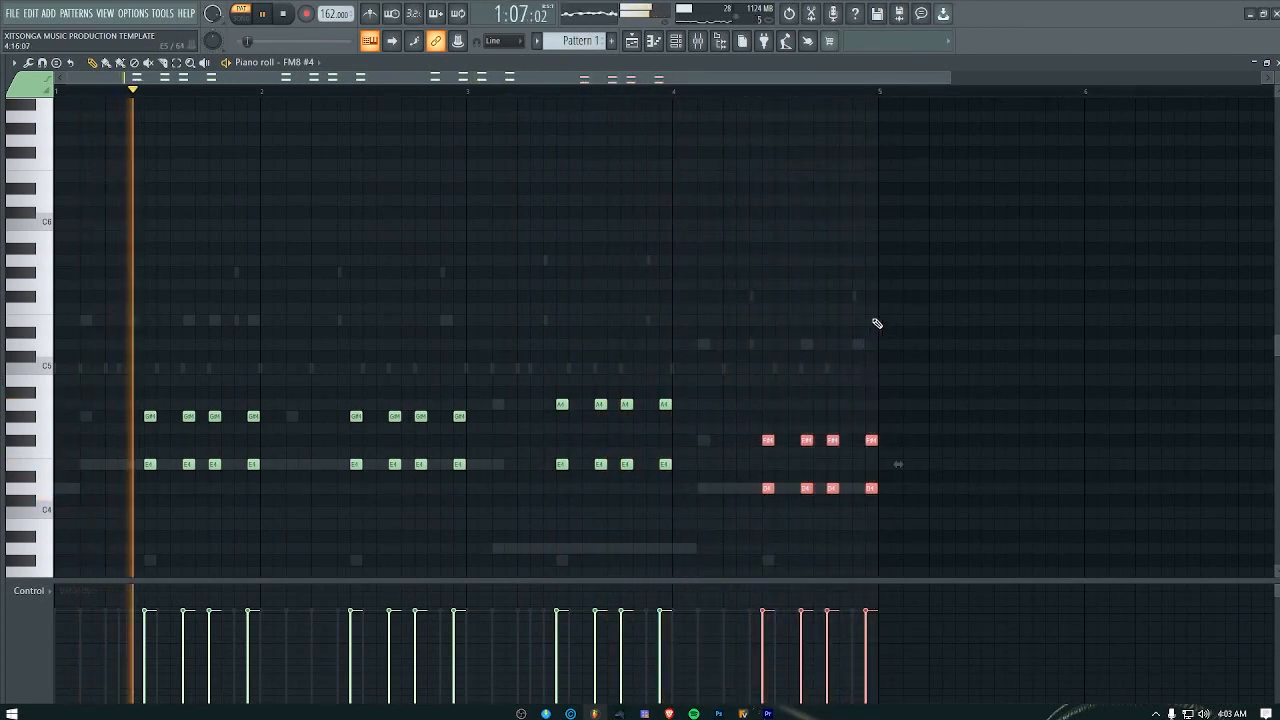
{"action": "key", "text": "space"}
{"action": "left_click", "coordinate": [768, 416]}
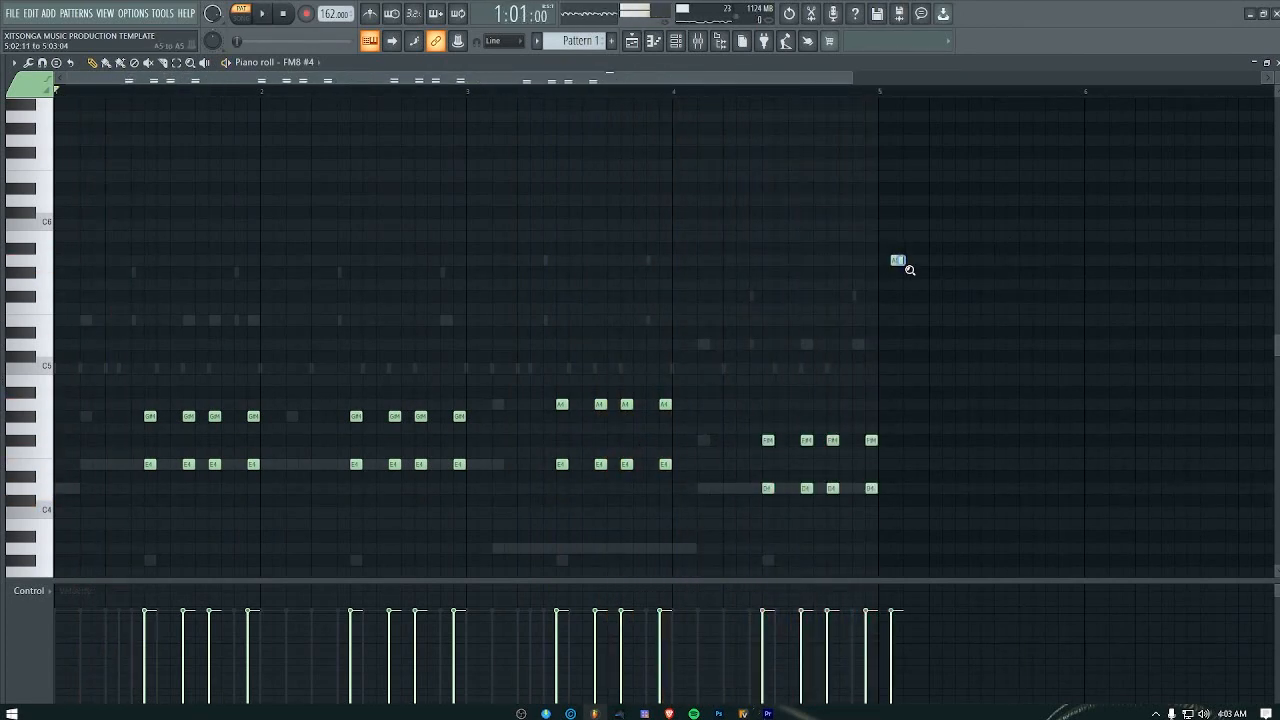
{"action": "left_click_drag", "start_coordinate": [905, 266], "coordinate": [904, 267]}
{"action": "right_click", "coordinate": [625, 335]}
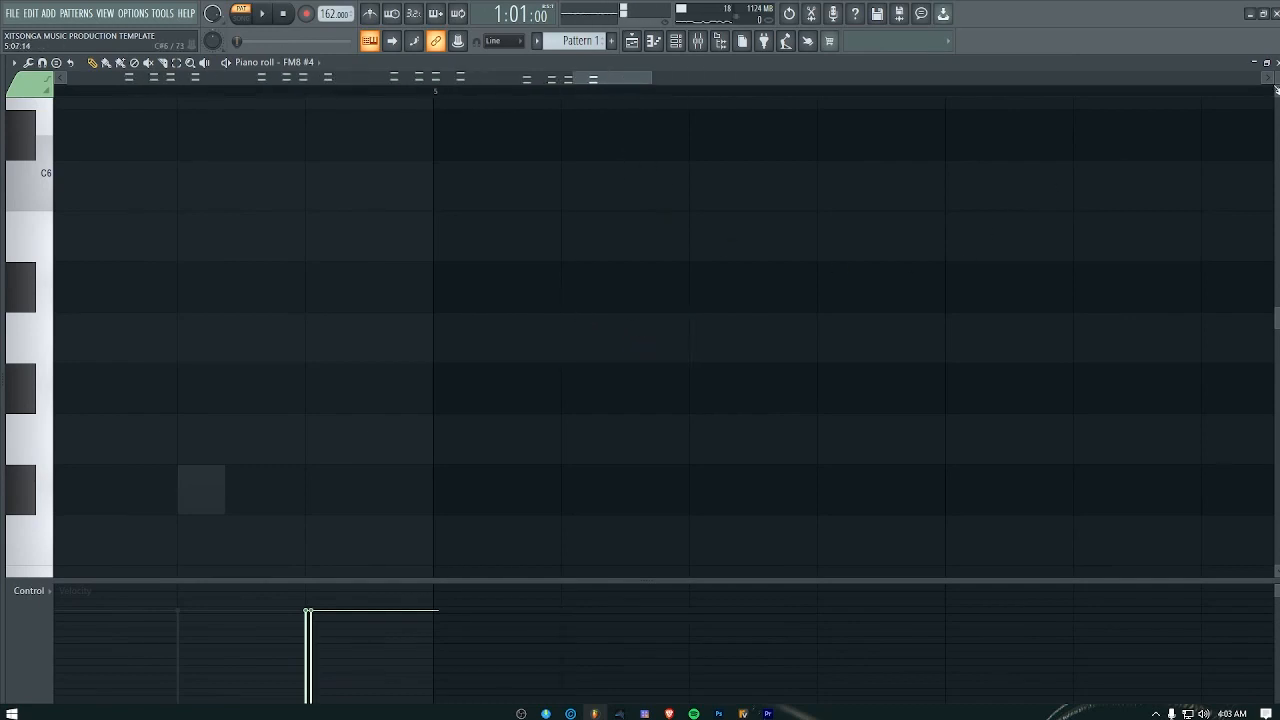
{"action": "left_click_drag", "start_coordinate": [1276, 78], "coordinate": [1276, 112]}
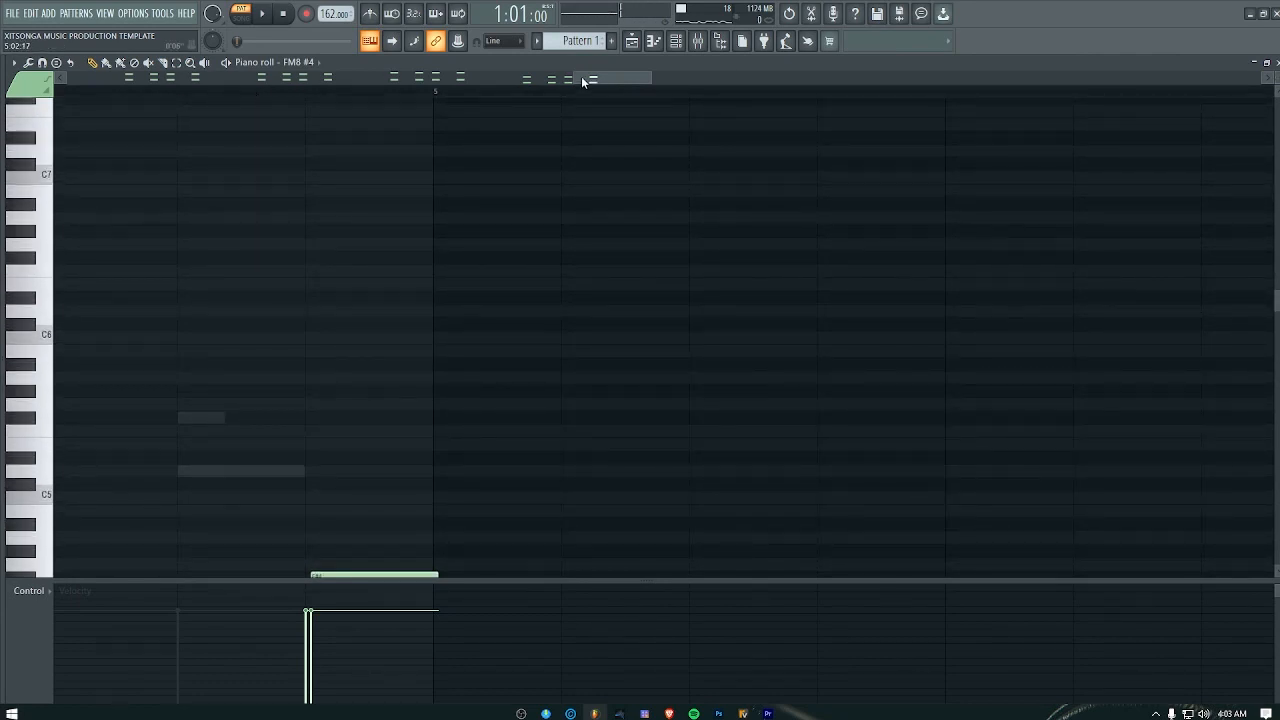
{"action": "left_click_drag", "start_coordinate": [571, 77], "coordinate": [63, 123]}
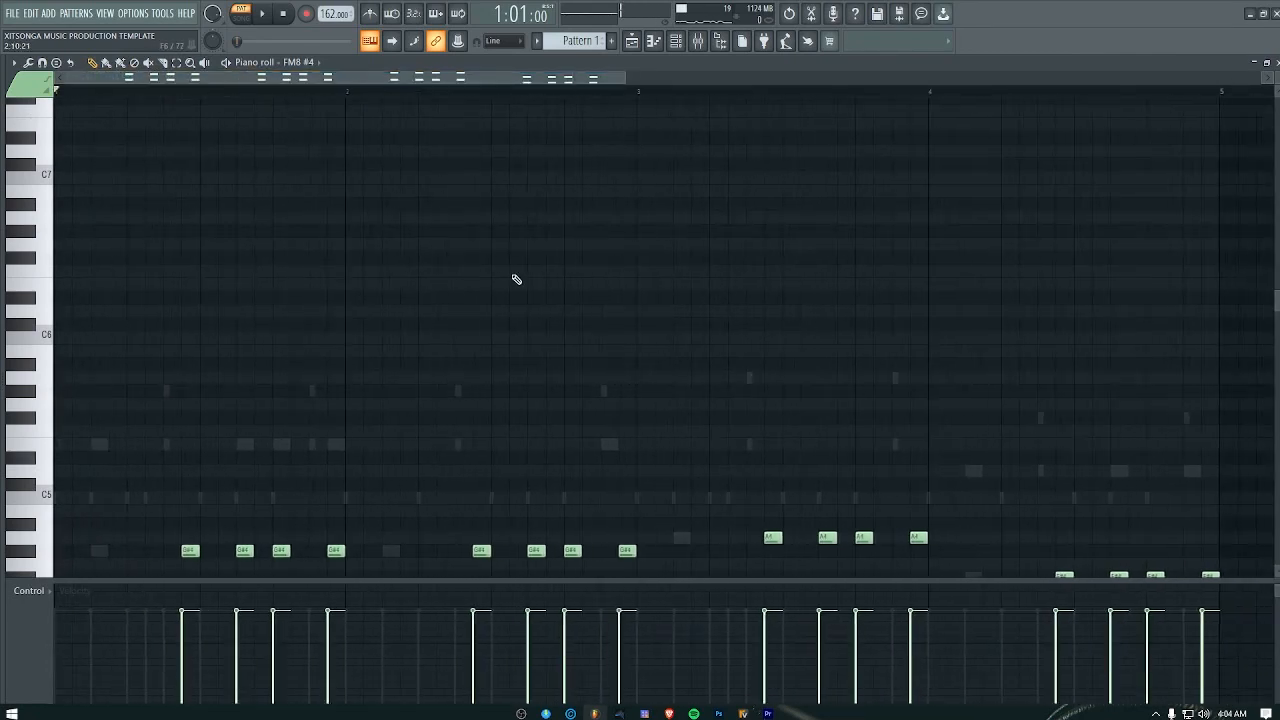
{"action": "scroll", "coordinate": [513, 283], "scroll_direction": "down", "scroll_amount": 1}
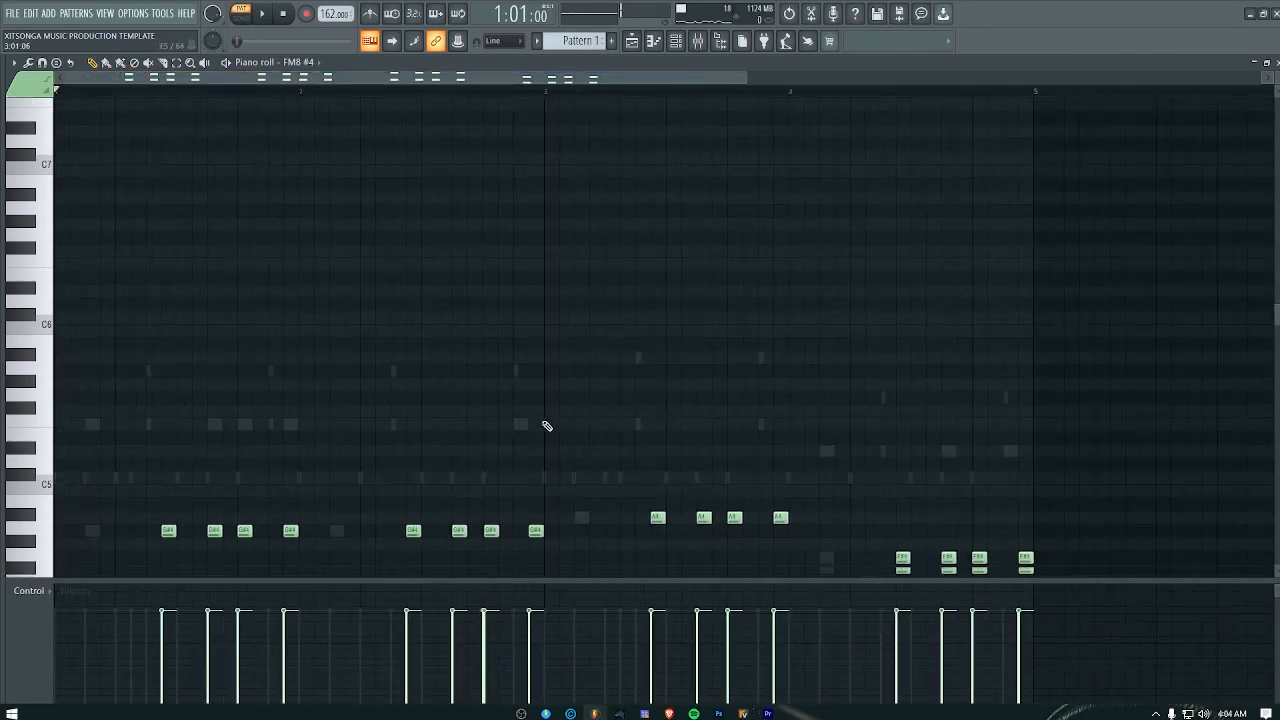
{"action": "scroll", "coordinate": [546, 423], "scroll_direction": "down", "scroll_amount": 5}
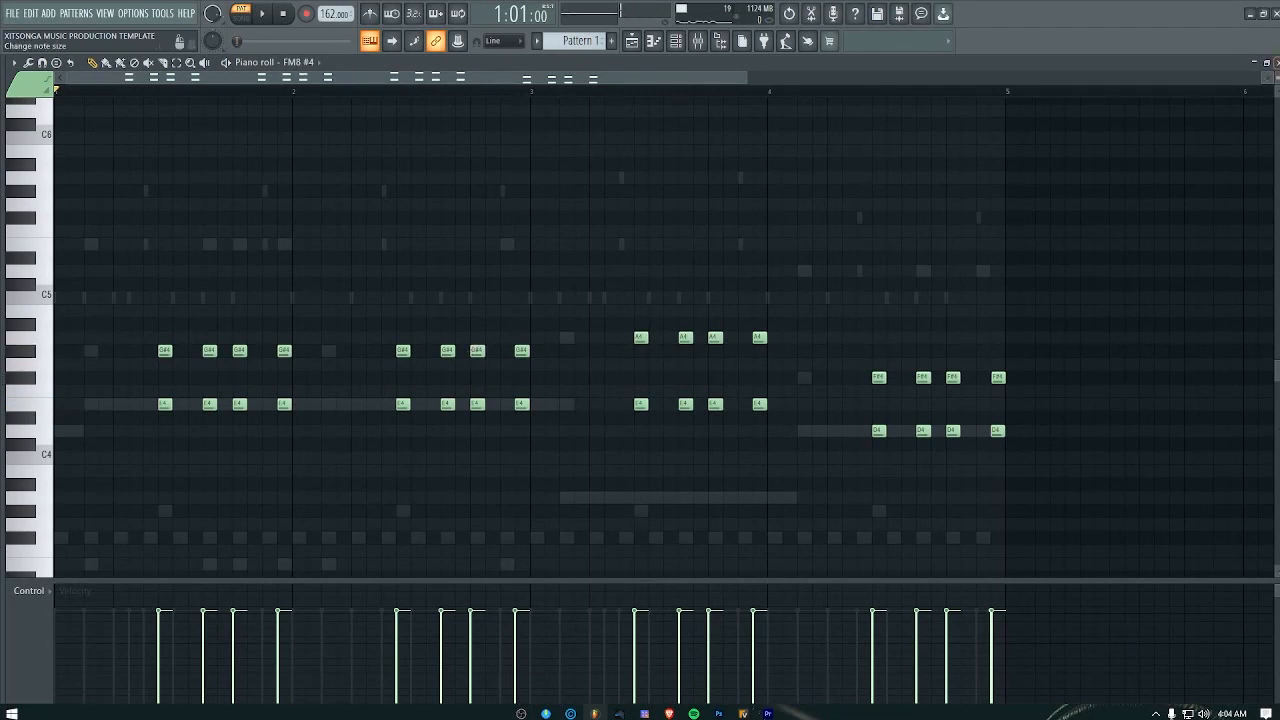
{"action": "left_click_drag", "start_coordinate": [1276, 77], "coordinate": [1276, 88]}
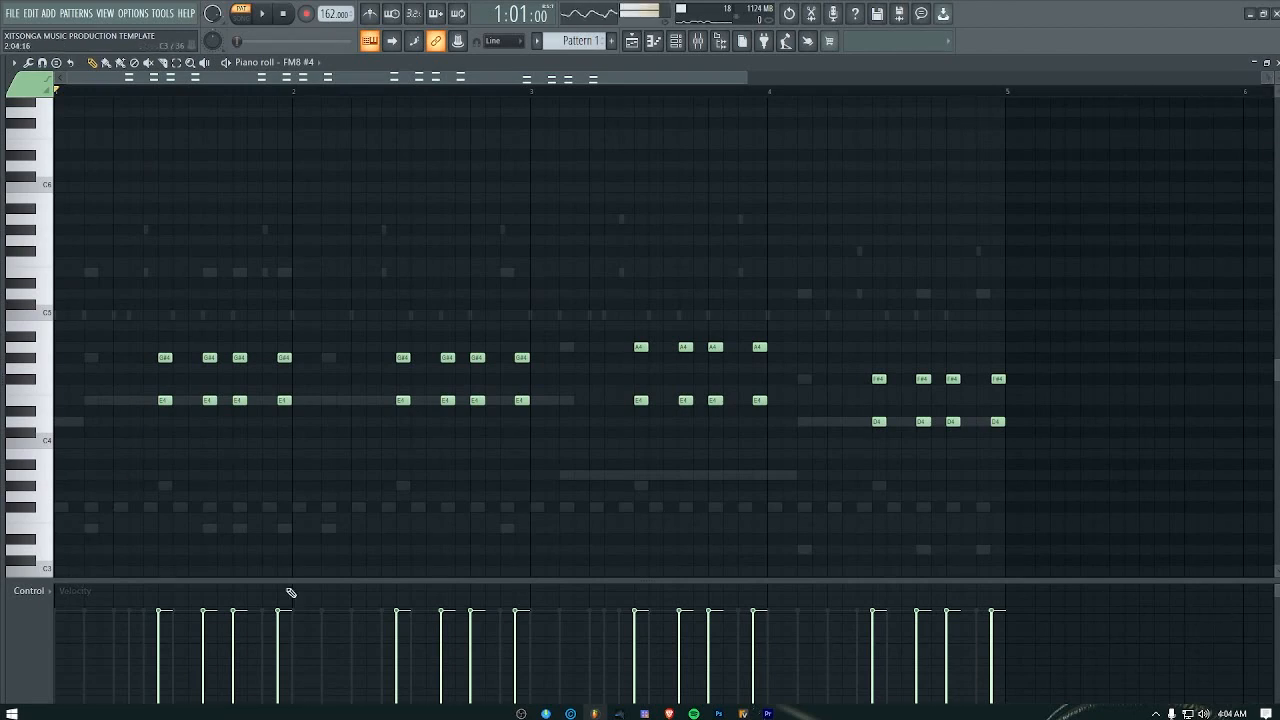
{"action": "key", "text": "alt+F8"}
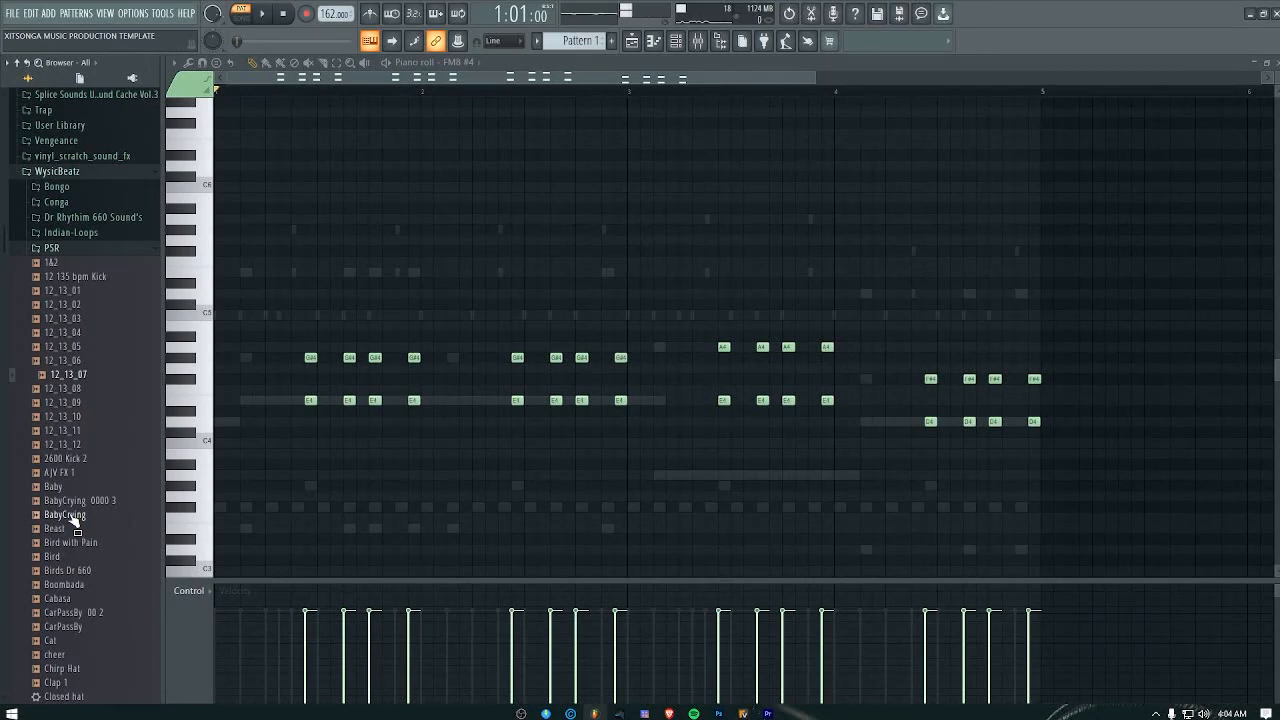
{"action": "key", "text": "alt+F8"}
Step: Select all the FM8 #4 chords and raise them two octaves
{"action": "left_click_drag", "start_coordinate": [1138, 218], "coordinate": [135, 530]}
{"action": "key", "text": "Up"}
{"action": "key", "text": "Down"}
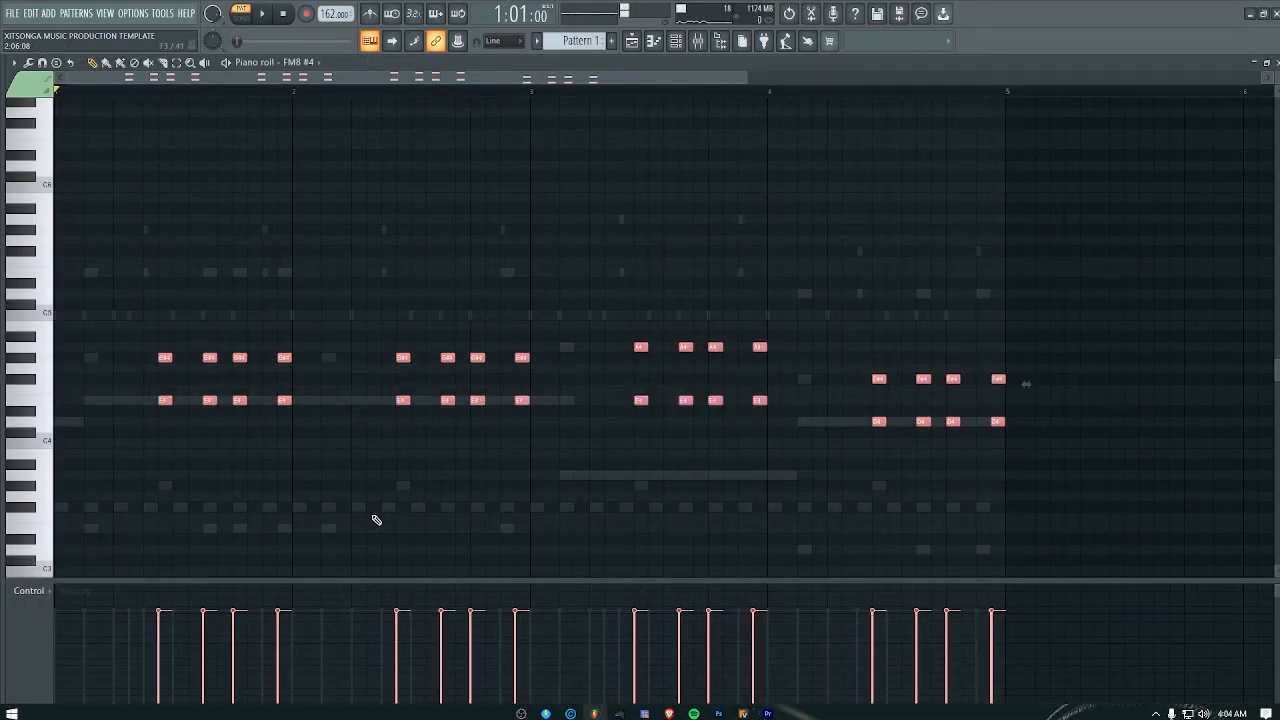
{"action": "key", "text": "shift+Up"}
{"action": "key", "text": "shift+Up"}
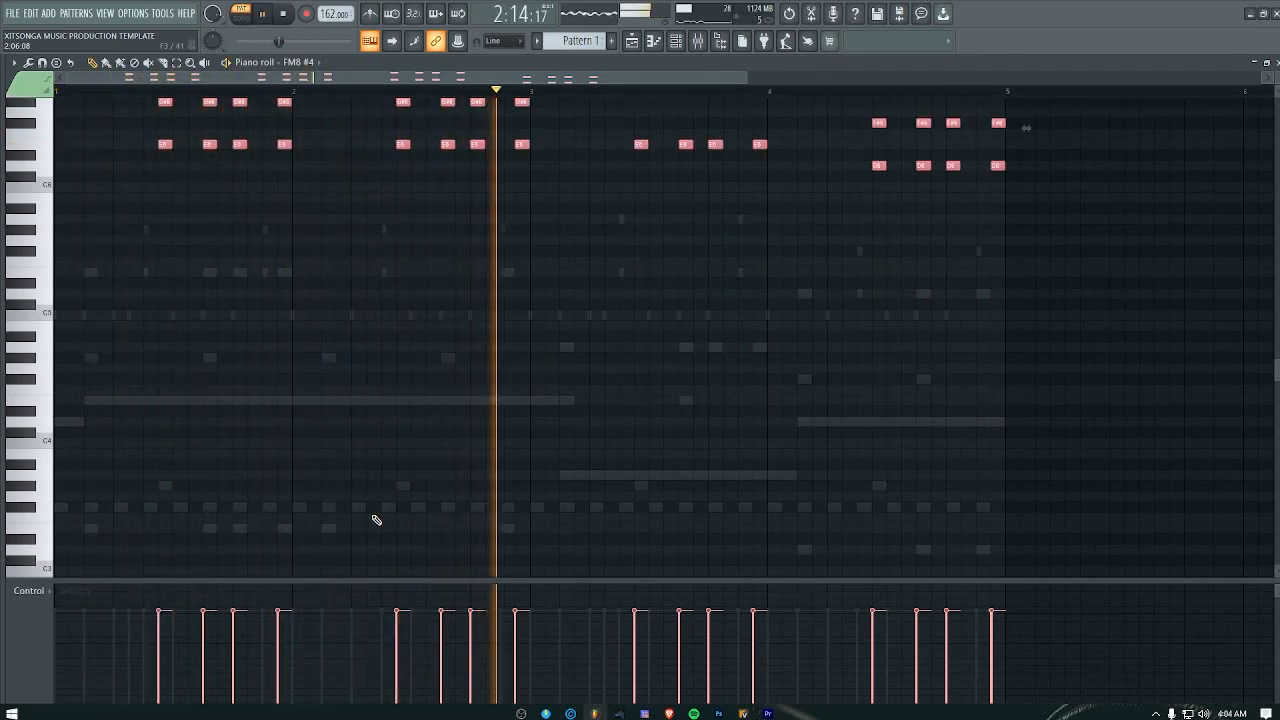
Step: Use the Slice tool to trim the last chord's overhang at the end of bar 4, and close the FM8 #4 piano roll
{"action": "scroll", "coordinate": [607, 375], "scroll_direction": "up", "scroll_amount": 3}
{"action": "scroll", "coordinate": [607, 375], "scroll_direction": "up", "scroll_amount": 2}
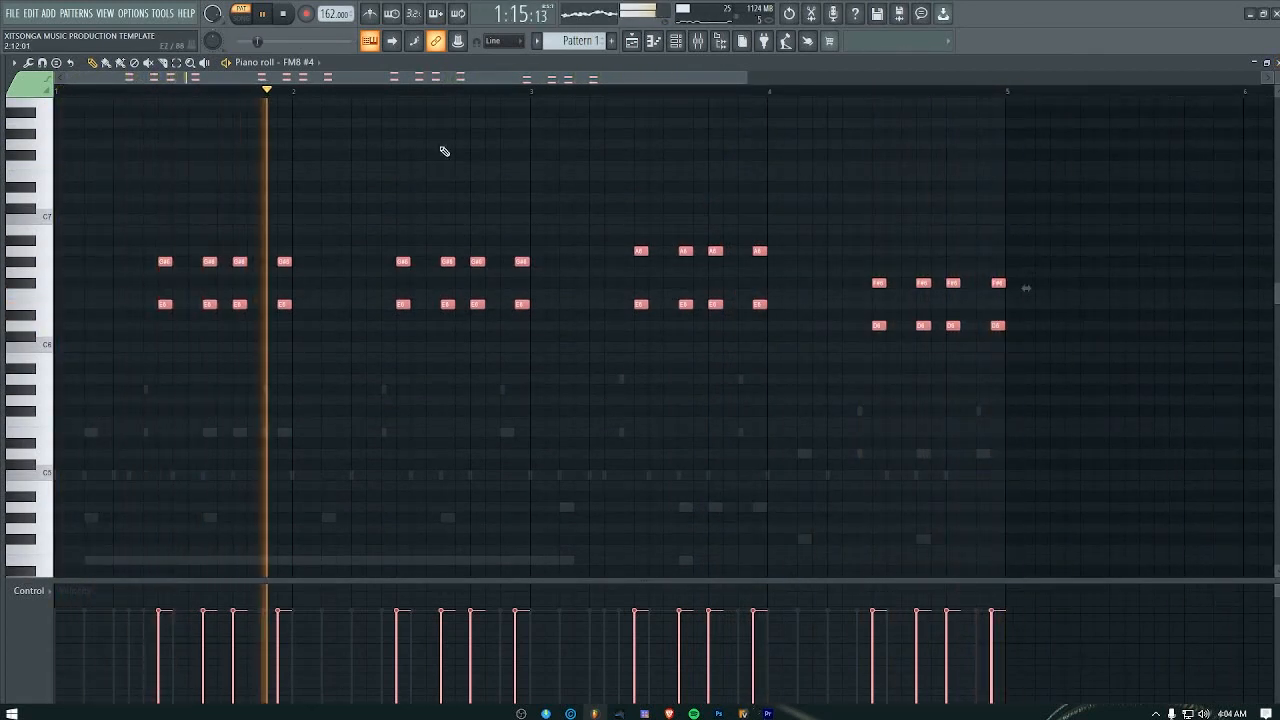
{"action": "left_click", "coordinate": [168, 64]}
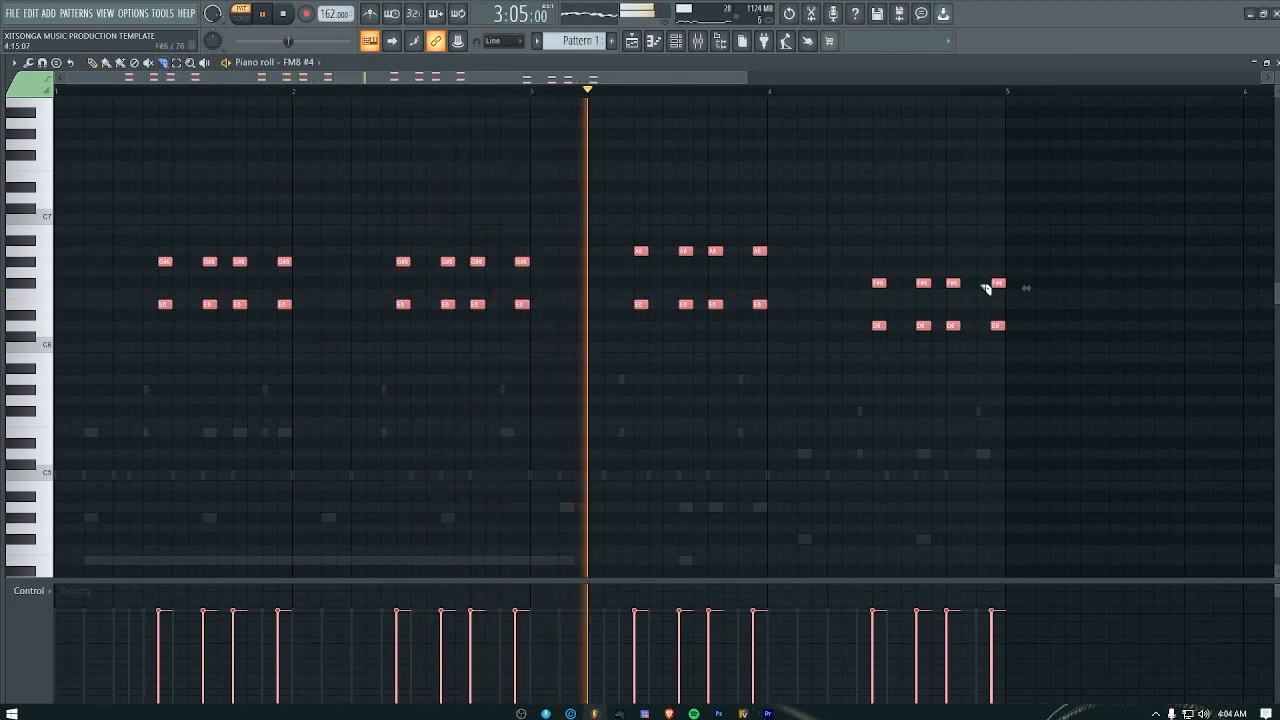
{"action": "left_click_drag", "start_coordinate": [1005, 256], "coordinate": [1016, 376]}
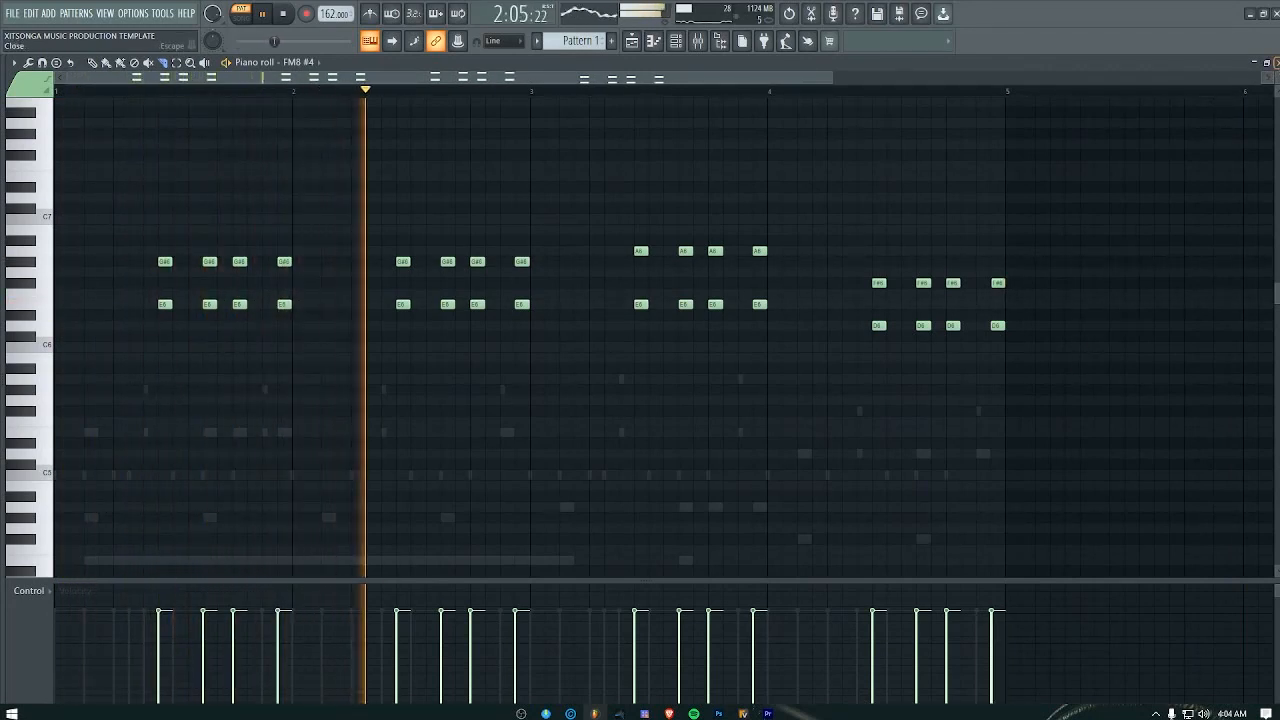
{"action": "left_click", "coordinate": [1278, 62]}
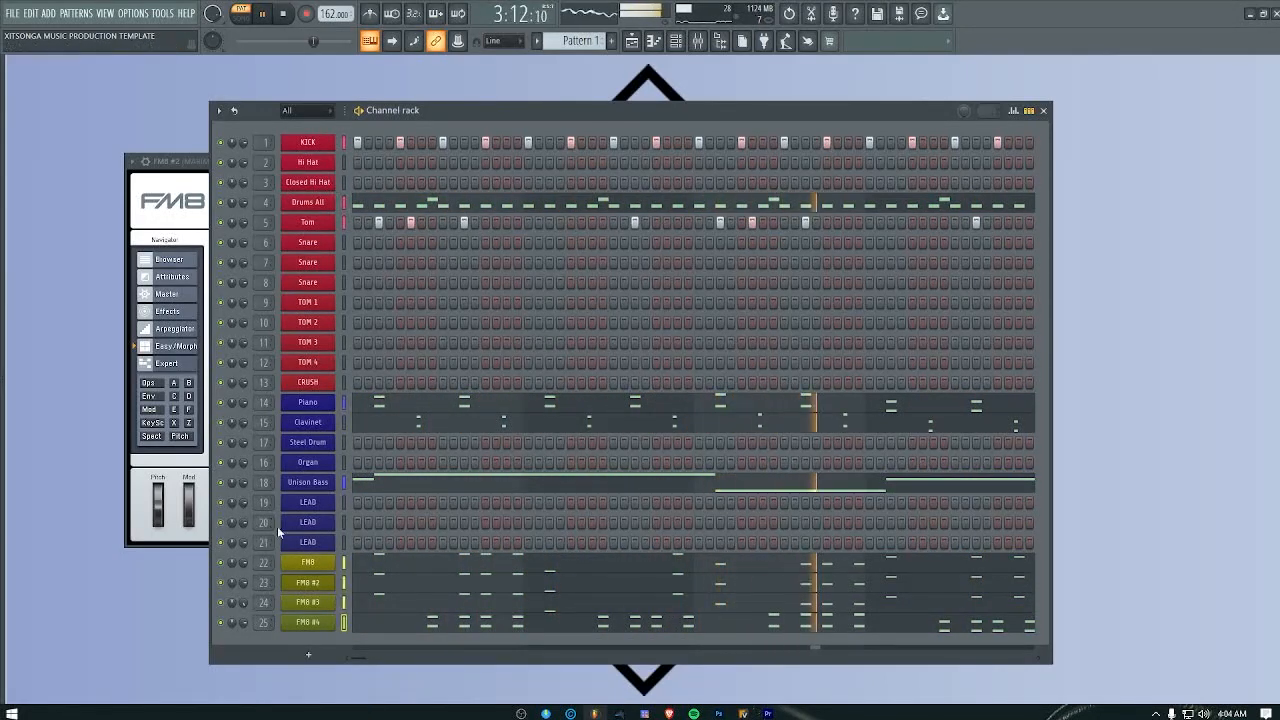
Step: In the piano roll of LEAD channel 21, add a one-step G#6 ending bar 1 and a four-step E6 early in bar 2, and play them
{"action": "right_click", "coordinate": [312, 551]}
{"action": "left_click", "coordinate": [365, 514]}
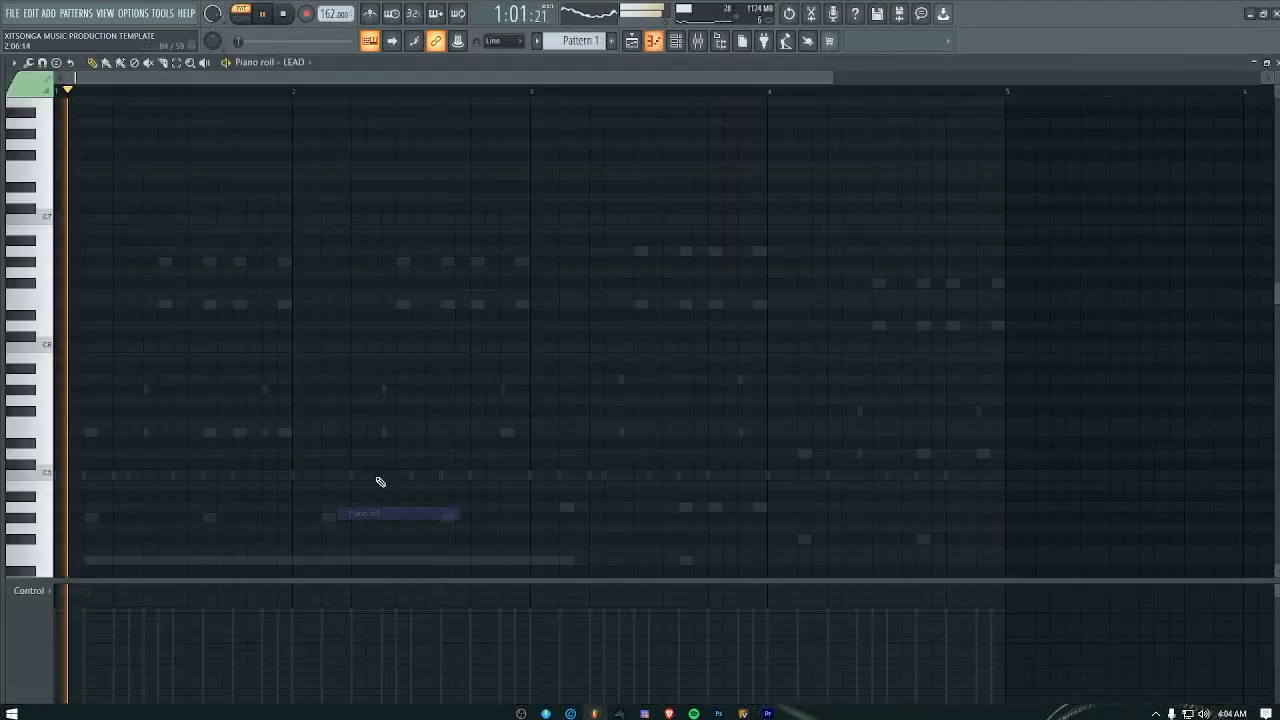
{"action": "key", "text": "space"}
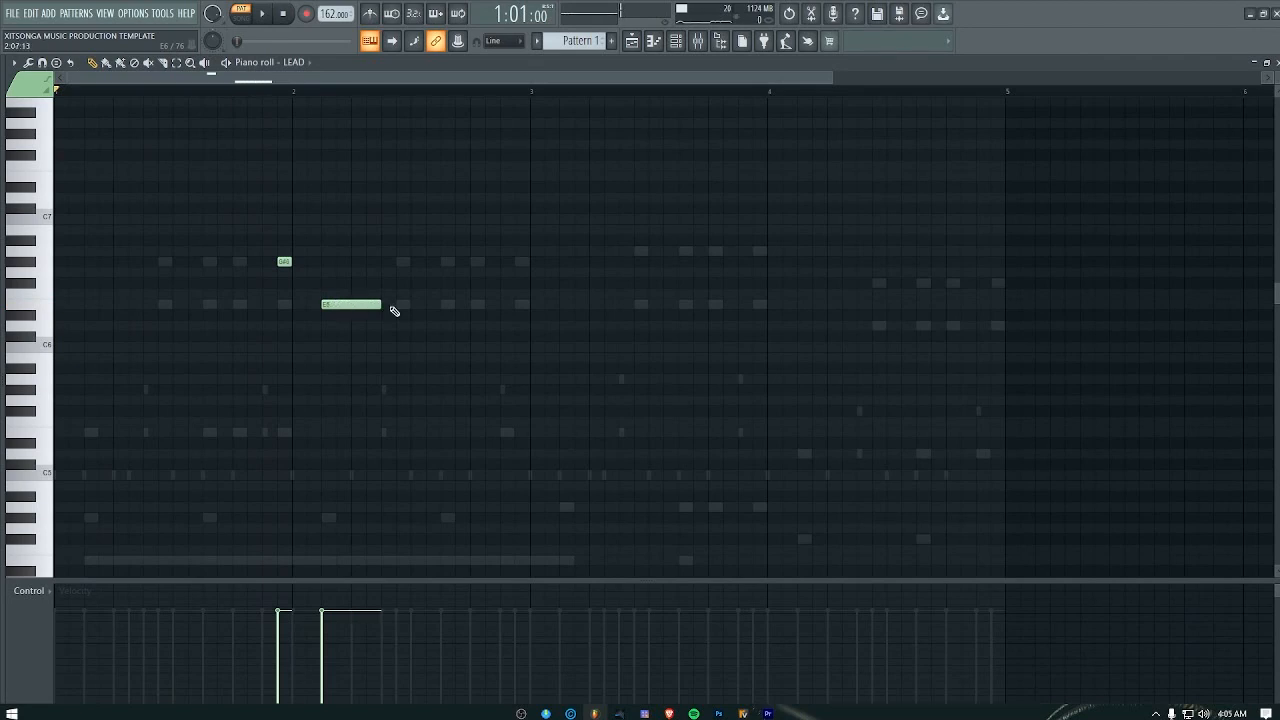
{"action": "key", "text": "space"}
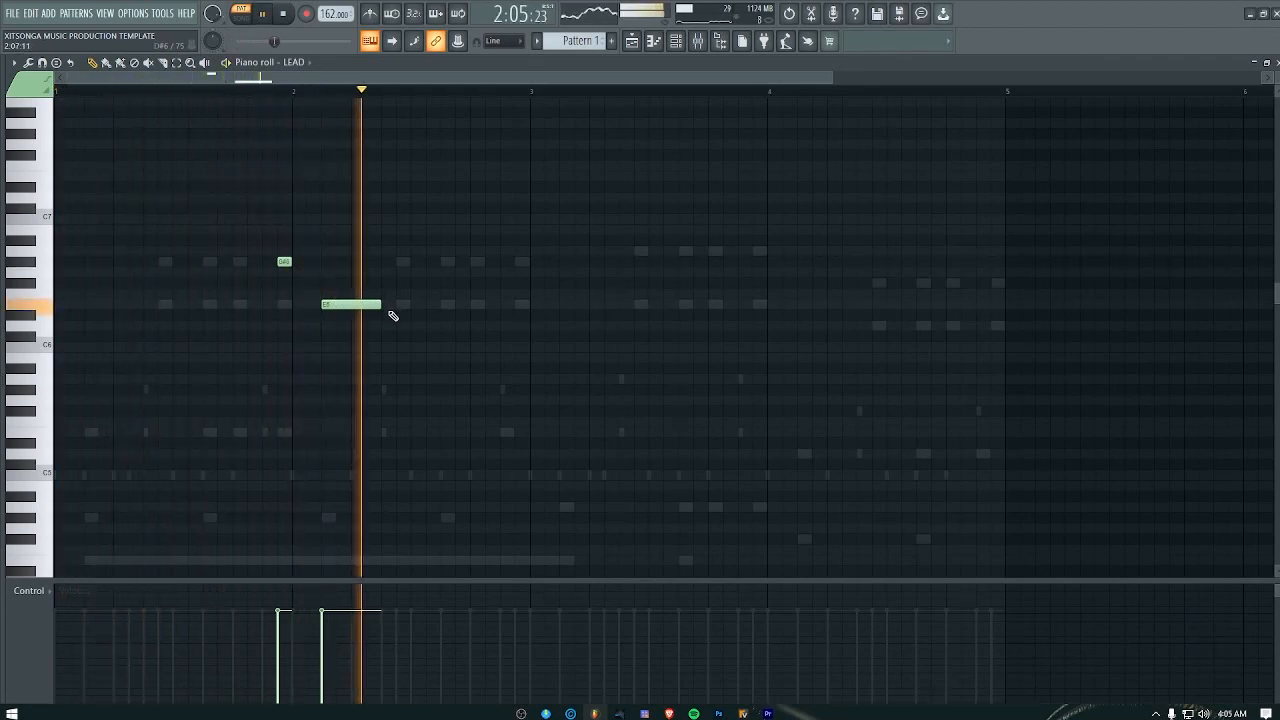
{"action": "key", "text": "space"}
Step: Add a four-step A5 note near the start of bar 3, shift it one step earlier to step 3, and play the result
{"action": "left_click", "coordinate": [562, 305]}
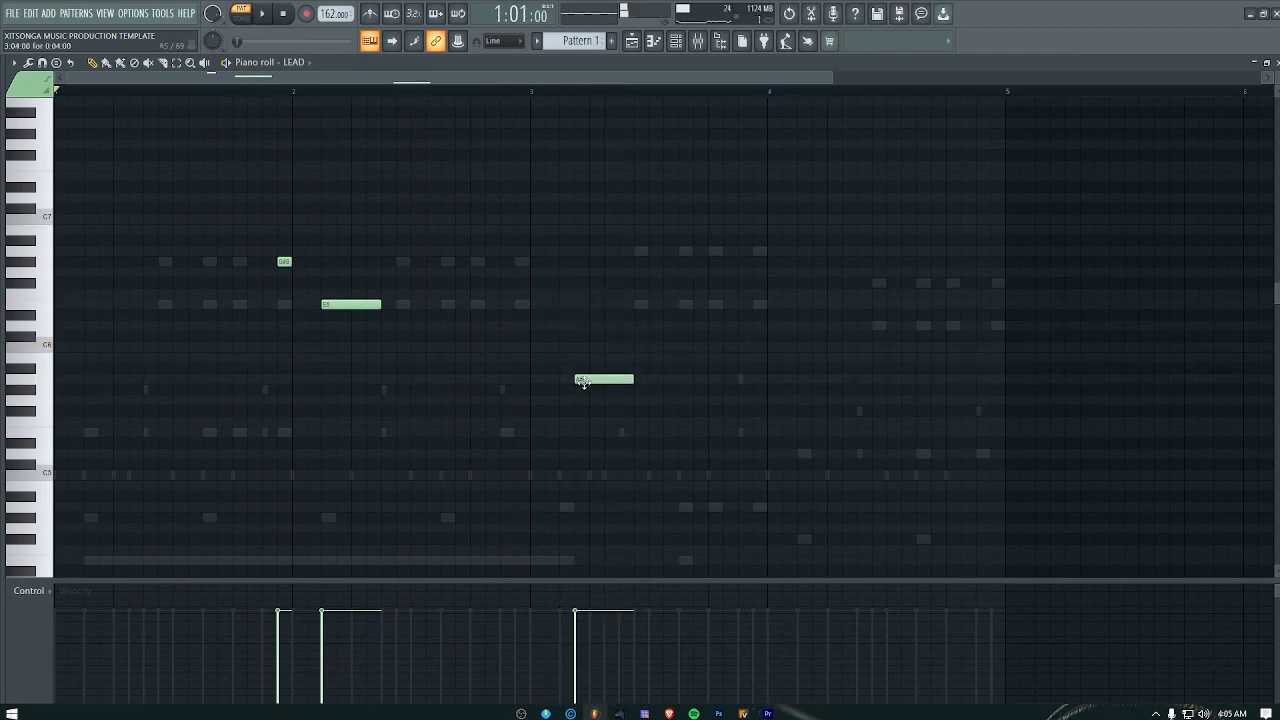
{"action": "key", "text": "space"}
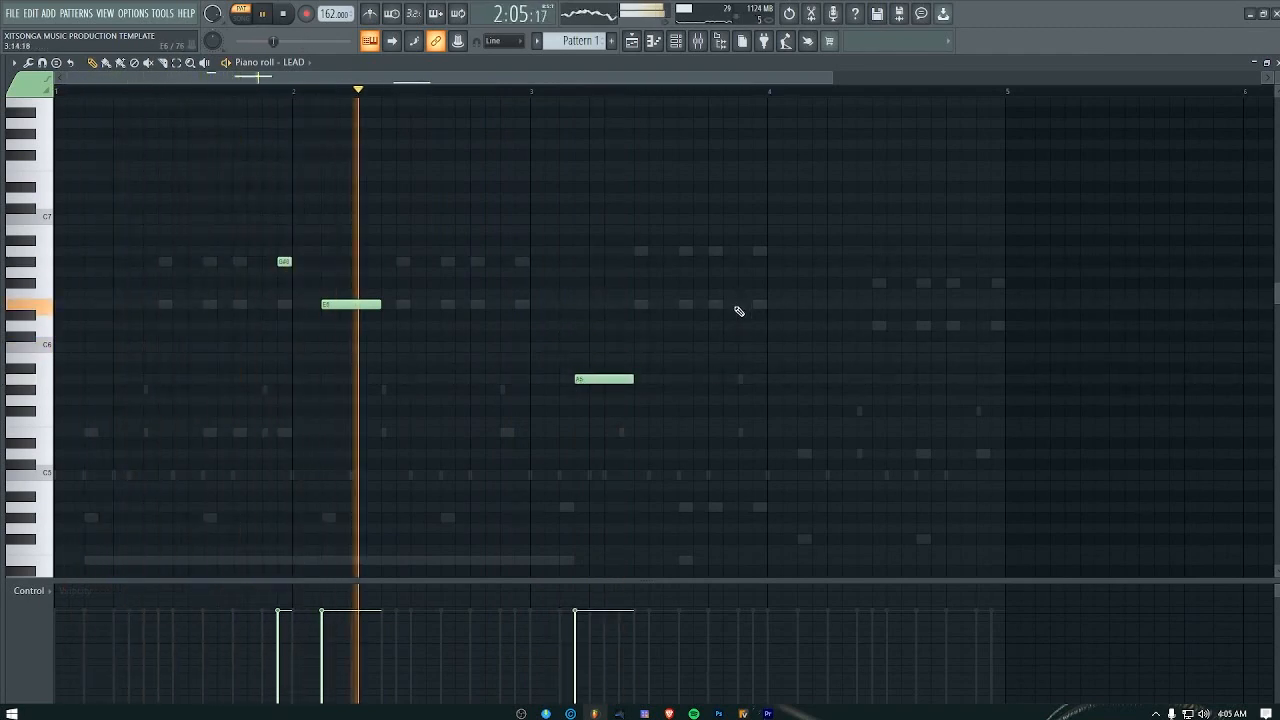
{"action": "key", "text": "space"}
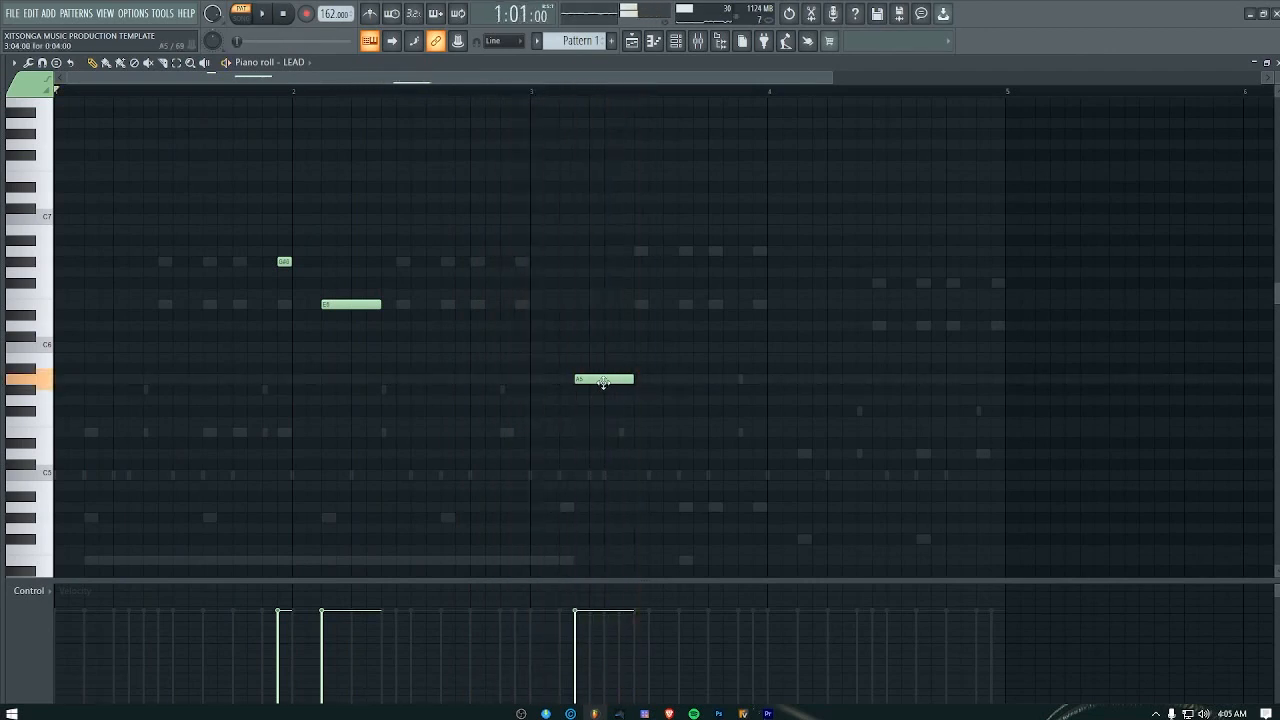
{"action": "left_click_drag", "start_coordinate": [603, 381], "coordinate": [587, 381]}
{"action": "key", "text": "space"}
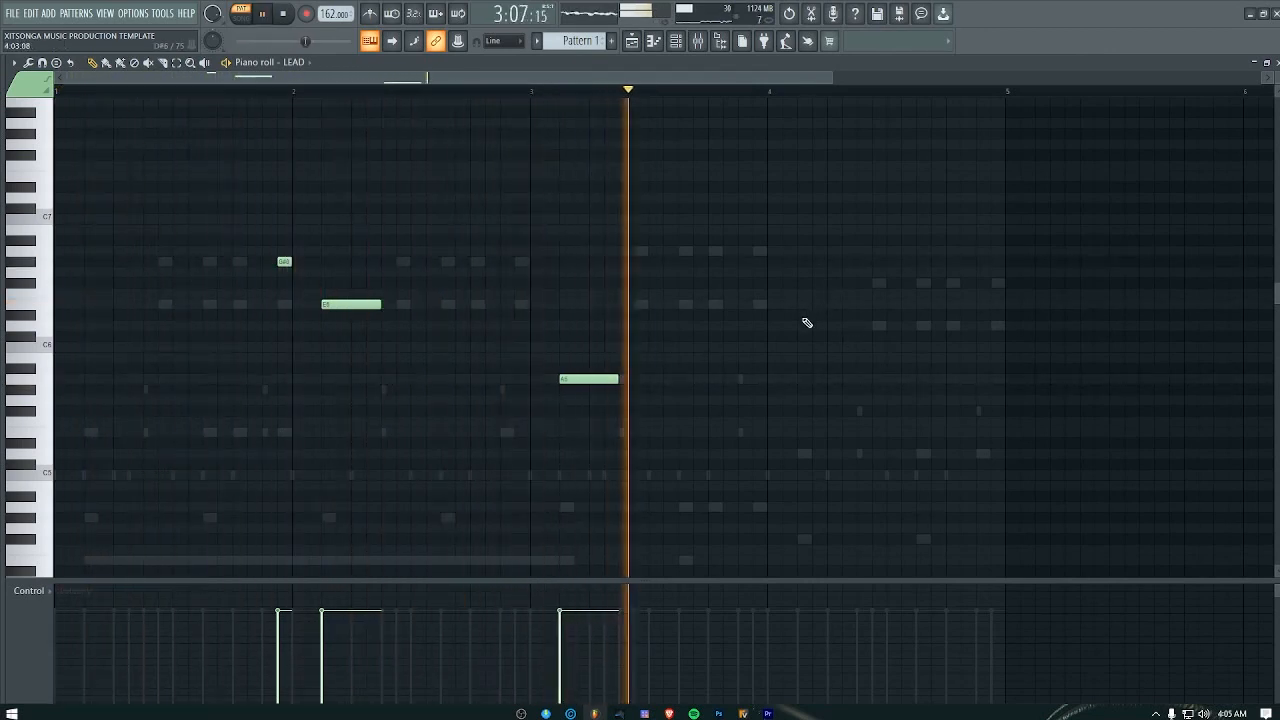
{"action": "key", "text": "space"}
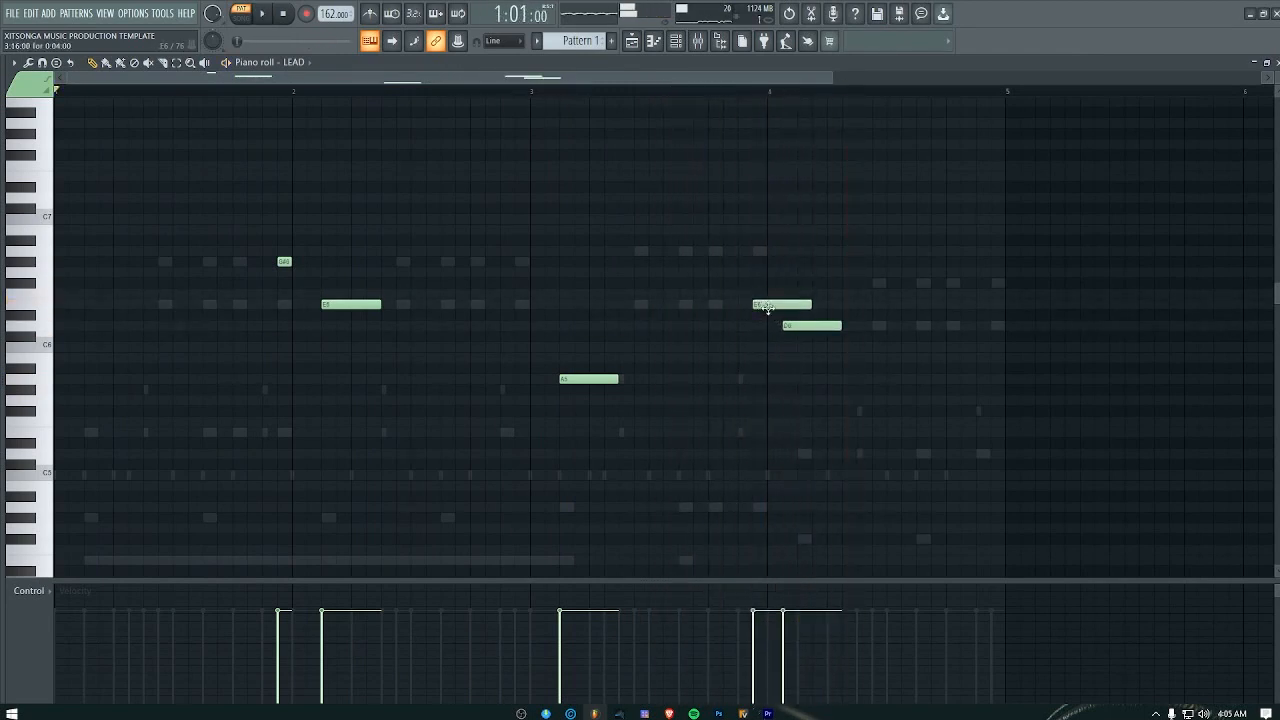
Step: Add a descending A6, E6, D6 phrase from late bar 3 into bar 4, with A6 starting at step 13 of bar 3
{"action": "left_click", "coordinate": [737, 251]}
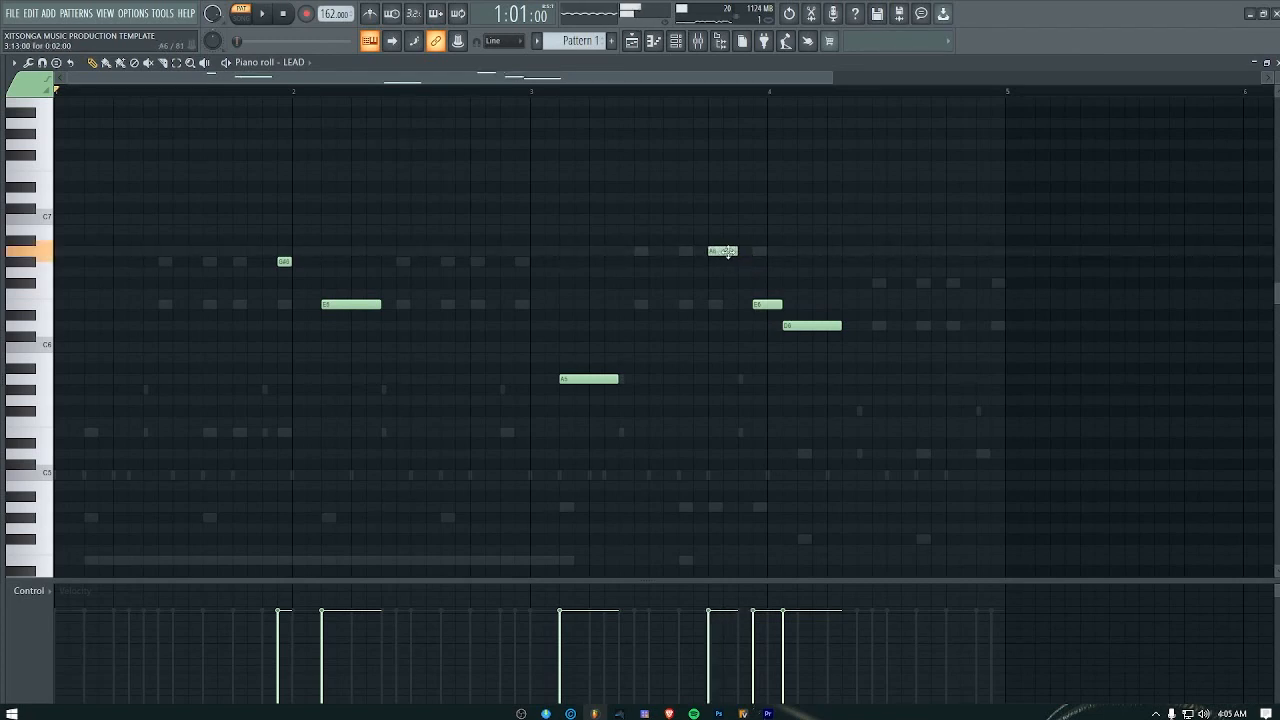
{"action": "key", "text": "space"}
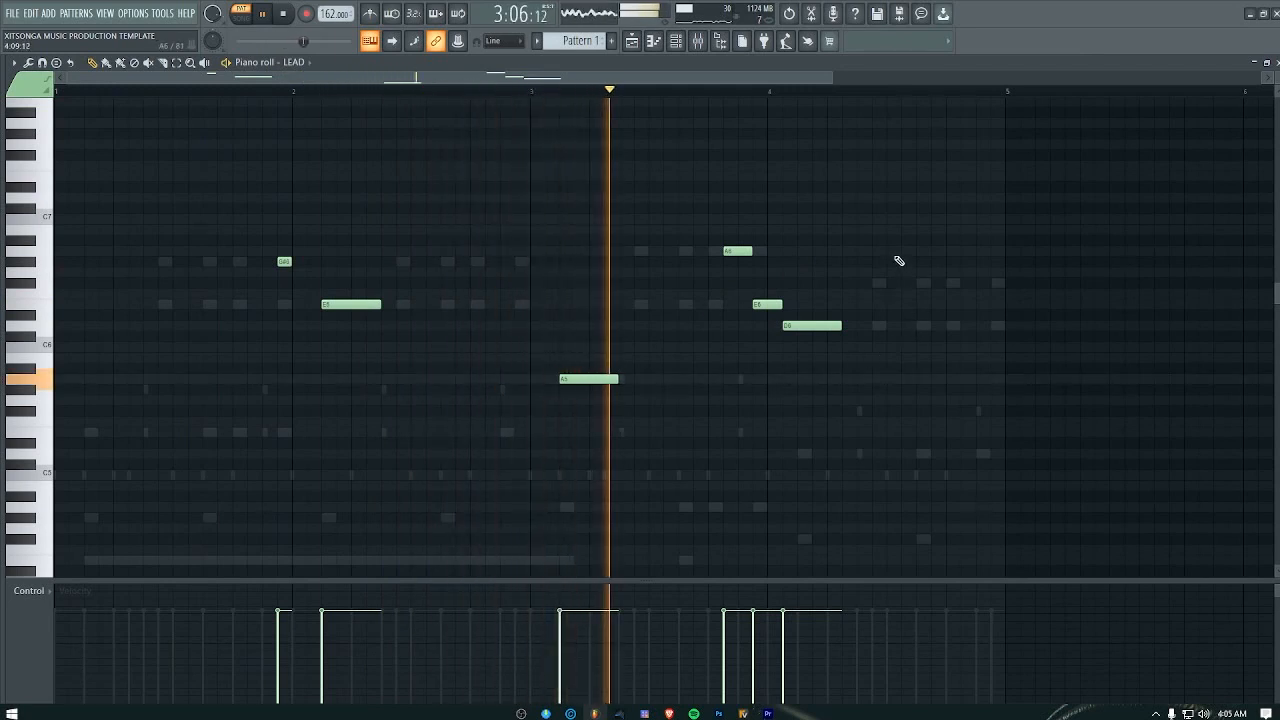
{"action": "key", "text": "space"}
{"action": "left_click_drag", "start_coordinate": [729, 251], "coordinate": [714, 252]}
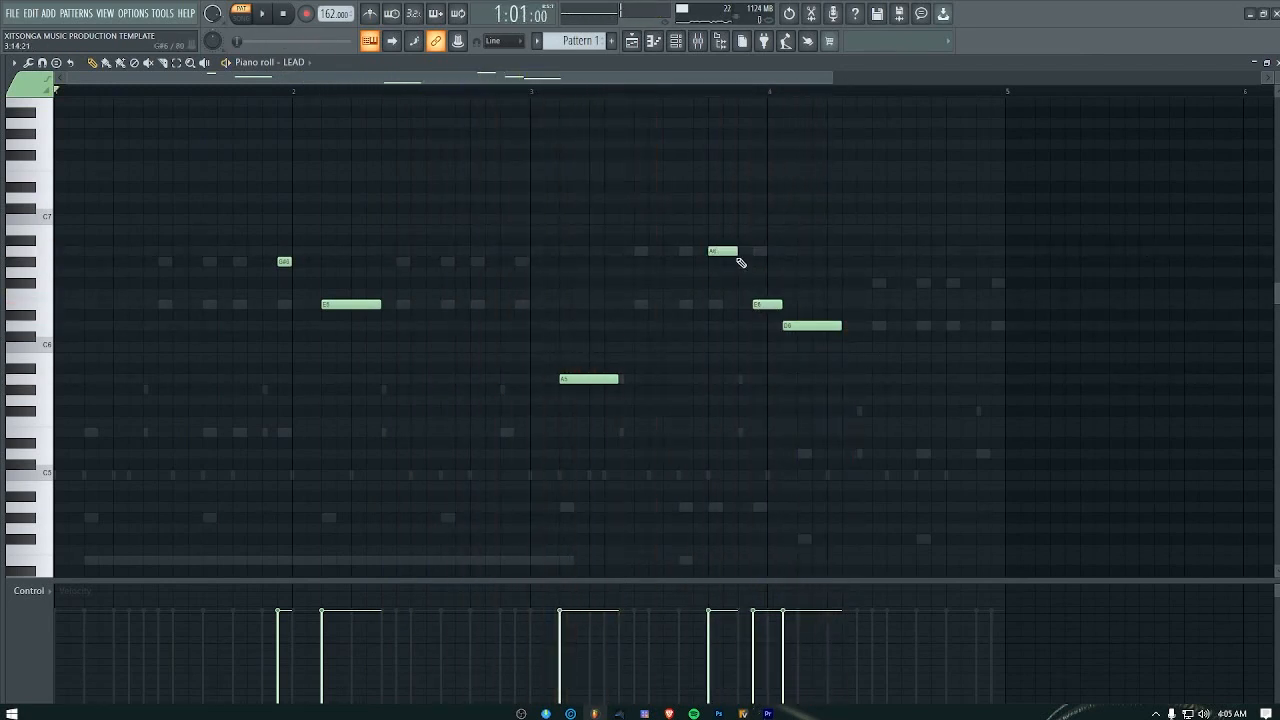
Step: Move the D6 note one step later to step 3 of bar 4, playing from bar 3 step 12, and close the LEAD piano roll
{"action": "left_click", "coordinate": [695, 91]}
{"action": "key", "text": "space"}
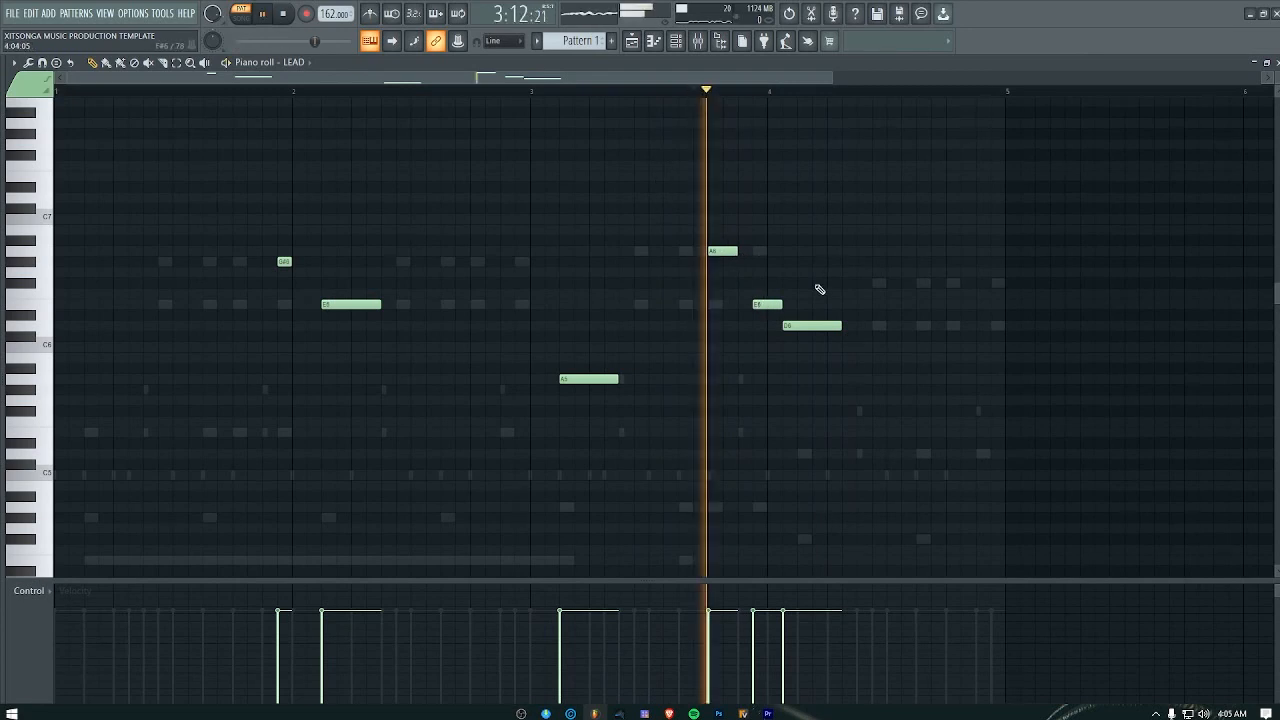
{"action": "key", "text": "space"}
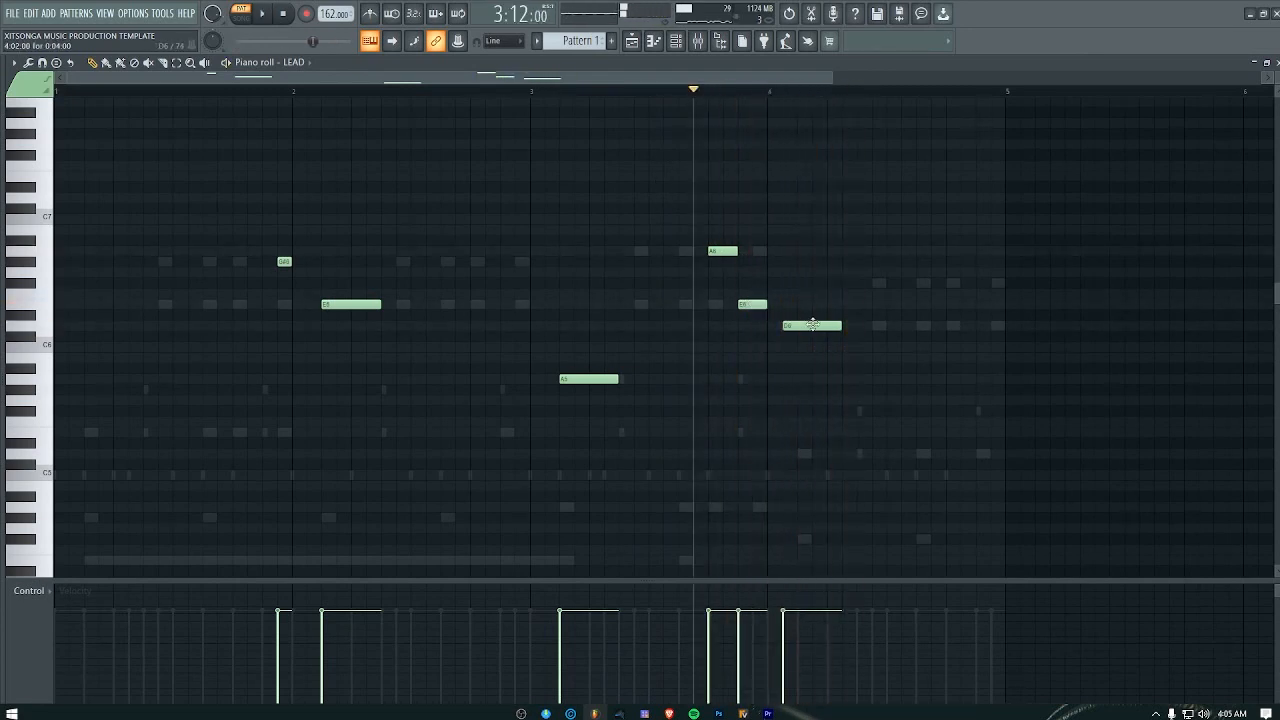
{"action": "key", "text": "space"}
{"action": "key", "text": "space"}
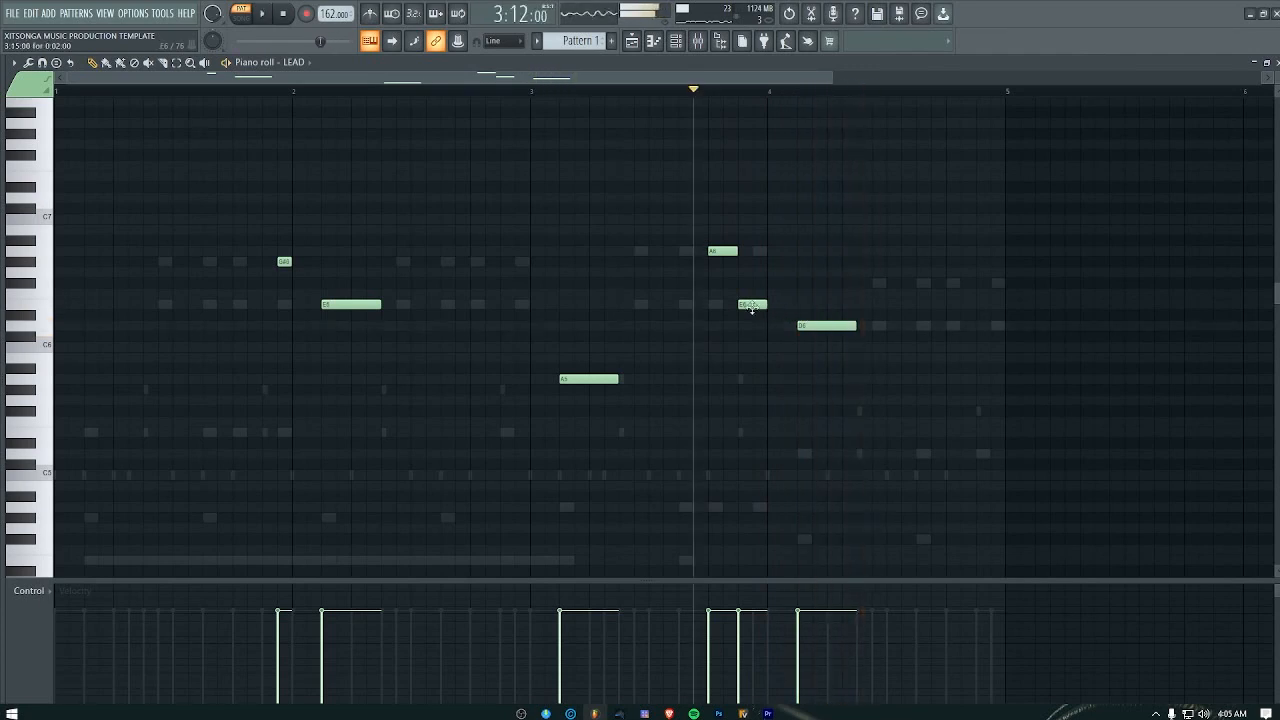
{"action": "key", "text": "space"}
{"action": "key", "text": "space"}
{"action": "key", "text": "space"}
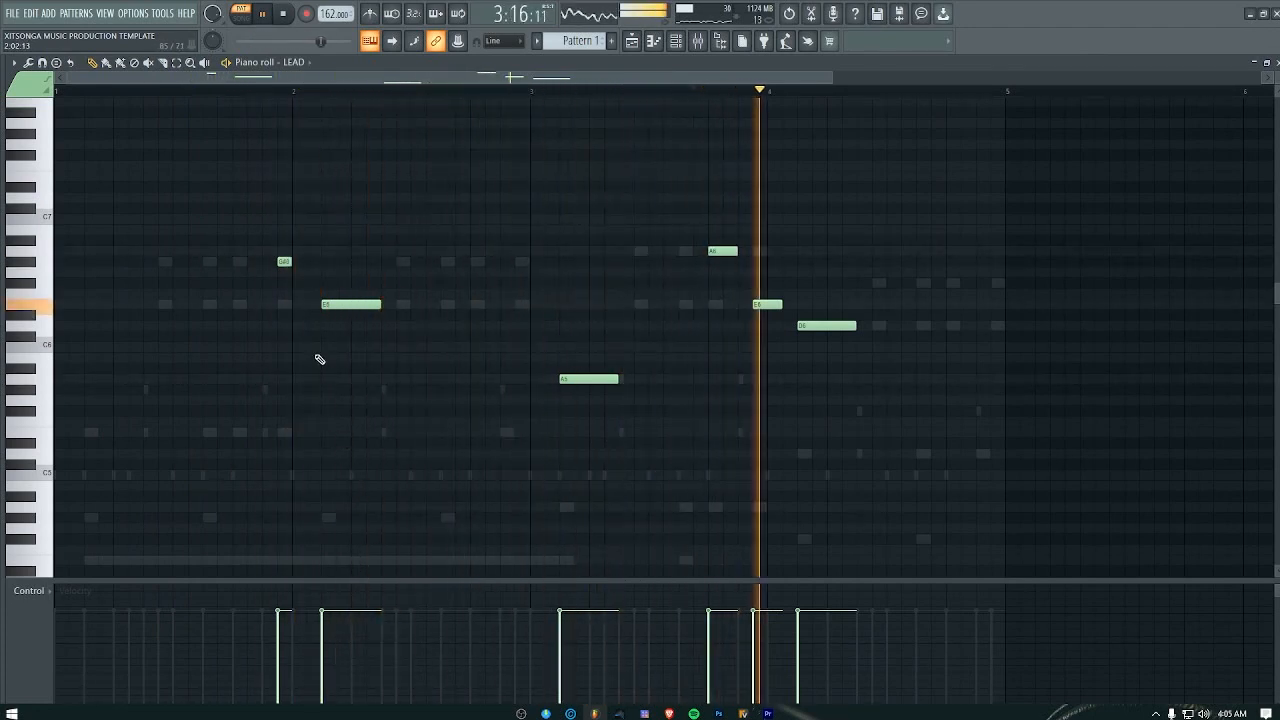
{"action": "left_click", "coordinate": [1276, 63]}
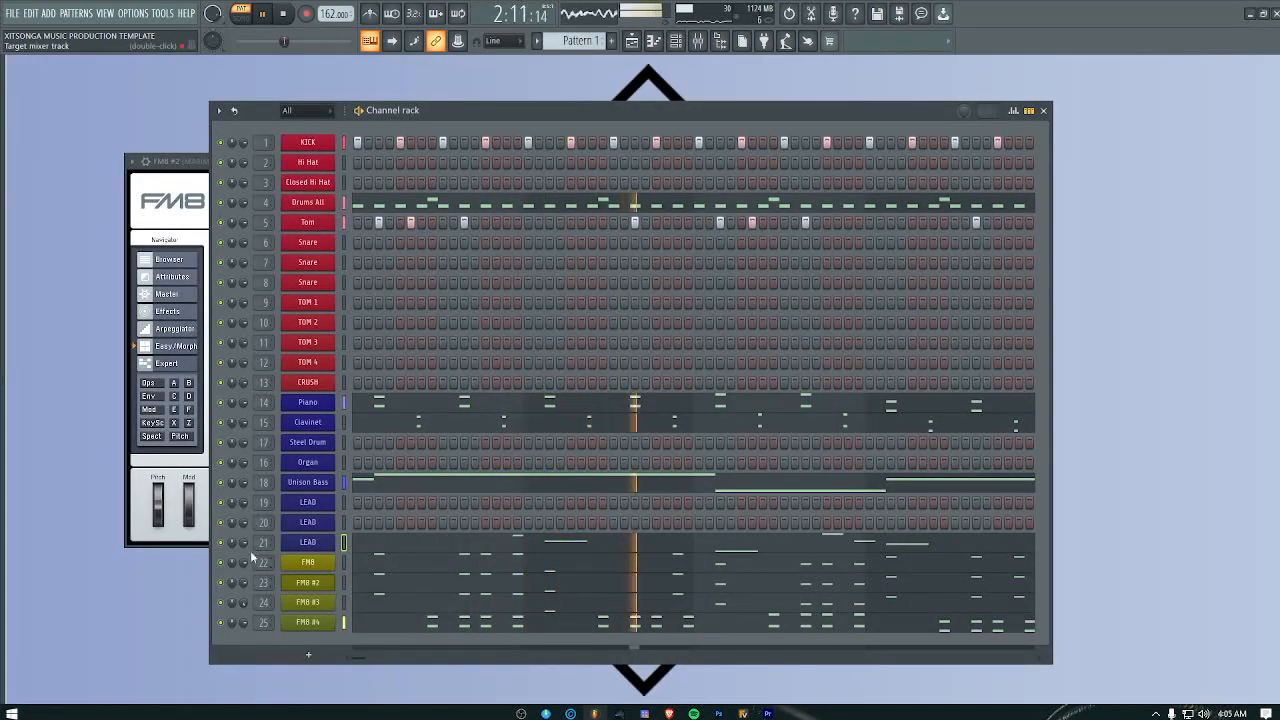
Step: Reopen the LEAD melody, add a two-step G#5 note at step 13 of bar 1, play it, and close the piano roll
{"action": "left_click", "coordinate": [493, 547]}
{"action": "left_click", "coordinate": [263, 344]}
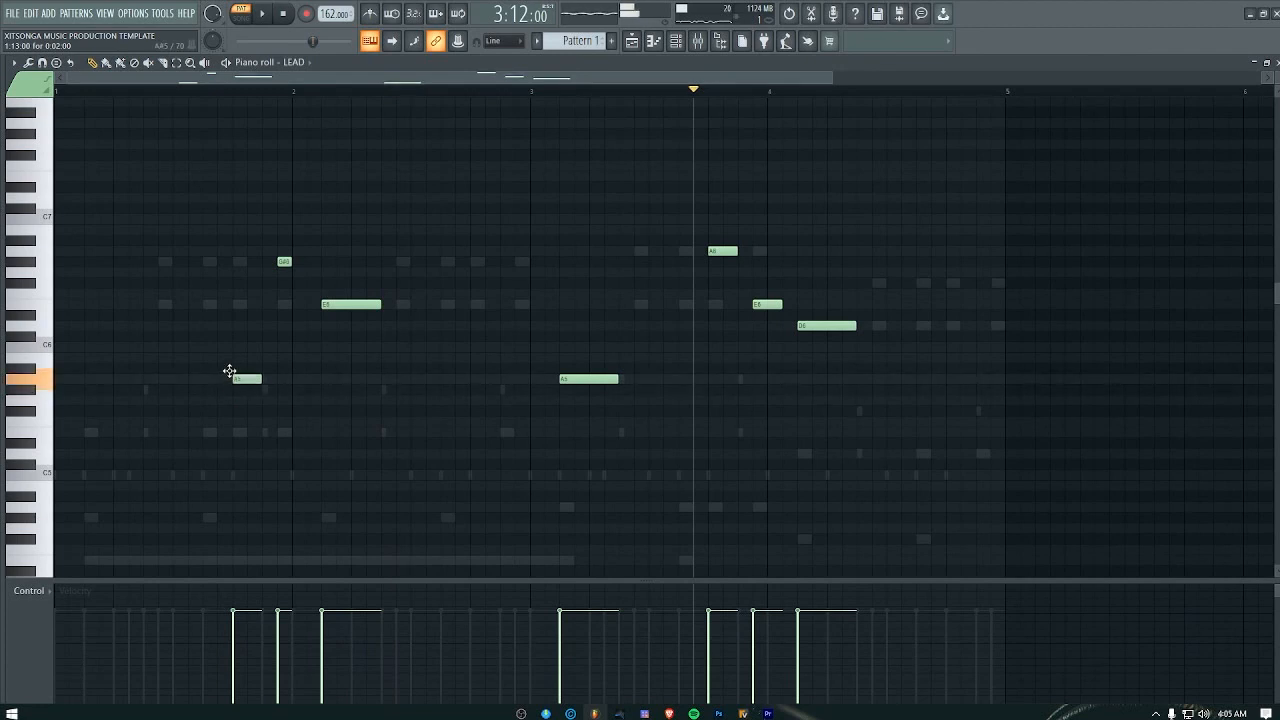
{"action": "key", "text": "space"}
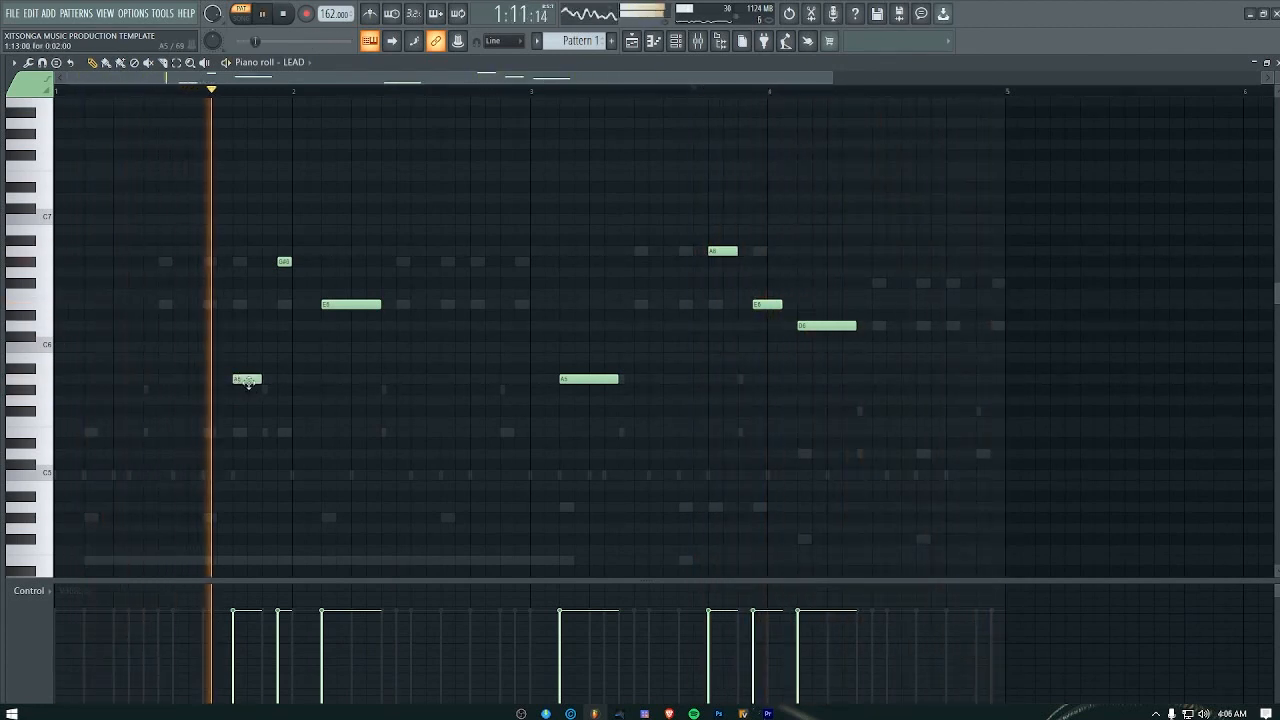
{"action": "key", "text": "space"}
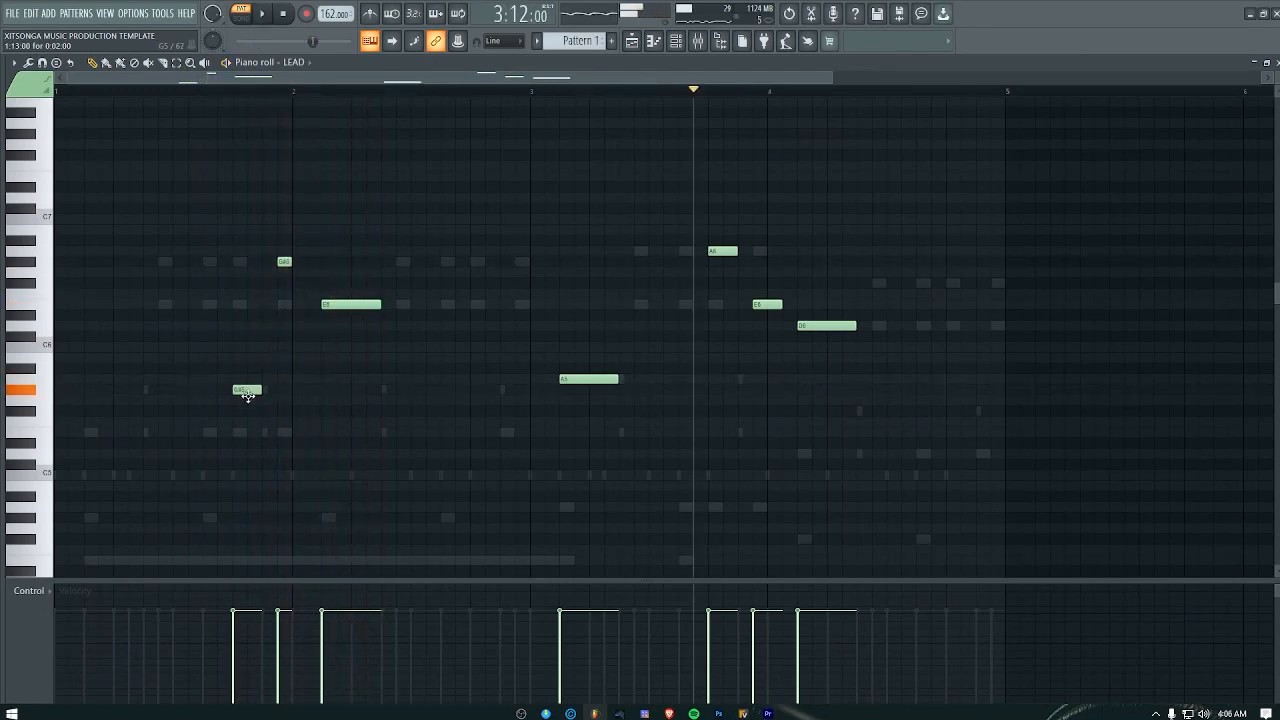
{"action": "key", "text": "space"}
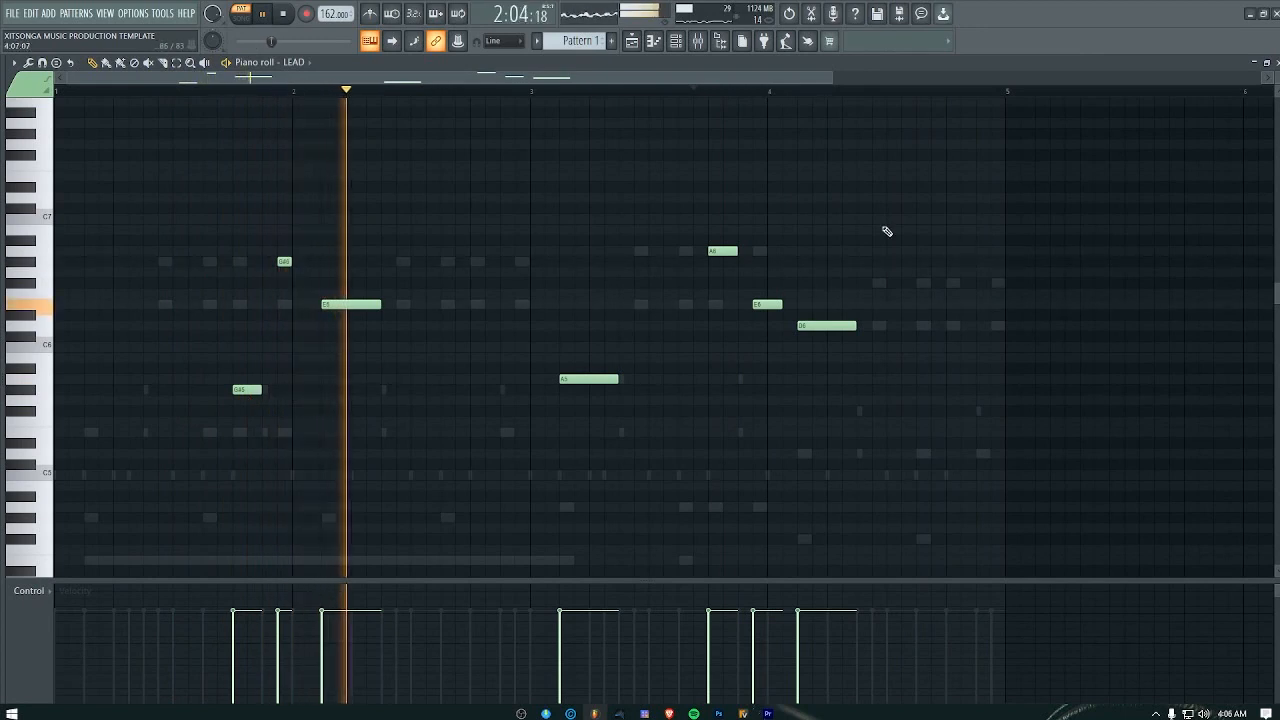
{"action": "left_click", "coordinate": [1277, 63]}
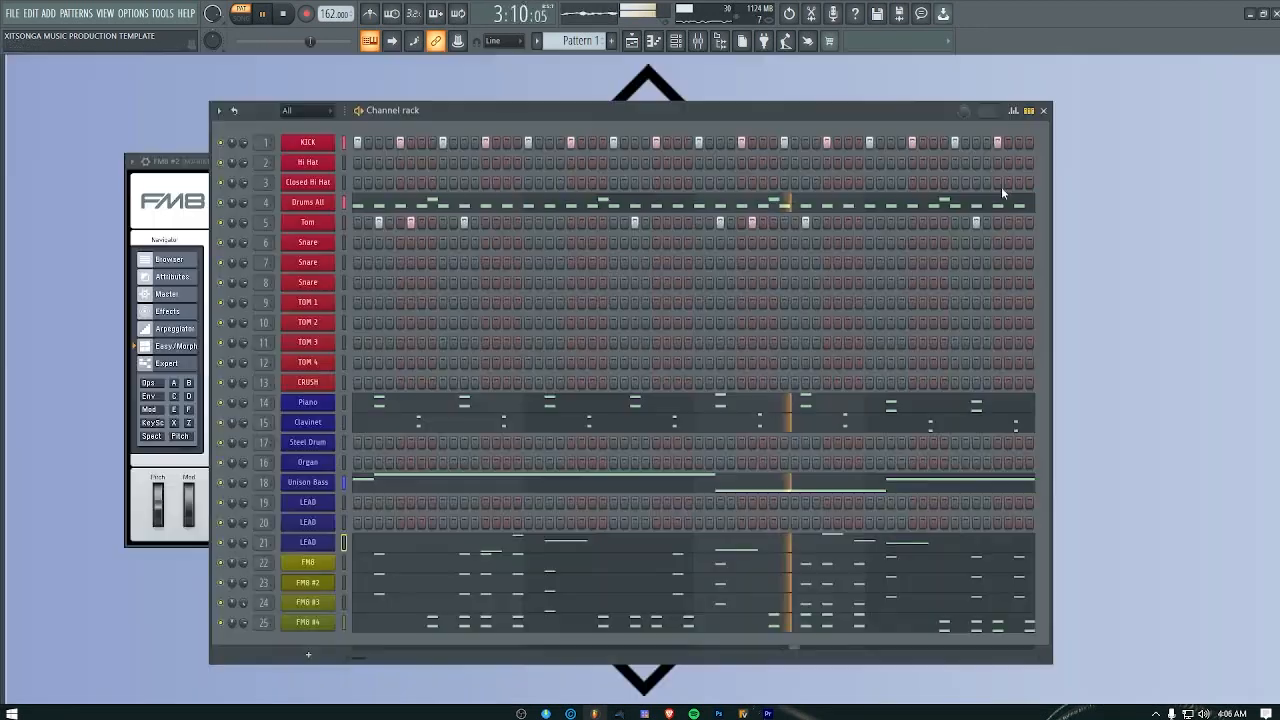
{"action": "key", "text": "space"}
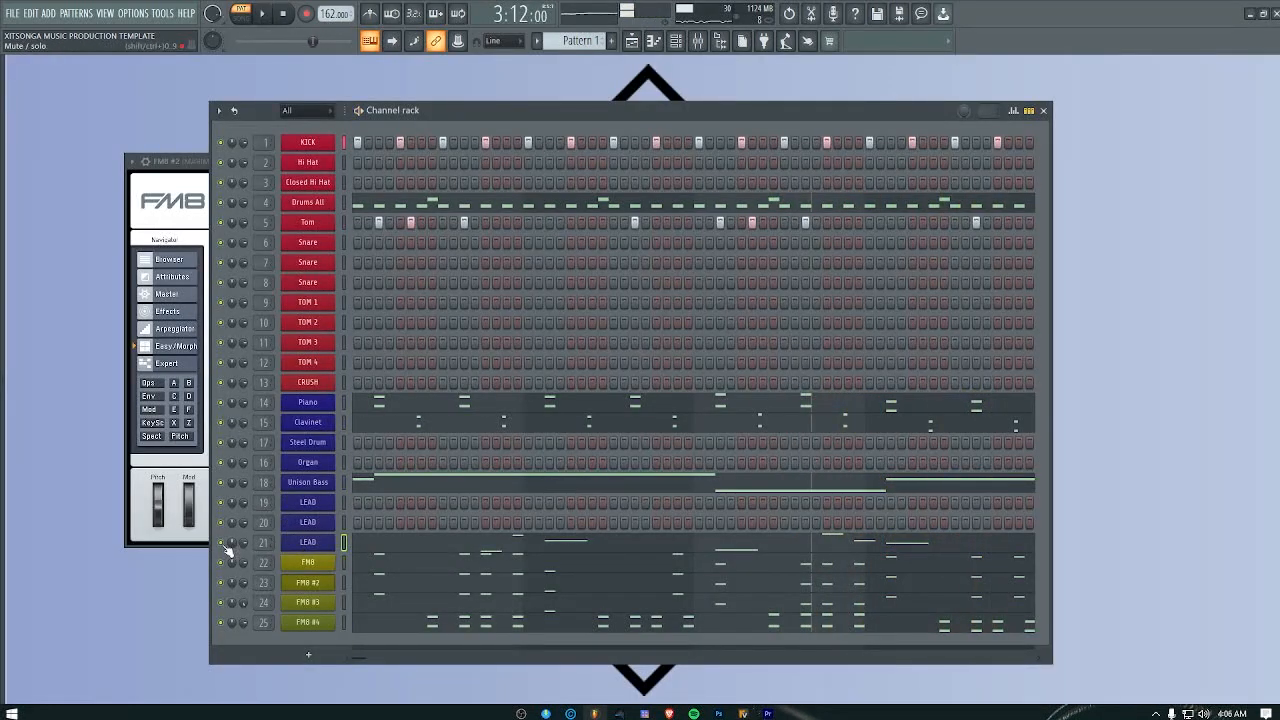
Step: Solo LEAD channel 21 and locate its Chiff It patch in the Hypersonic 2 patch list
{"action": "right_click", "coordinate": [222, 547]}
{"action": "left_click", "coordinate": [240, 484]}
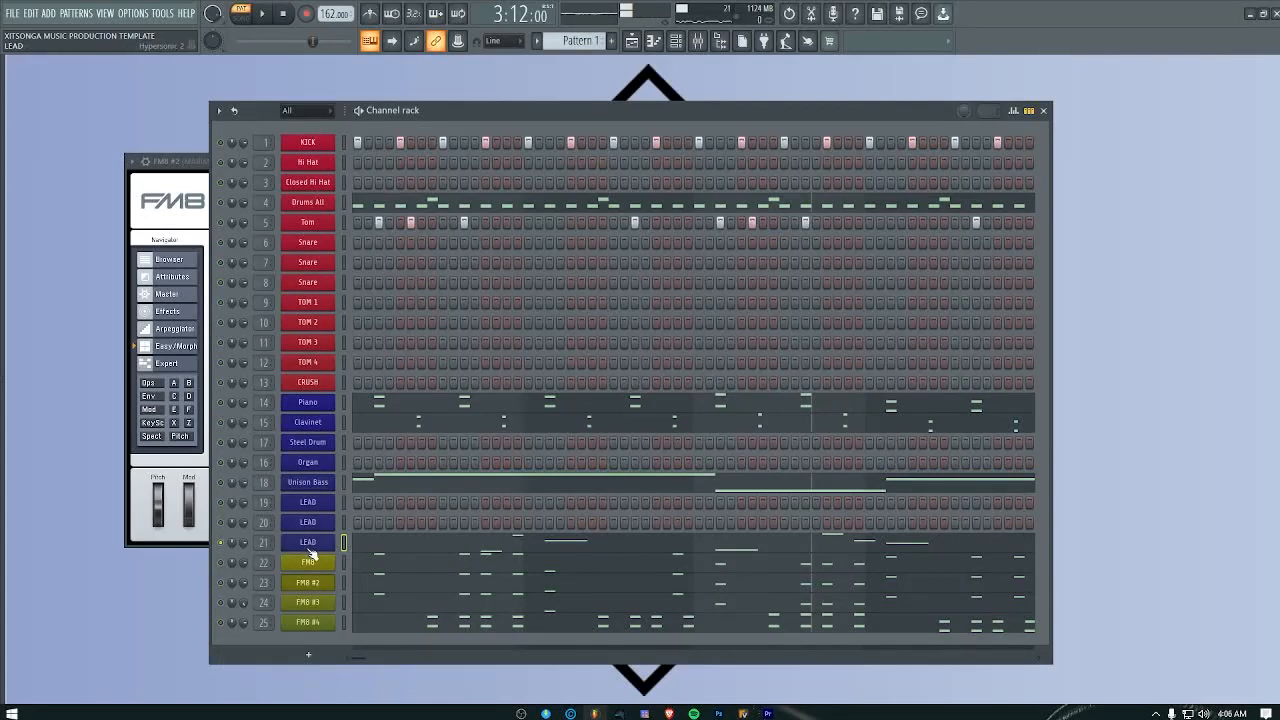
{"action": "left_click", "coordinate": [308, 544]}
{"action": "right_click", "coordinate": [244, 261]}
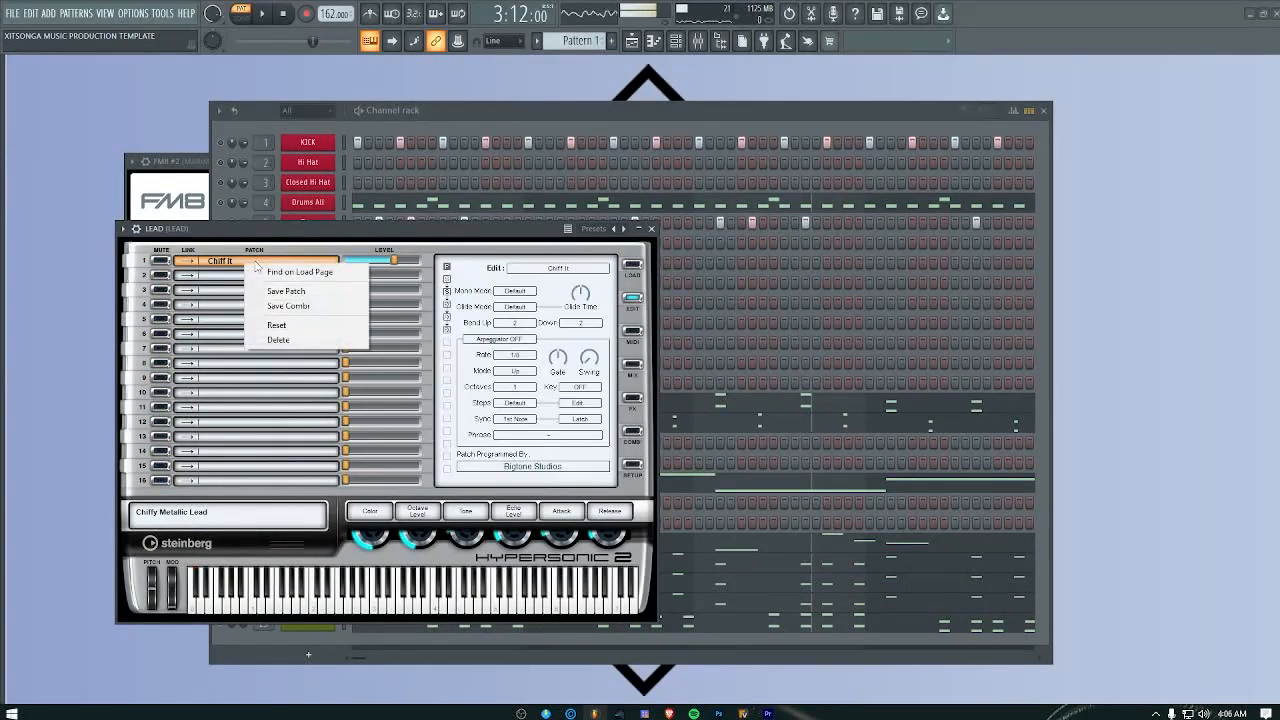
{"action": "left_click", "coordinate": [288, 274]}
Step: Audition the soft lead patches Coloured Noise Lead, Creamy Lead, Deep 5th FM Lead, Hymn and Sine FM Lead
{"action": "left_click", "coordinate": [505, 348]}
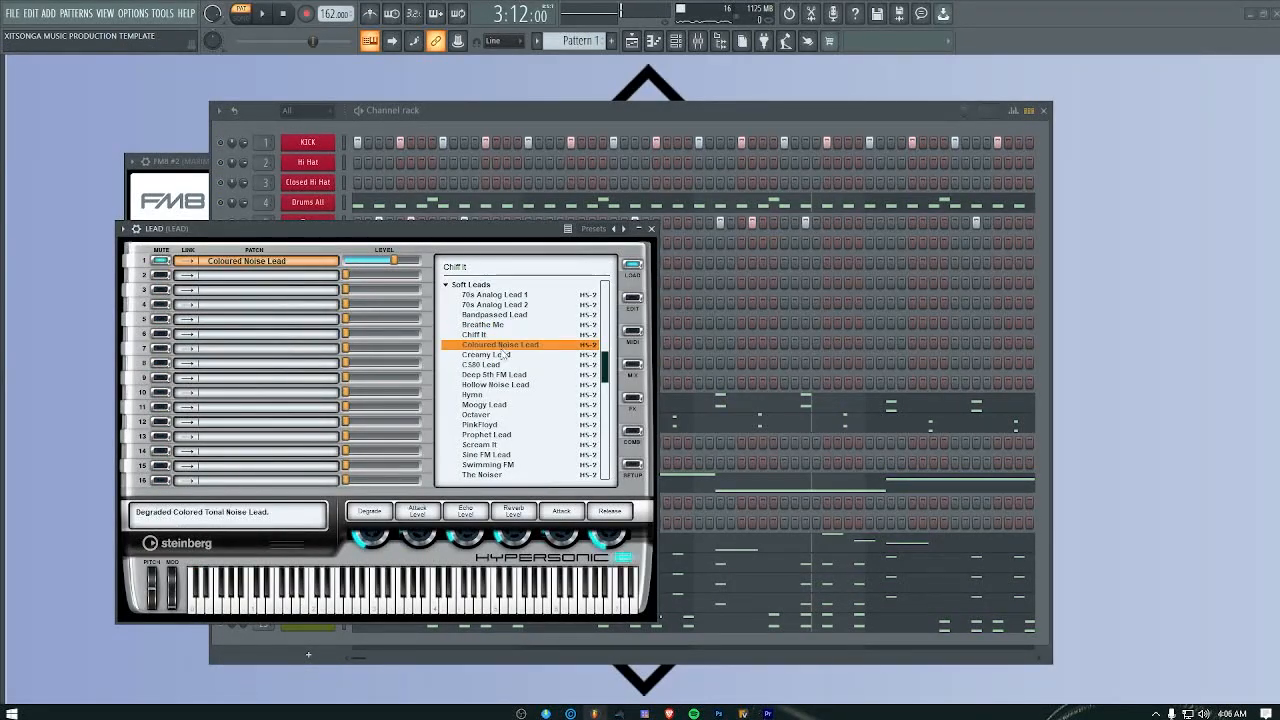
{"action": "left_click", "coordinate": [485, 355]}
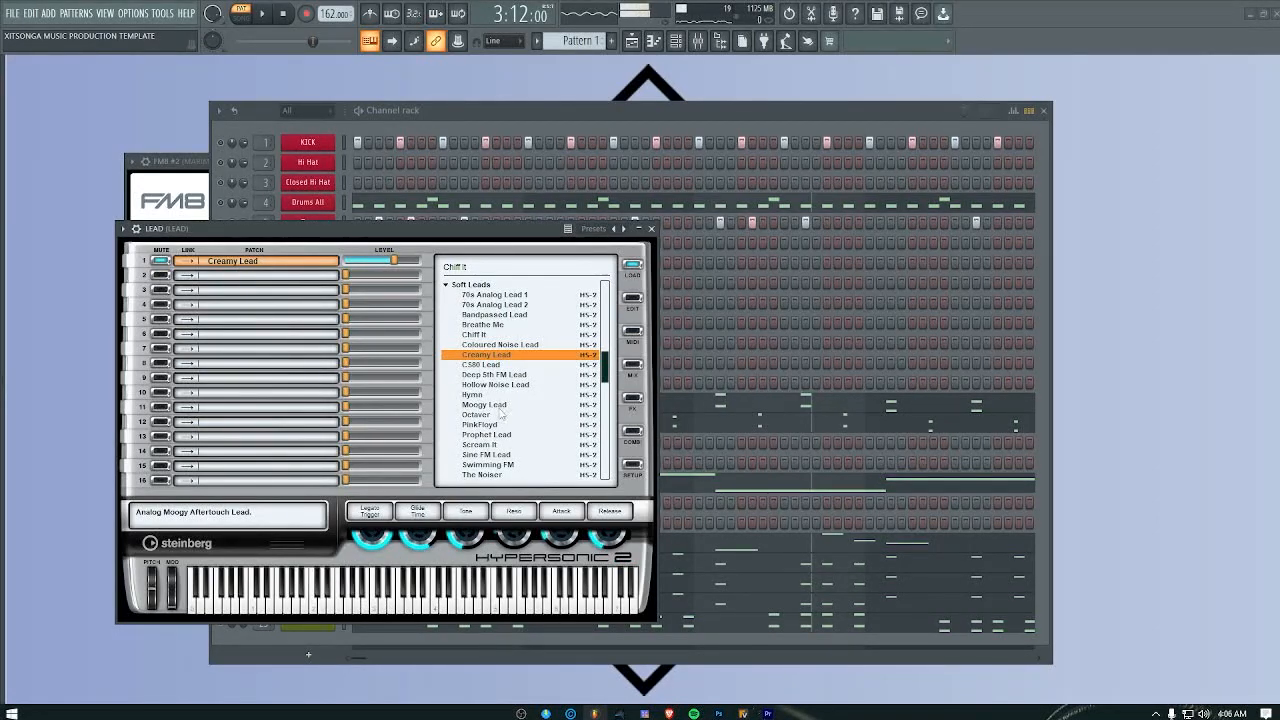
{"action": "left_click", "coordinate": [512, 377]}
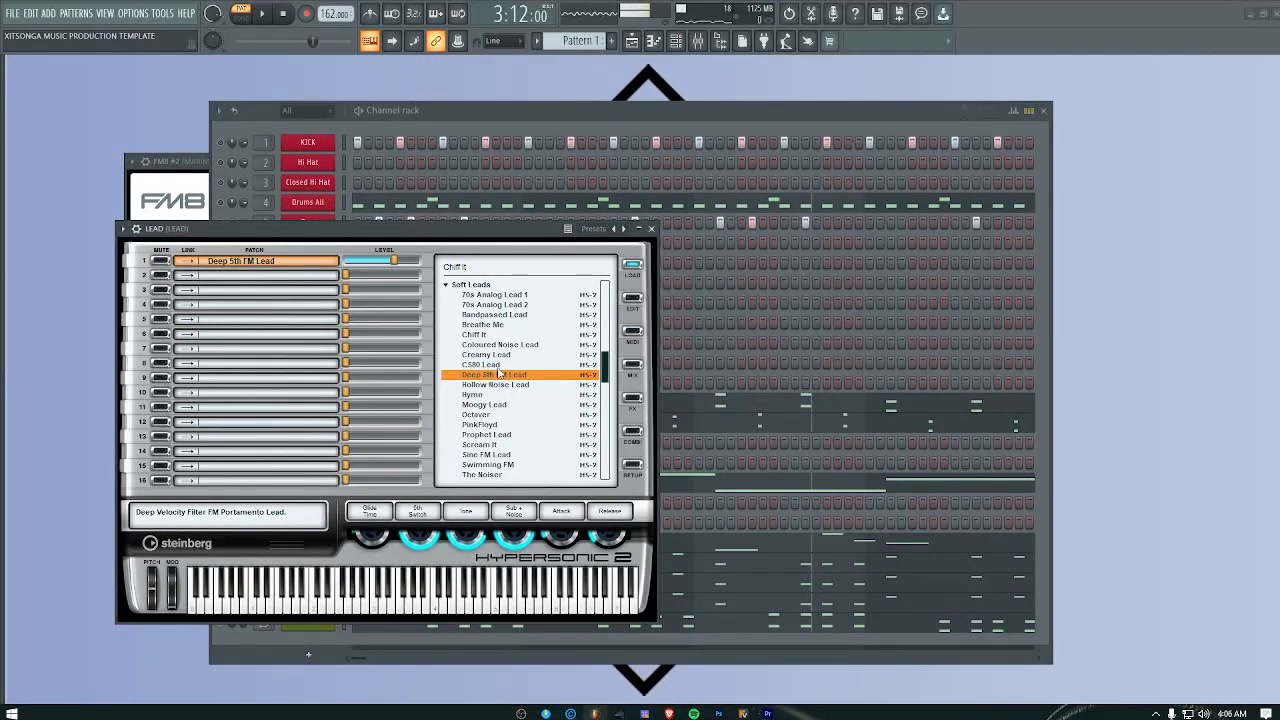
{"action": "left_click", "coordinate": [478, 395]}
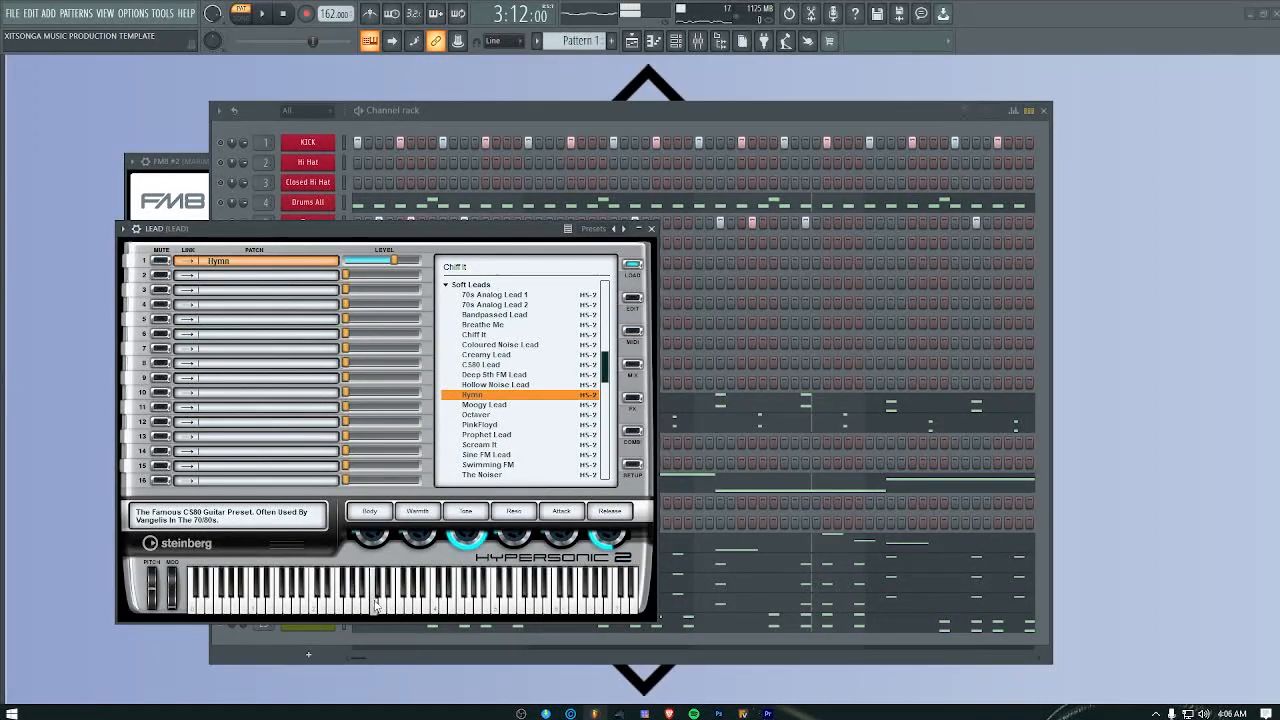
{"action": "left_click", "coordinate": [494, 456]}
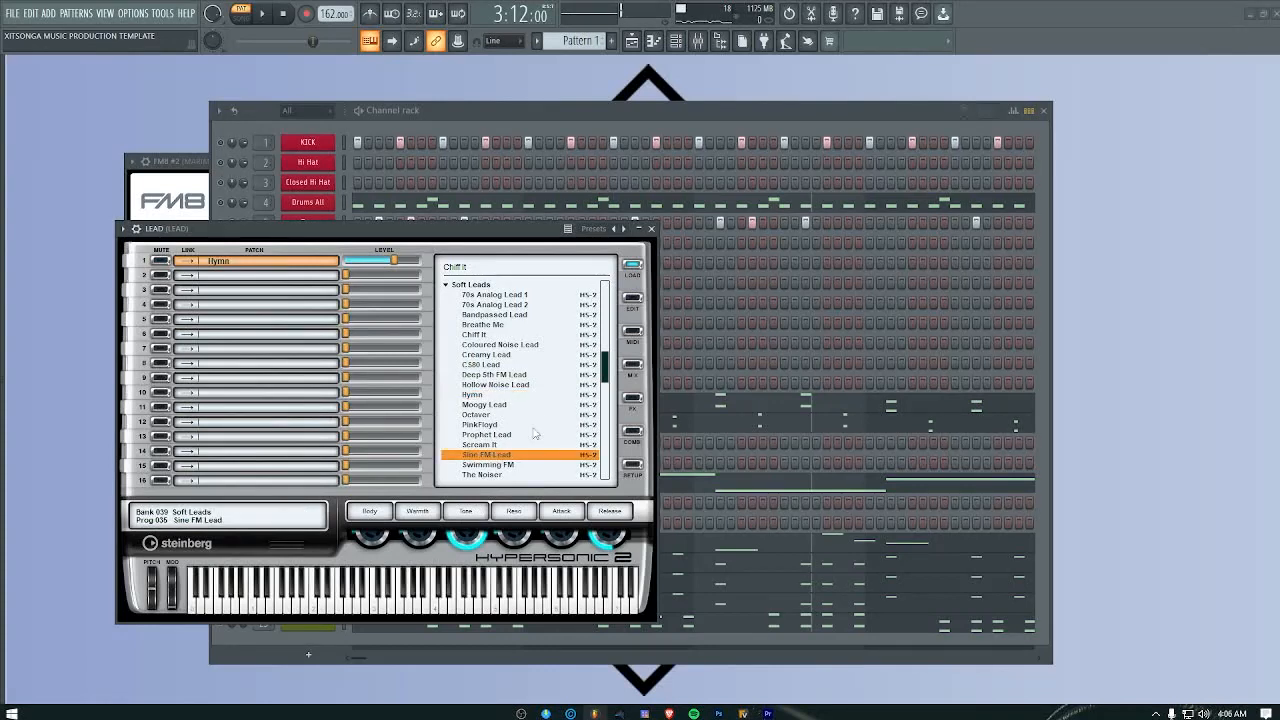
Step: Load the Octaver soft lead patch, play the pattern with it, and close the Hypersonic 2 window
{"action": "left_click", "coordinate": [487, 415]}
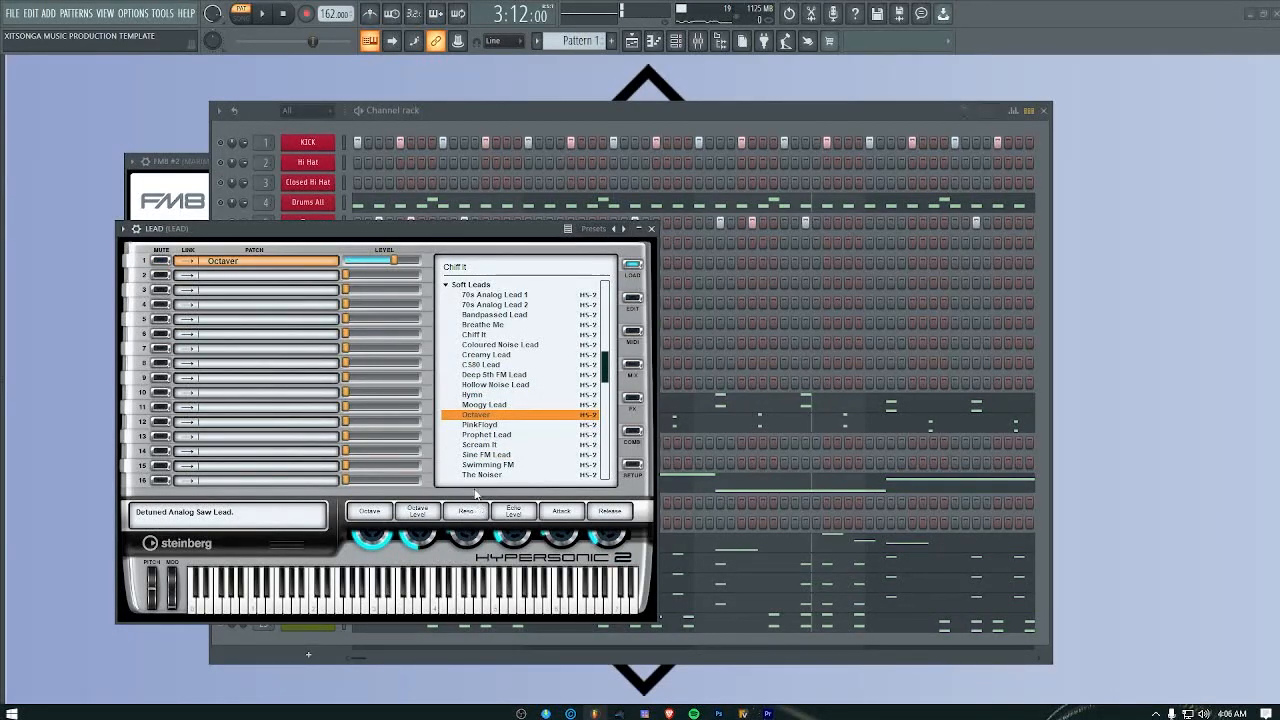
{"action": "left_click", "coordinate": [261, 13]}
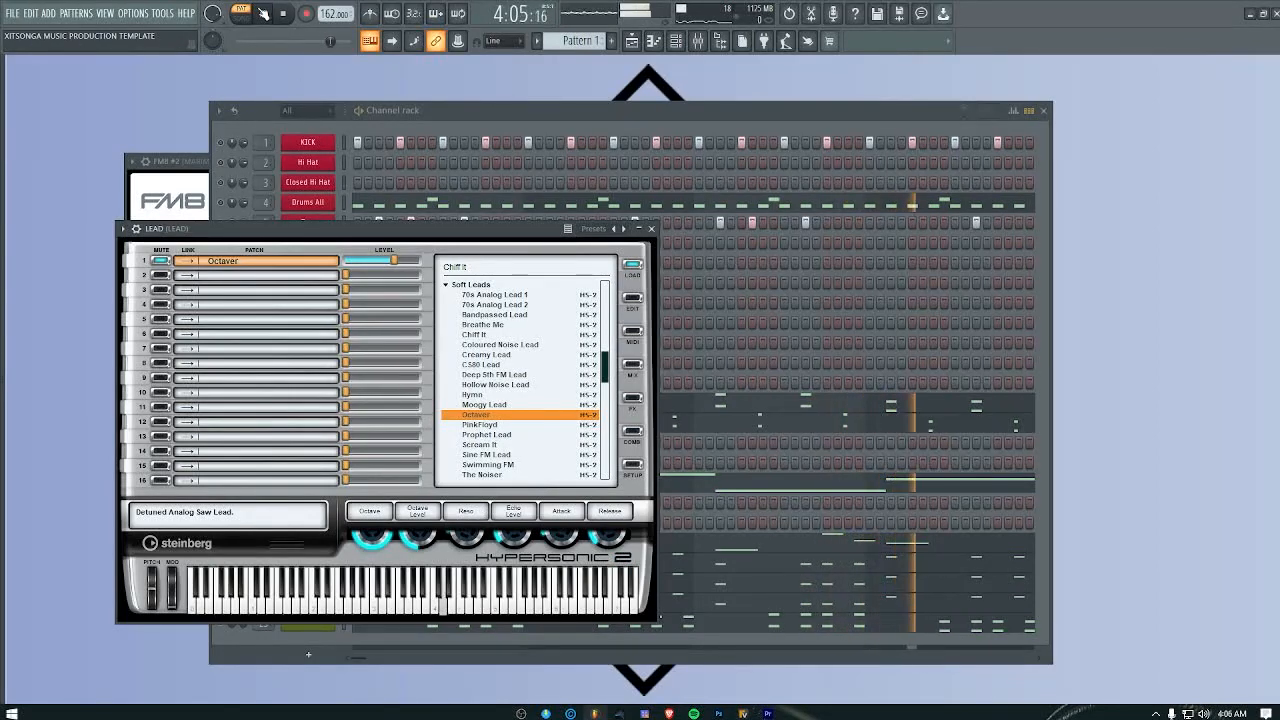
{"action": "left_click", "coordinate": [651, 229]}
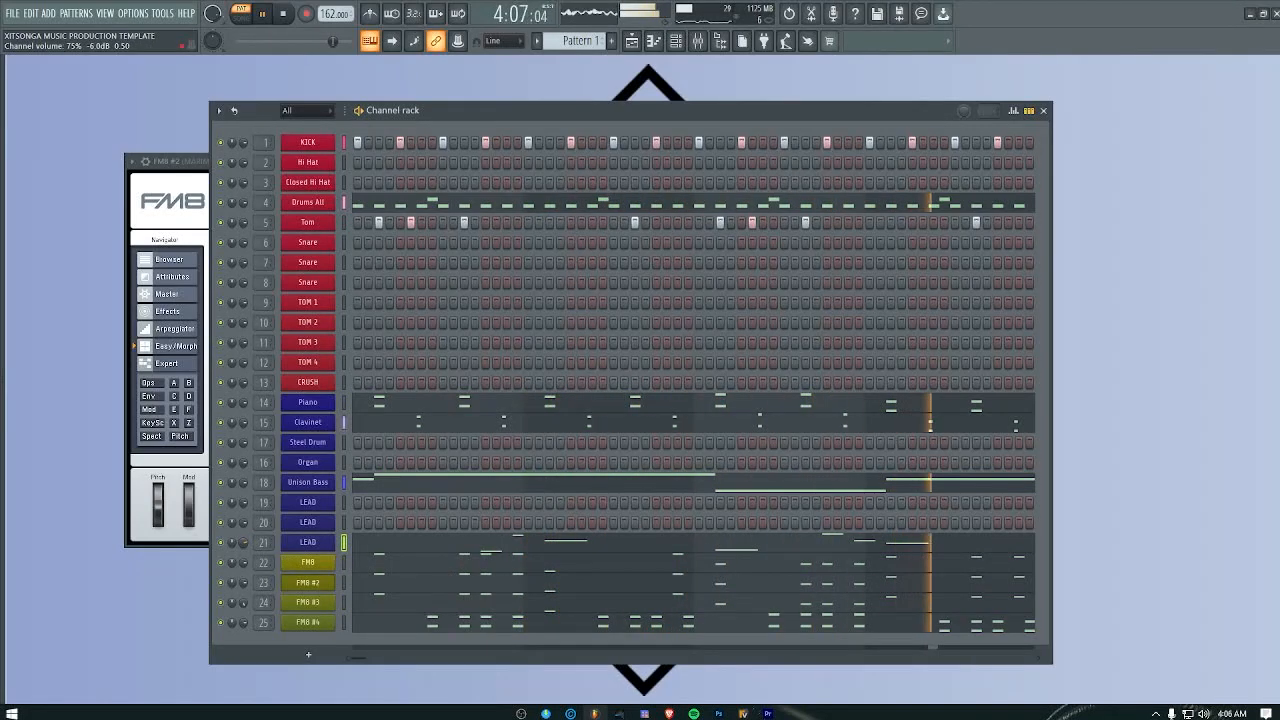
Step: Close the FM8 #2 plugin window and stop playback
{"action": "left_click", "coordinate": [194, 162]}
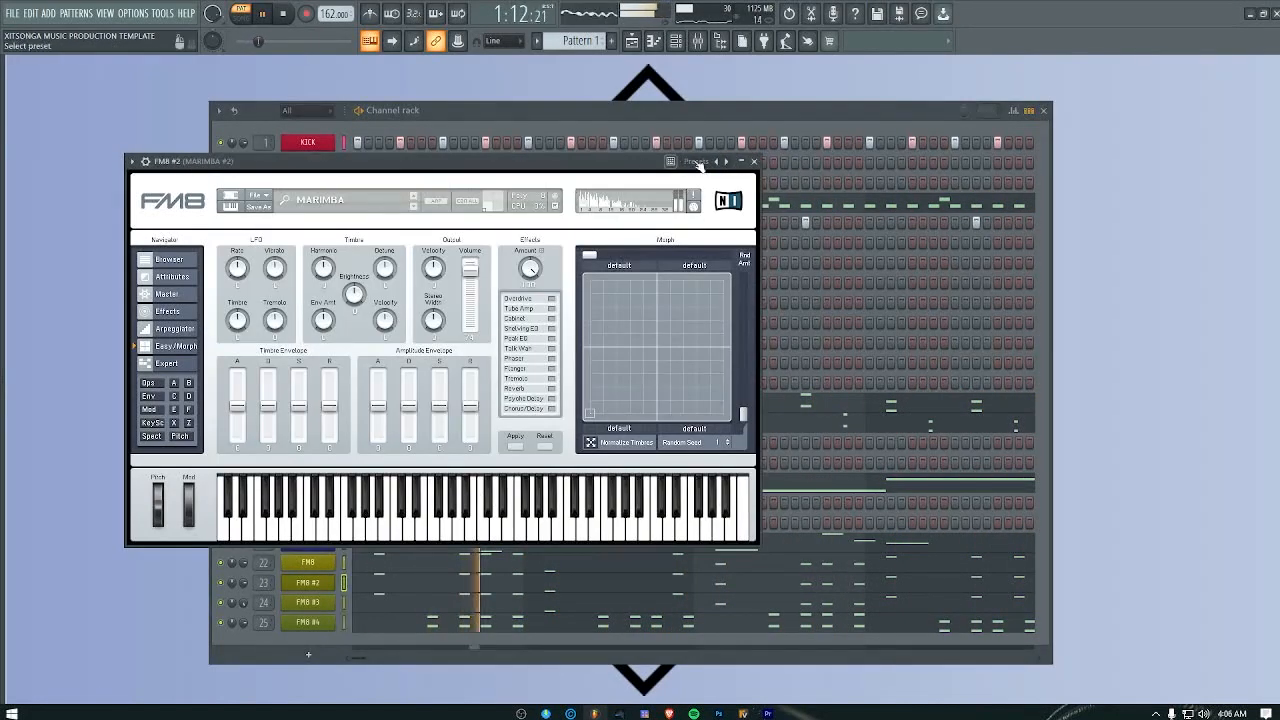
{"action": "left_click", "coordinate": [755, 162]}
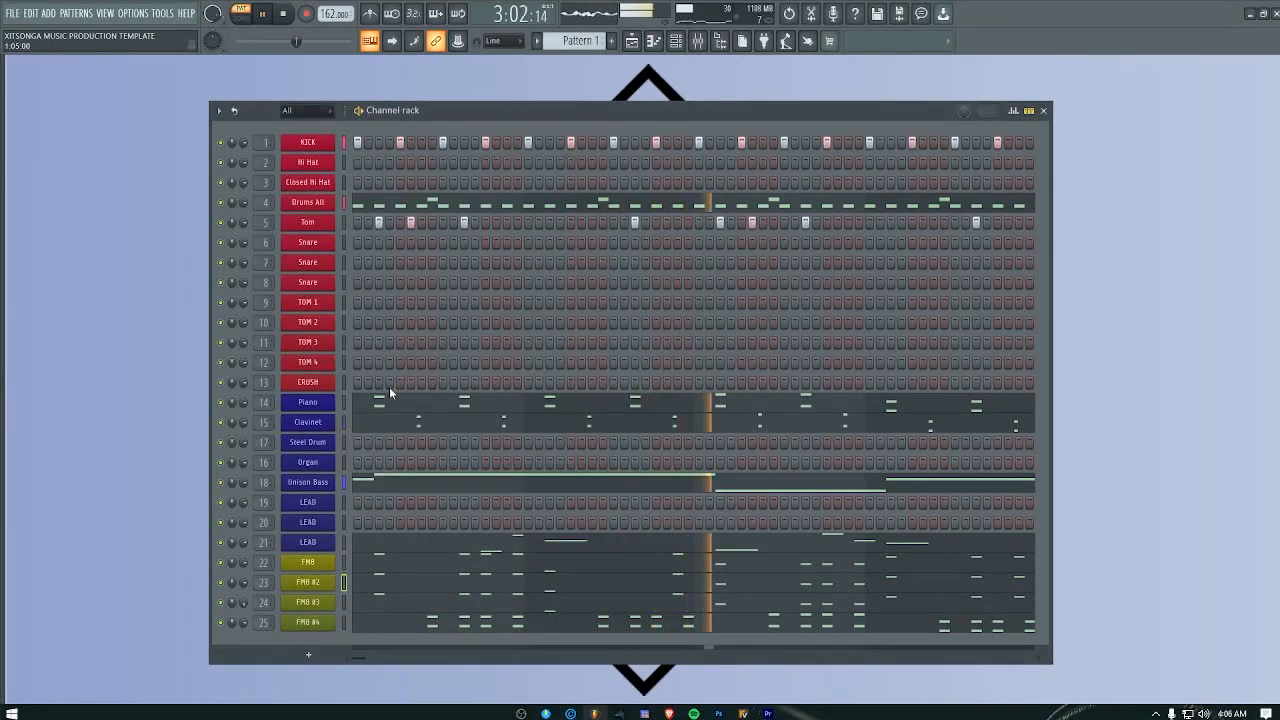
{"action": "key", "text": "space"}
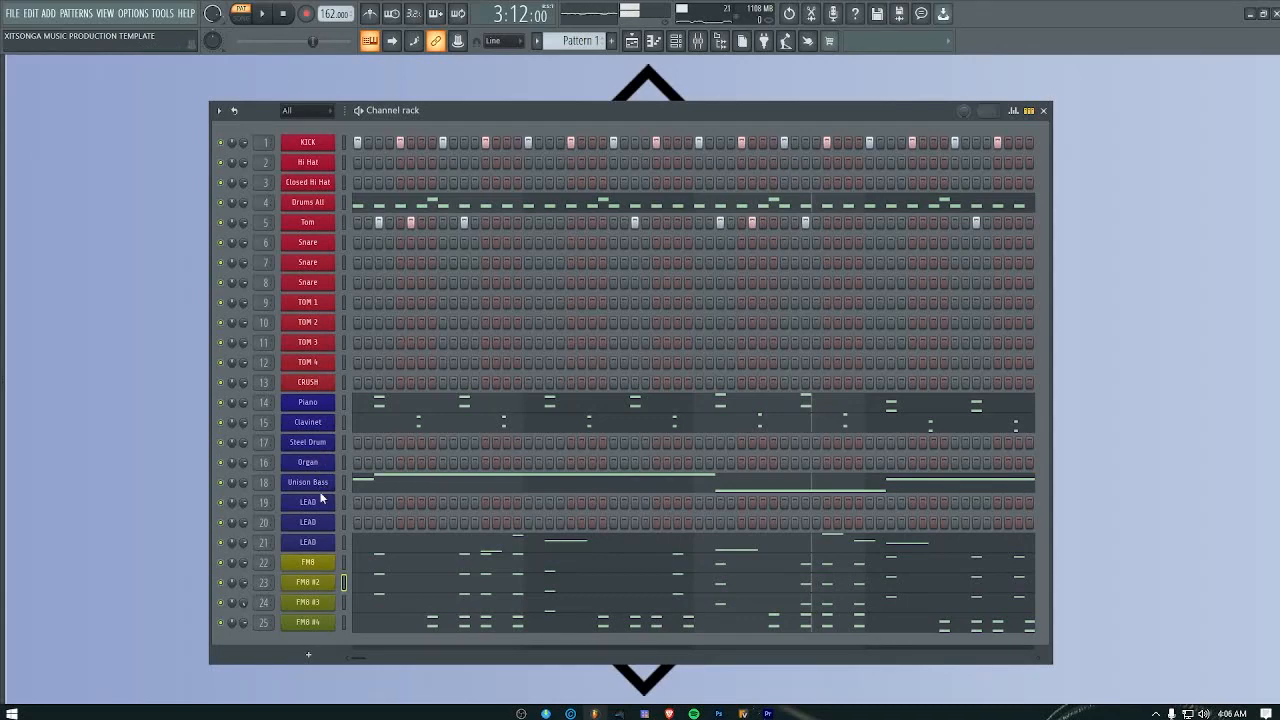
Step: Audition other drum sounds on the Drums All channel's piano roll keyboard and close the piano roll
{"action": "right_click", "coordinate": [318, 201]}
{"action": "left_click", "coordinate": [409, 207]}
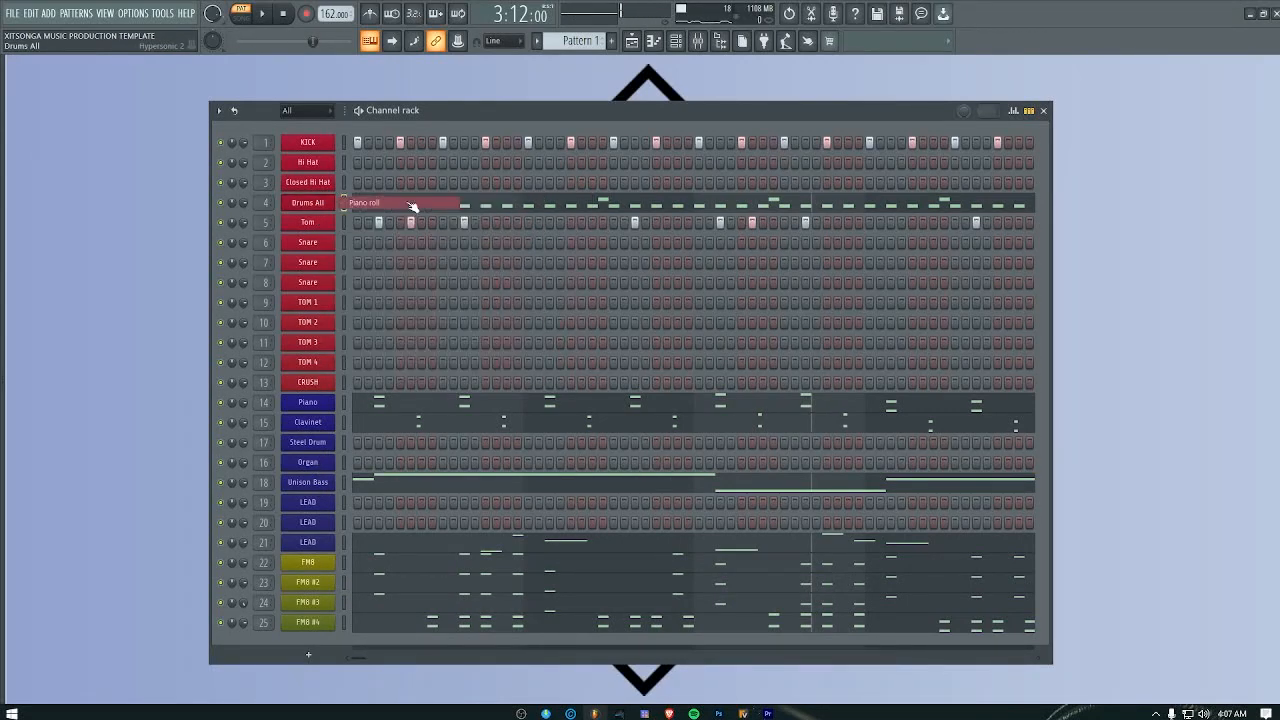
{"action": "scroll", "coordinate": [376, 325], "scroll_direction": "down", "scroll_amount": 5}
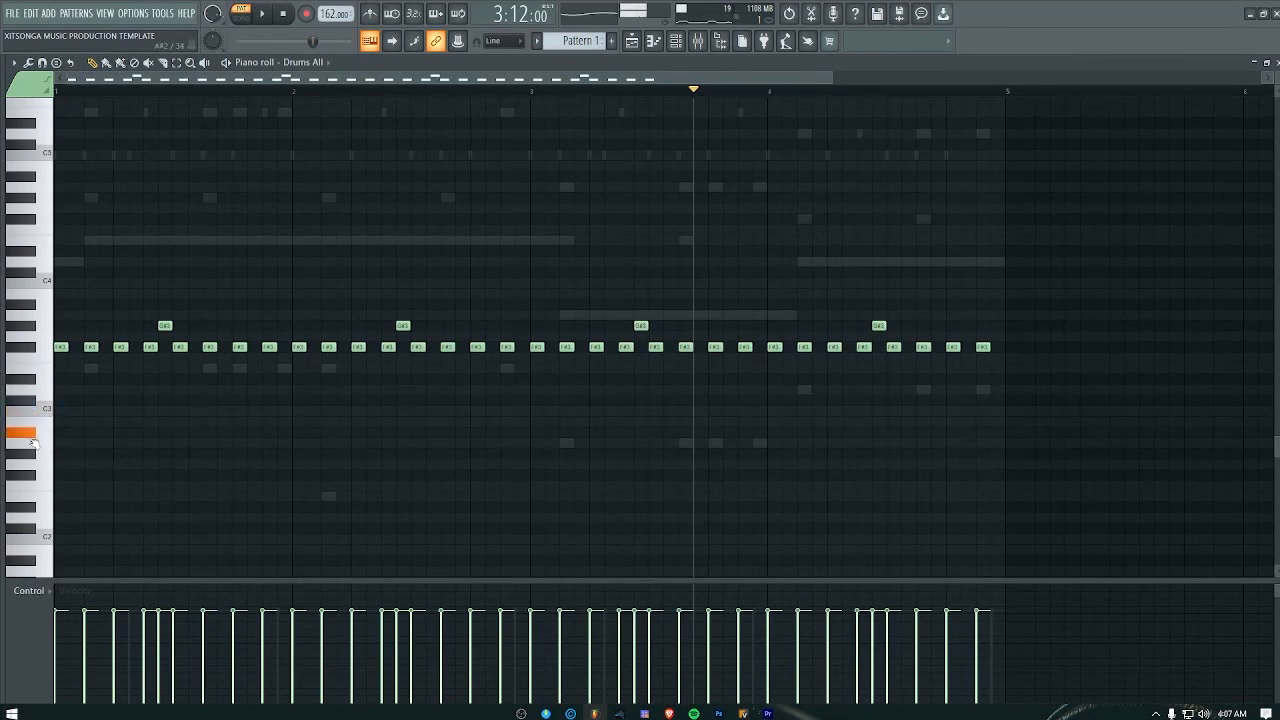
{"action": "scroll", "coordinate": [70, 450], "scroll_direction": "down", "scroll_amount": 1}
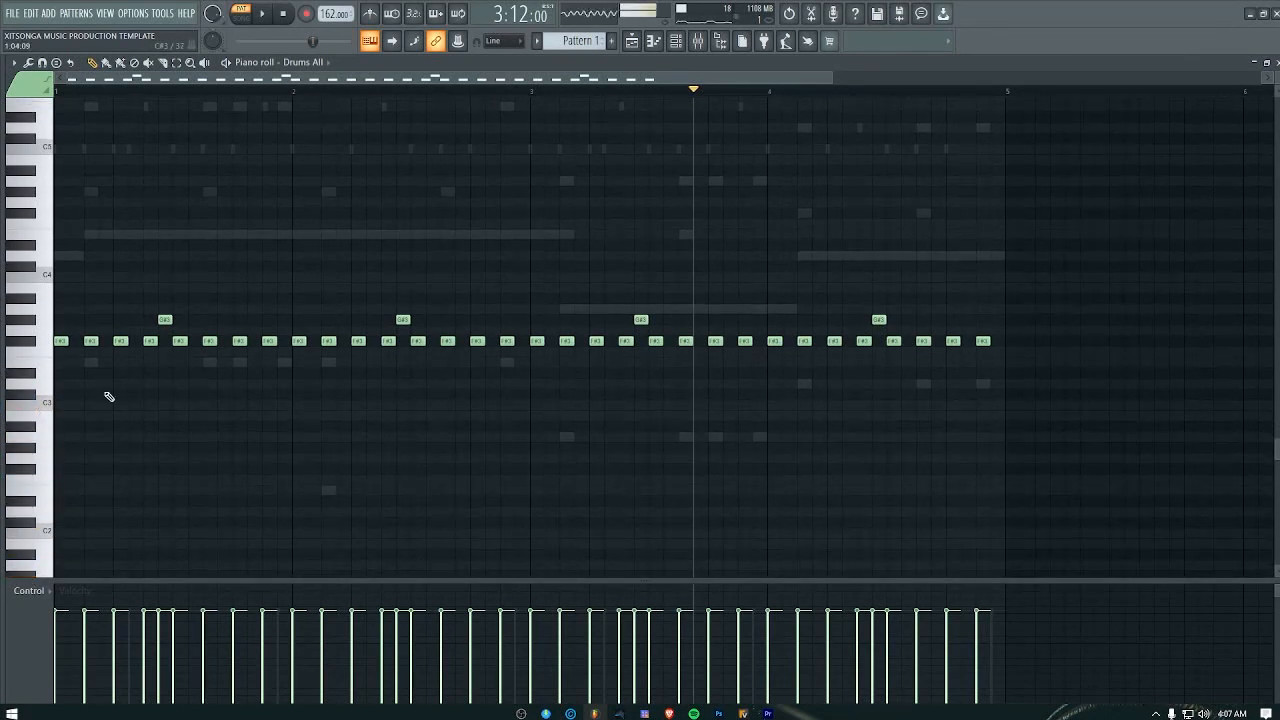
{"action": "key", "text": "Escape"}
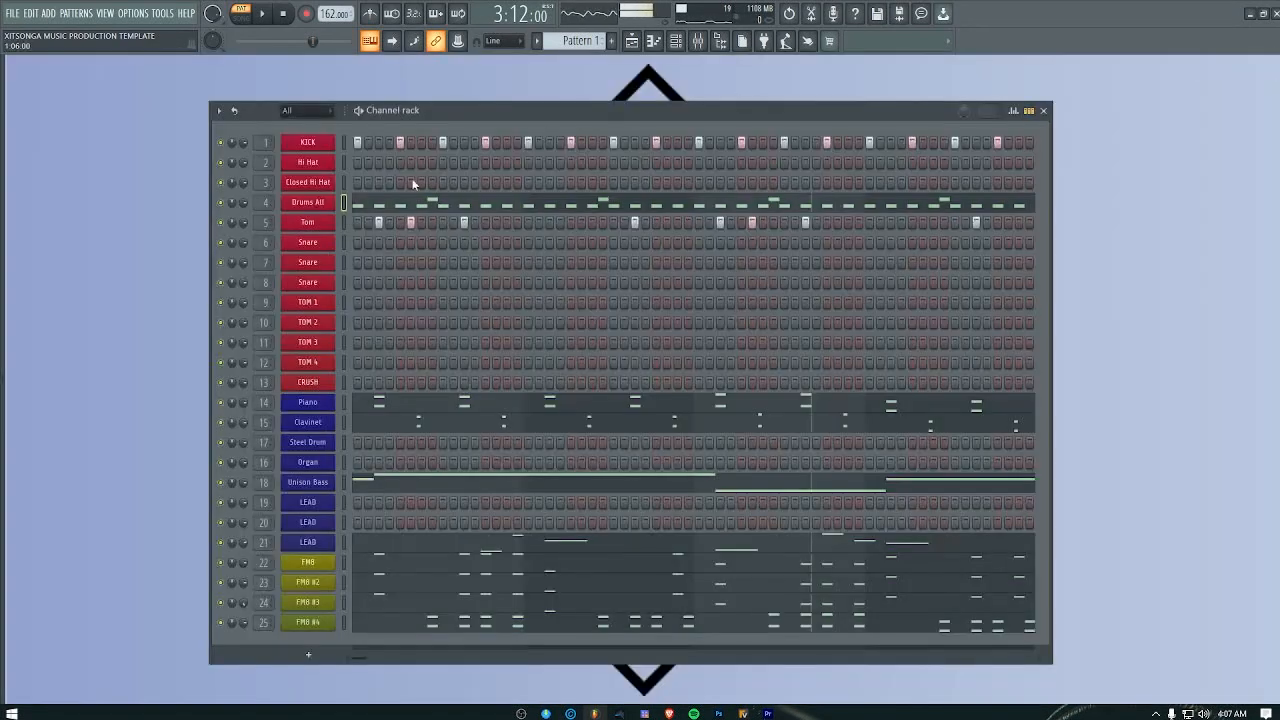
Step: Try the Soul 1 and Soul 2 kits on the Drums All channel and load the Funk 2 Drums patch
{"action": "left_click", "coordinate": [322, 205]}
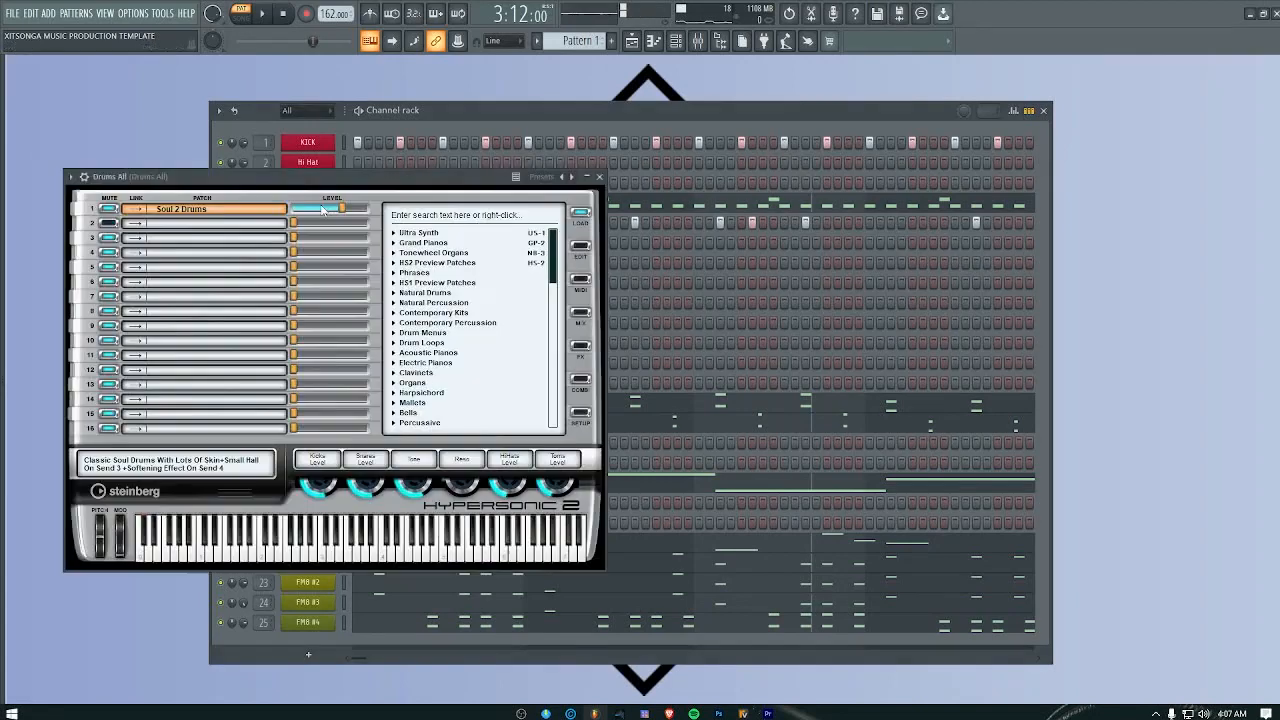
{"action": "right_click", "coordinate": [190, 215]}
{"action": "left_click", "coordinate": [192, 217]}
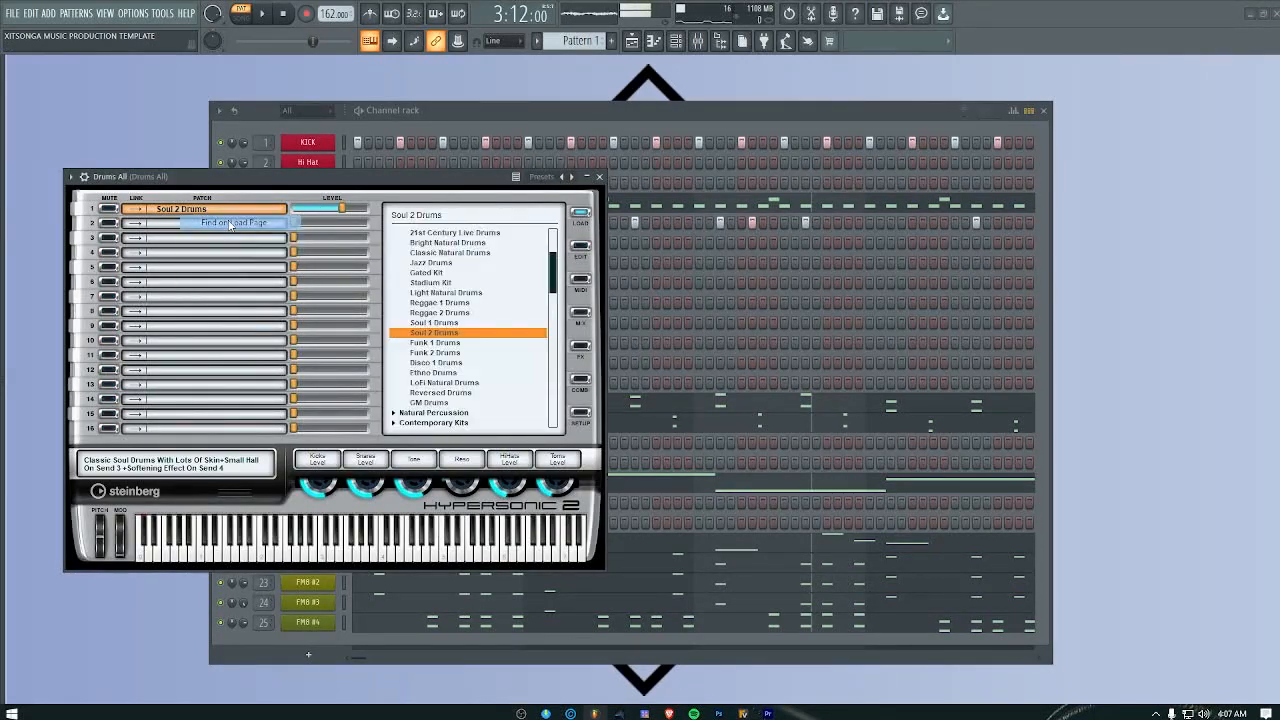
{"action": "left_click", "coordinate": [437, 324]}
{"action": "left_click", "coordinate": [446, 333]}
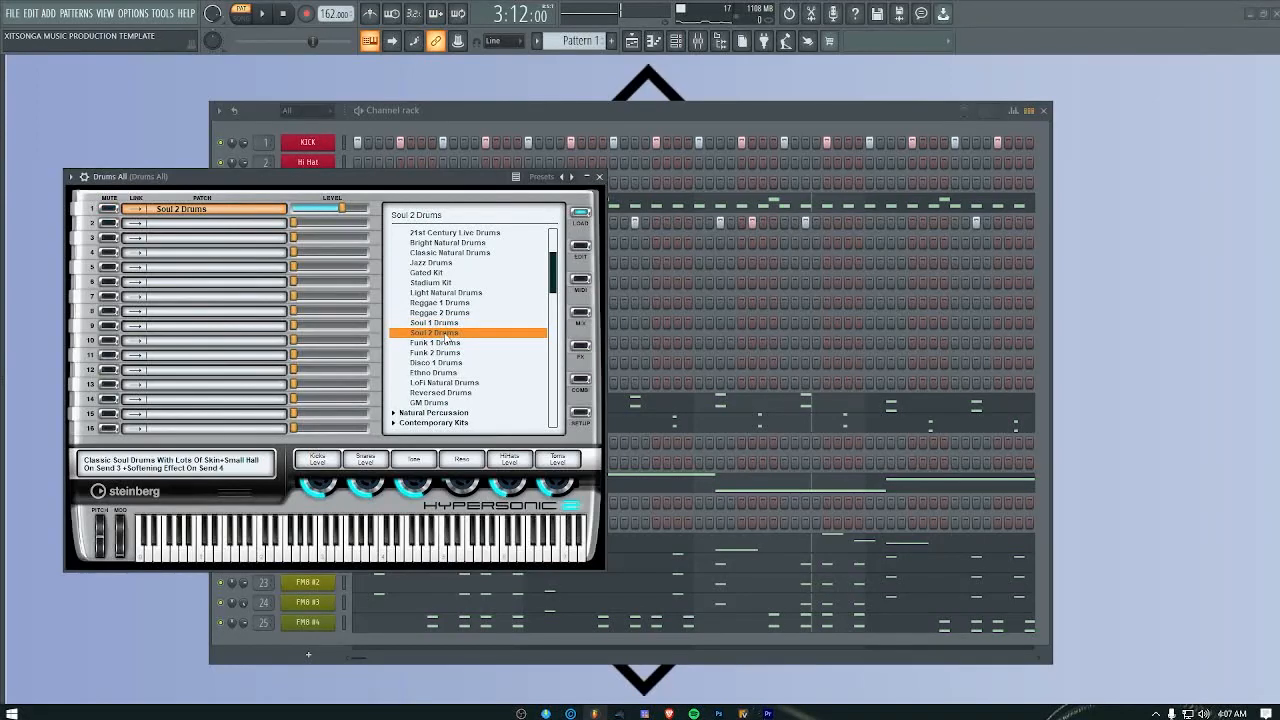
{"action": "left_click", "coordinate": [435, 353]}
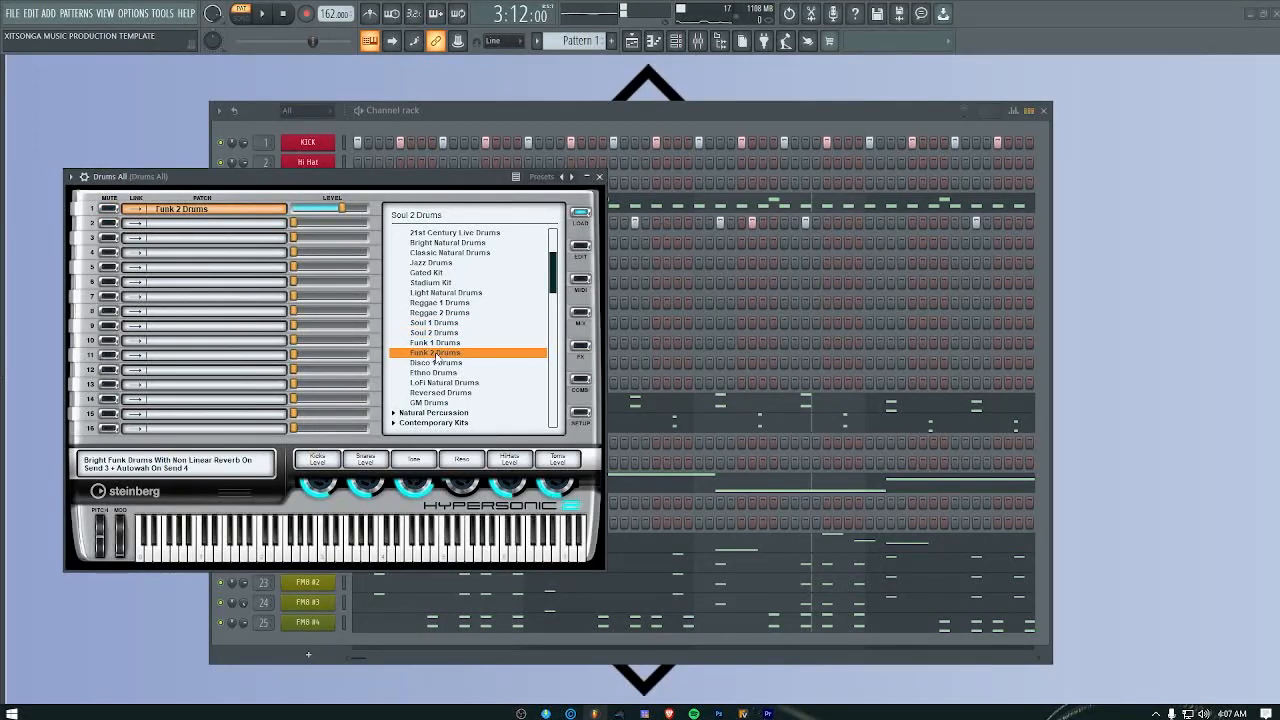
{"action": "left_click", "coordinate": [600, 177]}
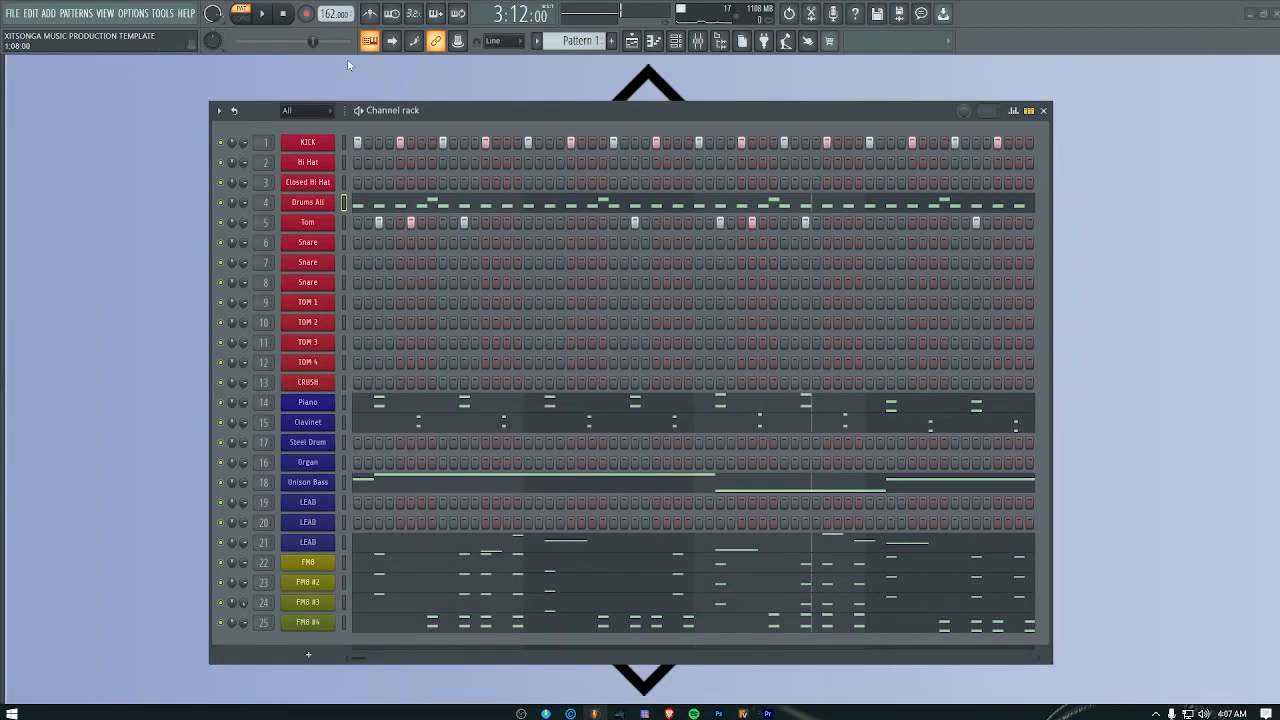
Step: Play the pattern with the Drums All channel soloed and check its loaded Hypersonic 2 patch
{"action": "left_click", "coordinate": [252, 13]}
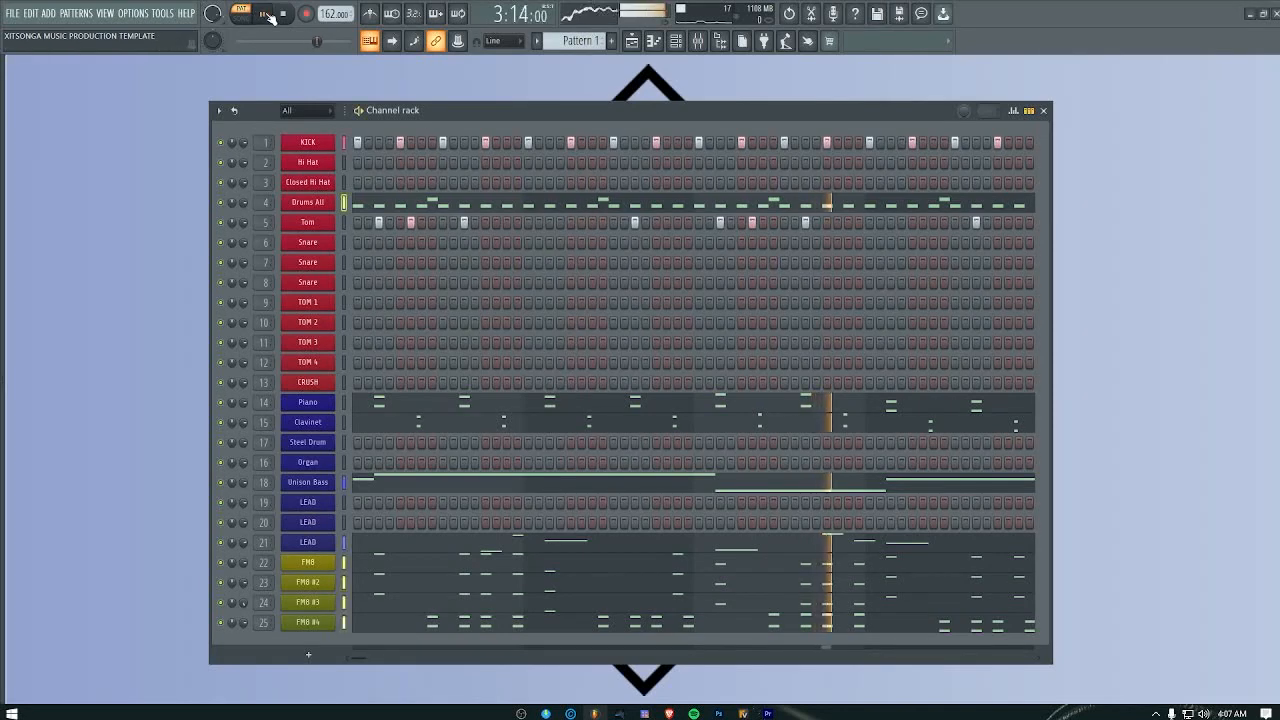
{"action": "right_click", "coordinate": [223, 202]}
{"action": "left_click", "coordinate": [236, 206]}
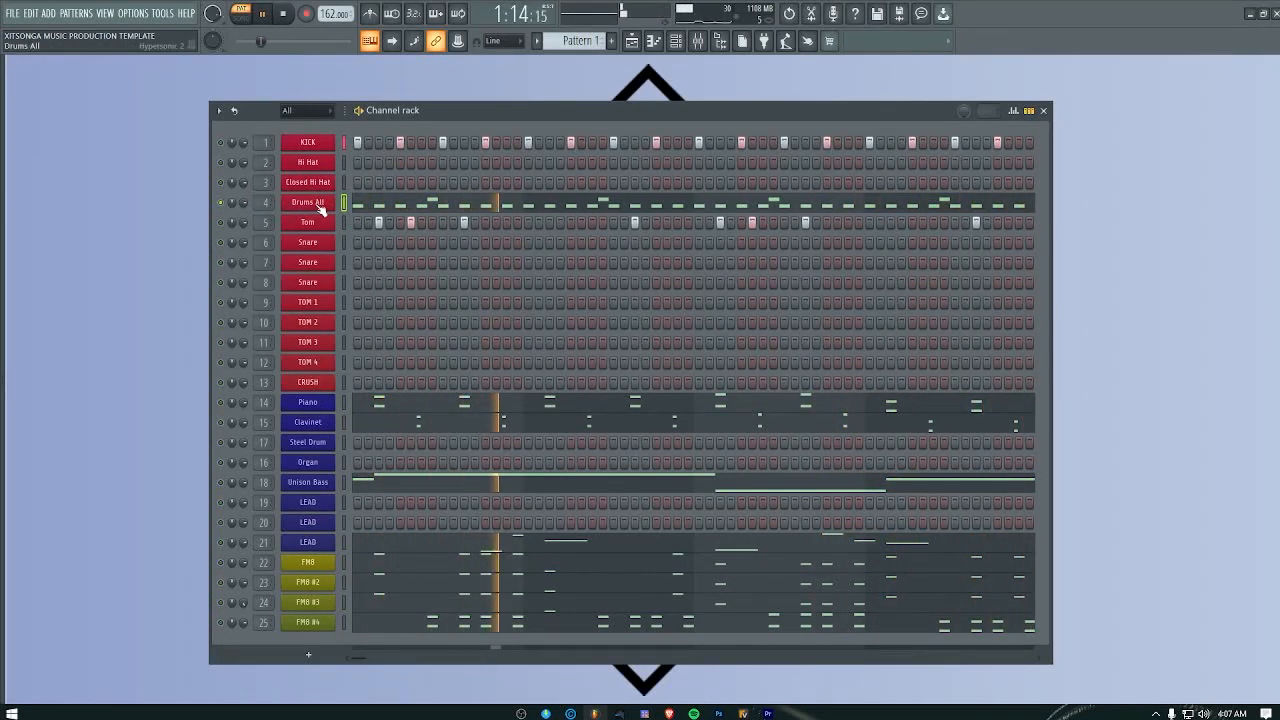
{"action": "left_click", "coordinate": [318, 206]}
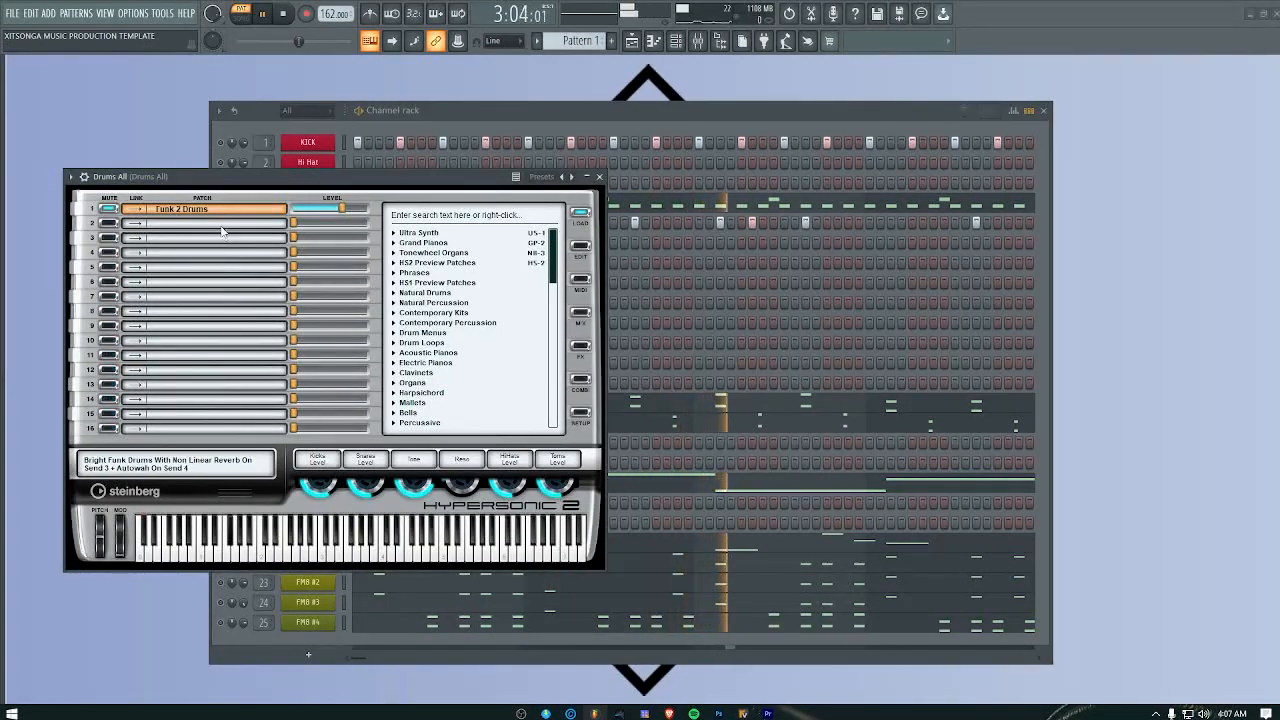
{"action": "left_click", "coordinate": [600, 177]}
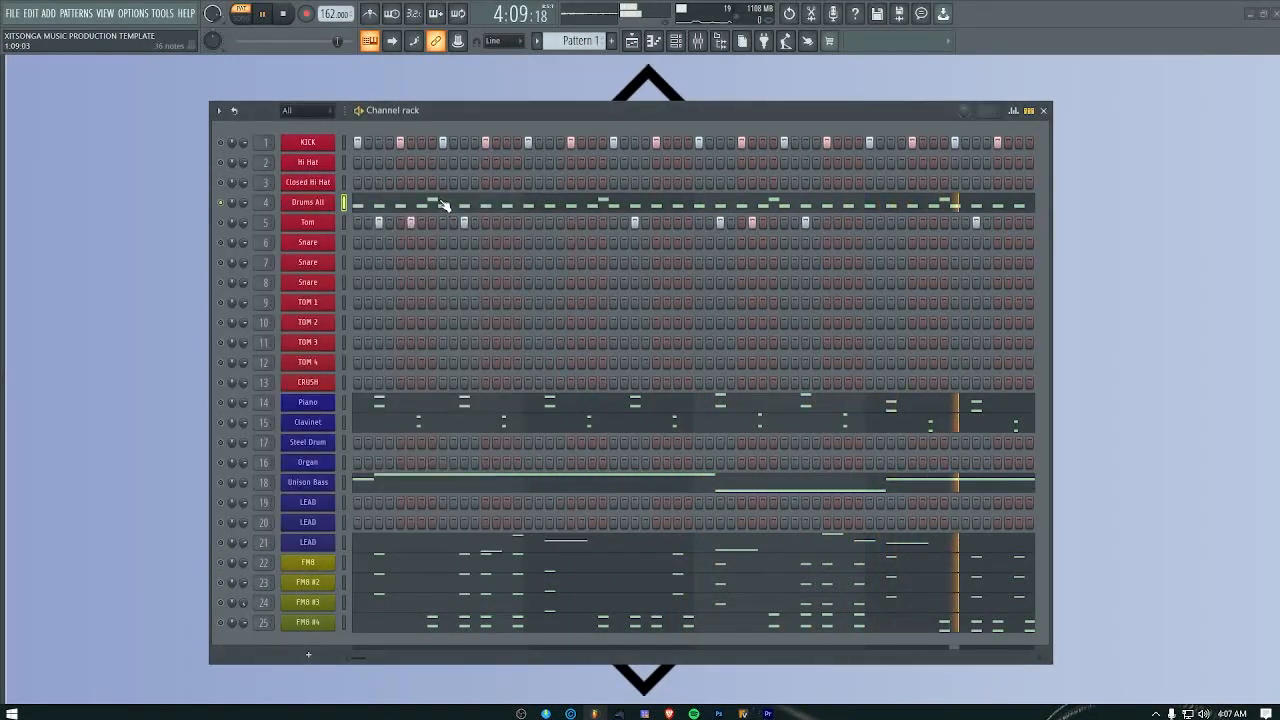
Step: Move the four G#3 notes in the Drums All piano roll up to A#3 and listen to the change
{"action": "key", "text": "F7"}
{"action": "key", "text": "space"}
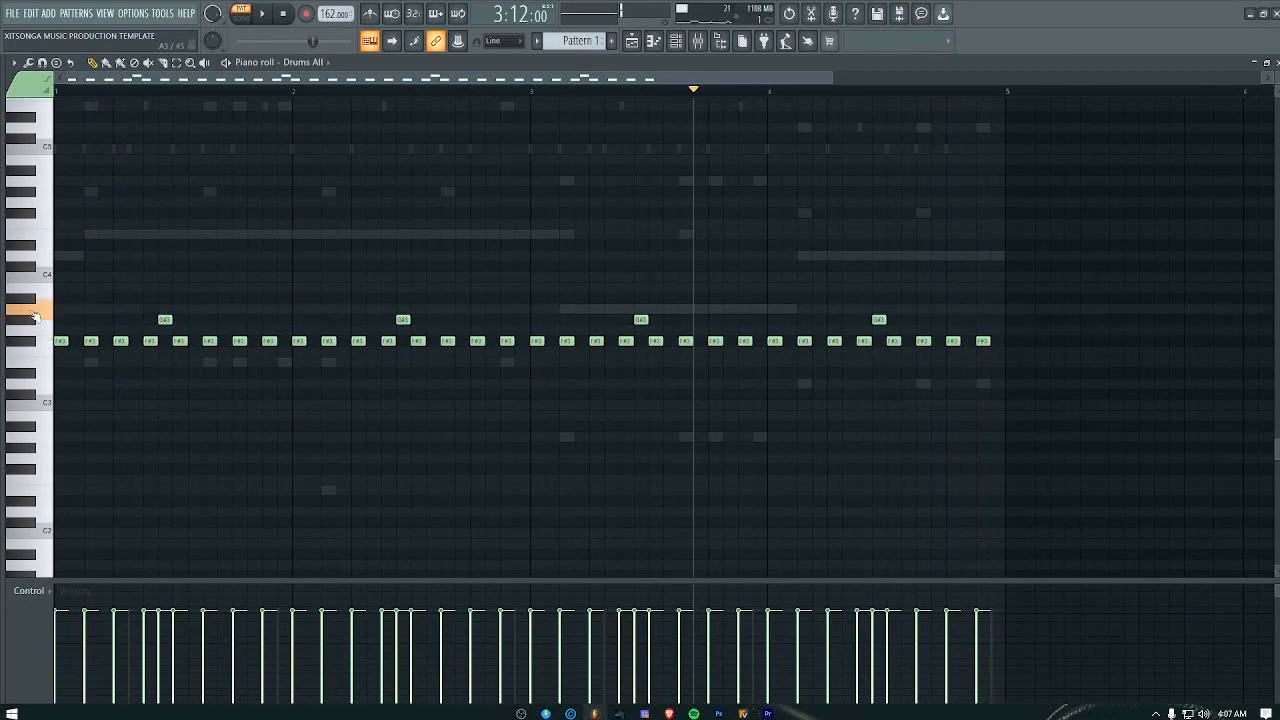
{"action": "left_click_drag", "start_coordinate": [160, 318], "coordinate": [163, 296]}
{"action": "key", "text": "space"}
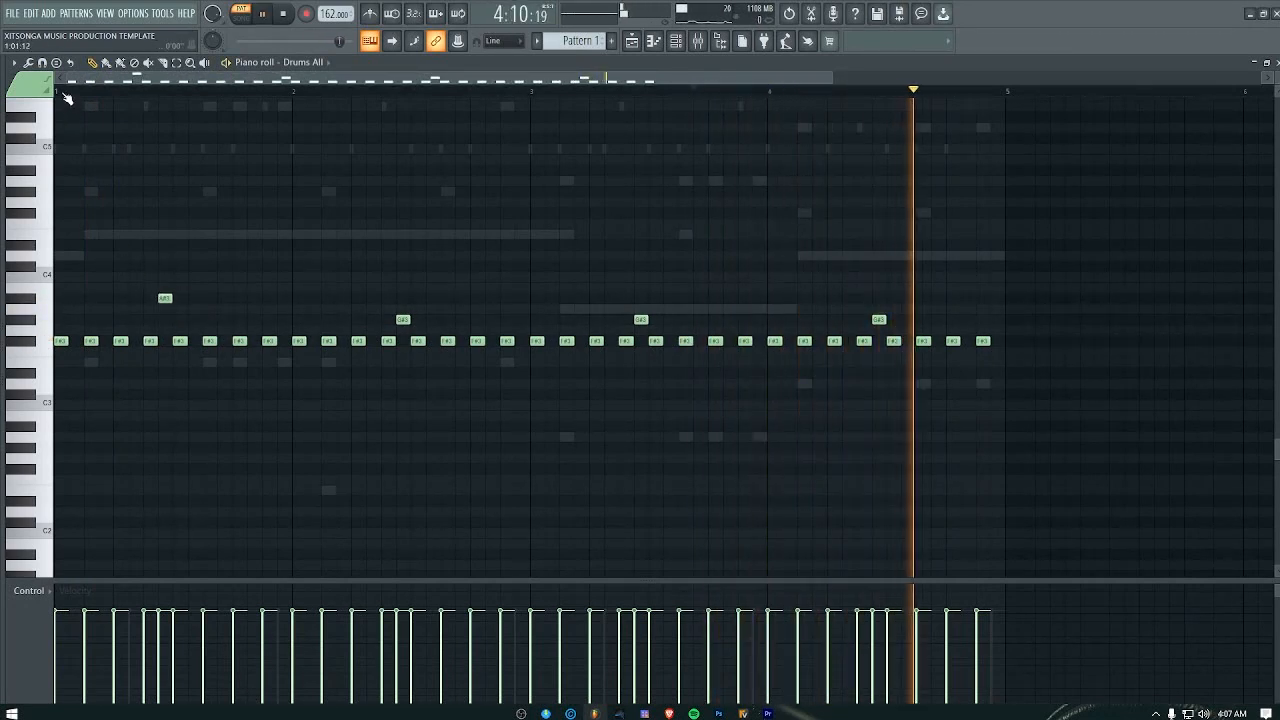
{"action": "key", "text": "space"}
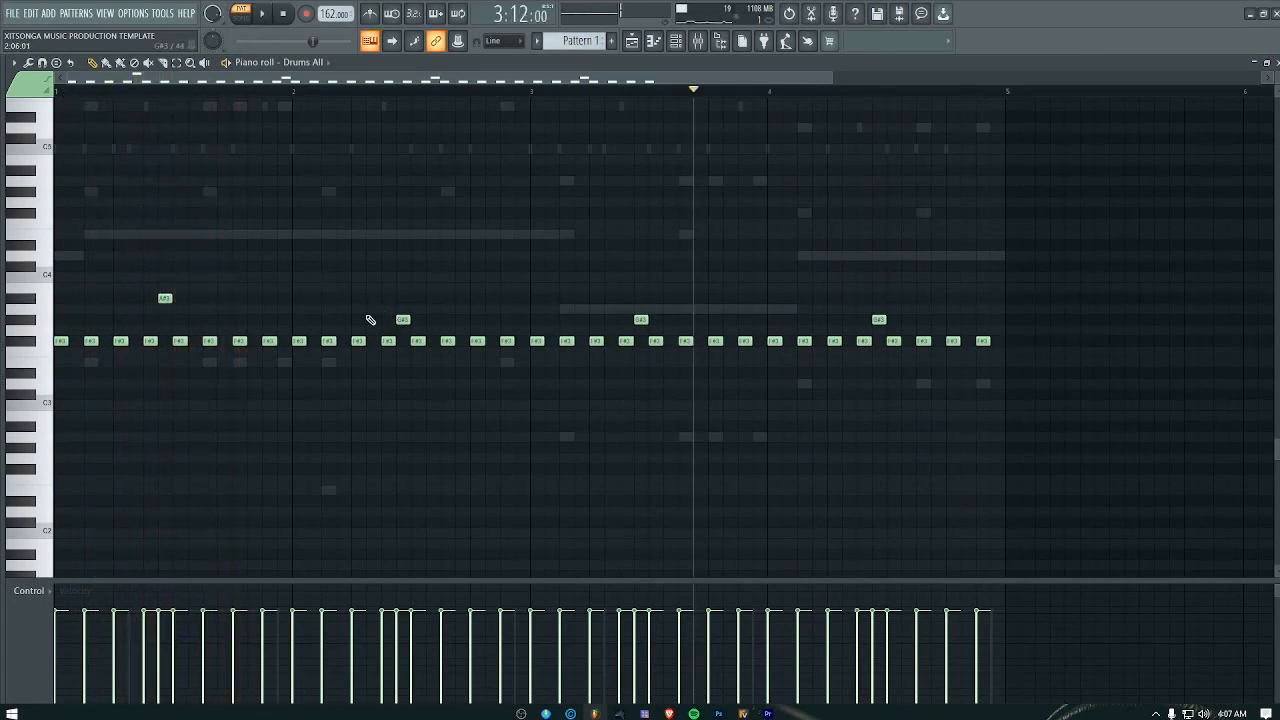
{"action": "left_click_drag", "start_coordinate": [358, 305], "coordinate": [1054, 340]}
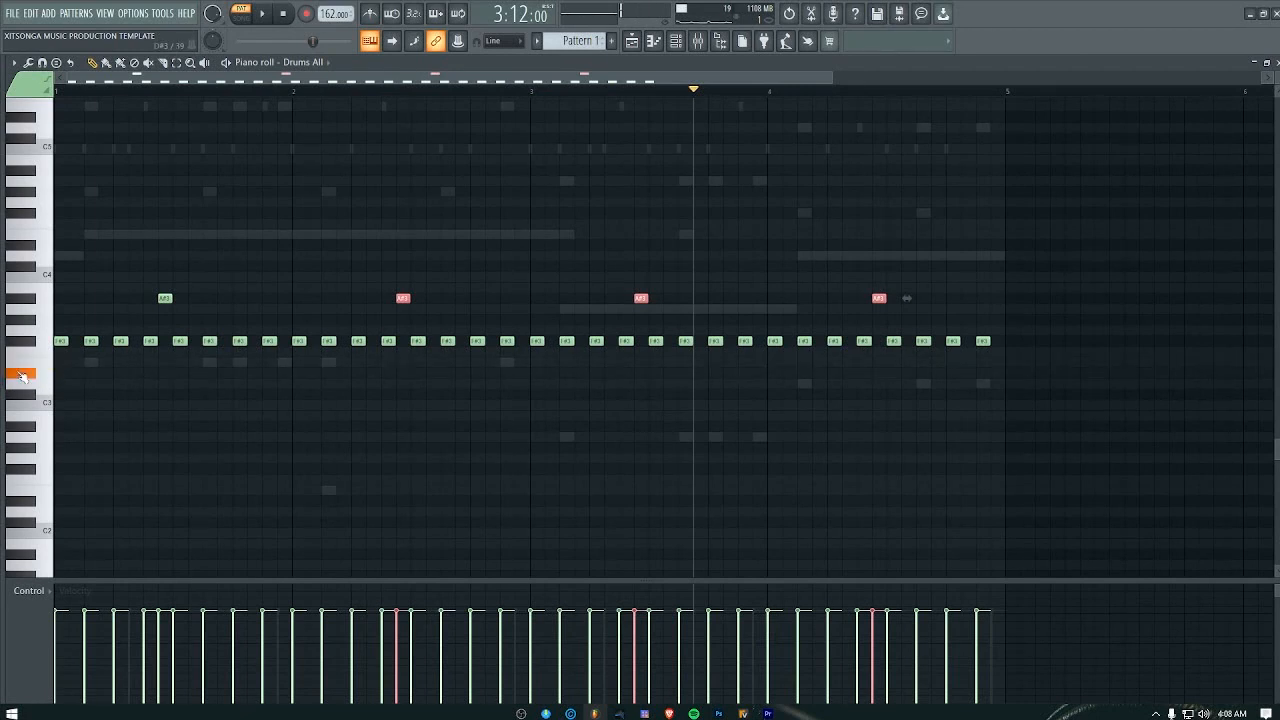
Step: Add a D#3 note at the start of bar 1 in the Drums All pattern and play it
{"action": "left_click", "coordinate": [82, 375]}
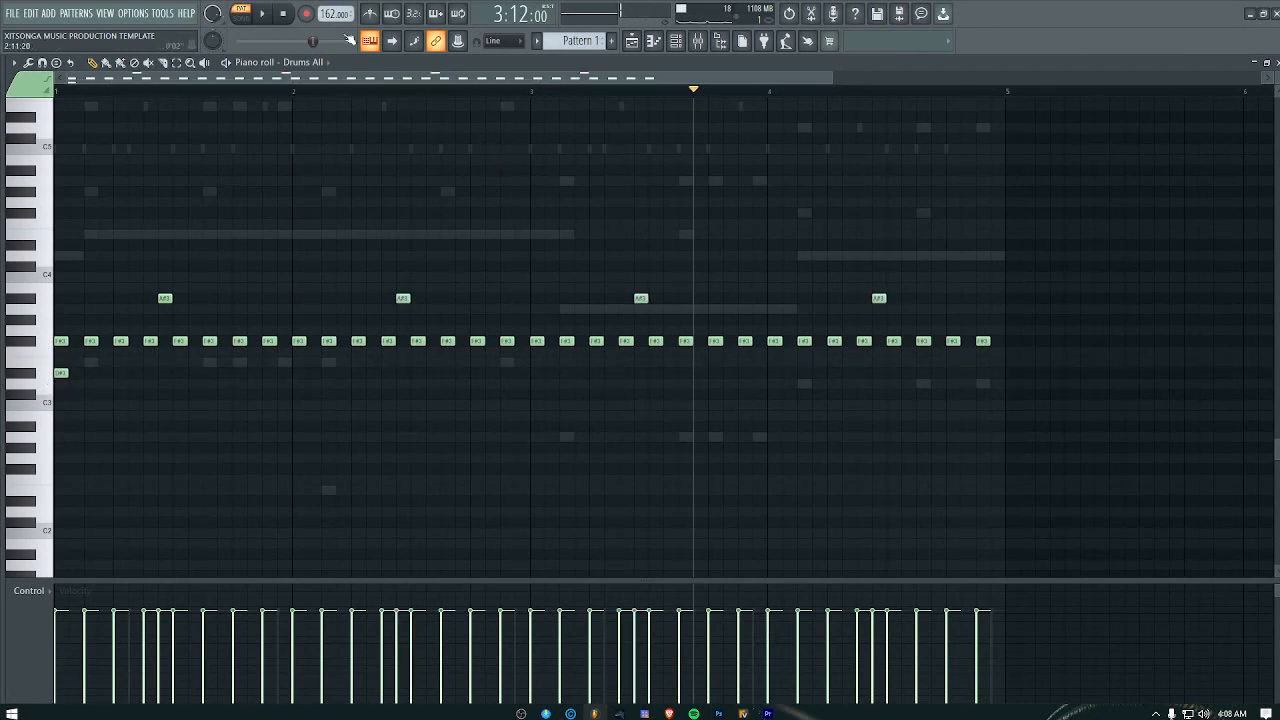
{"action": "left_click", "coordinate": [284, 14]}
{"action": "key", "text": "space"}
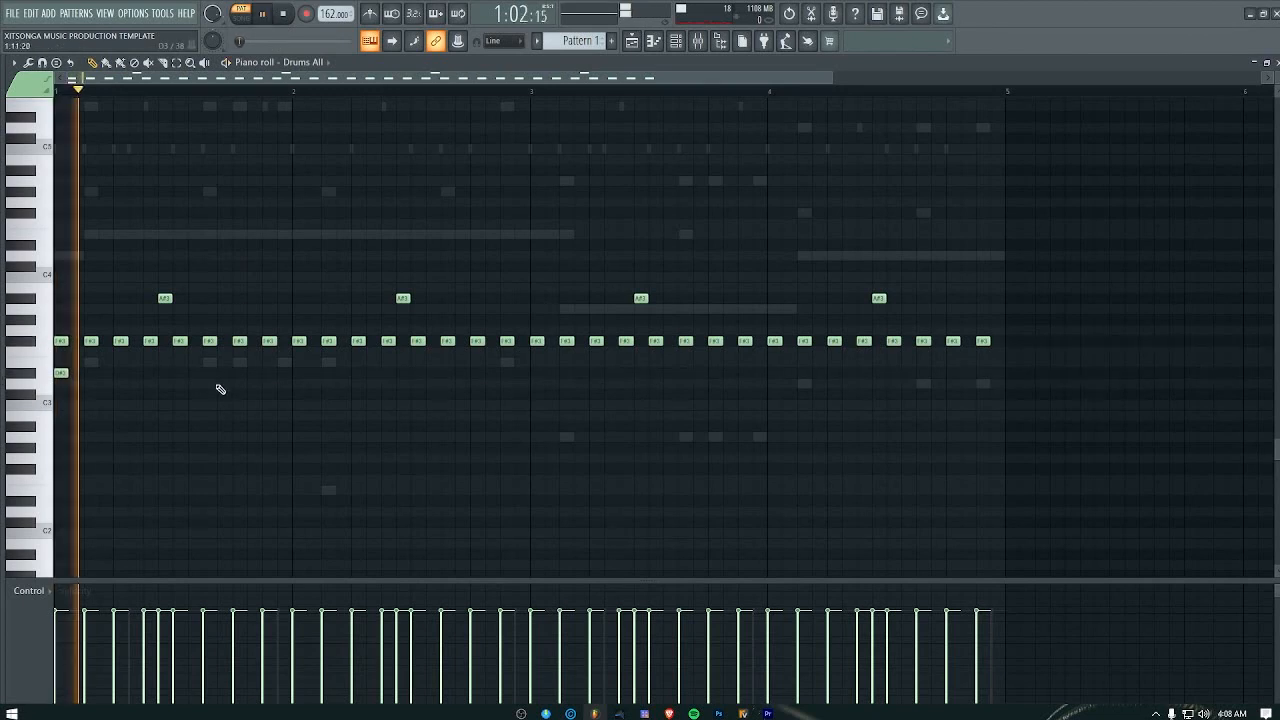
{"action": "key", "text": "space"}
Step: Try an extra note in the second half of bar 1 on E3 and D#3, play it, and delete it
{"action": "key", "text": "space"}
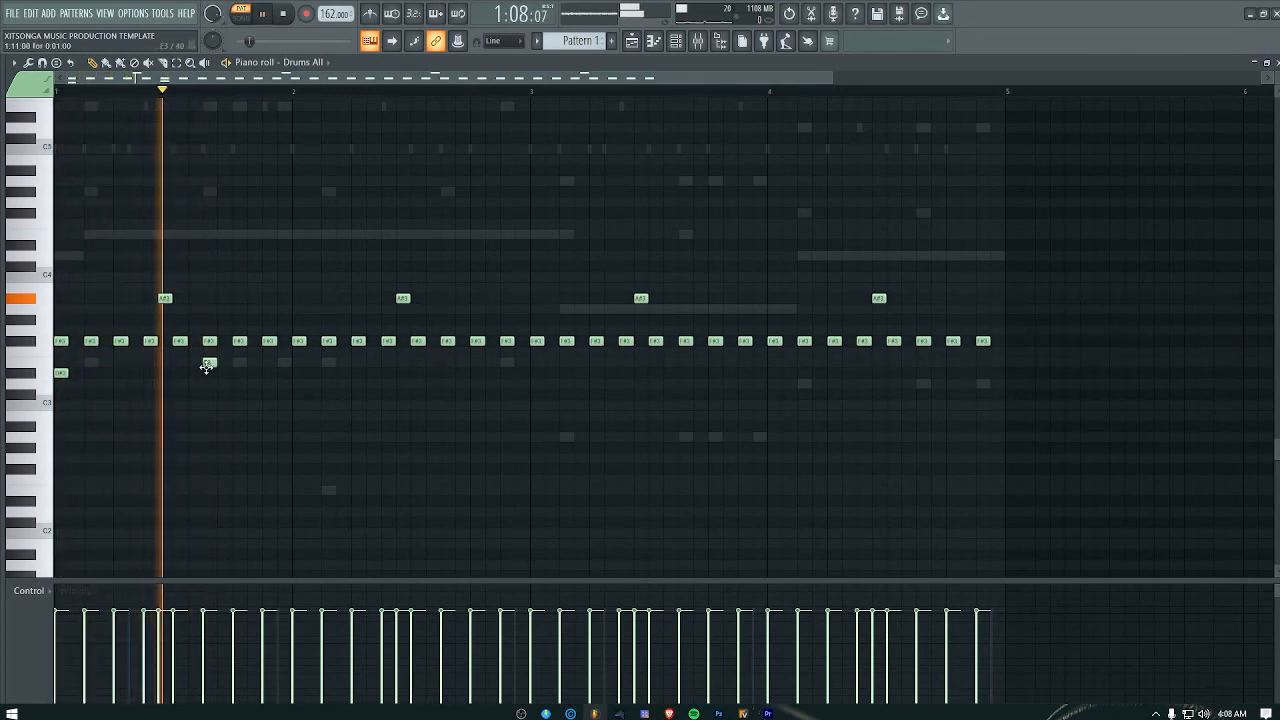
{"action": "key", "text": "space"}
{"action": "left_click", "coordinate": [208, 363]}
{"action": "key", "text": "space"}
{"action": "key", "text": "space"}
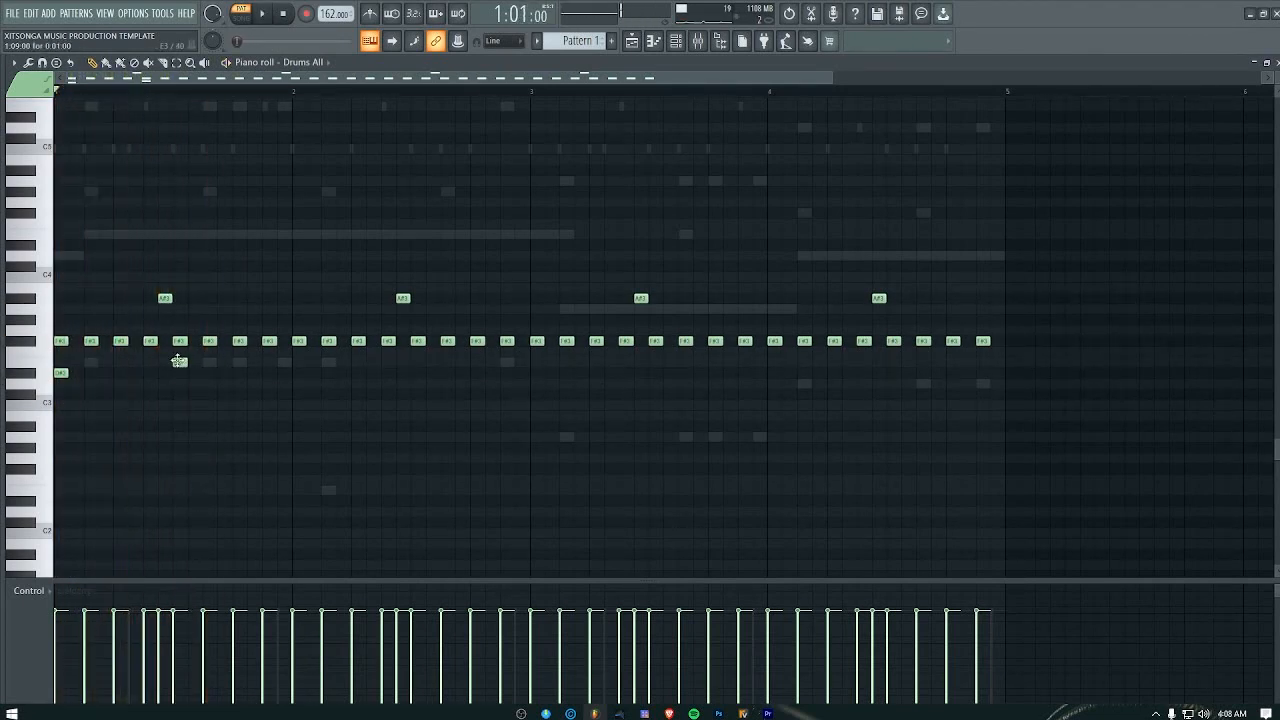
{"action": "key", "text": "space"}
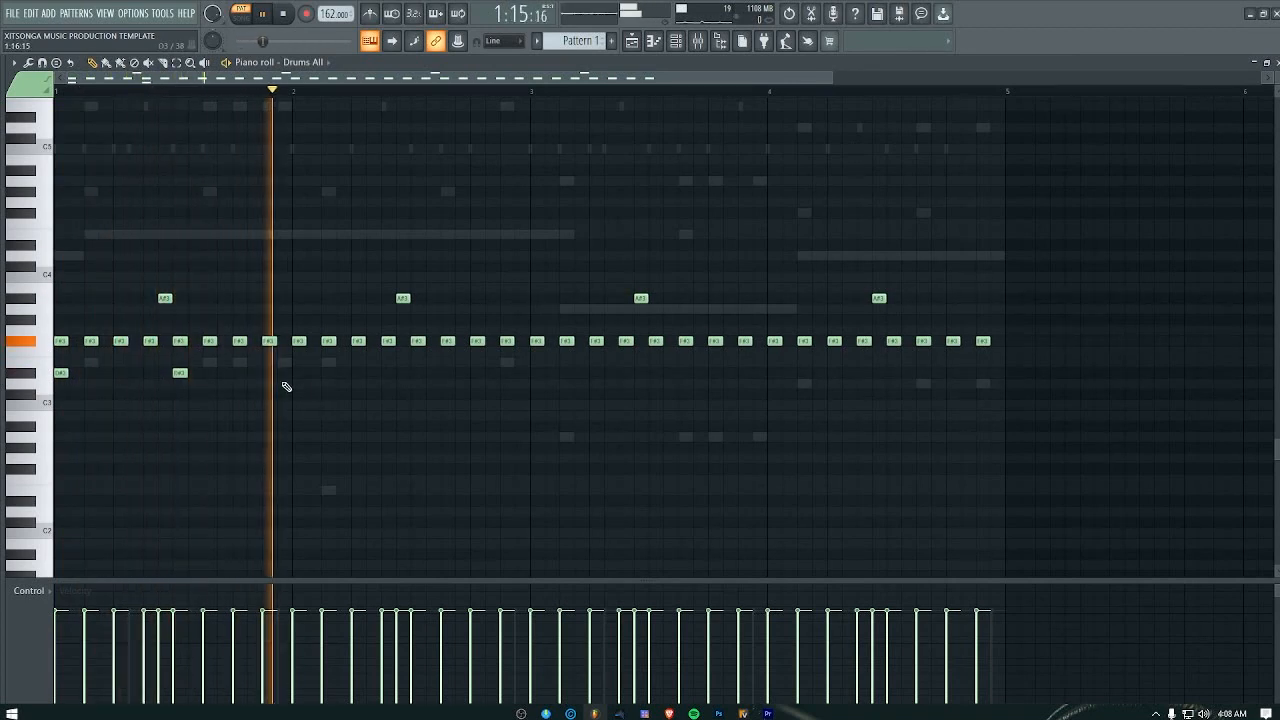
{"action": "key", "text": "space"}
{"action": "key", "text": "space"}
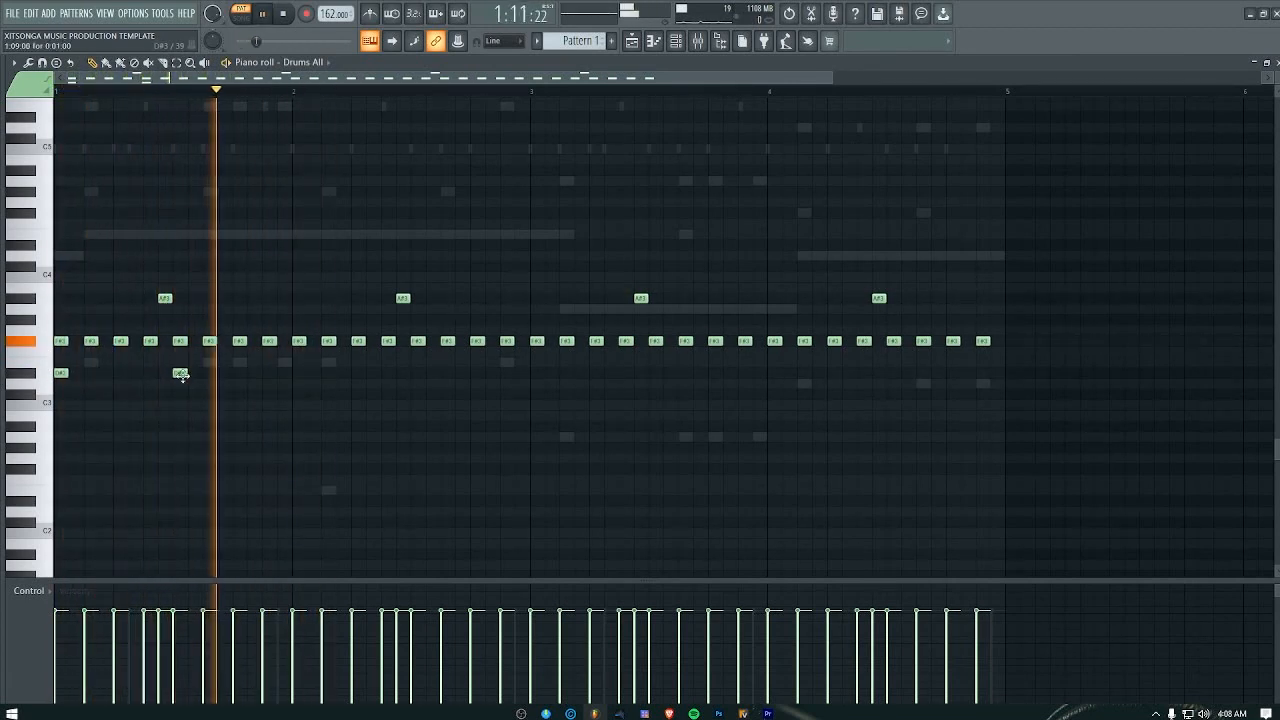
{"action": "key", "text": "space"}
{"action": "key", "text": "space"}
Step: Try a second D#3 note in the middle of bar 1 again and play the loop with it
{"action": "key", "text": "space"}
{"action": "right_click", "coordinate": [181, 374]}
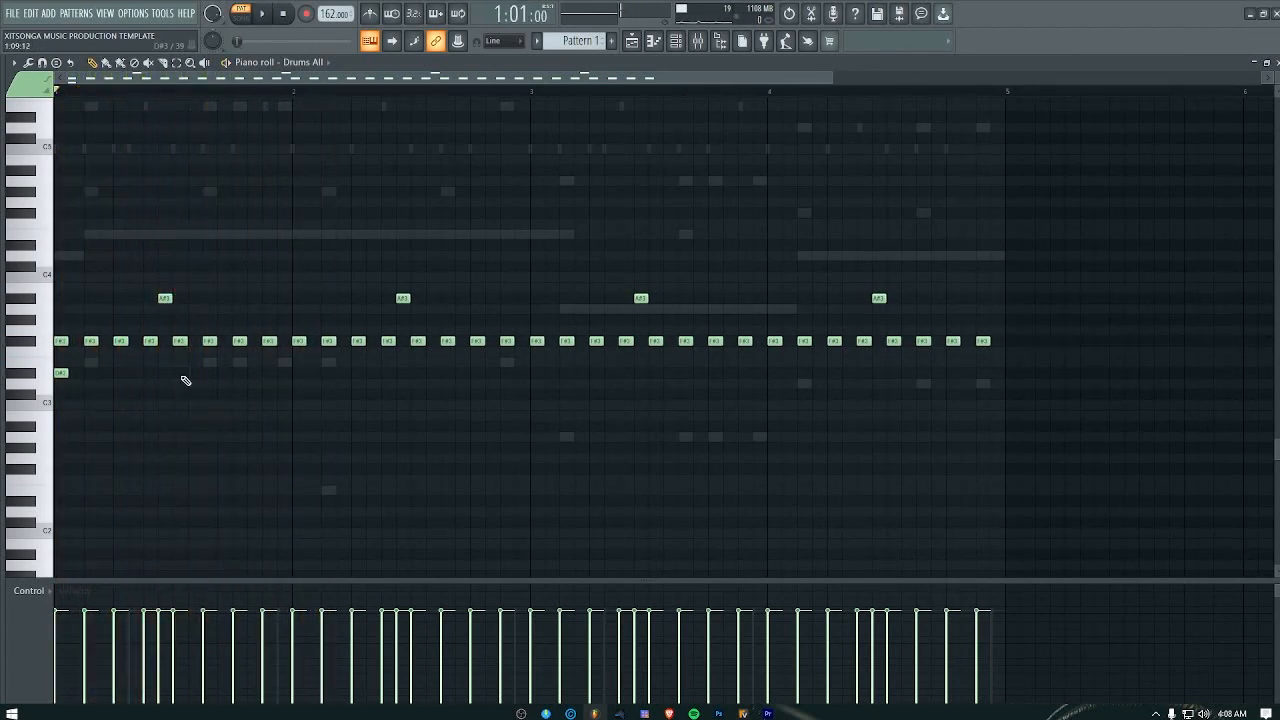
{"action": "key", "text": "space"}
{"action": "key", "text": "space"}
{"action": "key", "text": "space"}
{"action": "key", "text": "space"}
{"action": "left_click", "coordinate": [180, 373]}
Step: Add D#3 notes at the start and near the middle of bar 2 and play the pattern
{"action": "key", "text": "space"}
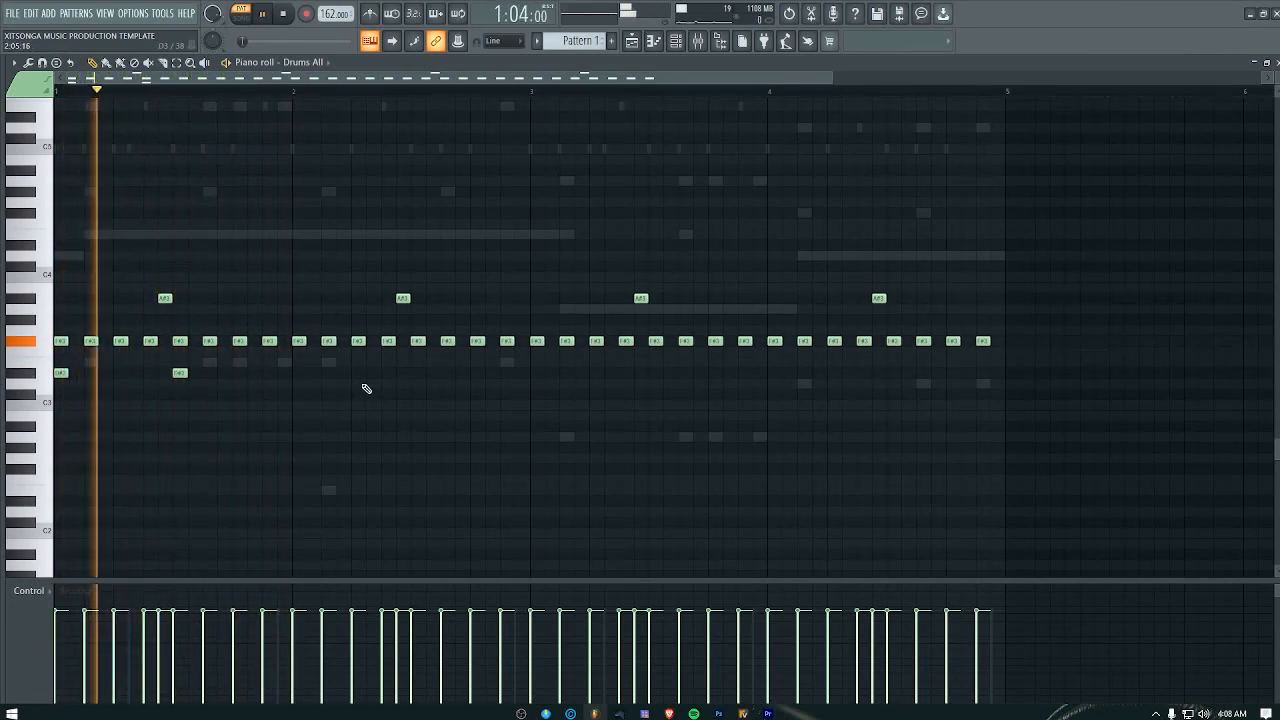
{"action": "key", "text": "space"}
{"action": "left_click", "coordinate": [298, 373]}
{"action": "key", "text": "space"}
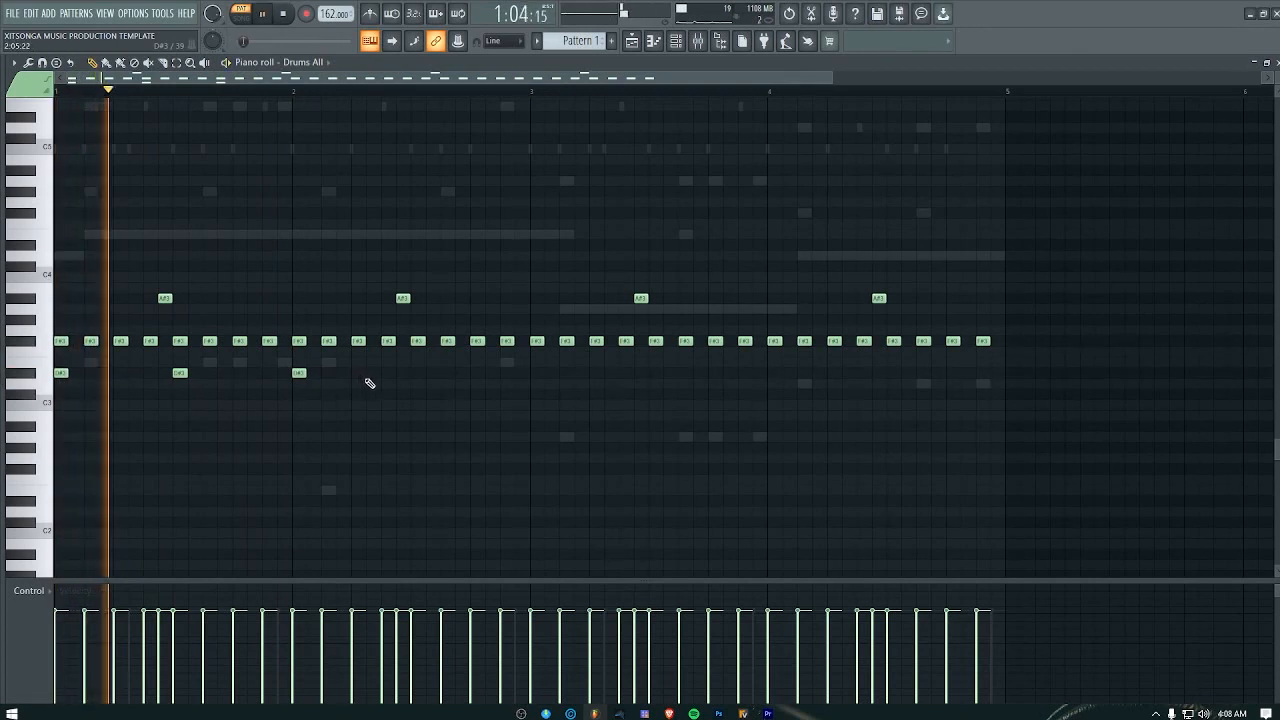
{"action": "key", "text": "space"}
{"action": "left_click", "coordinate": [402, 373]}
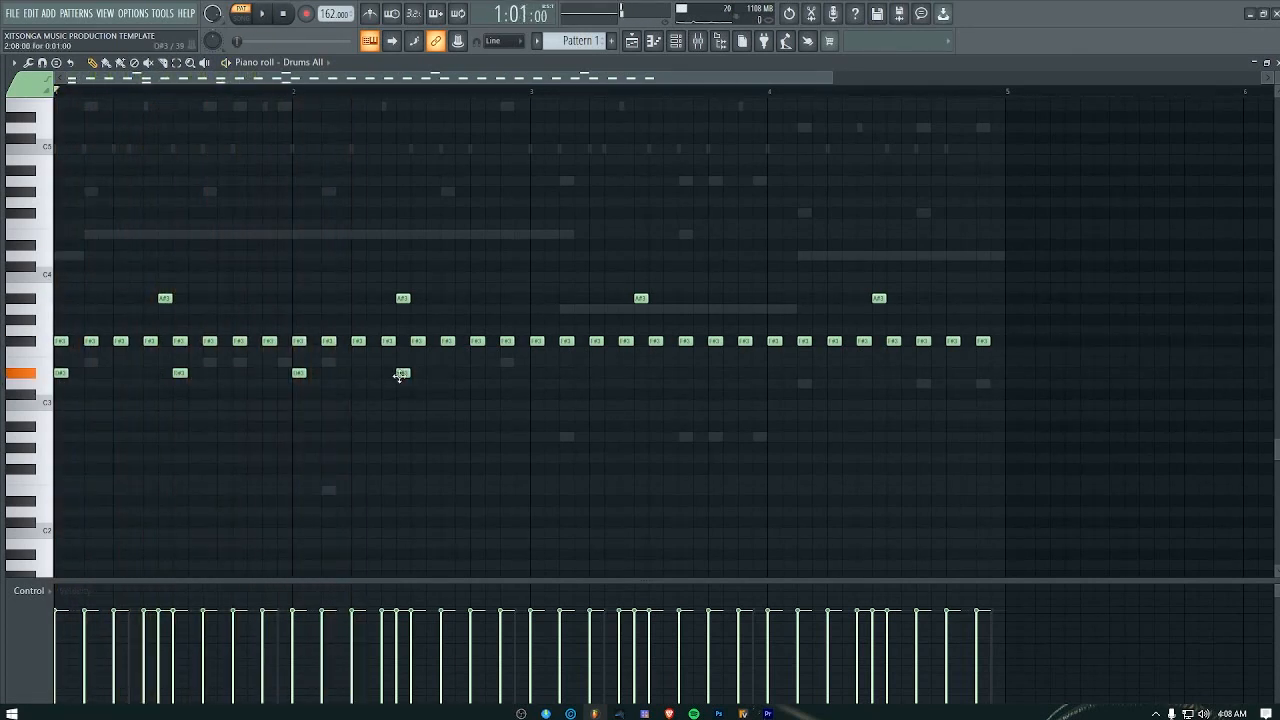
{"action": "key", "text": "space"}
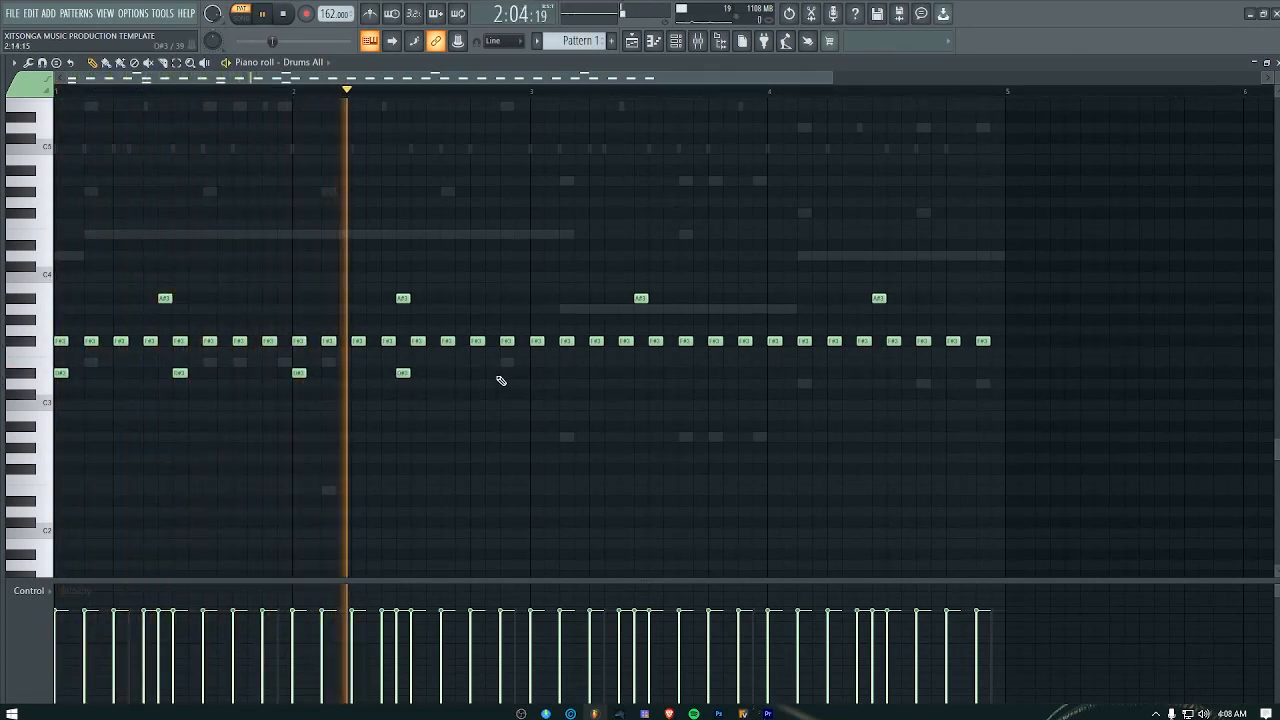
{"action": "key", "text": "space"}
{"action": "key", "text": "space"}
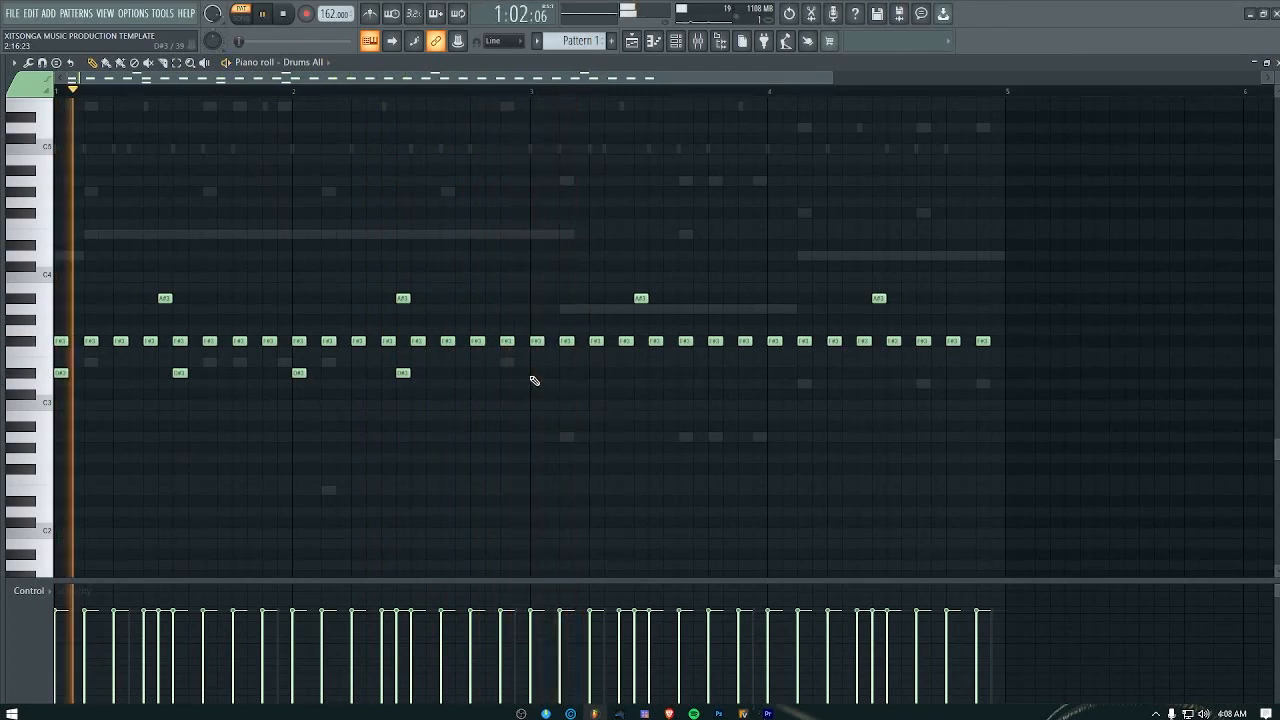
Step: Delete the D#3 note in the middle of bar 1 and replay the pattern
{"action": "key", "text": "space"}
{"action": "key", "text": "space"}
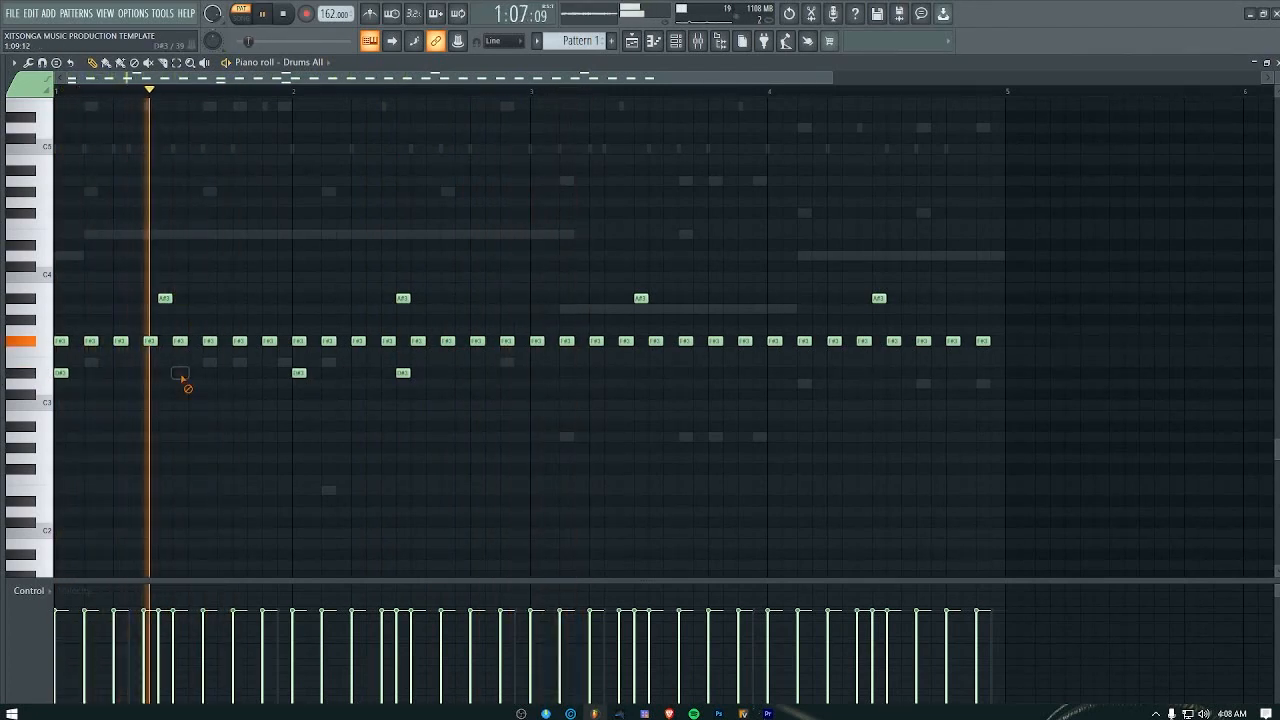
{"action": "right_click", "coordinate": [181, 375]}
{"action": "key", "text": "space"}
{"action": "key", "text": "space"}
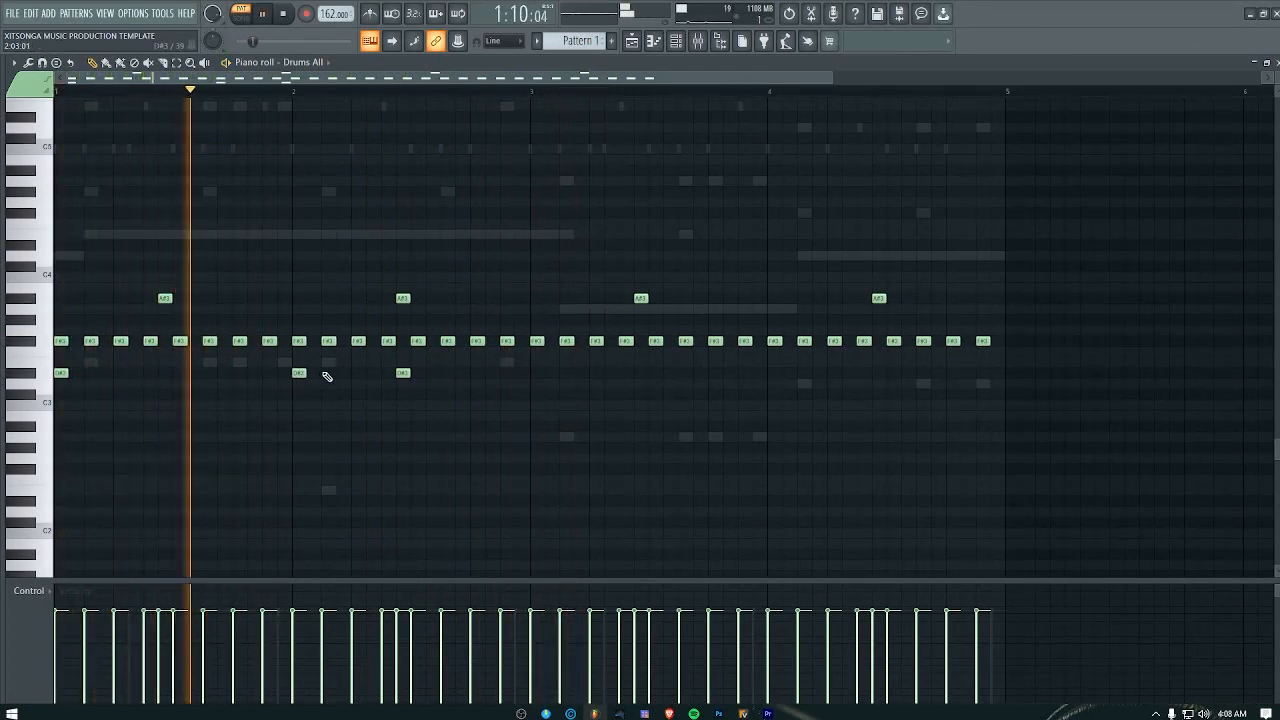
Step: Move bar 2's middle D#3 note to the start of bar 3, add D#3 at the start of bar 4, and close the piano roll
{"action": "left_click_drag", "start_coordinate": [403, 375], "coordinate": [535, 376]}
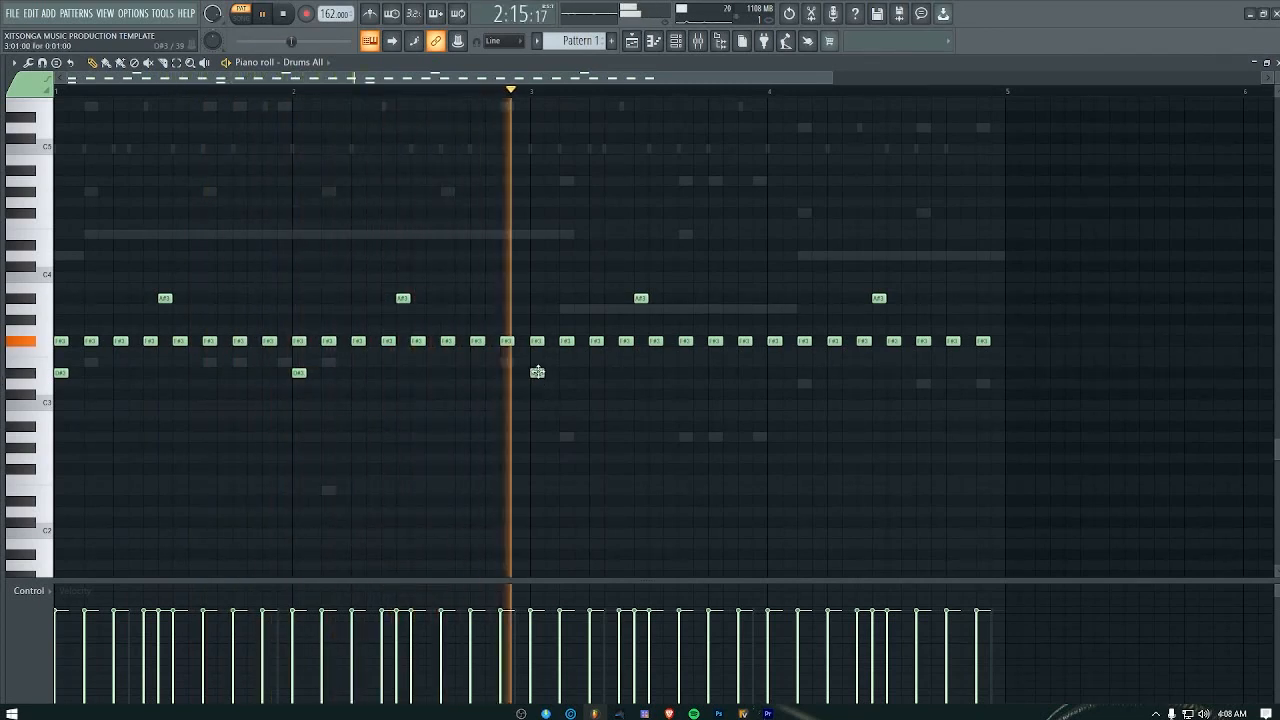
{"action": "left_click", "coordinate": [770, 373]}
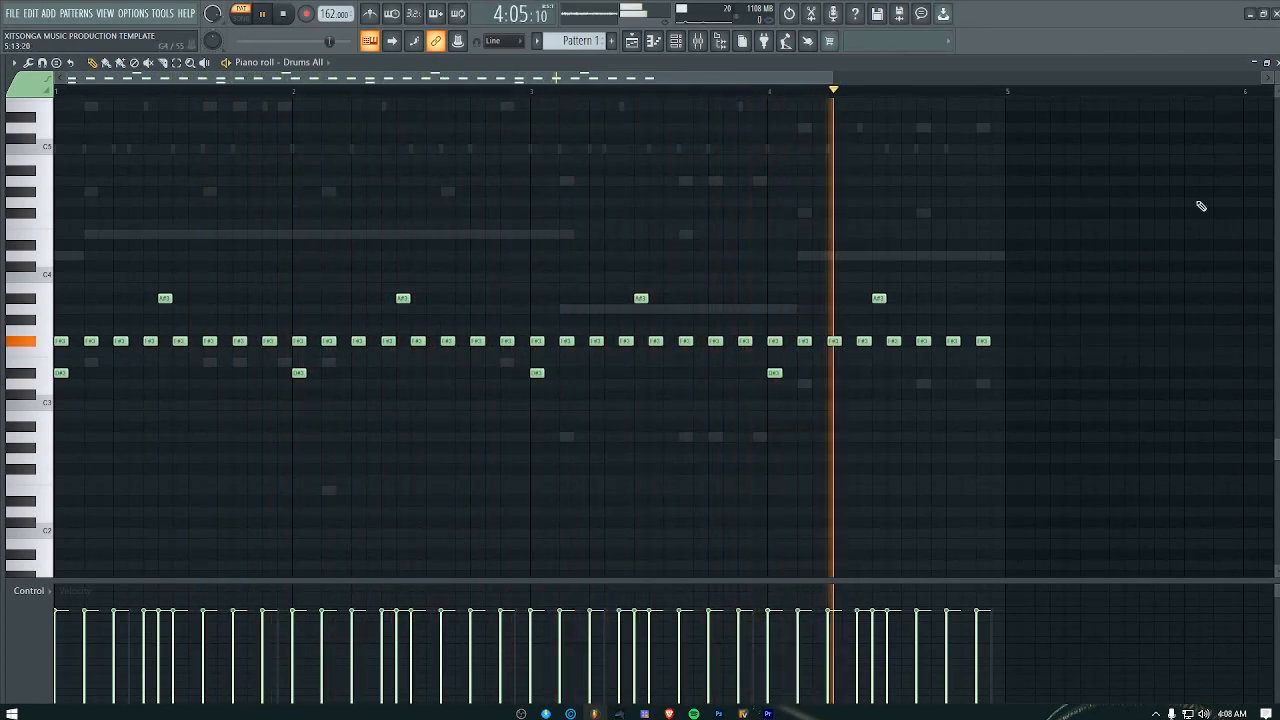
{"action": "left_click", "coordinate": [1277, 63]}
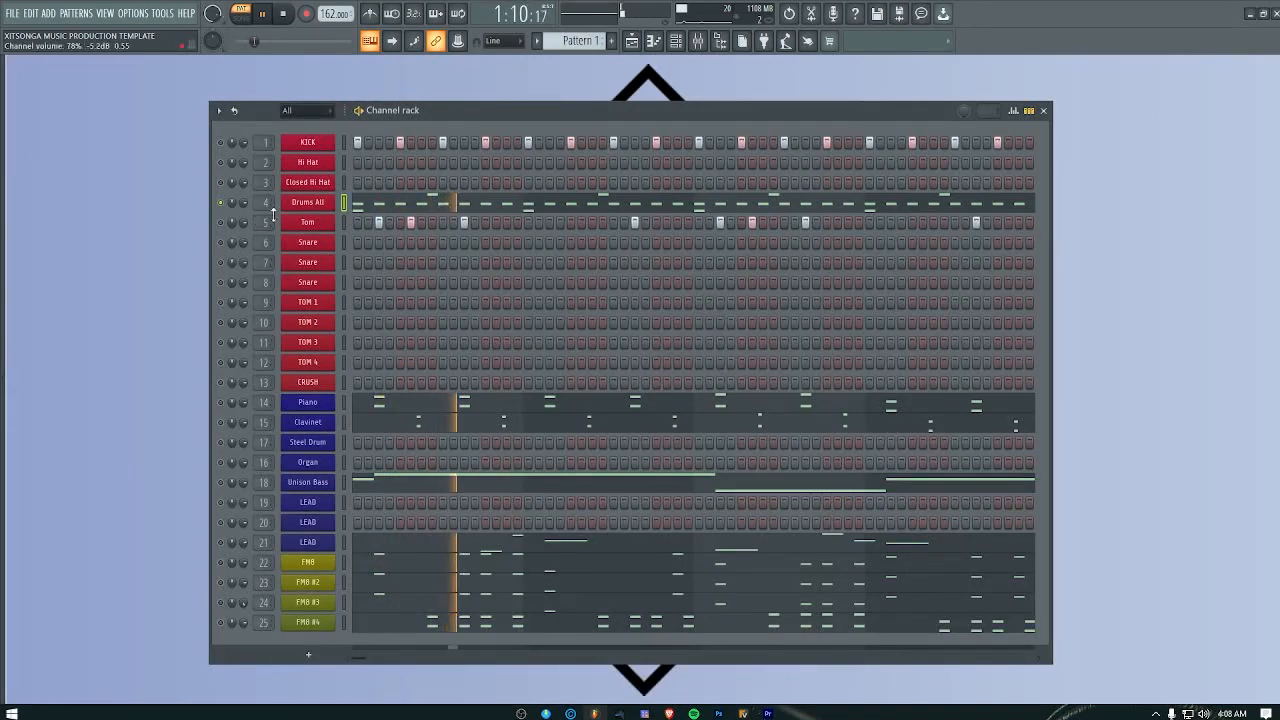
Step: Replace the Drums All kit in Hypersonic 2 with the Soul 2 Drums patch and close the instrument
{"action": "left_click", "coordinate": [308, 202]}
{"action": "right_click", "coordinate": [198, 209]}
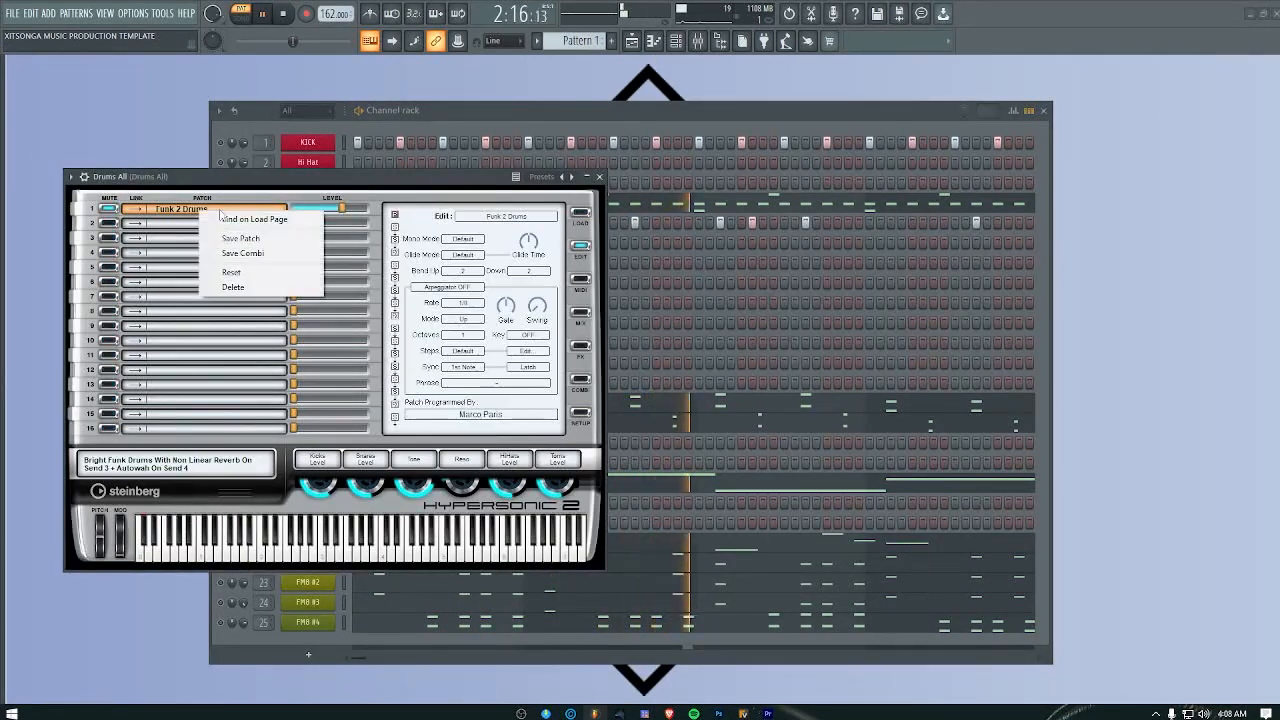
{"action": "left_click", "coordinate": [242, 219]}
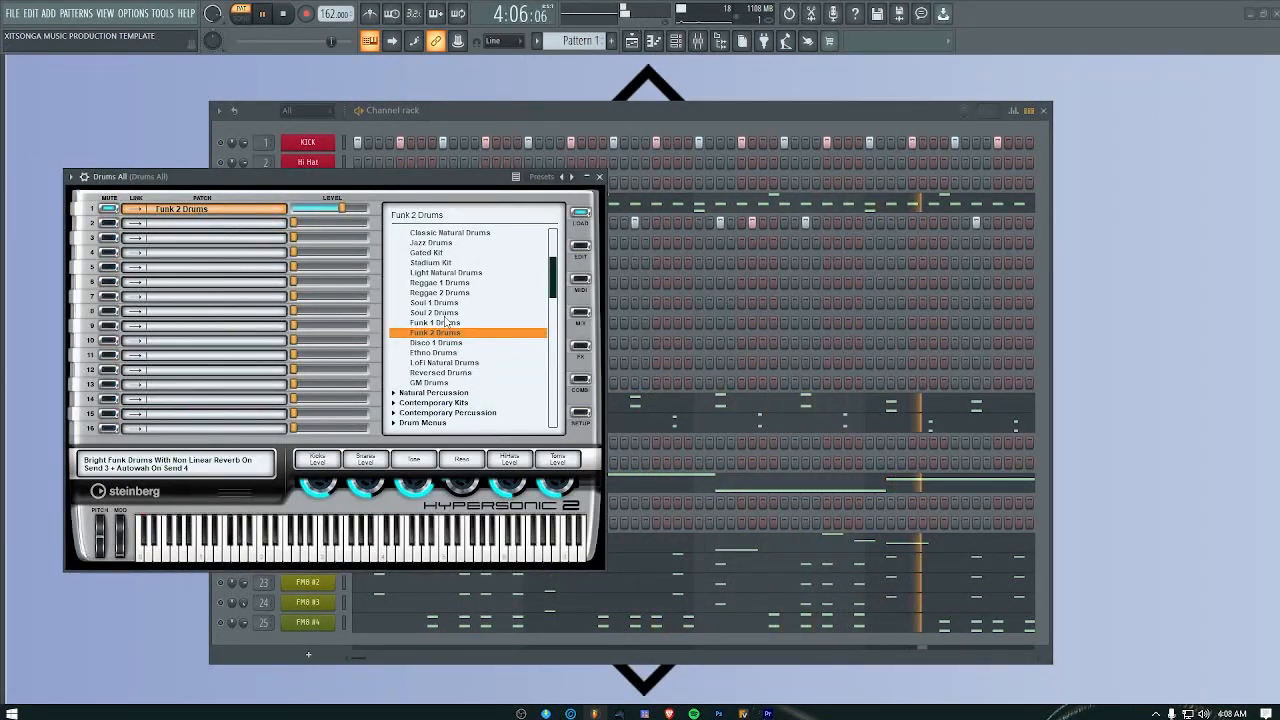
{"action": "left_click", "coordinate": [445, 313]}
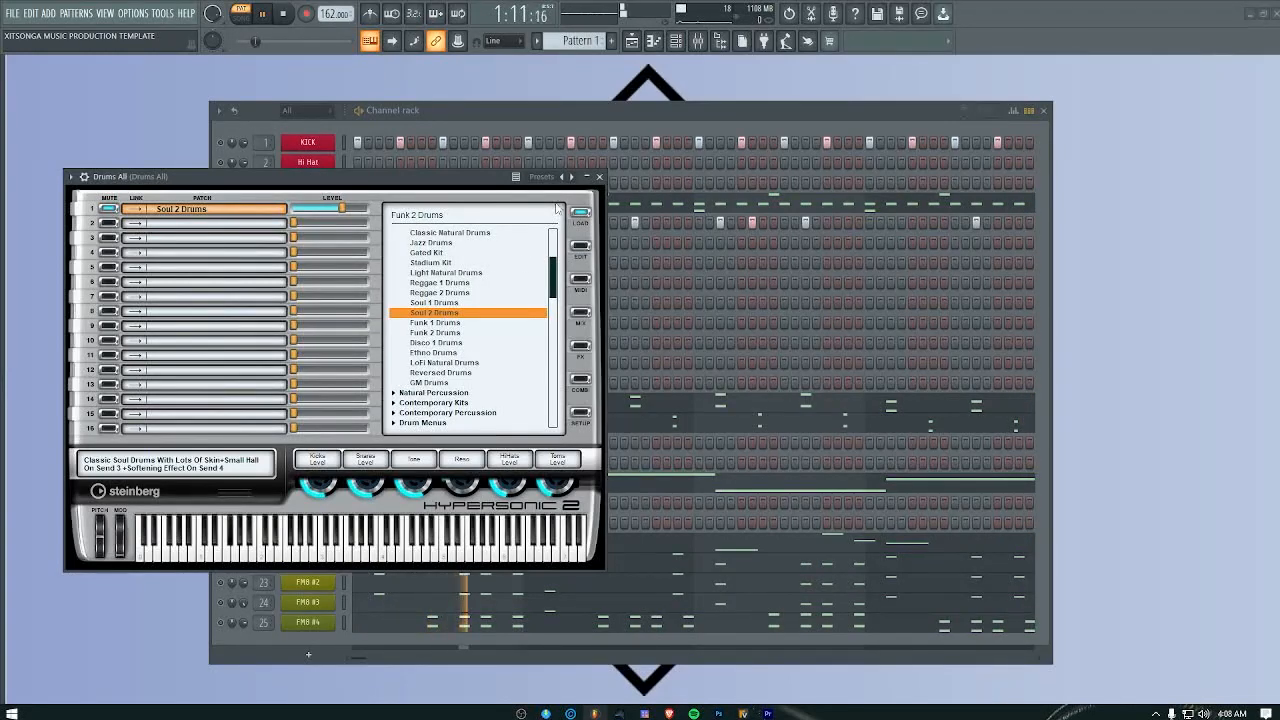
{"action": "left_click", "coordinate": [599, 177]}
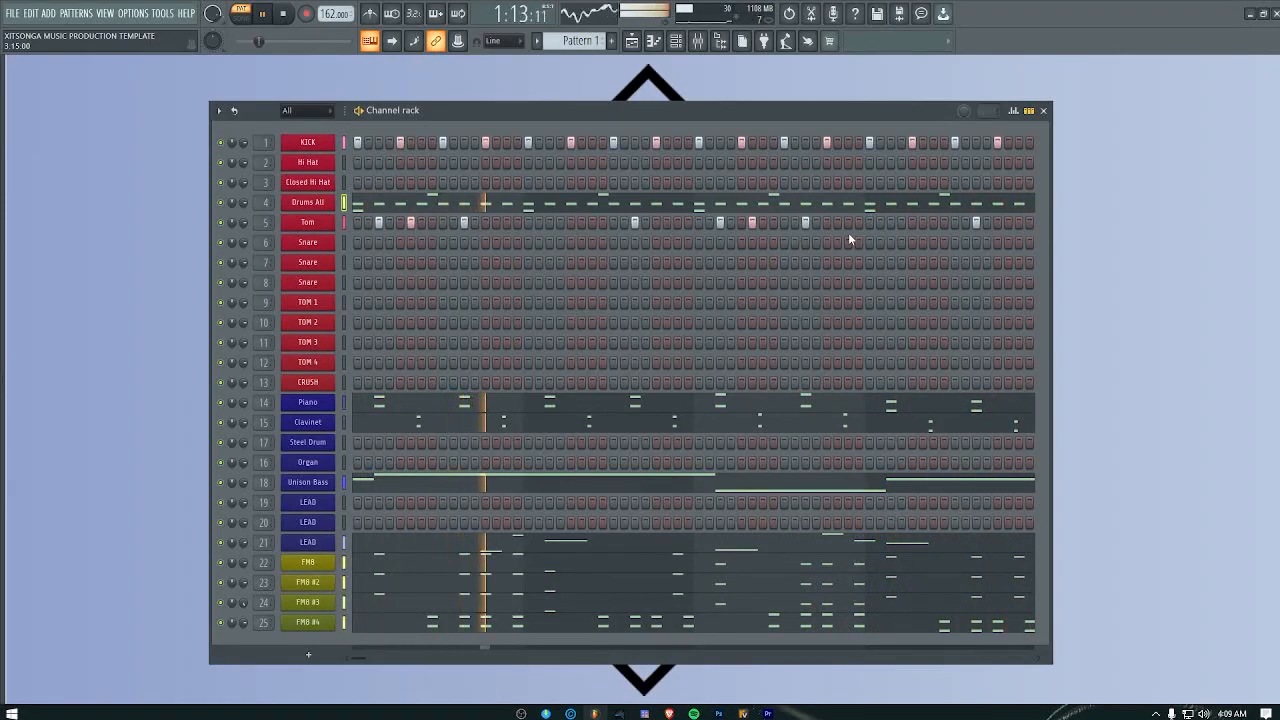
Step: Open the mixer, play the pattern to check the levels, and inspect the parametric EQ on the KICK track
{"action": "left_click", "coordinate": [706, 41]}
{"action": "key", "text": "space"}
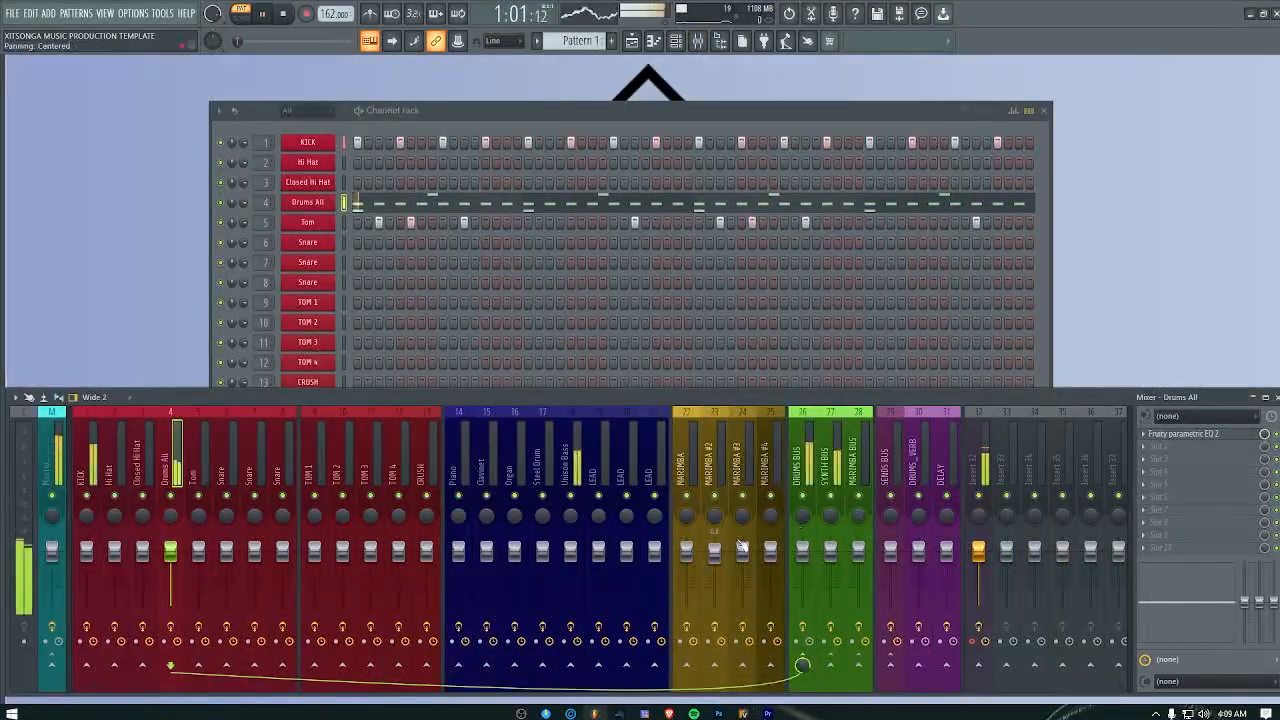
{"action": "key", "text": "space"}
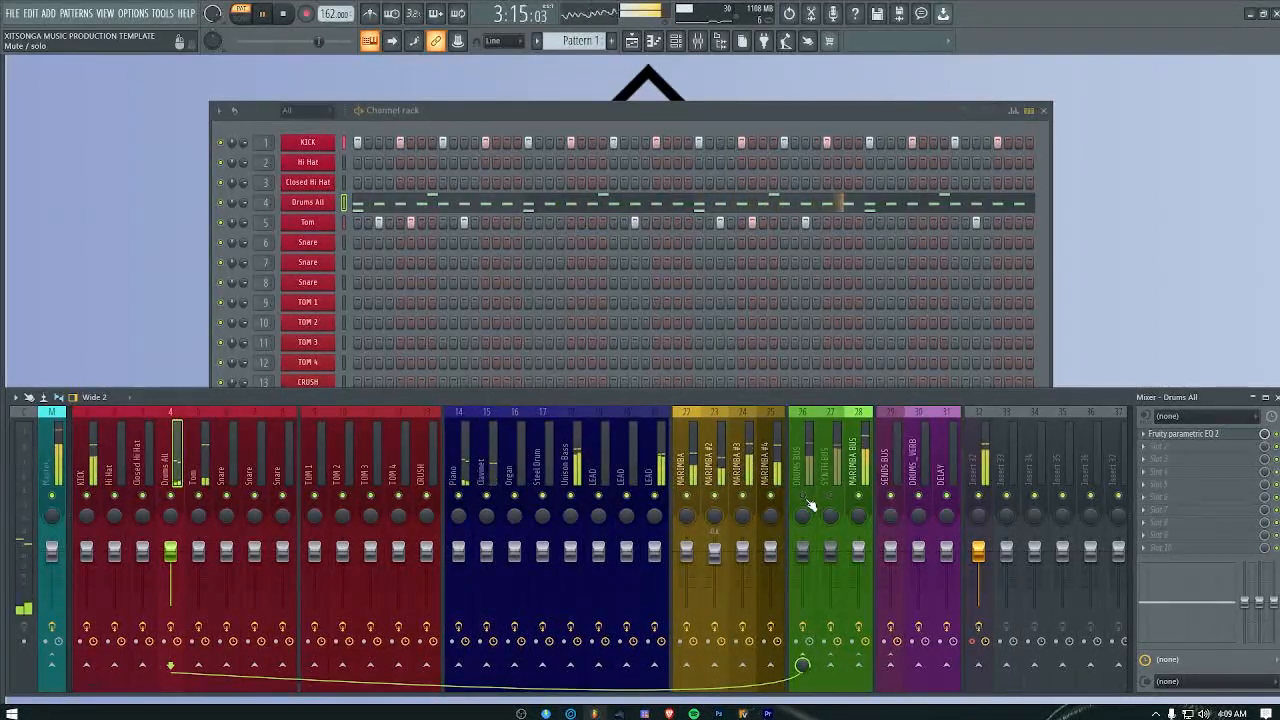
{"action": "key", "text": "space"}
{"action": "left_click", "coordinate": [92, 468]}
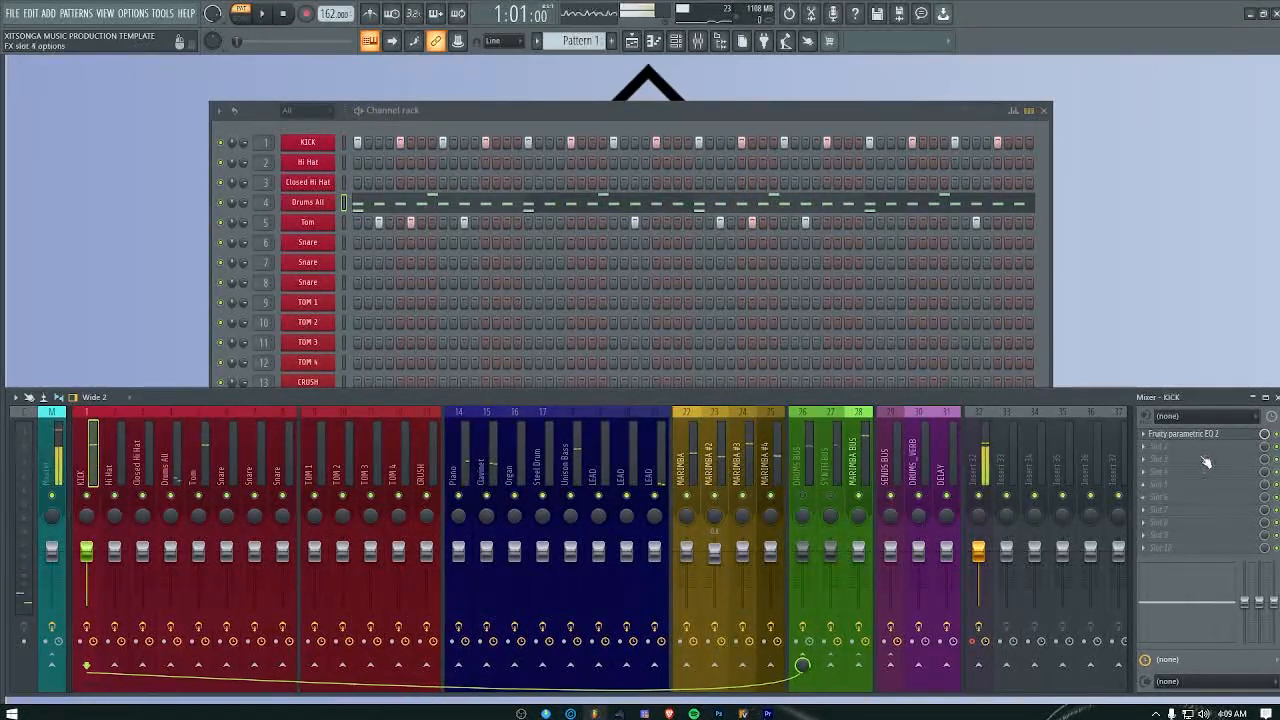
{"action": "left_click", "coordinate": [1185, 434]}
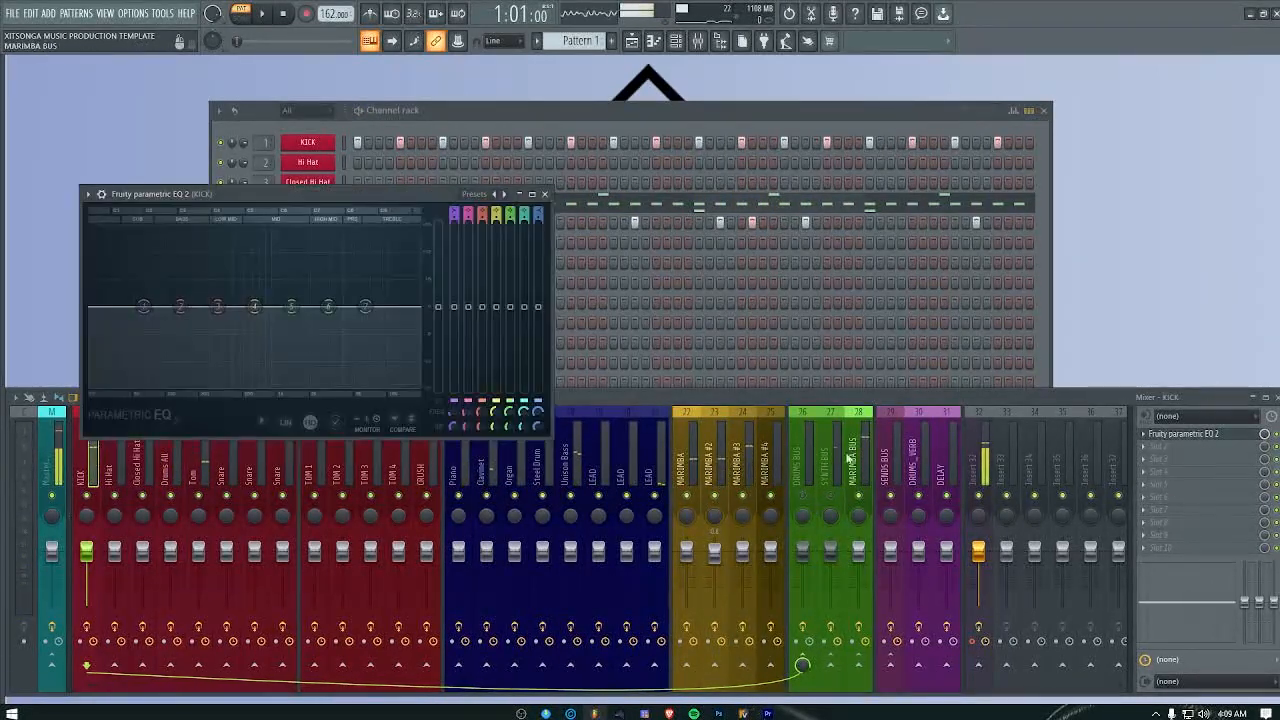
{"action": "left_click", "coordinate": [544, 193]}
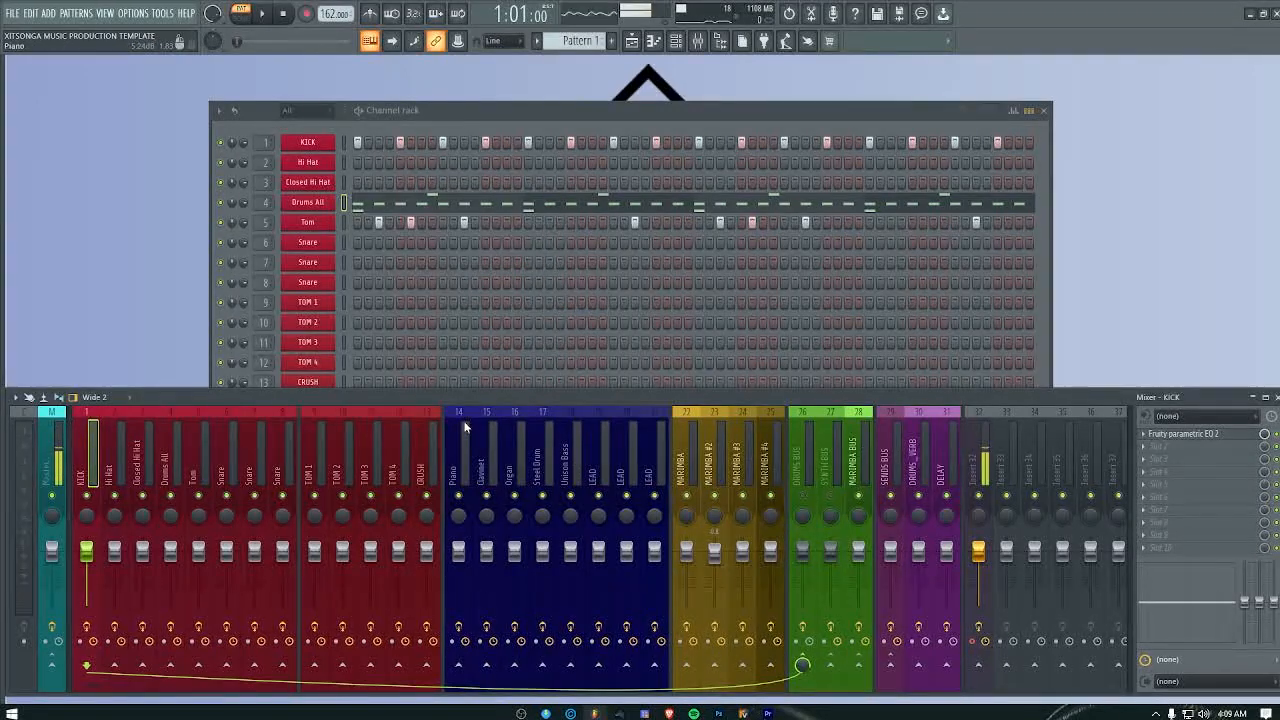
Step: Add the Decapitator effect to the fourth effect slot of the DRUMS BUS while the pattern plays
{"action": "left_click", "coordinate": [806, 470]}
{"action": "key", "text": "space"}
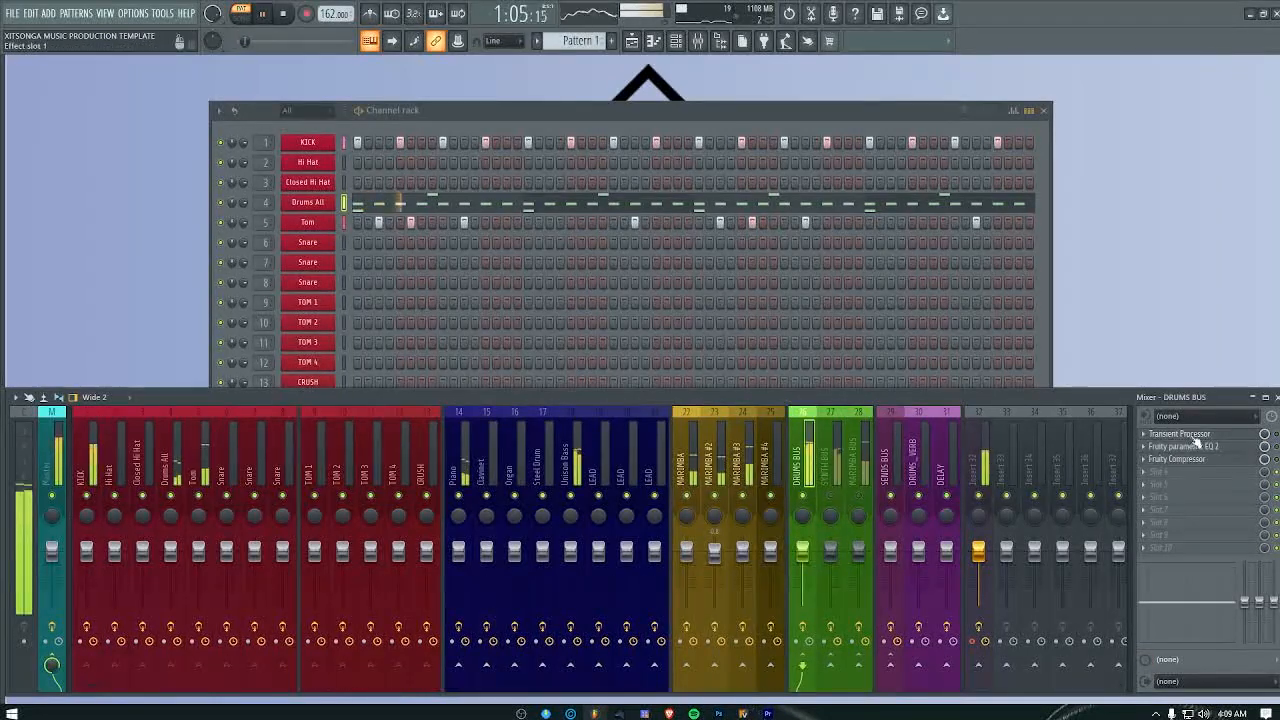
{"action": "left_click", "coordinate": [1160, 477]}
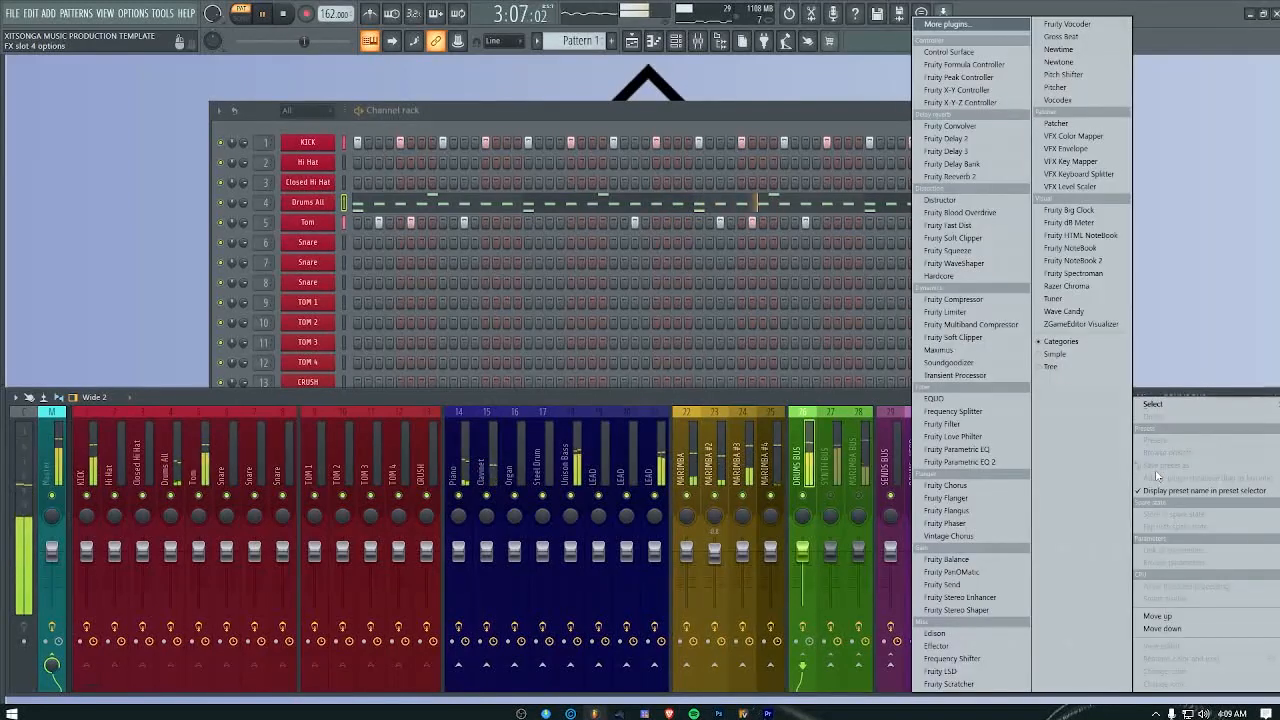
{"action": "left_click", "coordinate": [960, 34]}
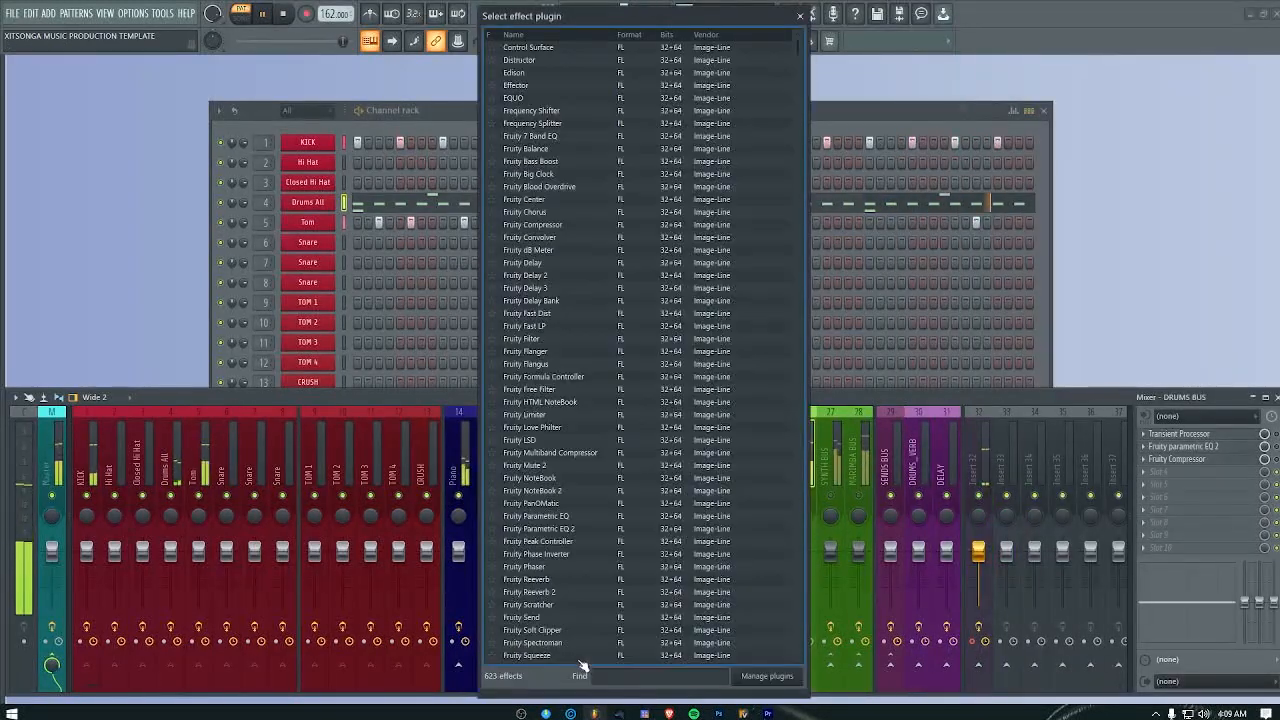
{"action": "type", "text": "derc"}
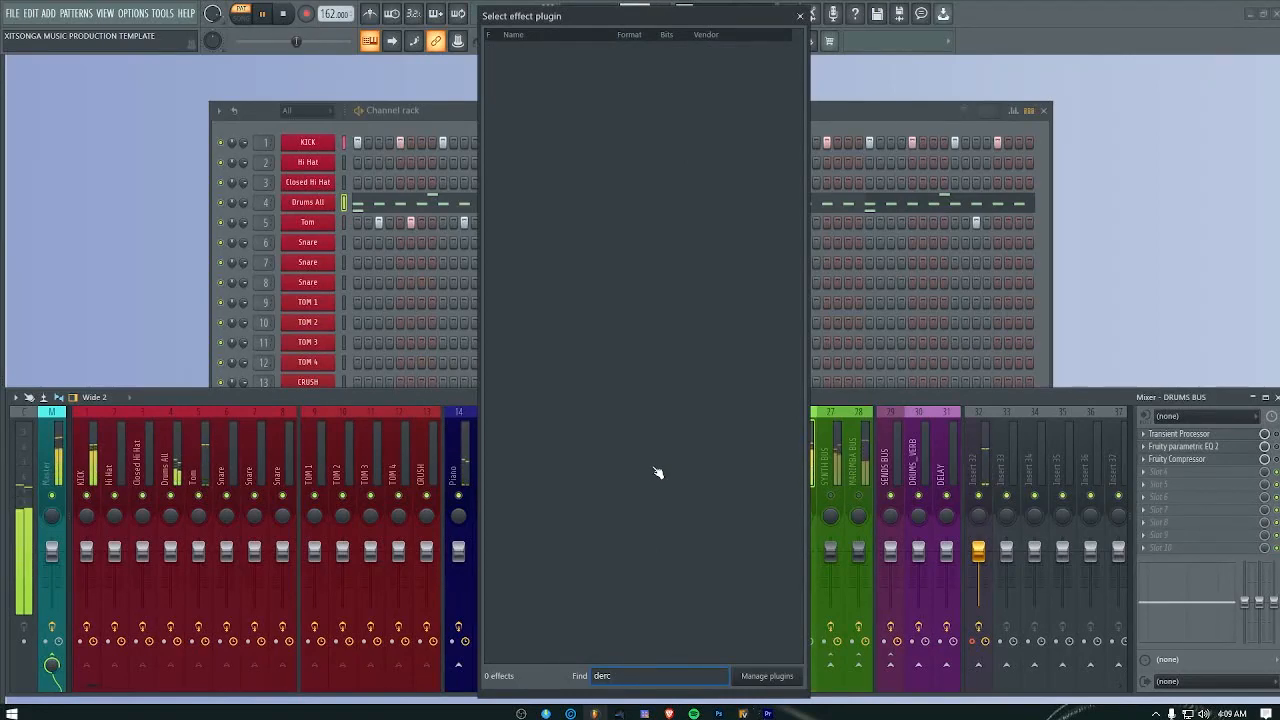
{"action": "key", "text": "BackSpace"}
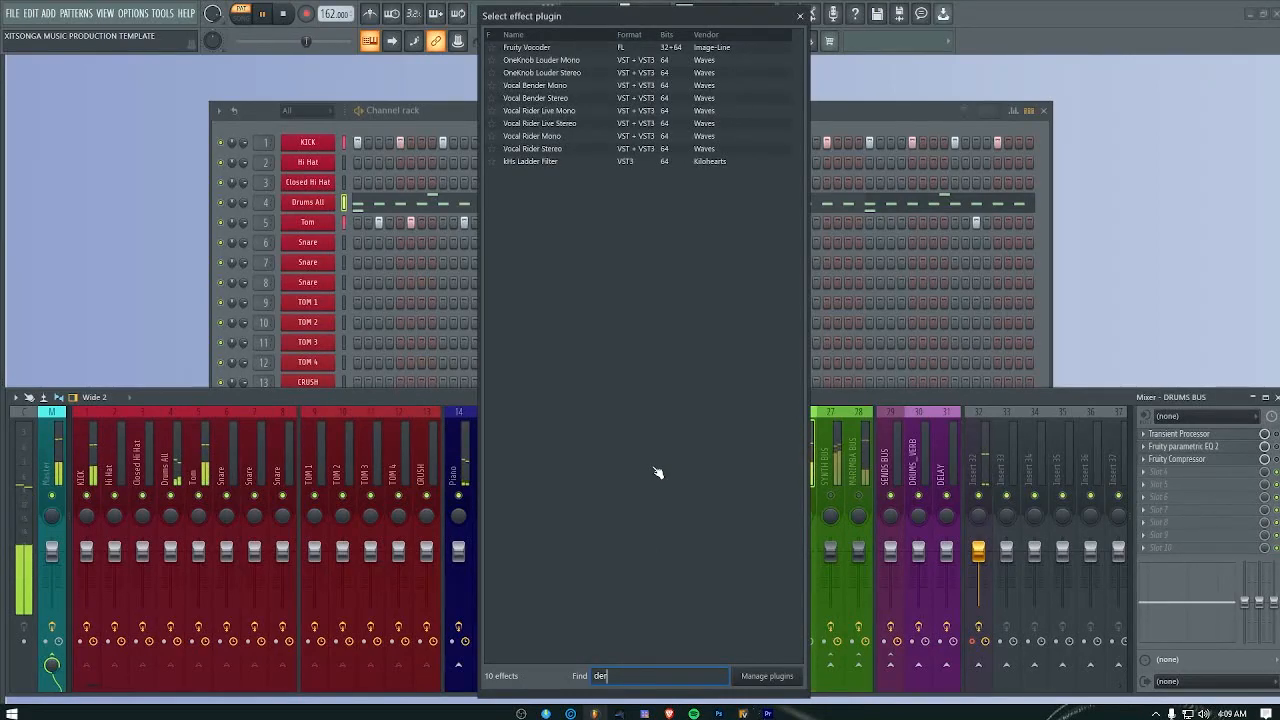
{"action": "key", "text": "BackSpace"}
{"action": "type", "text": "ca"}
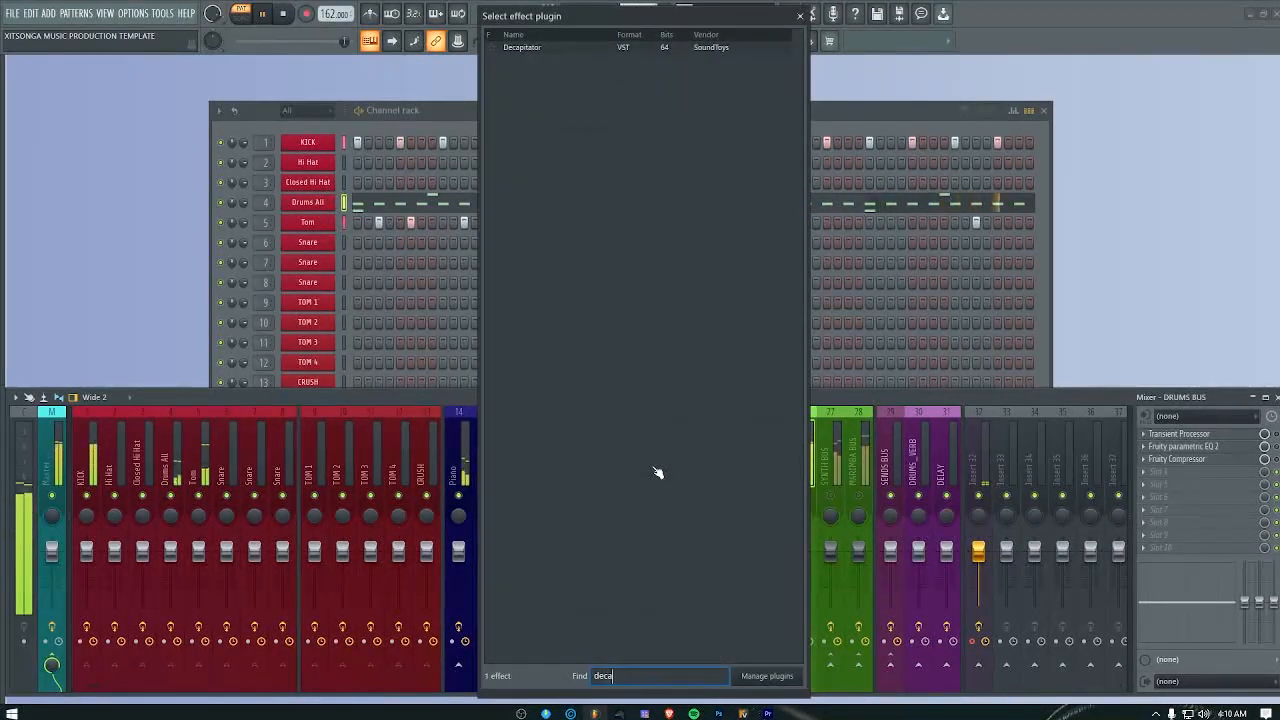
{"action": "double_click", "coordinate": [531, 51]}
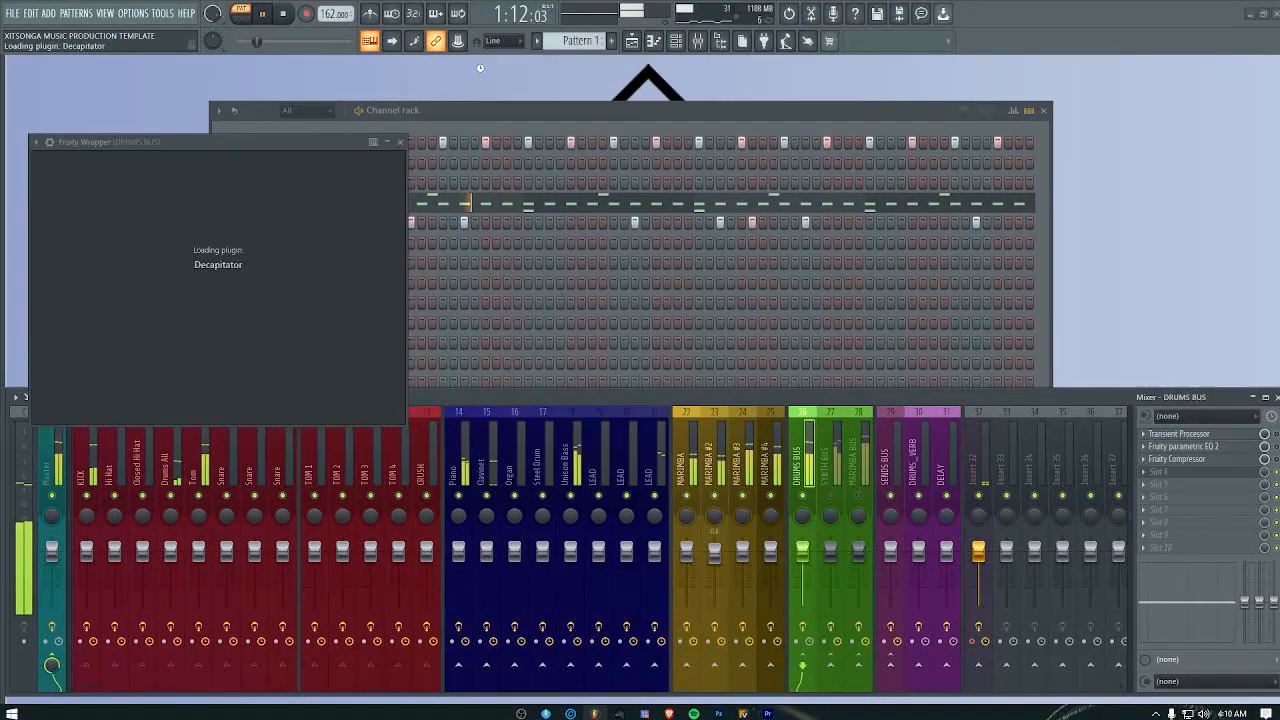
Step: Load the DrumFattener 1 preset from the Drums category into the drums bus Decapitator
{"action": "left_click", "coordinate": [193, 162]}
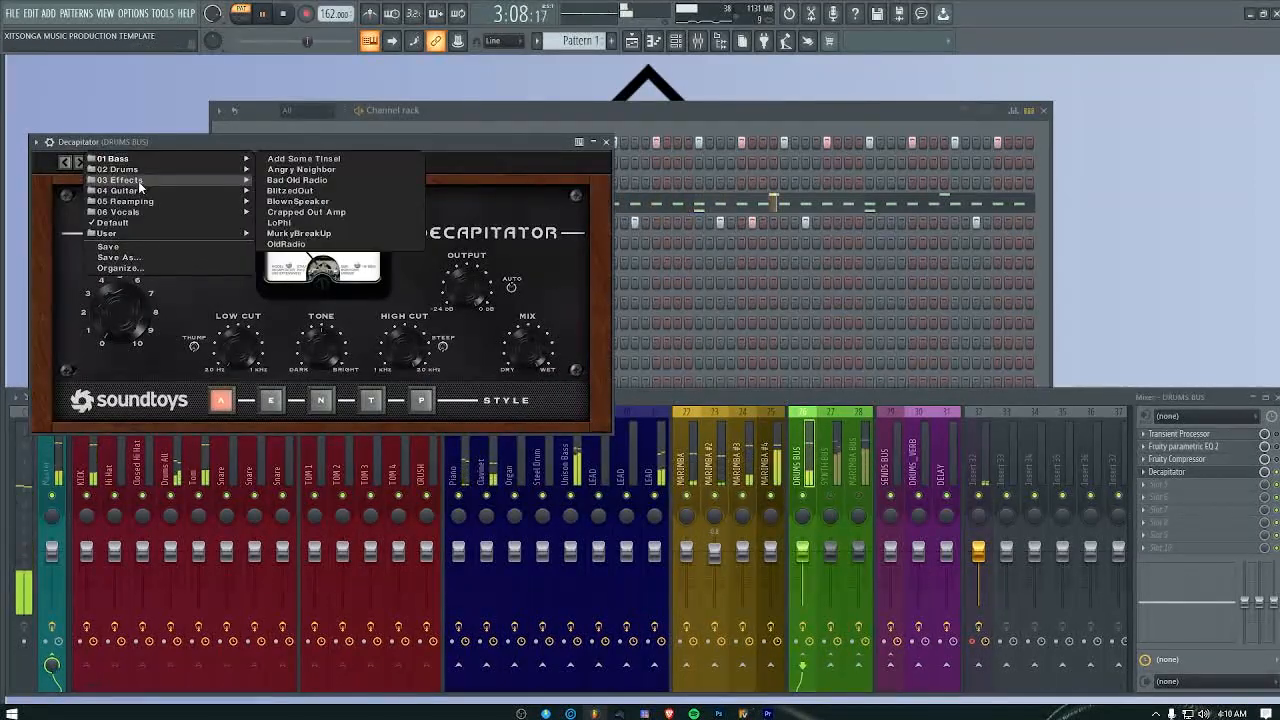
{"action": "mouse_move", "coordinate": [143, 172]}
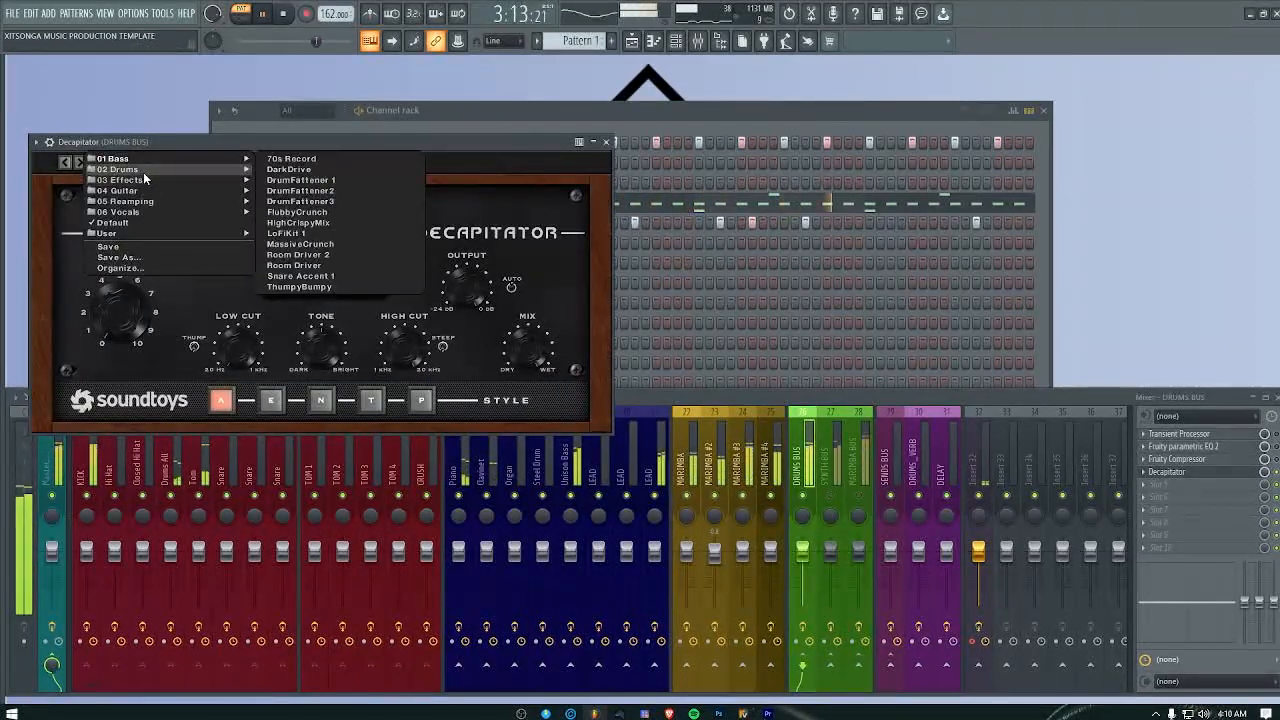
{"action": "left_click", "coordinate": [303, 180]}
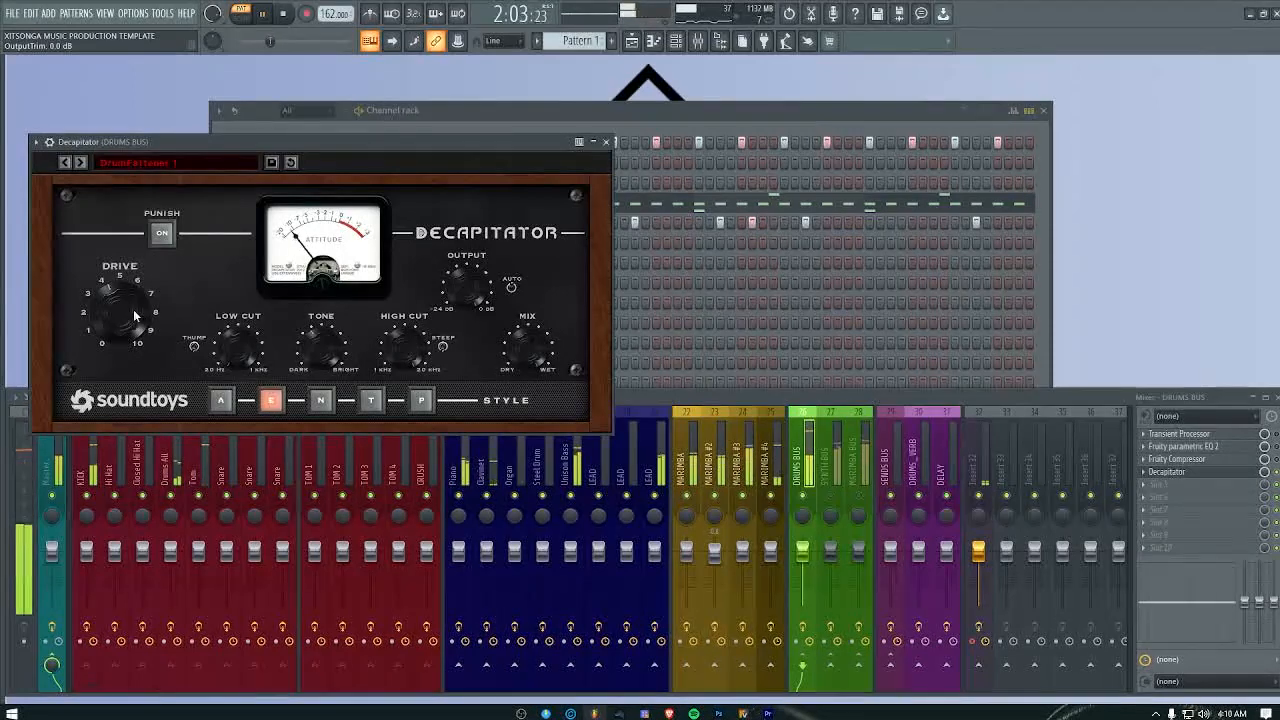
Step: Adjust the drums bus Decapitator's drive, output to about -2.7 dB, tone to about -1.4 dB and low cut to about 39.6 Hz, then close it
{"action": "left_click_drag", "start_coordinate": [468, 312], "coordinate": [468, 330]}
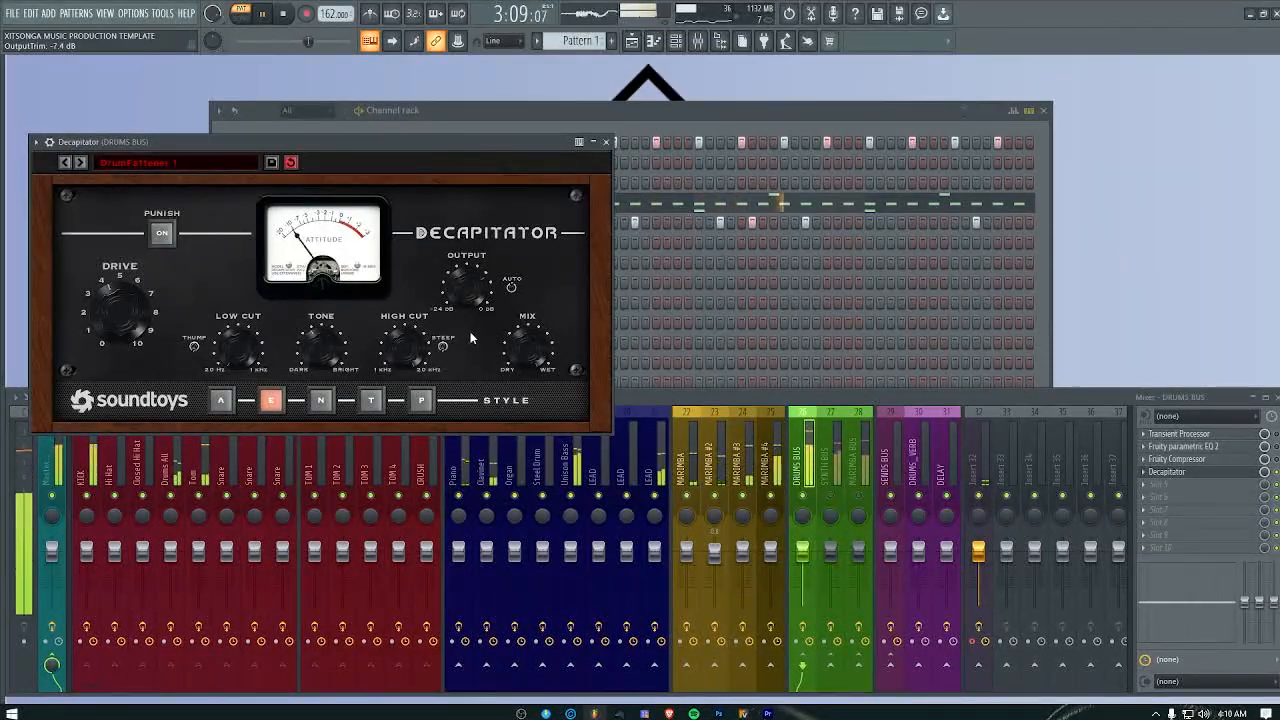
{"action": "left_click_drag", "start_coordinate": [121, 308], "coordinate": [115, 330]}
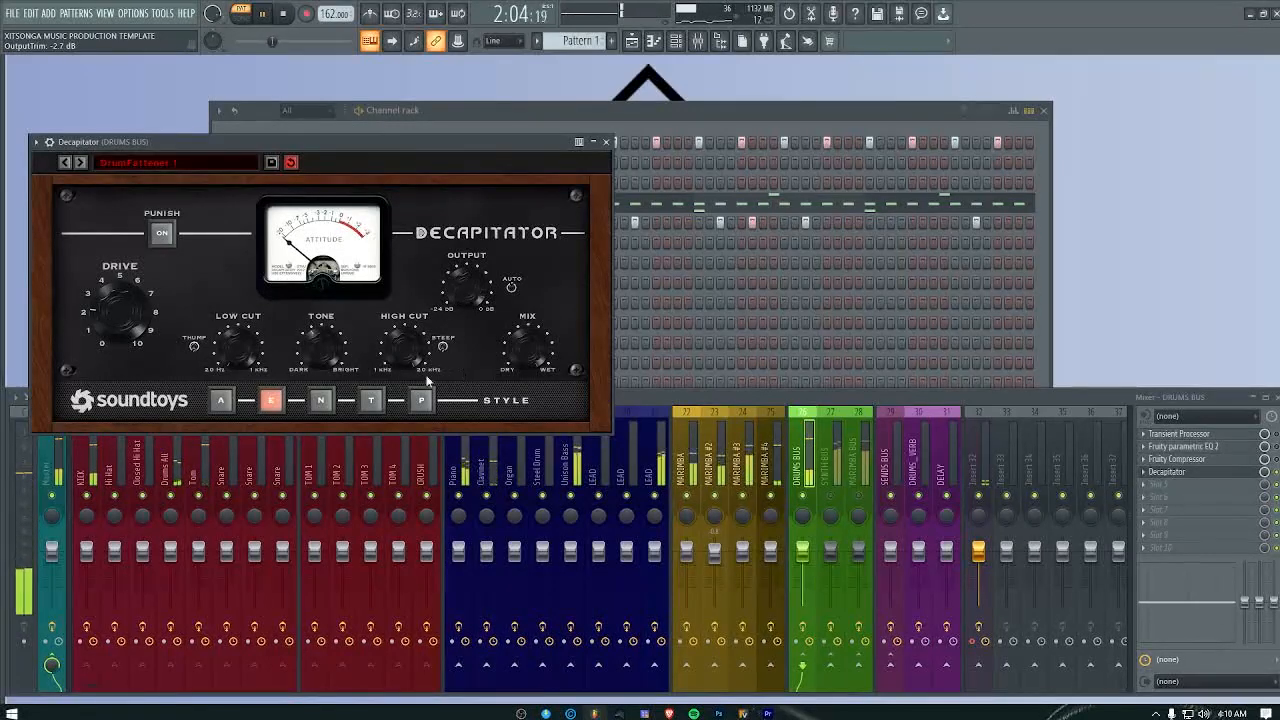
{"action": "left_click_drag", "start_coordinate": [322, 346], "coordinate": [322, 350]}
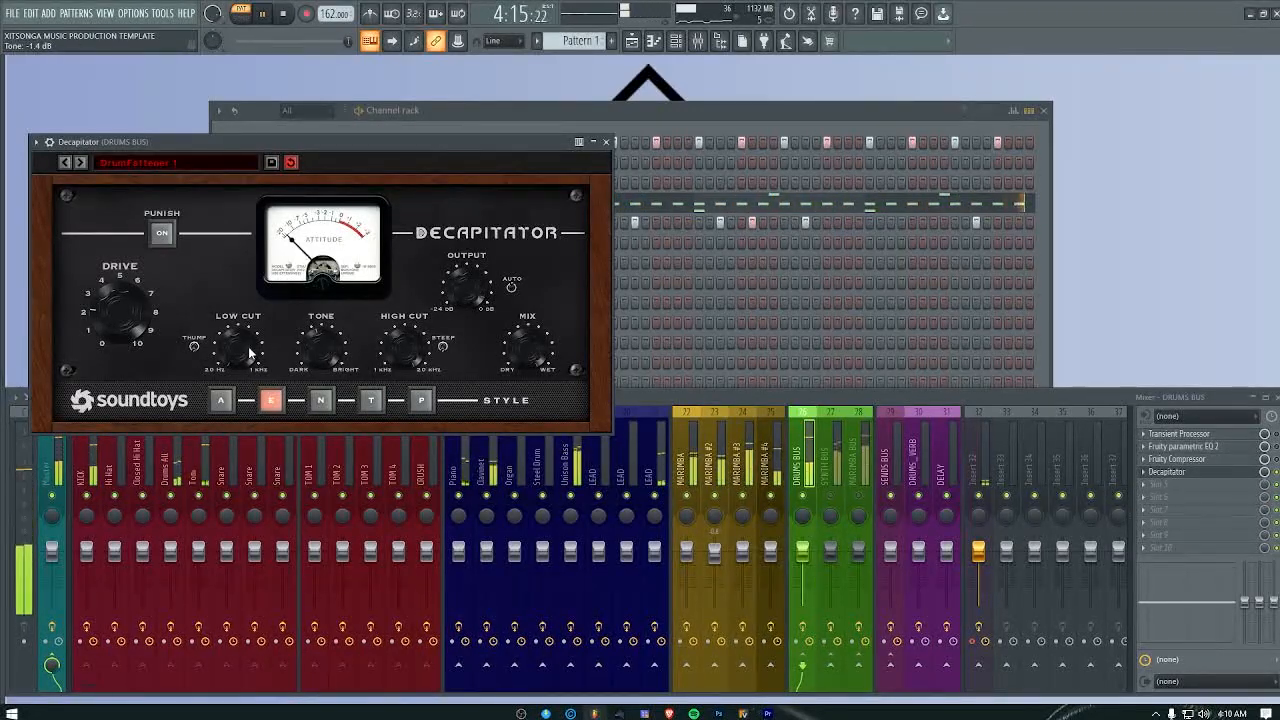
{"action": "left_click_drag", "start_coordinate": [250, 352], "coordinate": [249, 344]}
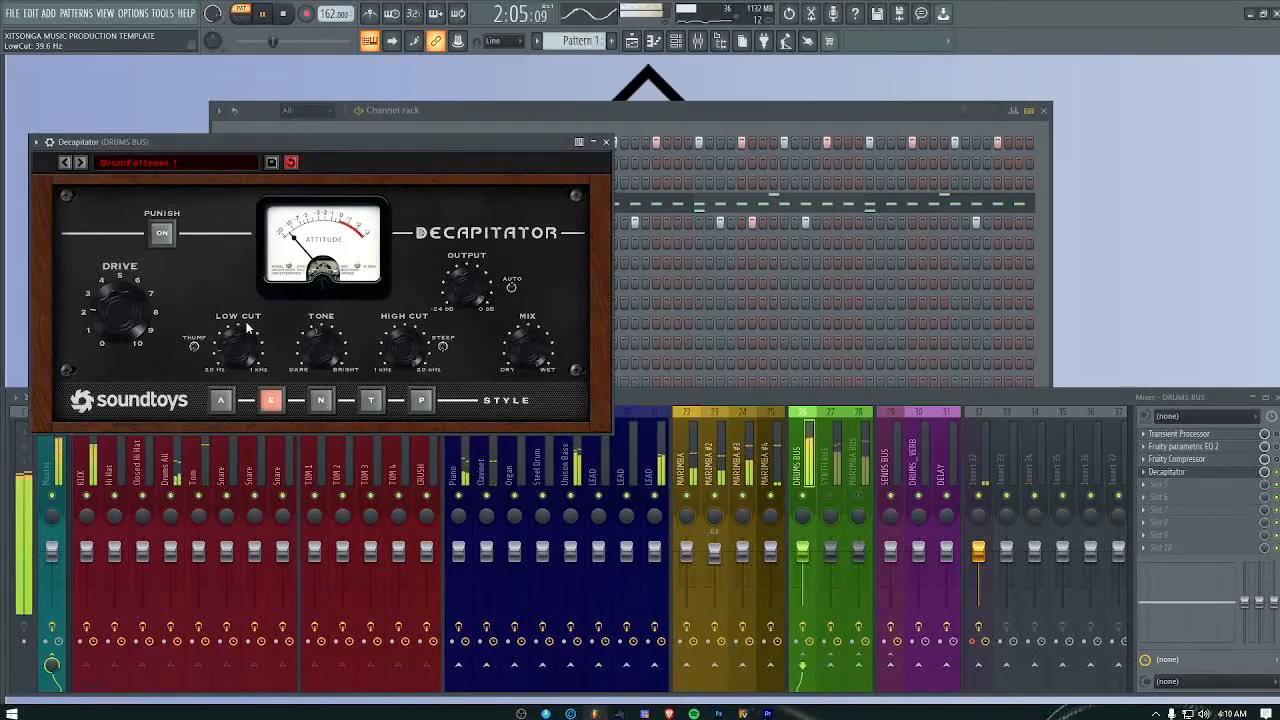
{"action": "left_click", "coordinate": [605, 141]}
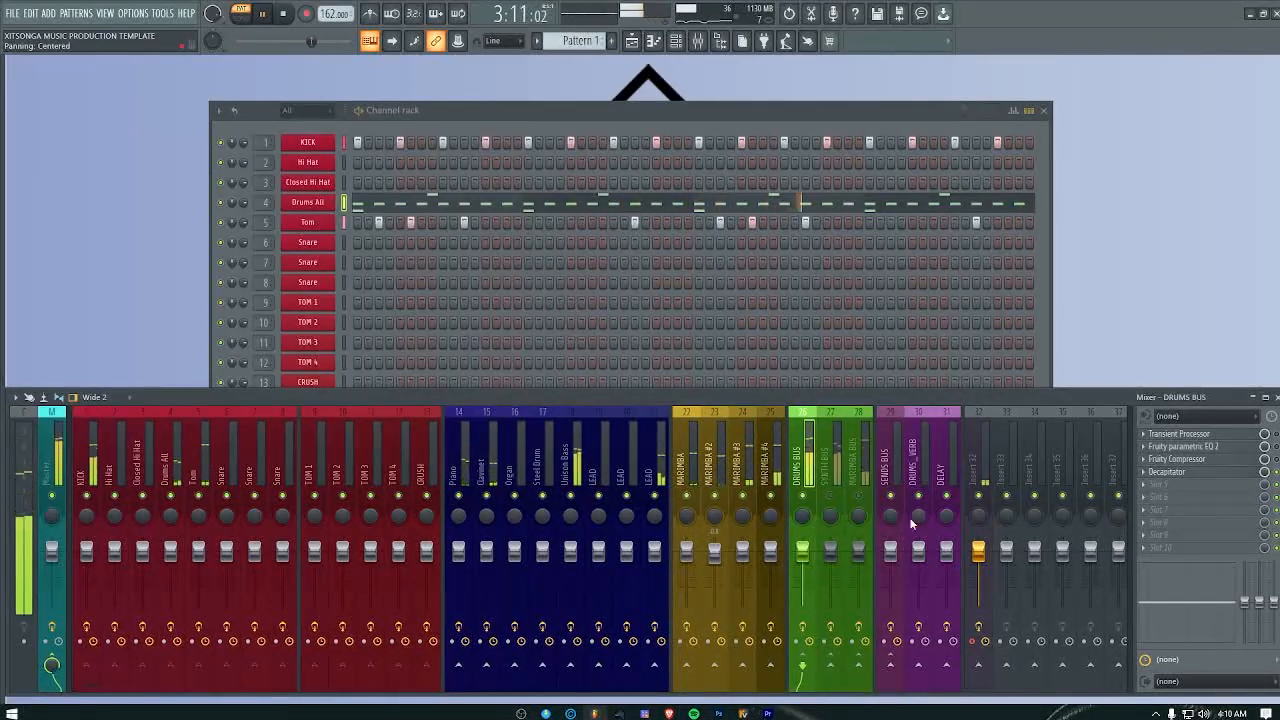
Step: Lower the SYNTH BUS volume slightly
{"action": "left_click", "coordinate": [838, 505]}
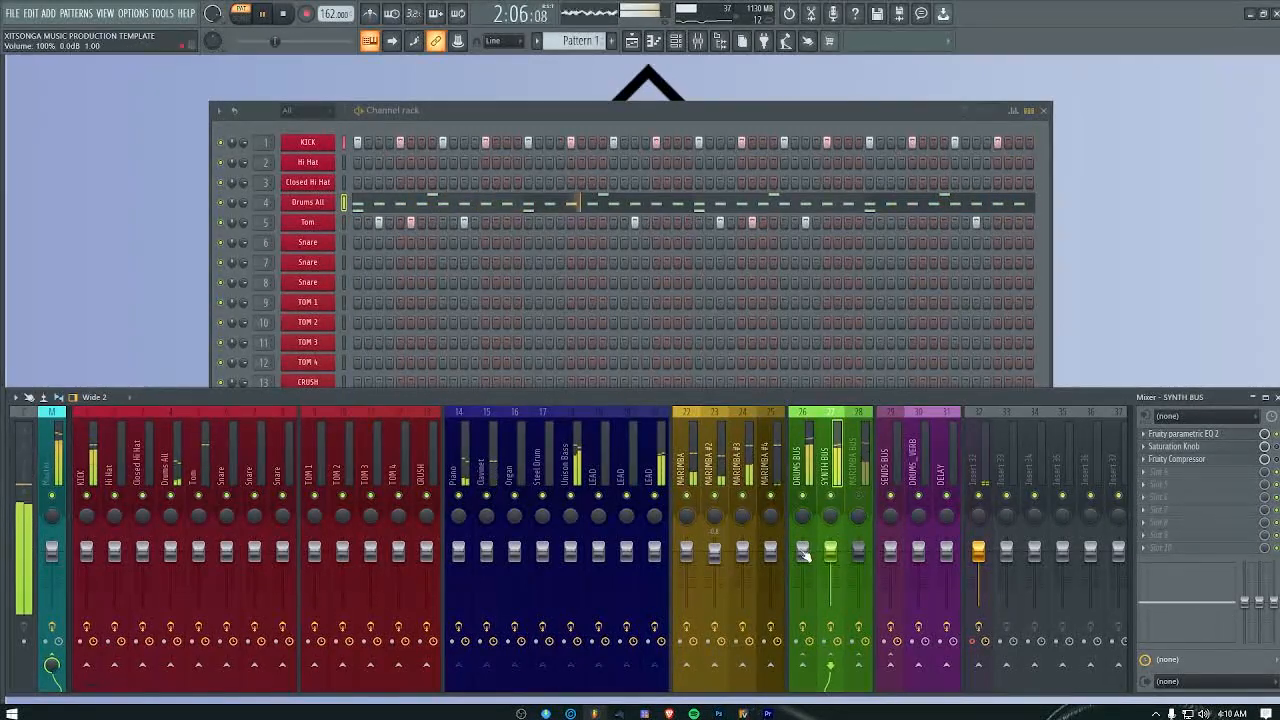
{"action": "left_click_drag", "start_coordinate": [830, 548], "coordinate": [830, 555]}
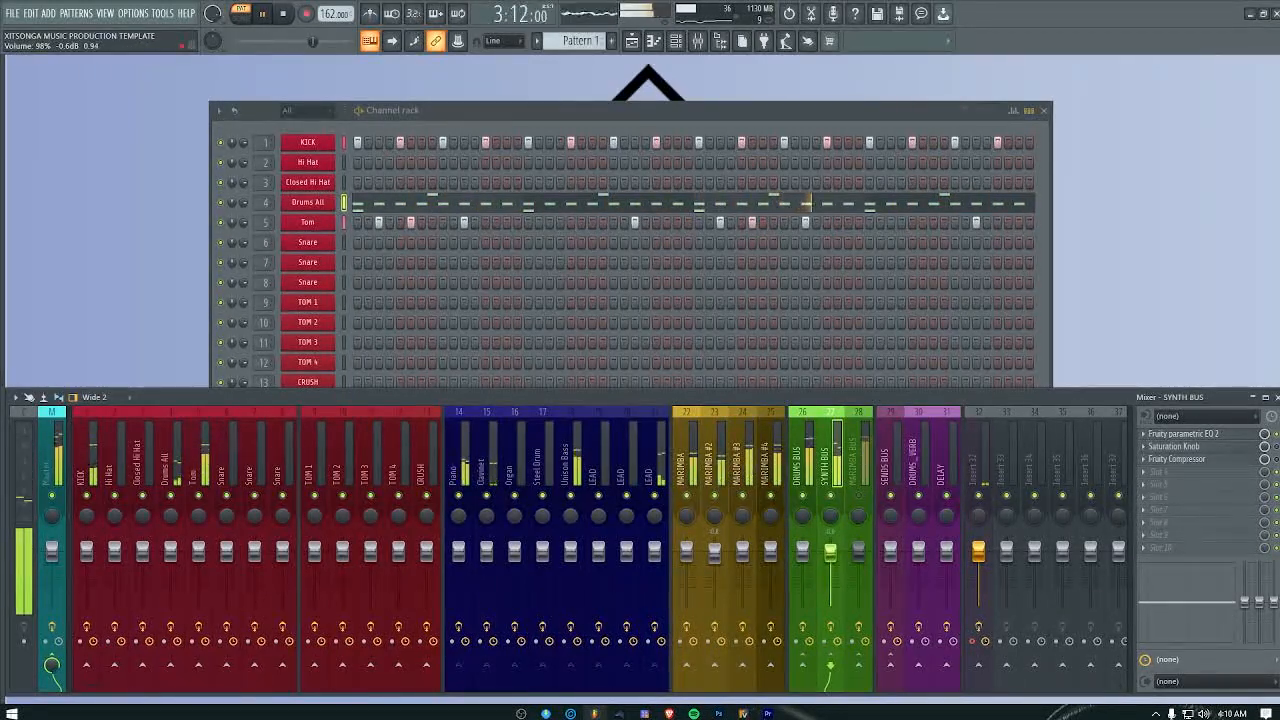
Step: Solo the MARIMBA BUS and, in its Decapitator, try the DarkFat bass preset and switch to MidDriver
{"action": "left_click", "coordinate": [859, 480]}
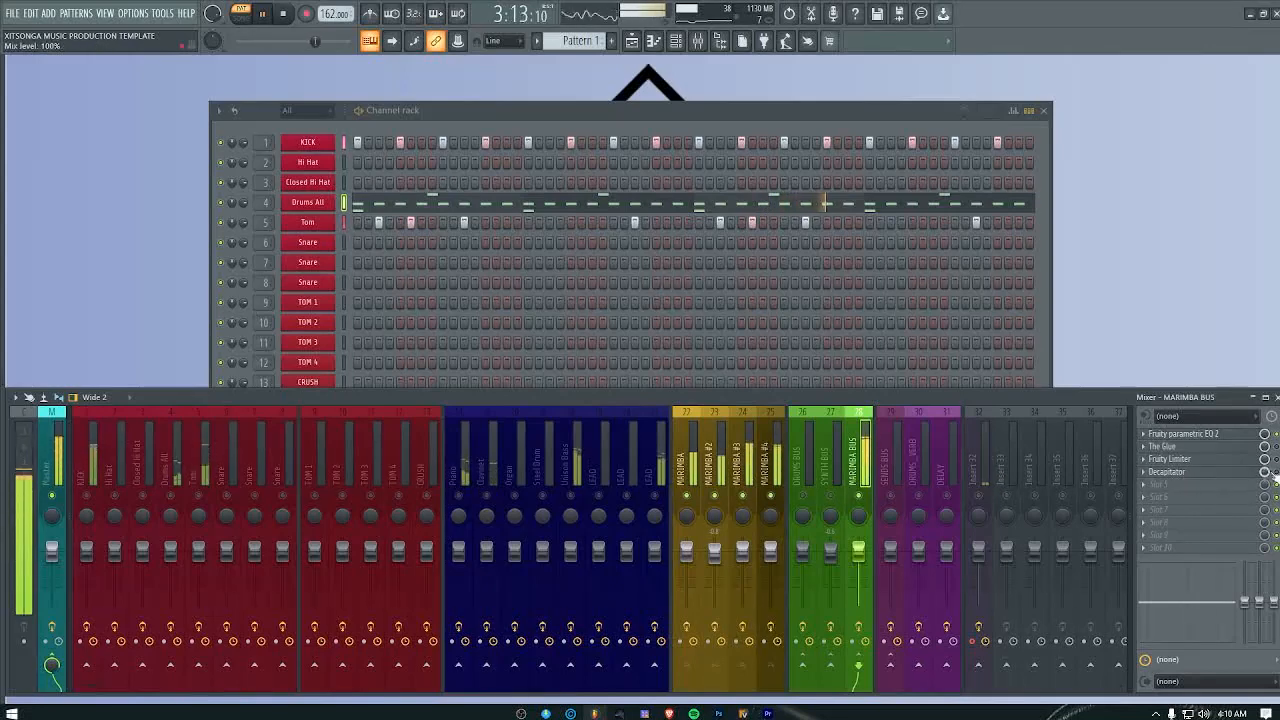
{"action": "left_click", "coordinate": [1212, 479]}
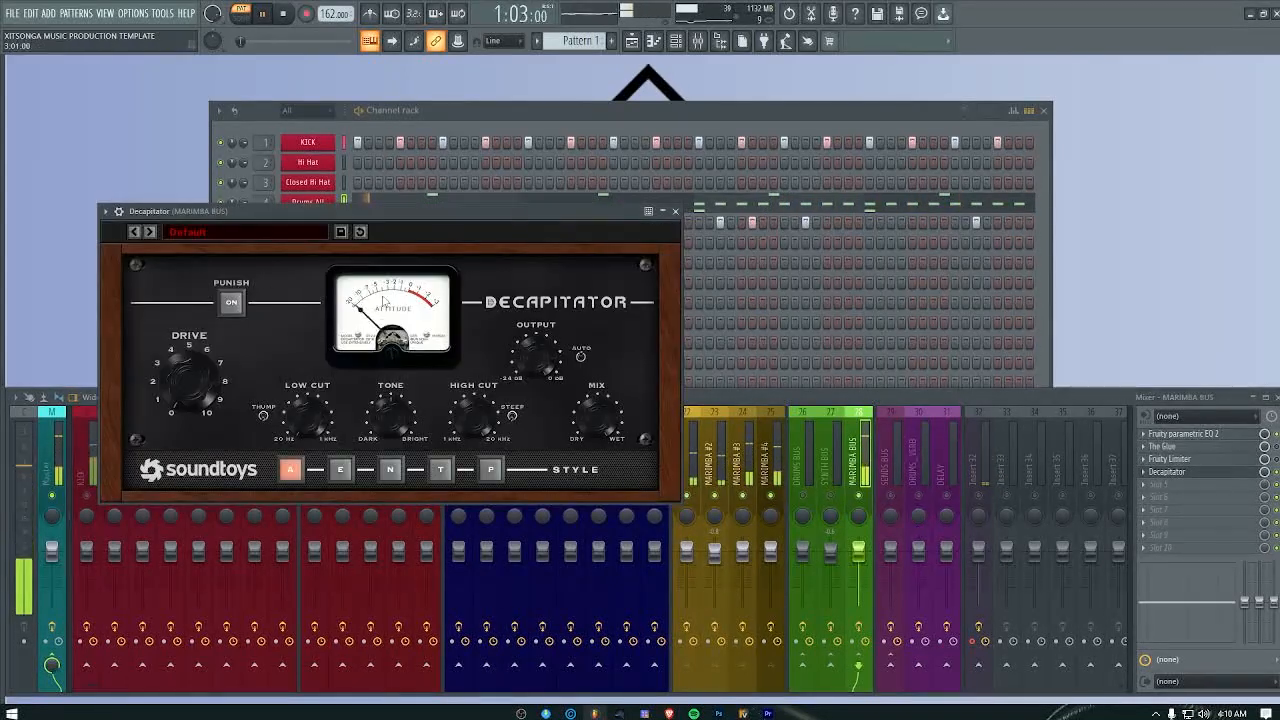
{"action": "left_click", "coordinate": [216, 236]}
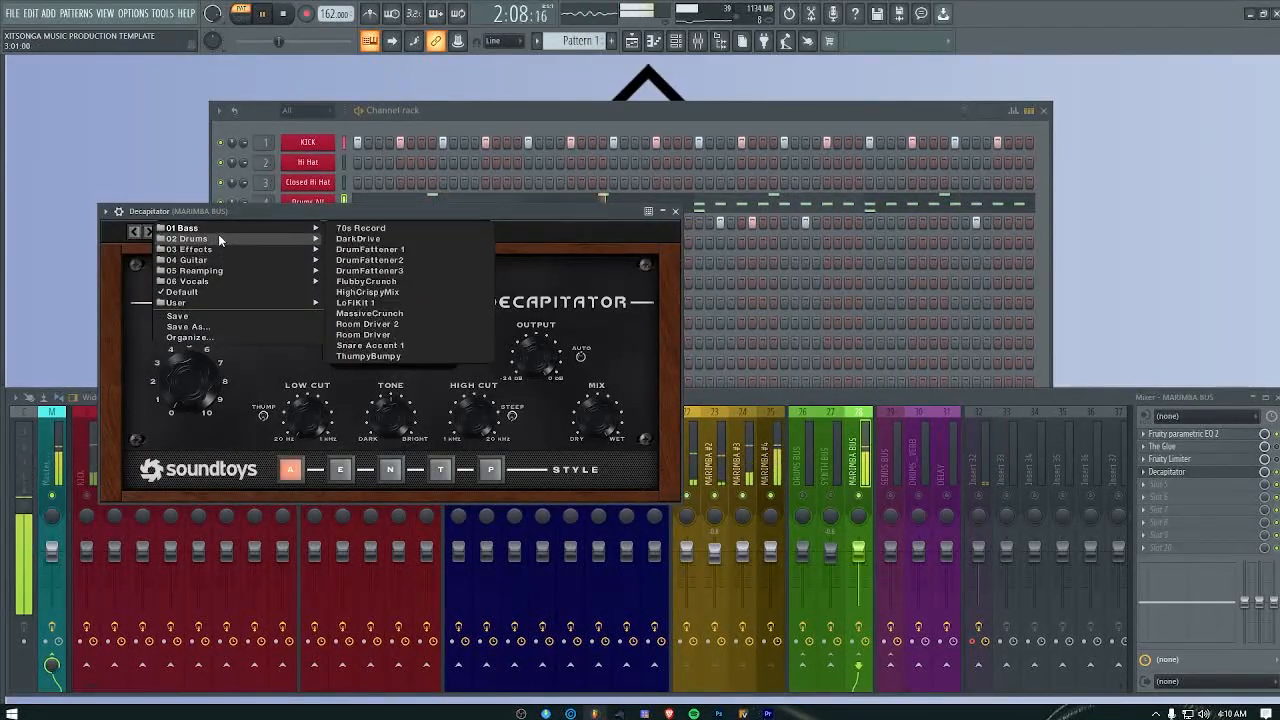
{"action": "mouse_move", "coordinate": [218, 230]}
{"action": "left_click", "coordinate": [353, 239]}
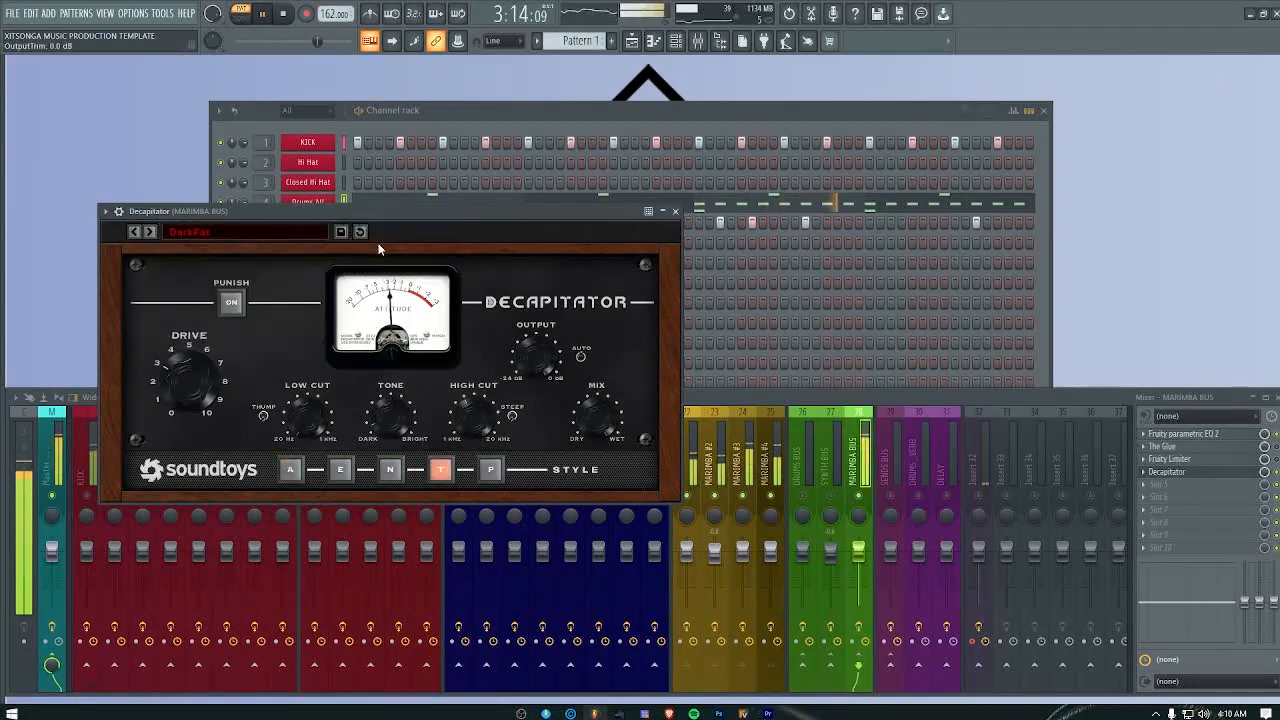
{"action": "left_click", "coordinate": [149, 231]}
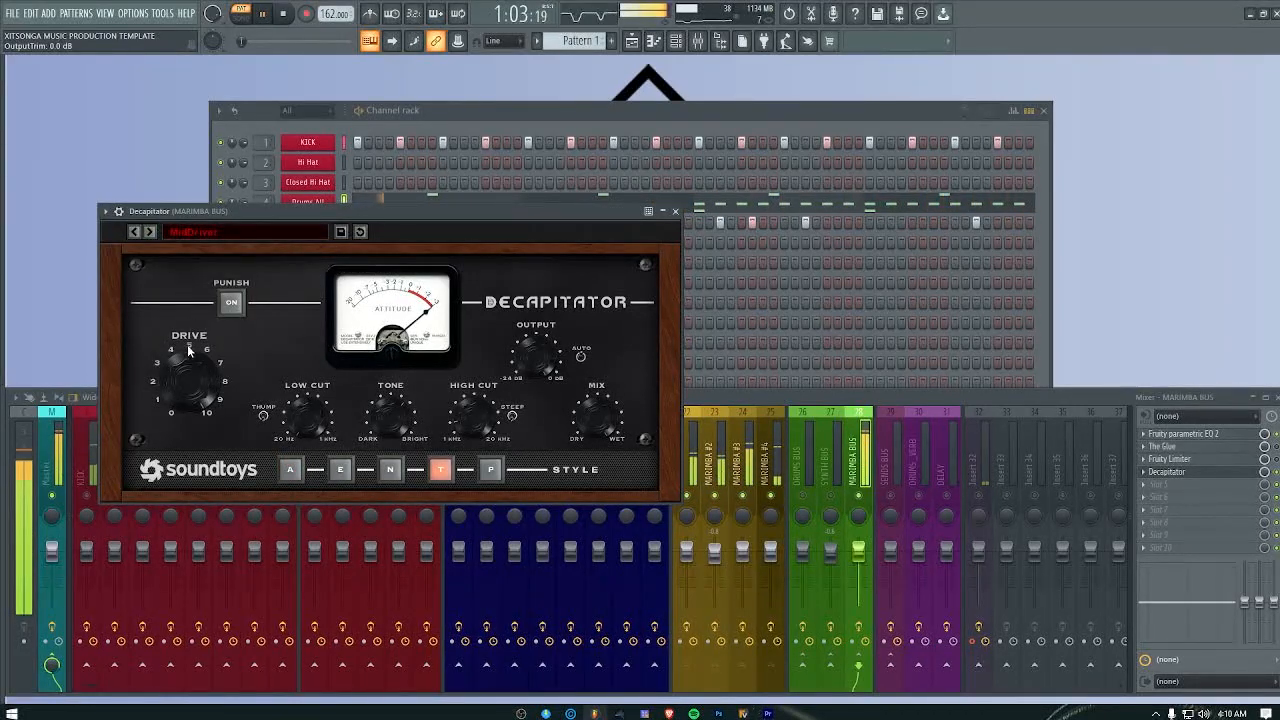
Step: Reduce the drive and raise the low cut in the marimba bus Decapitator, and lower the MARIMBA #4 volume to about 78%
{"action": "left_click_drag", "start_coordinate": [183, 386], "coordinate": [198, 481]}
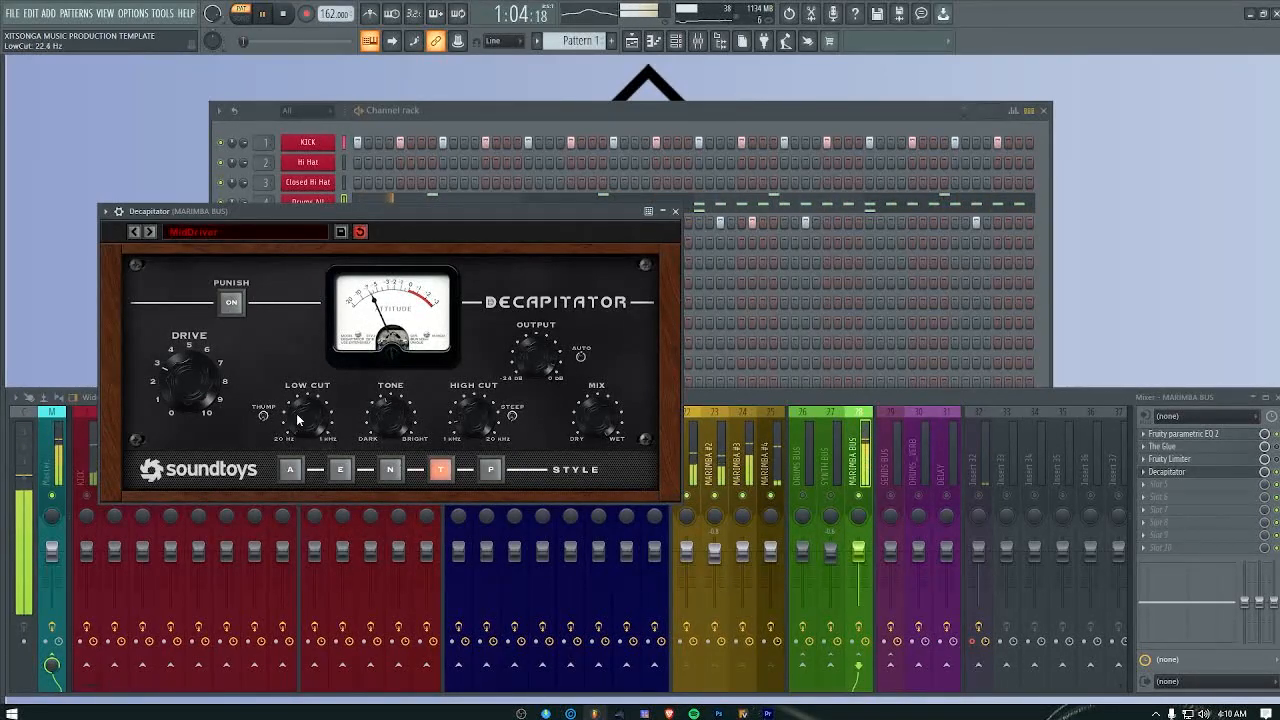
{"action": "left_click_drag", "start_coordinate": [298, 420], "coordinate": [300, 402]}
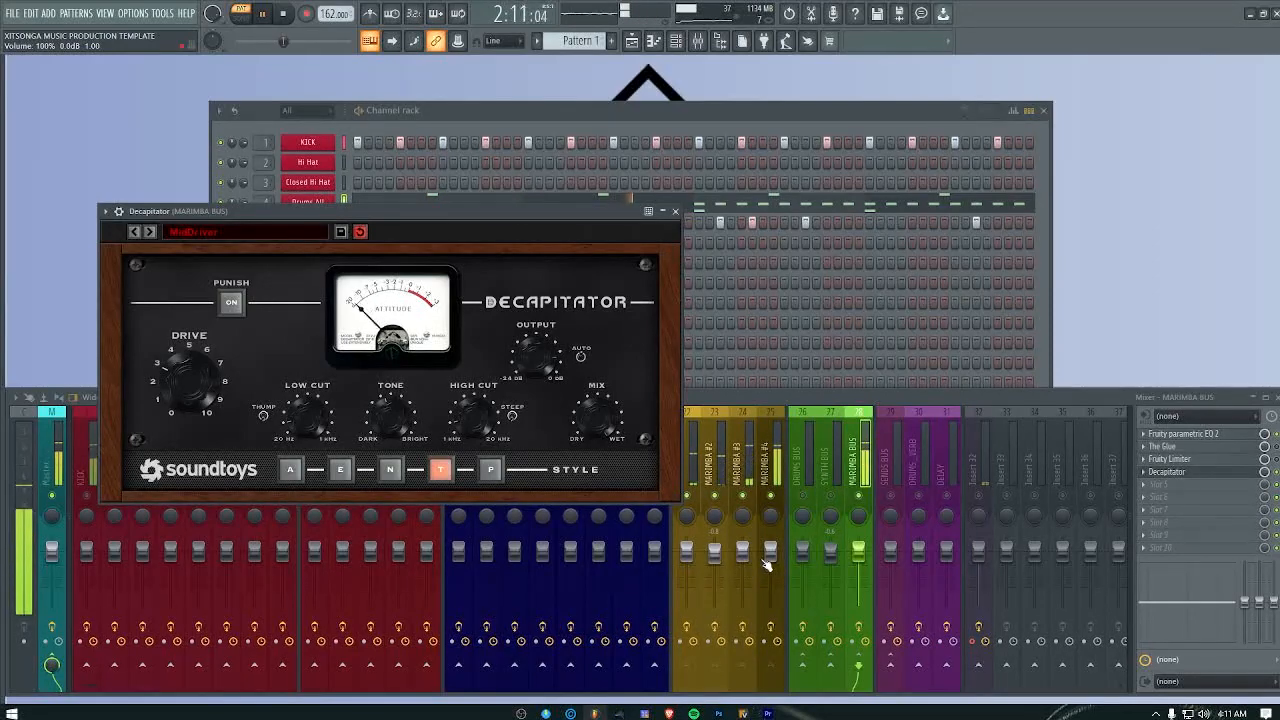
{"action": "left_click_drag", "start_coordinate": [770, 551], "coordinate": [770, 562]}
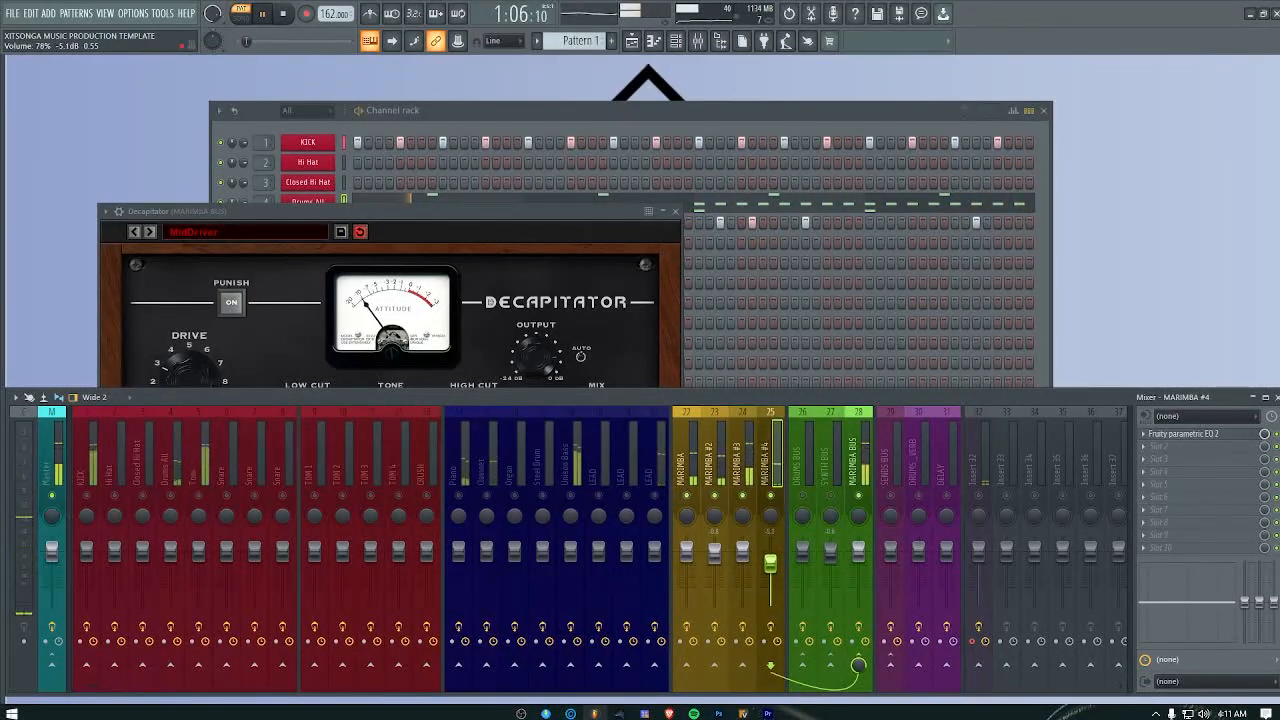
{"action": "left_click", "coordinate": [437, 213]}
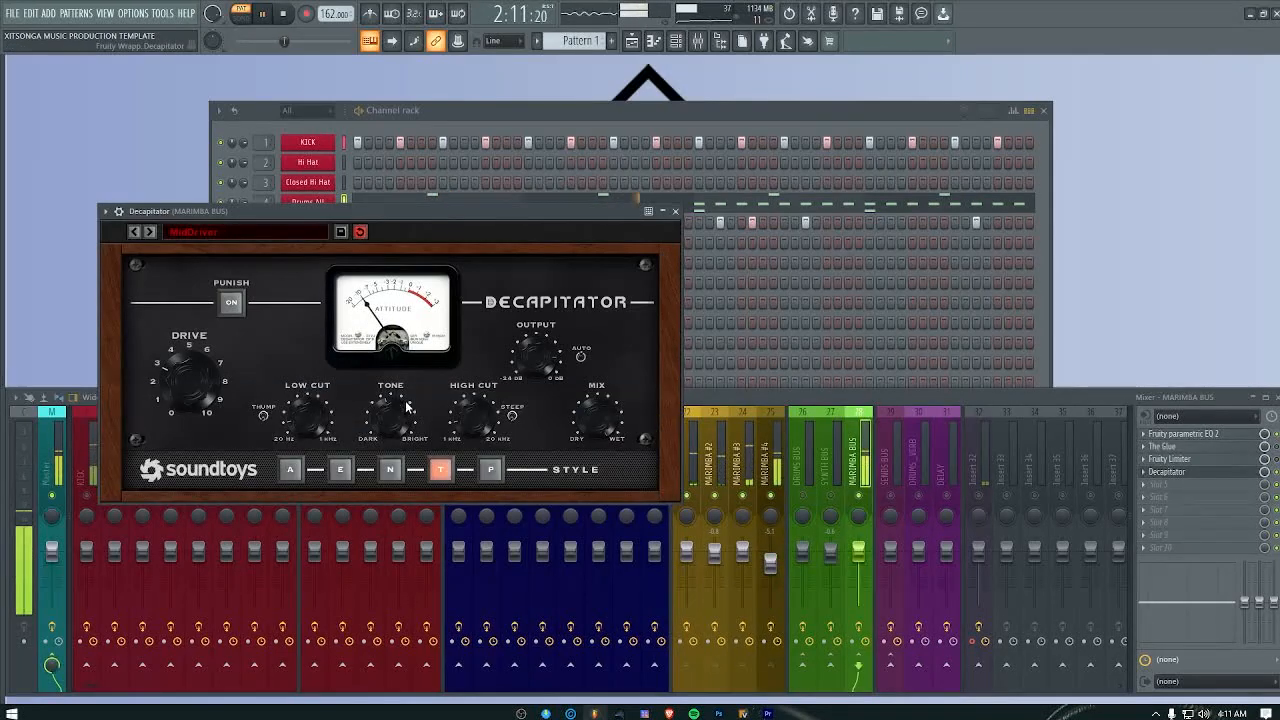
Step: Close the marimba bus Decapitator and replay the pattern from the start to hear the mix
{"action": "left_click", "coordinate": [675, 211]}
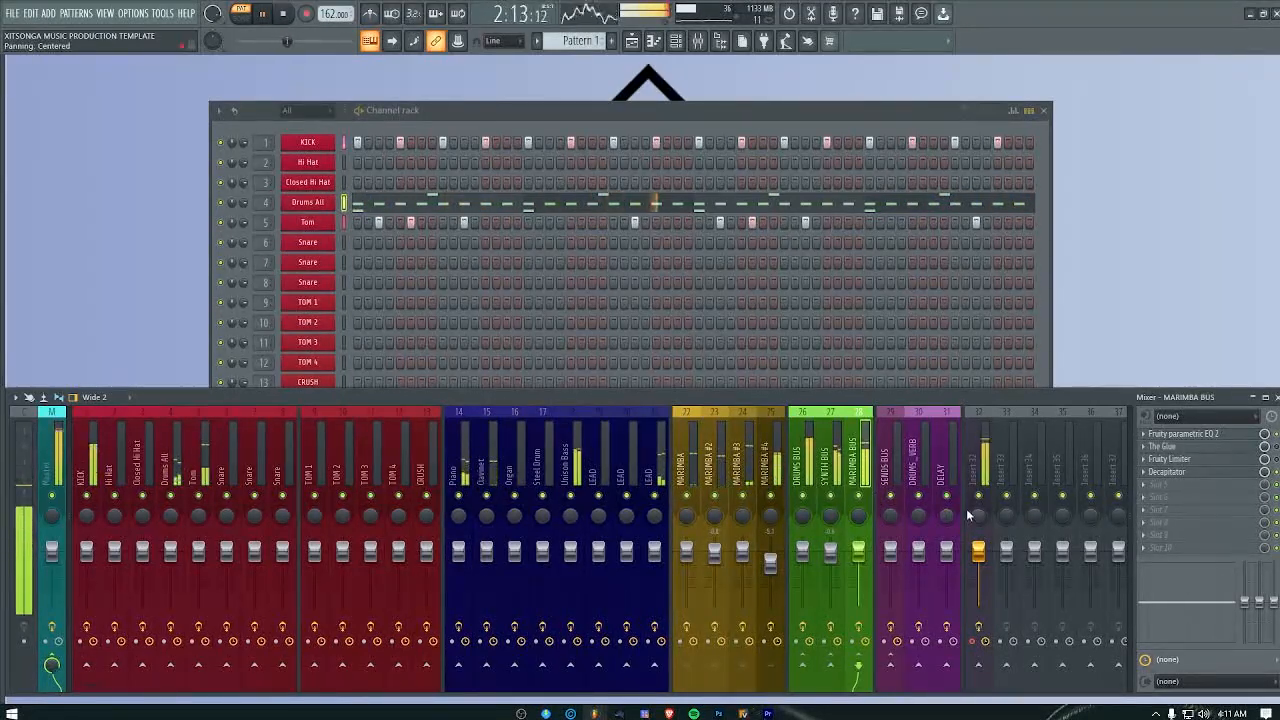
{"action": "key", "text": "space"}
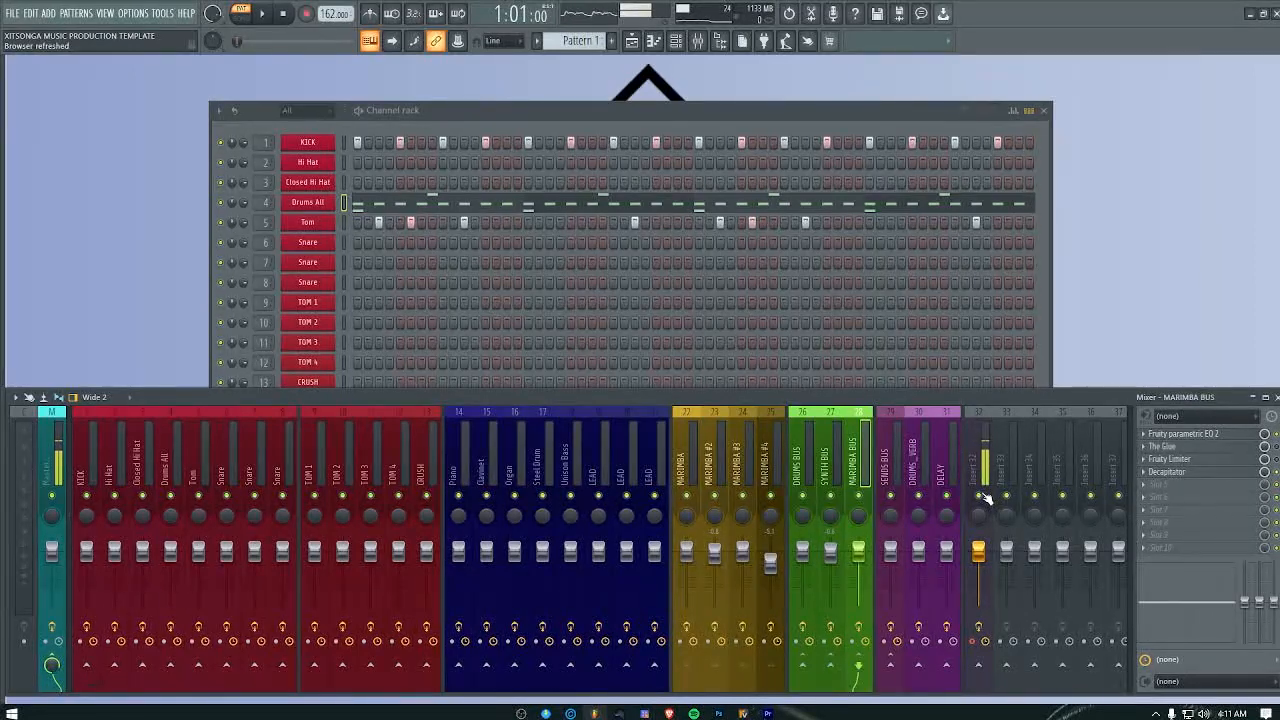
{"action": "key", "text": "space"}
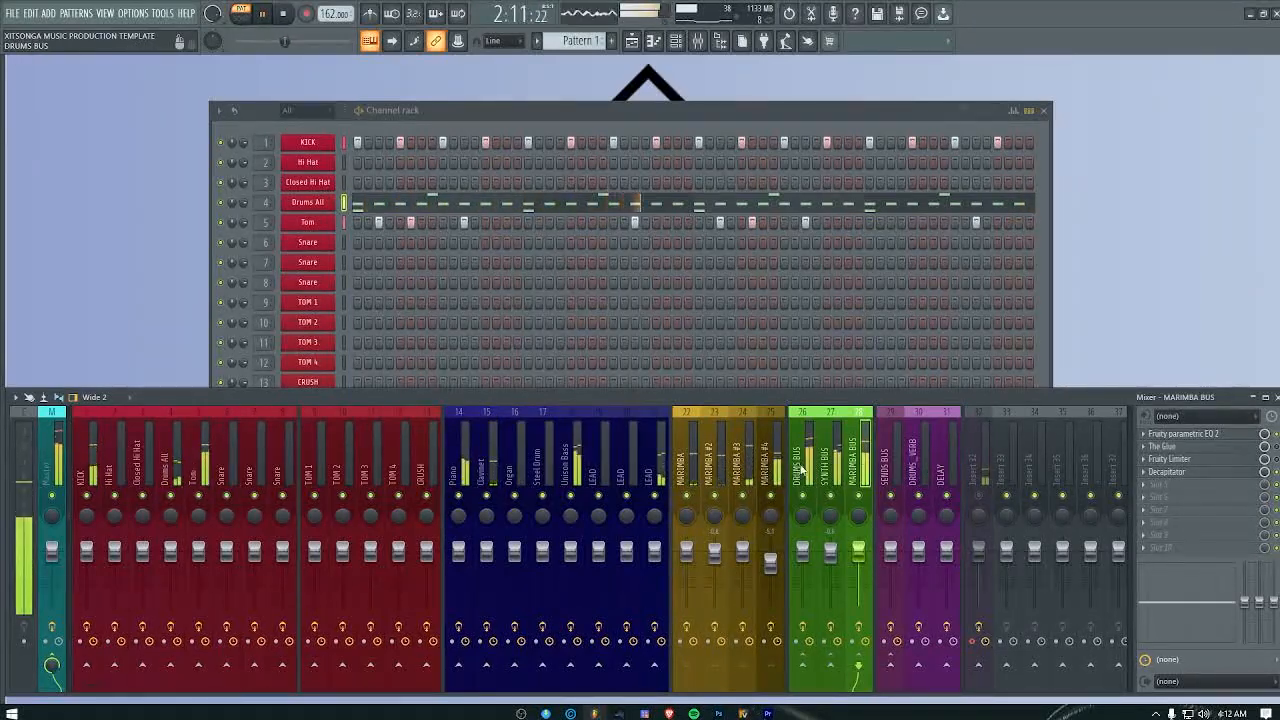
Step: Reopen the MARIMBA BUS Decapitator, fine-tune its tone while the pattern plays, and close the plugin
{"action": "left_click", "coordinate": [1218, 471]}
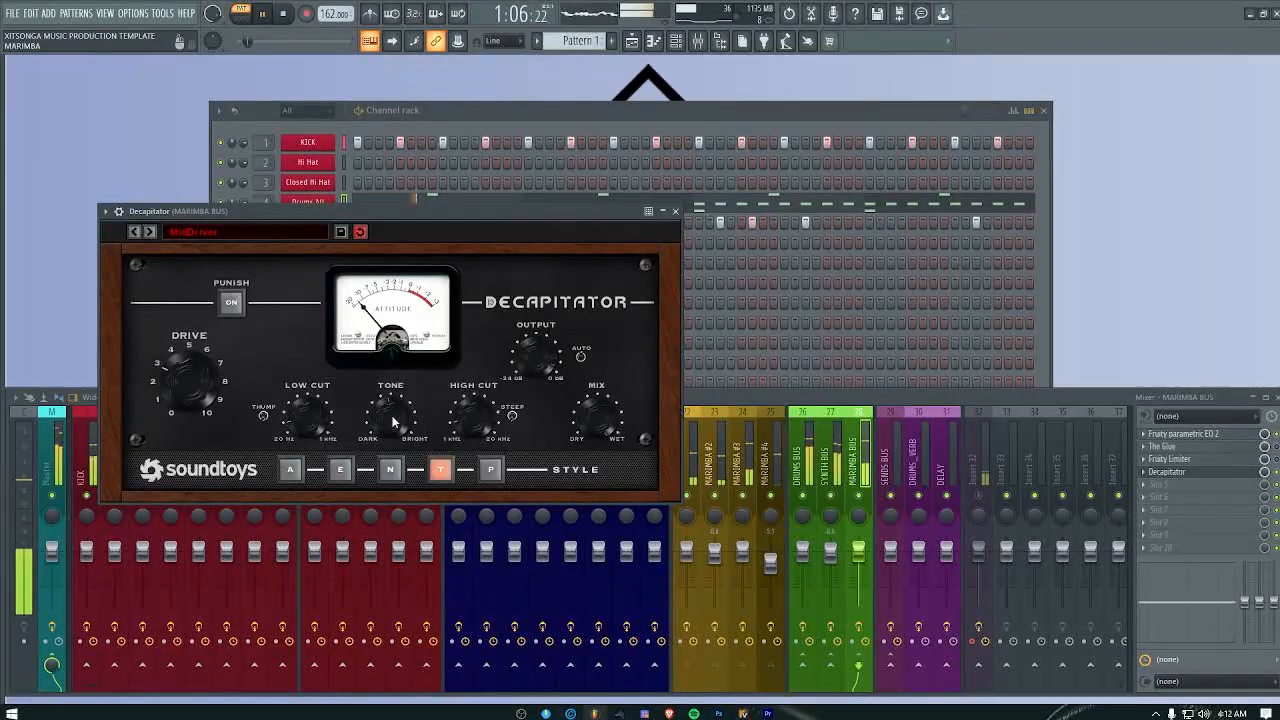
{"action": "left_click_drag", "start_coordinate": [393, 420], "coordinate": [390, 396]}
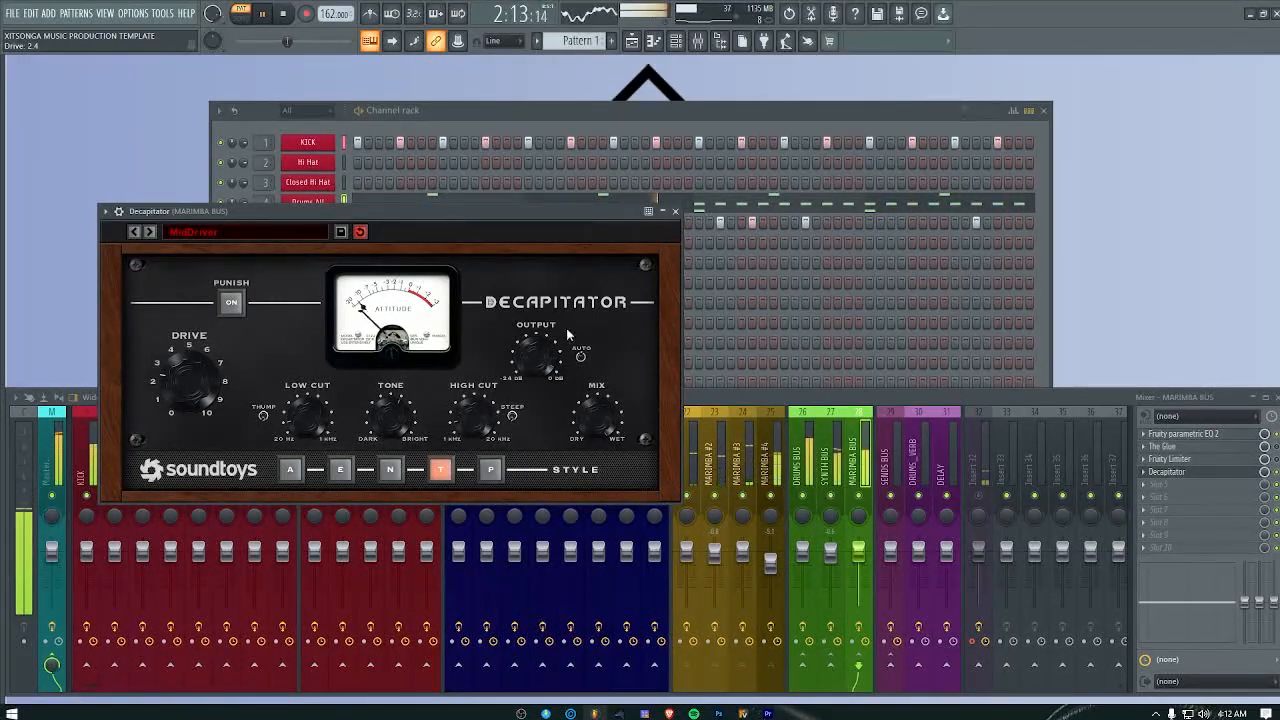
{"action": "left_click", "coordinate": [675, 211]}
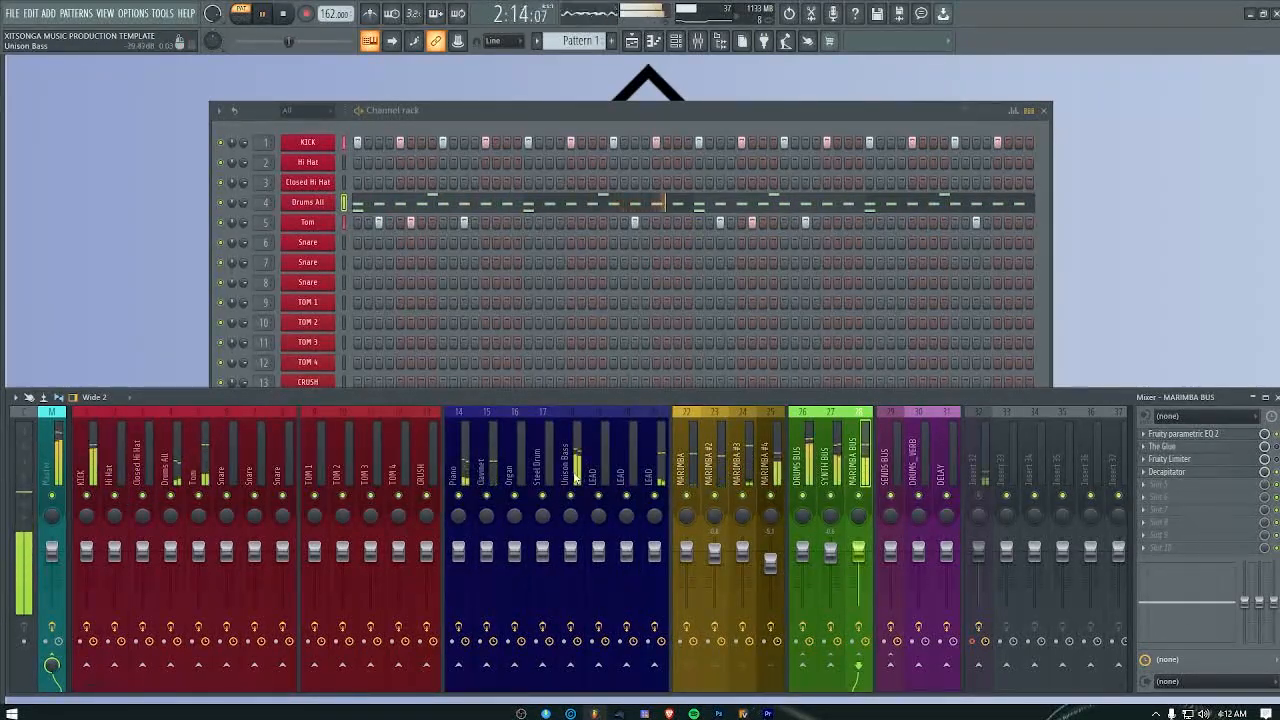
Step: In the Unison Bass track's Fruity parametric EQ 2, make band 1 a high-pass filter with a higher cutoff, and hide the mixer
{"action": "left_click", "coordinate": [577, 470]}
{"action": "left_click", "coordinate": [1182, 434]}
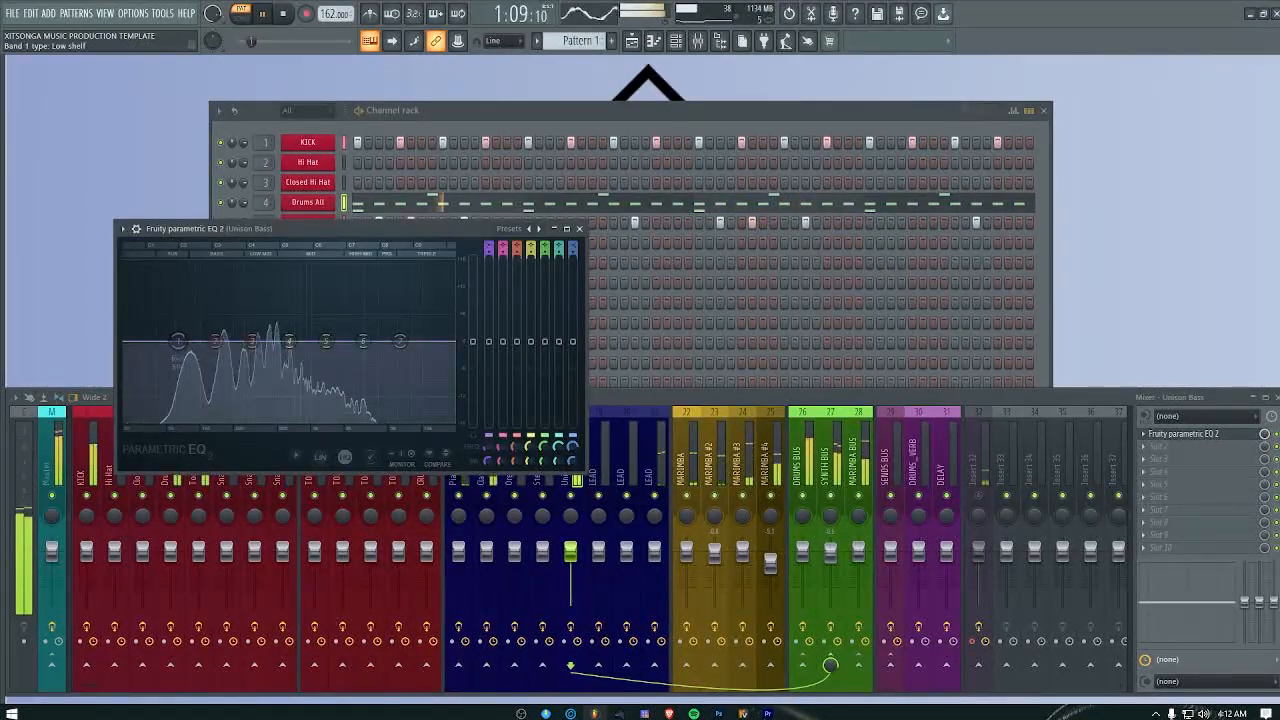
{"action": "left_click_drag", "start_coordinate": [489, 248], "coordinate": [489, 268]}
{"action": "left_click_drag", "start_coordinate": [180, 342], "coordinate": [207, 342]}
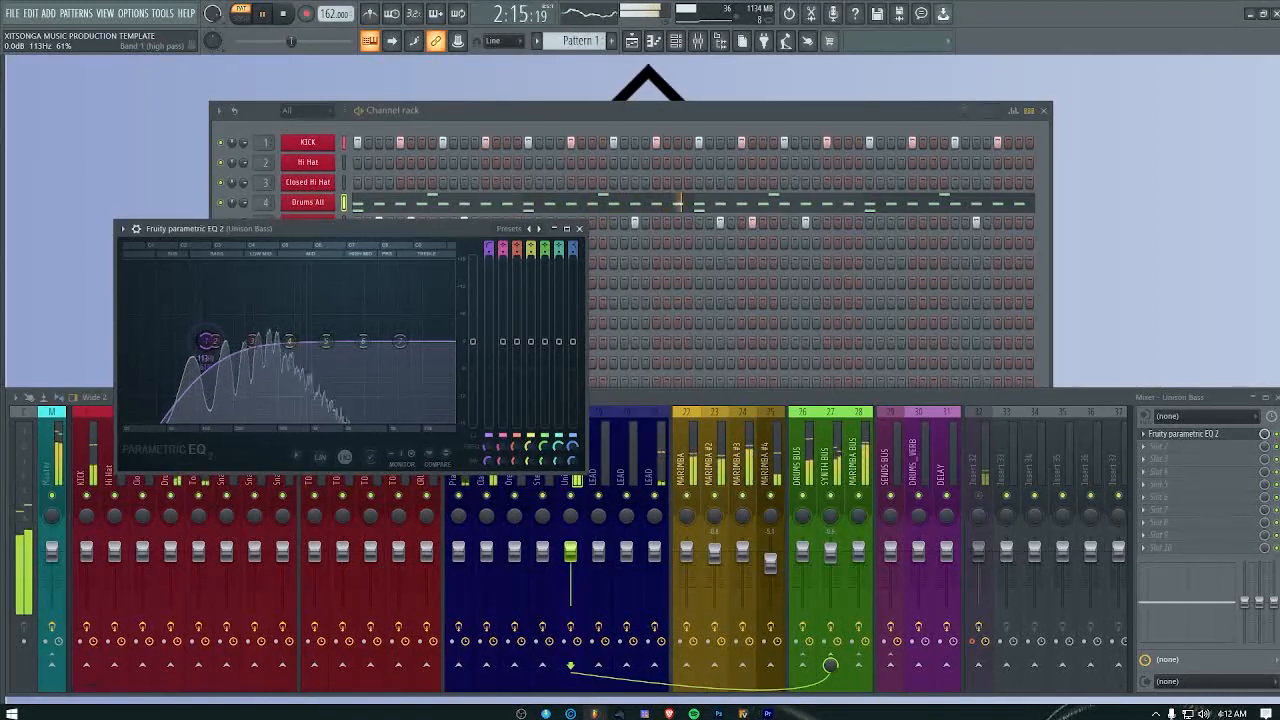
{"action": "left_click", "coordinate": [579, 229]}
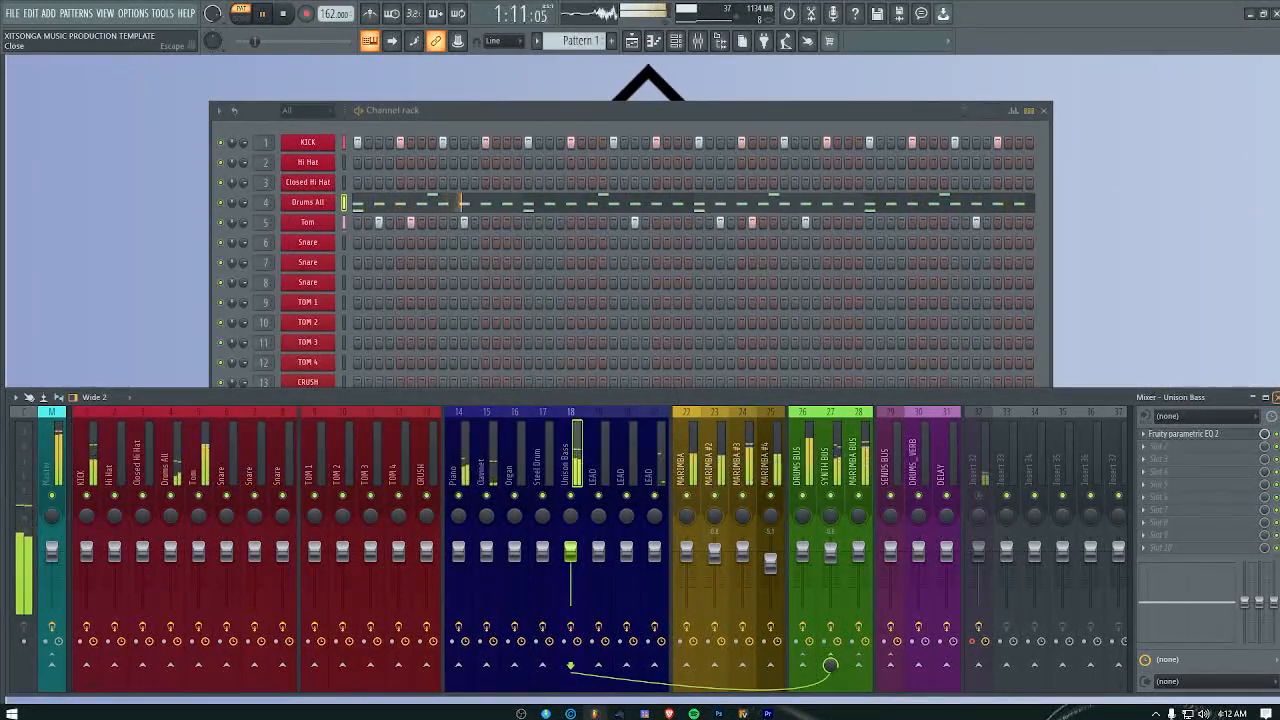
{"action": "key", "text": "F9"}
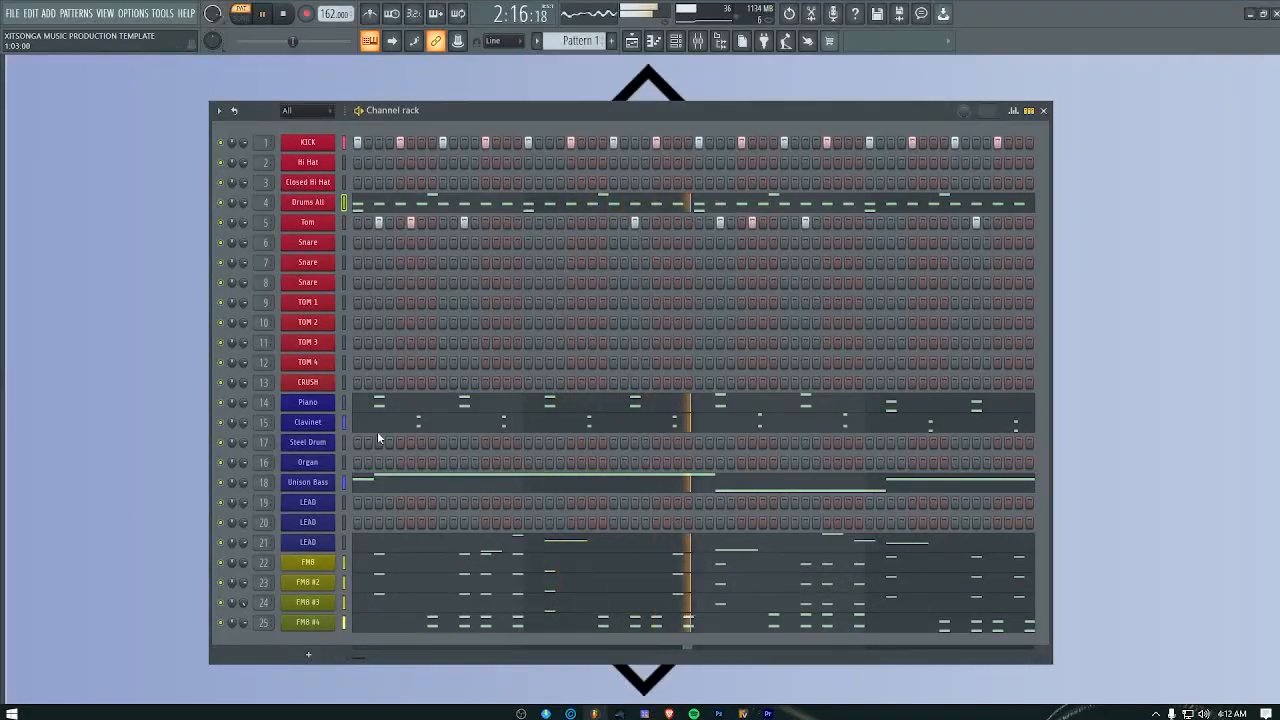